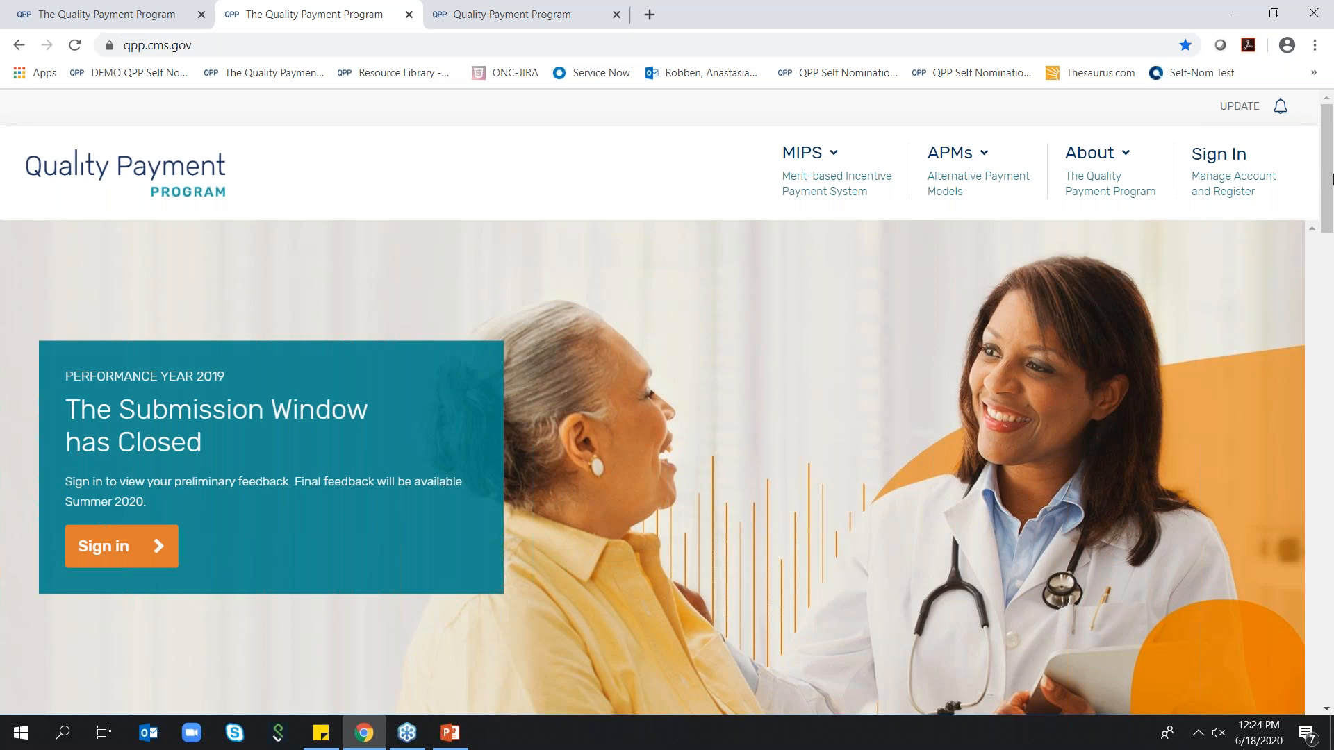
Open the QPP account sign-in page and agree to the Statement of Truth
{"action": "left_click", "coordinate": [1234, 165]}
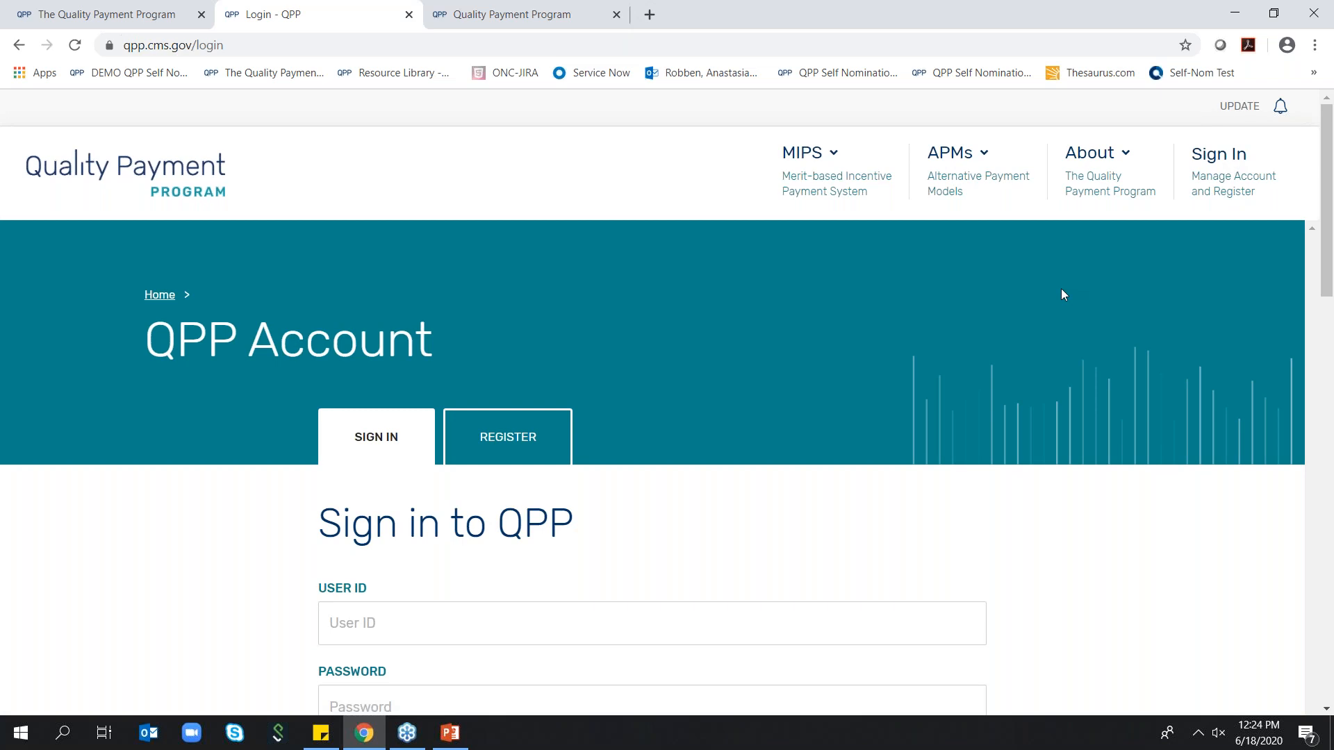
{"action": "scroll", "coordinate": [1061, 289], "scroll_direction": "down", "scroll_amount": 4}
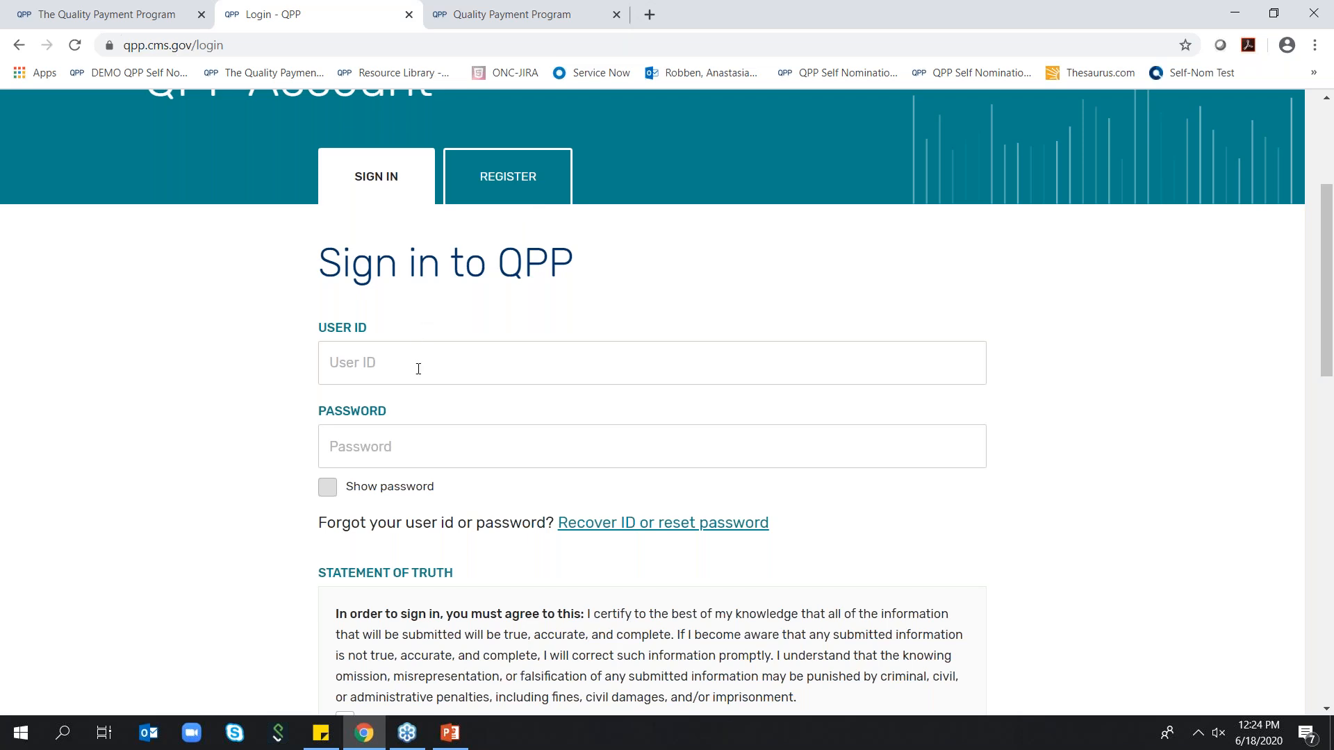
{"action": "scroll", "coordinate": [444, 366], "scroll_direction": "down", "scroll_amount": 1}
{"action": "scroll", "coordinate": [446, 366], "scroll_direction": "down", "scroll_amount": 3}
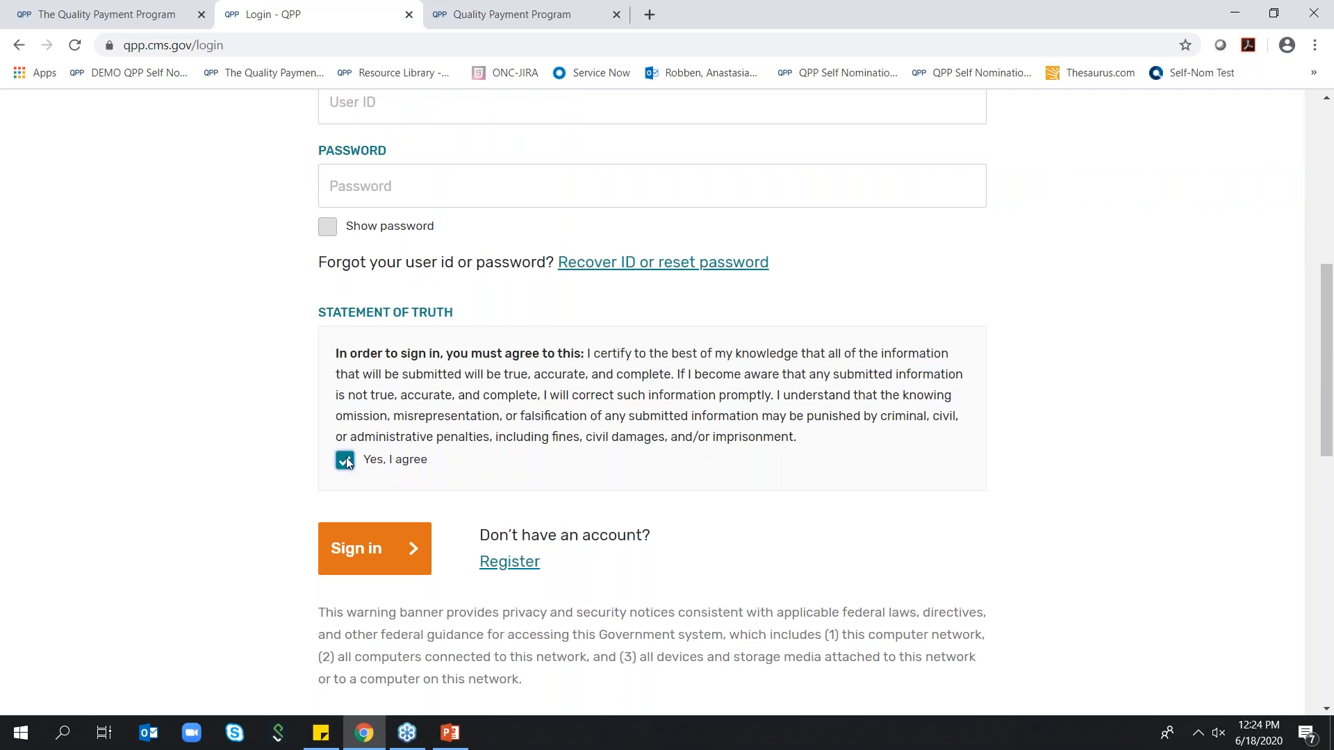
Switch to the signed-in Quality Payment Program account and open Registry/QCDR Self-Nomination under Manage Access
{"action": "left_click", "coordinate": [523, 14]}
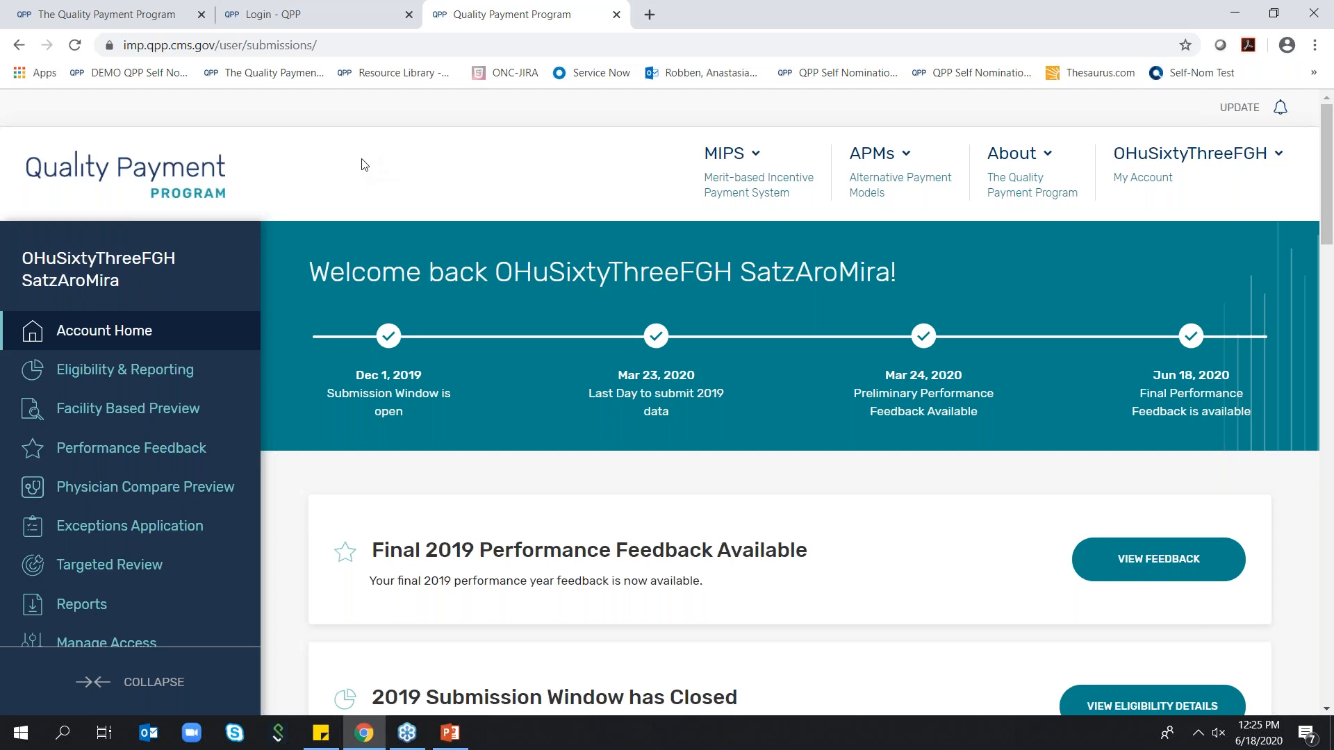
{"action": "scroll", "coordinate": [166, 332], "scroll_direction": "down", "scroll_amount": 2}
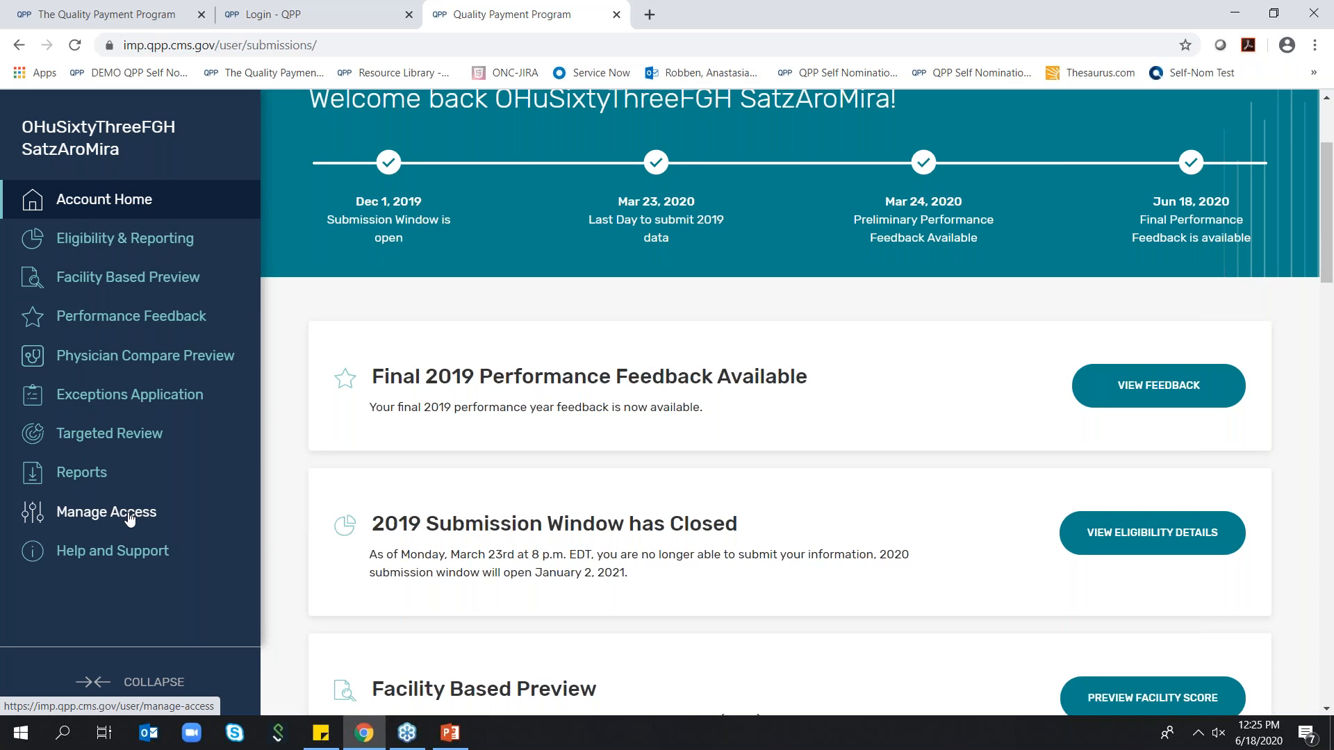
{"action": "left_click", "coordinate": [130, 519]}
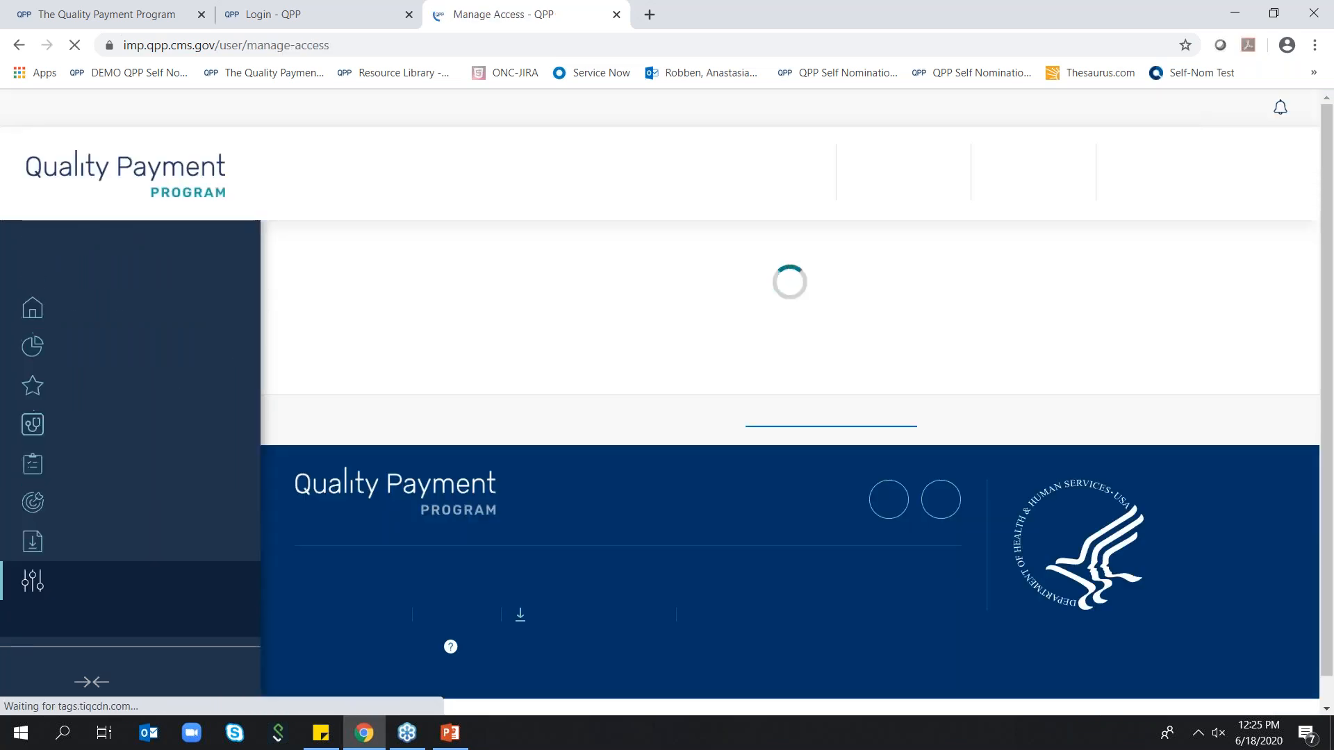
{"action": "scroll", "coordinate": [155, 483], "scroll_direction": "down", "scroll_amount": 1}
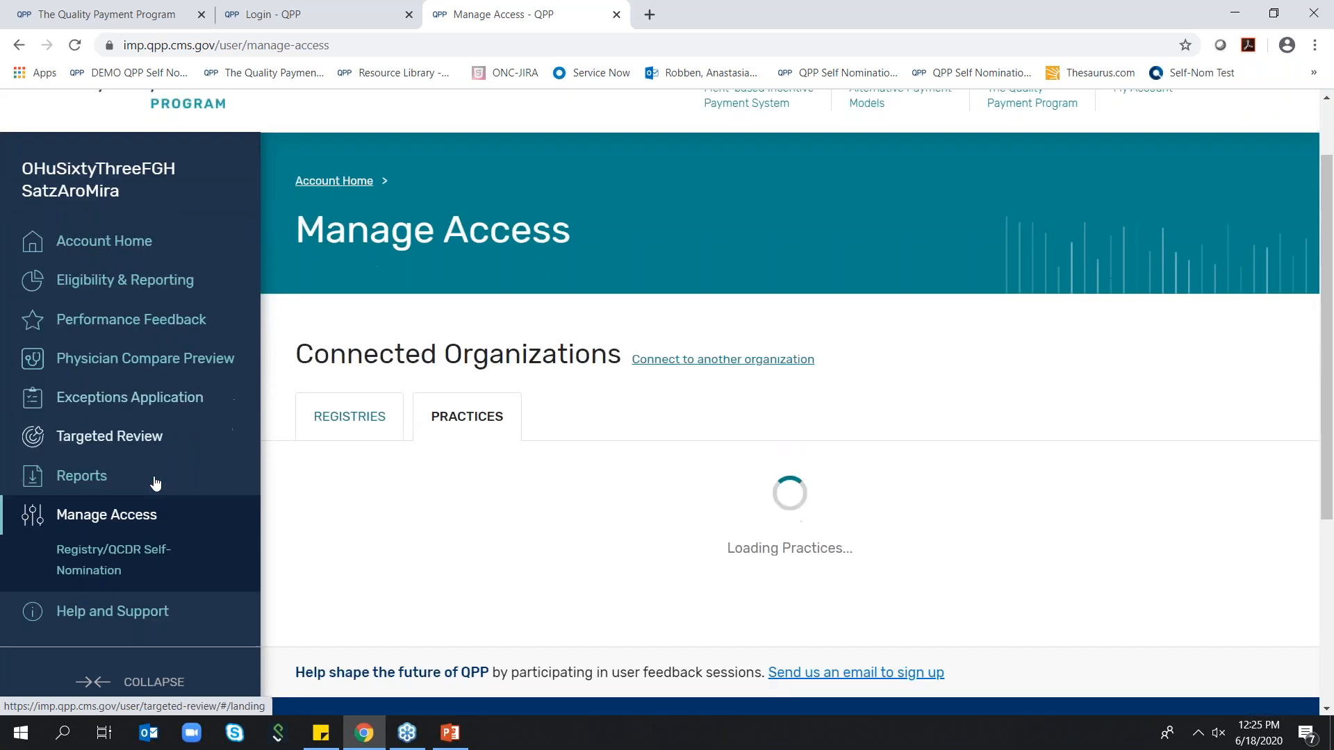
{"action": "scroll", "coordinate": [155, 484], "scroll_direction": "down", "scroll_amount": 1}
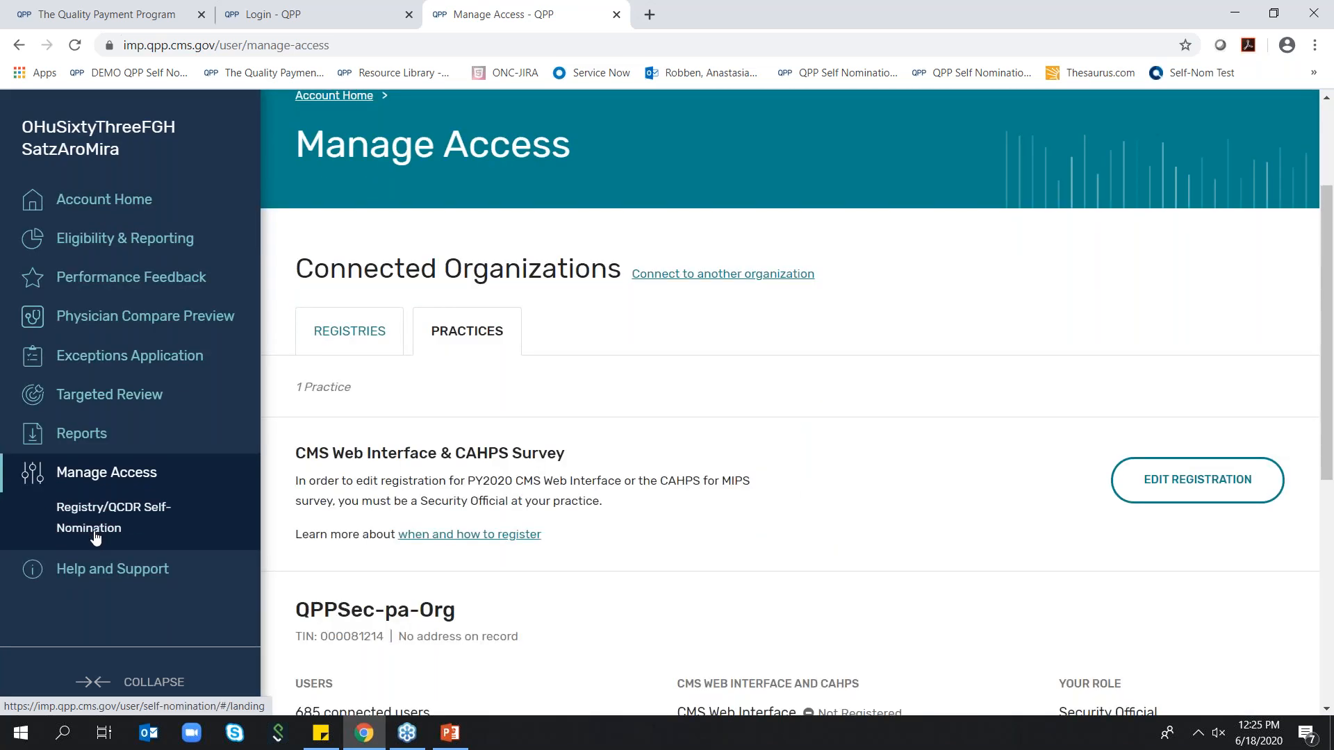
{"action": "left_click", "coordinate": [96, 537]}
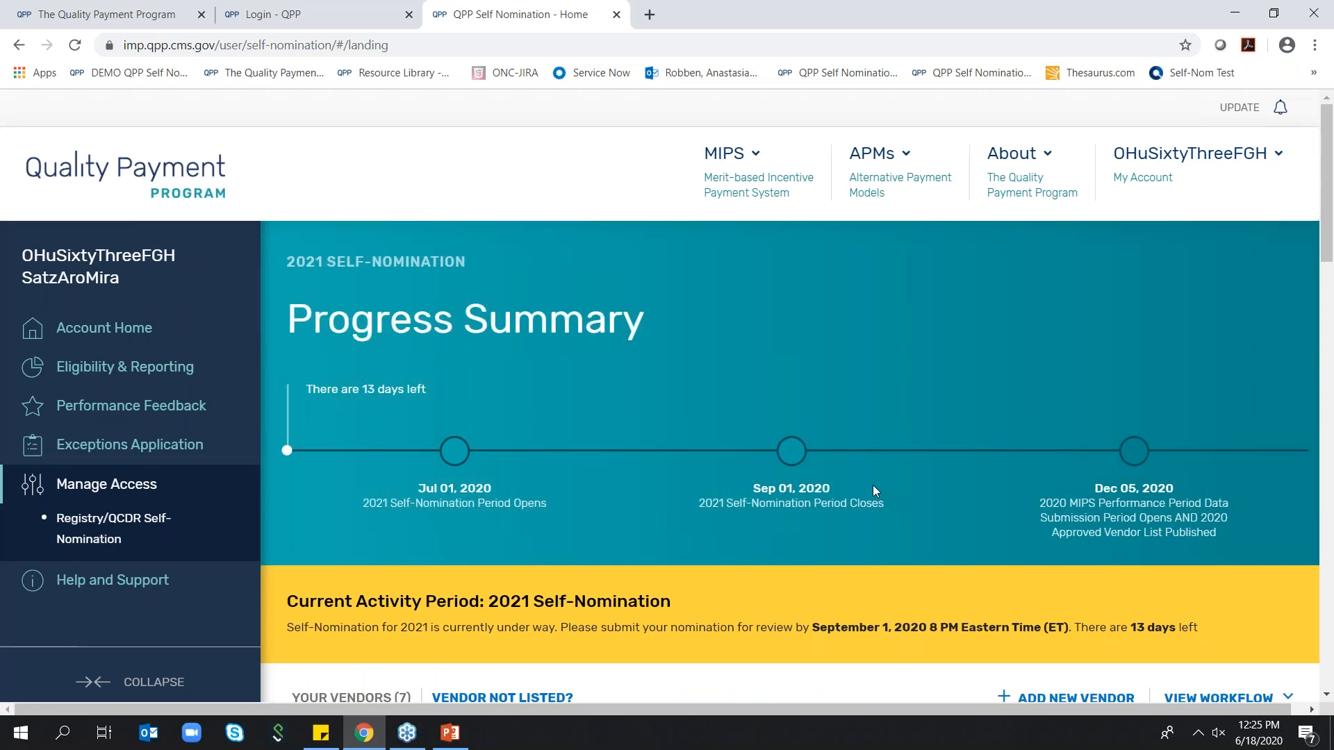
View the Create New Vendor form from the self-nomination vendor list and close it without saving
{"action": "scroll", "coordinate": [877, 495], "scroll_direction": "down", "scroll_amount": 3}
{"action": "scroll", "coordinate": [824, 453], "scroll_direction": "down", "scroll_amount": 3}
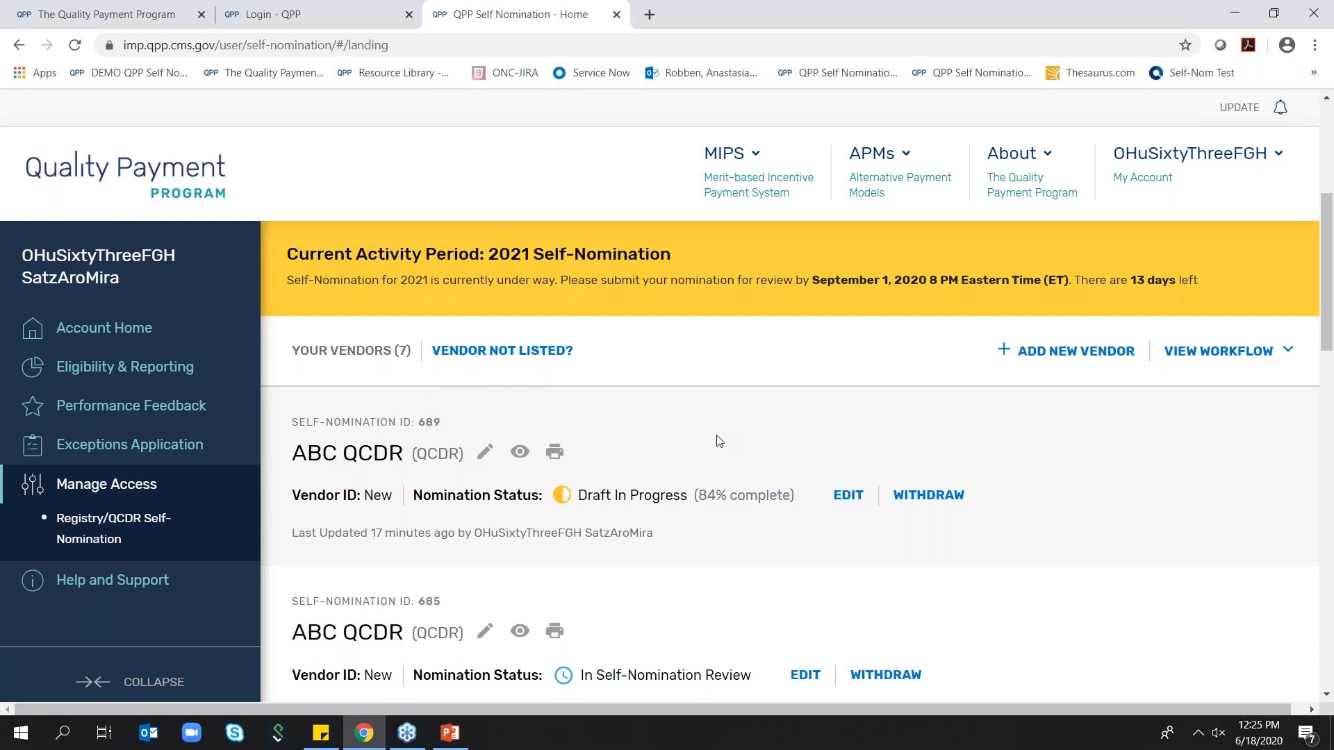
{"action": "left_click", "coordinate": [1053, 354]}
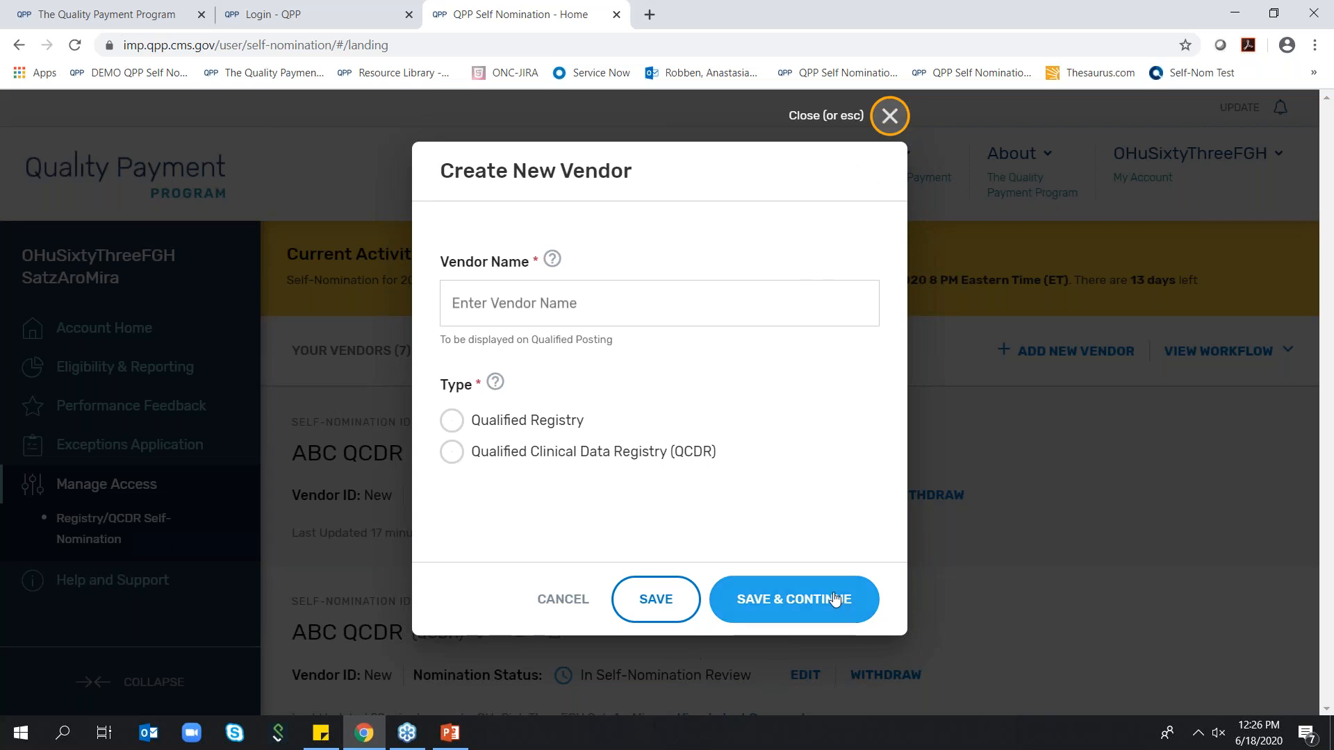
{"action": "left_click", "coordinate": [896, 125]}
Read the Vendor Not Listed? guidance for the vendor list and close it
{"action": "scroll", "coordinate": [869, 298], "scroll_direction": "down", "scroll_amount": 1}
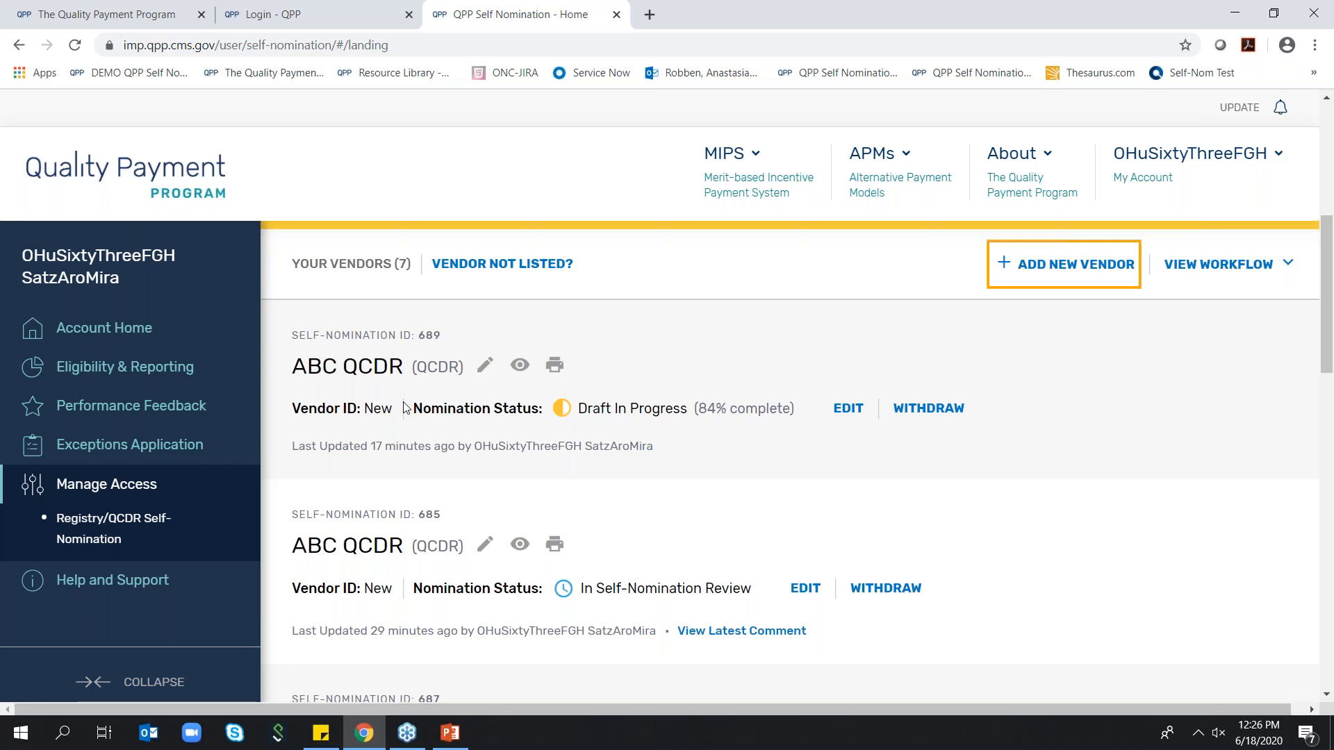
{"action": "left_click", "coordinate": [496, 273]}
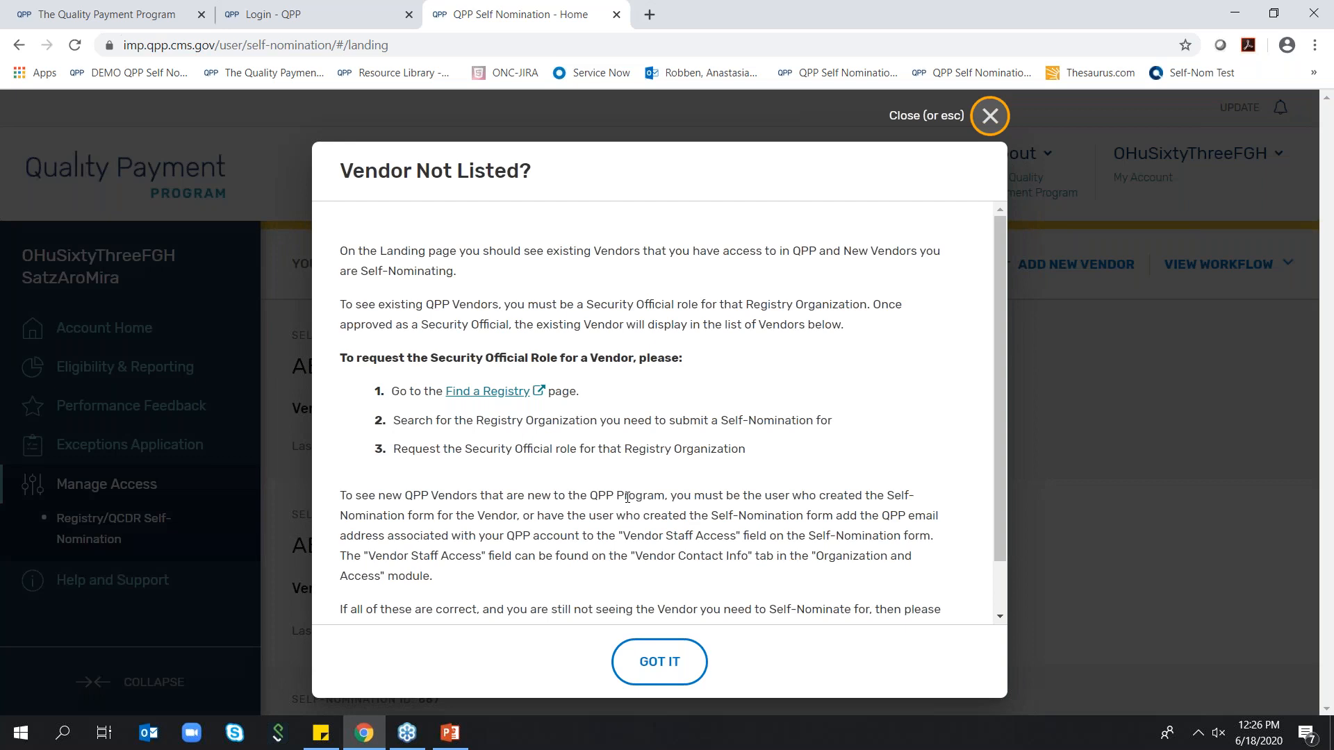
{"action": "left_click", "coordinate": [991, 118]}
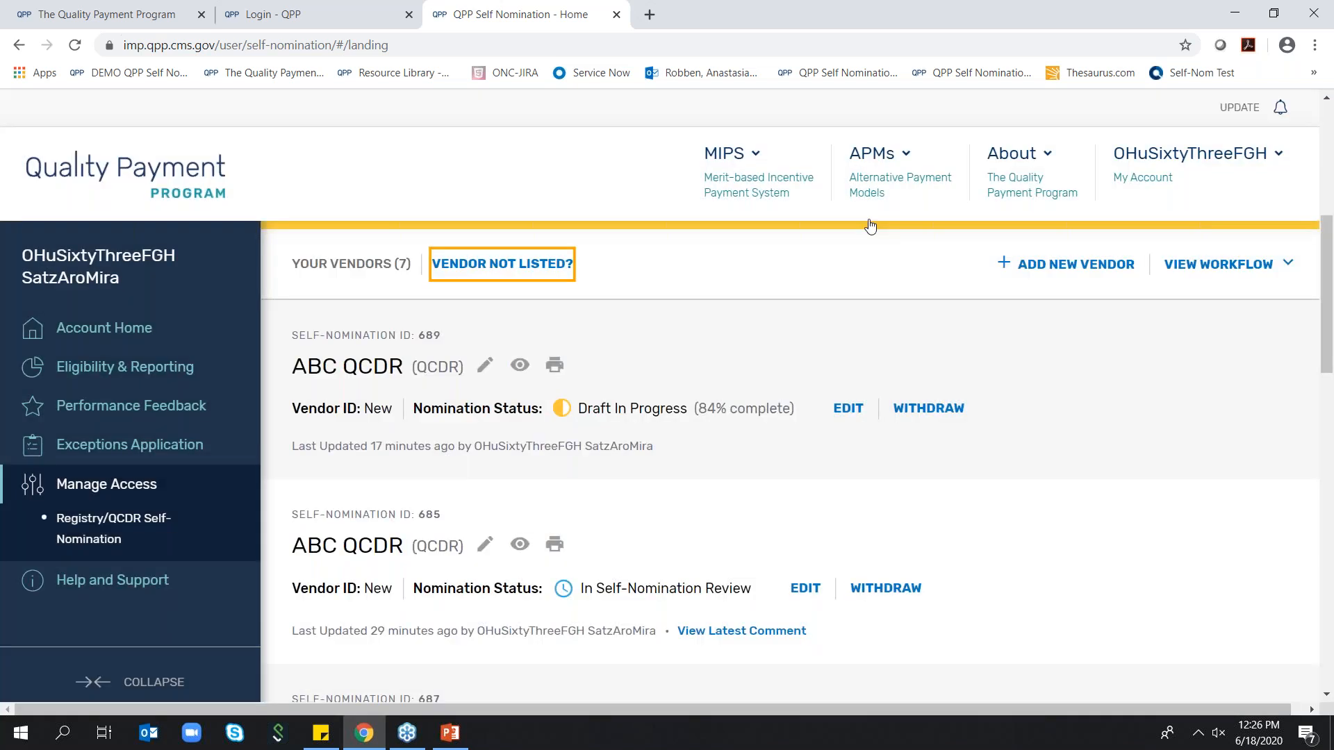
Open the Draft In Progress self-nomination of ABC QCDR for editing
{"action": "scroll", "coordinate": [787, 314], "scroll_direction": "down", "scroll_amount": 2}
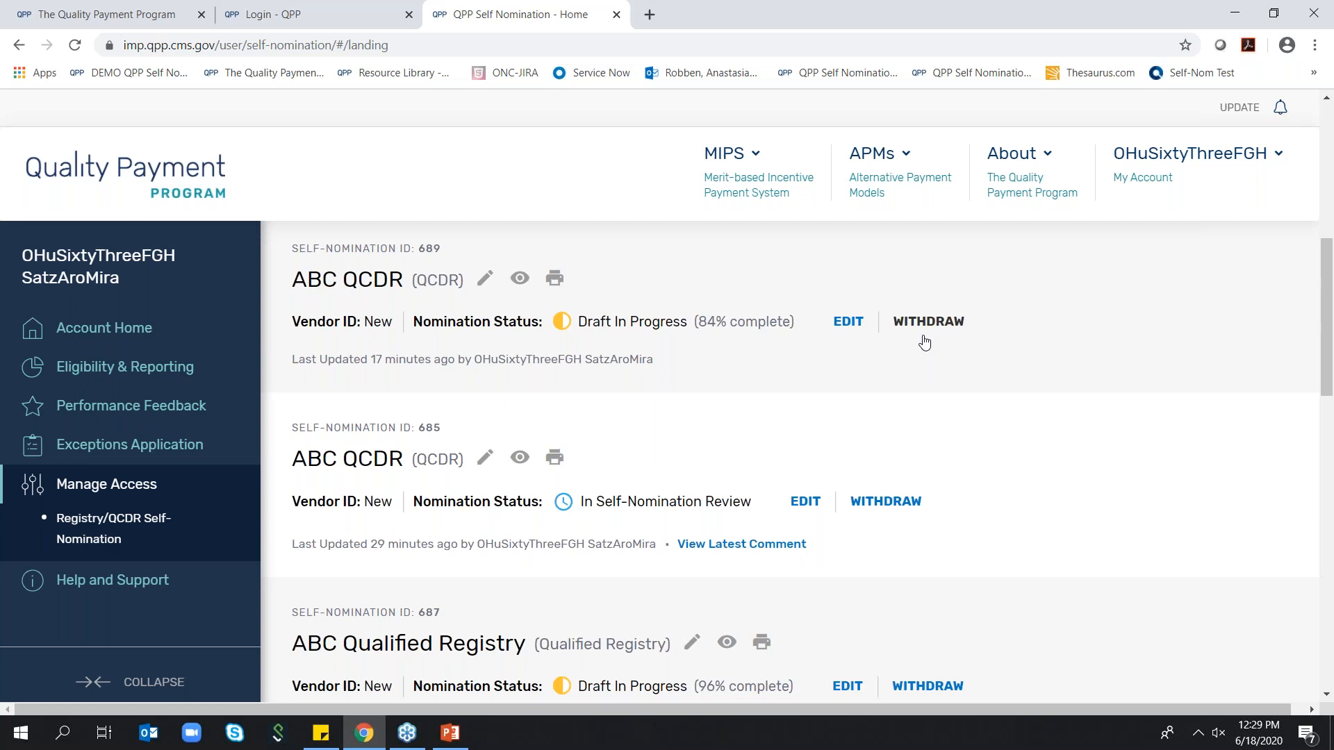
{"action": "scroll", "coordinate": [924, 342], "scroll_direction": "down", "scroll_amount": 2}
{"action": "scroll", "coordinate": [924, 342], "scroll_direction": "up", "scroll_amount": 2}
{"action": "left_click", "coordinate": [848, 321]}
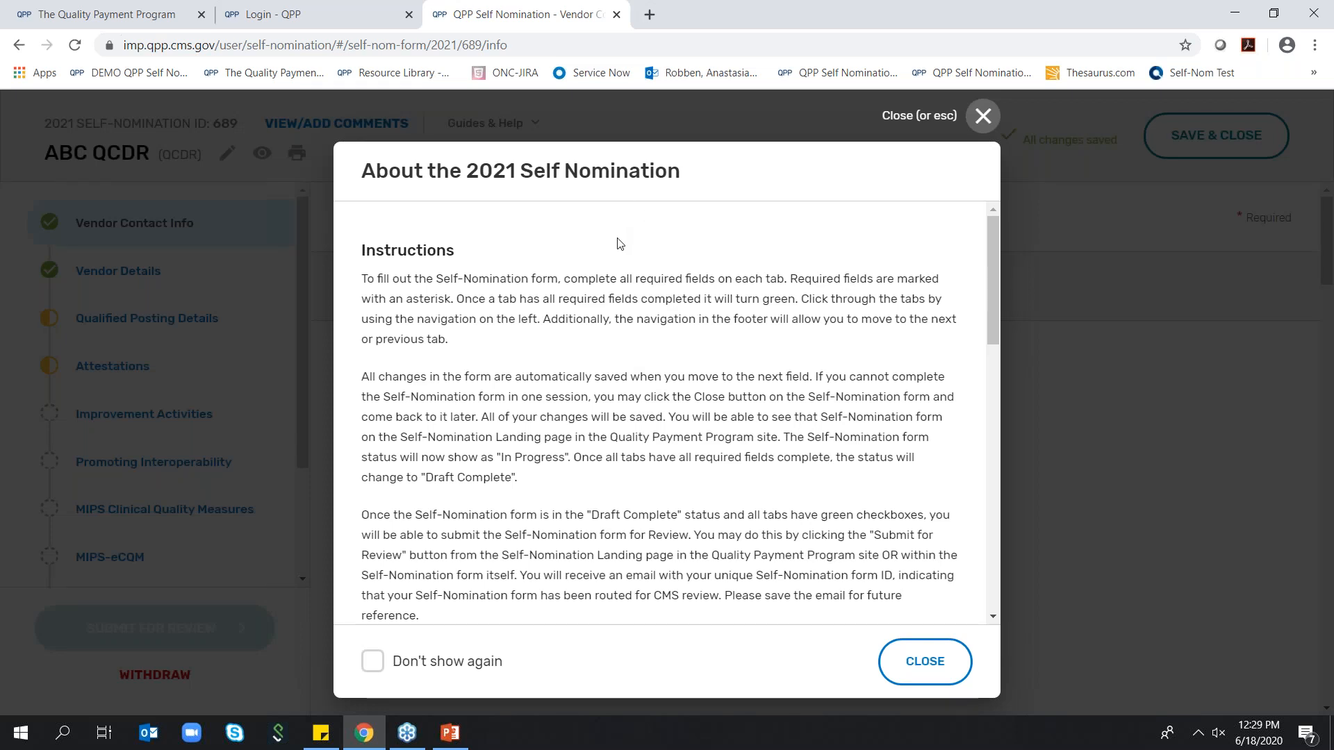
Read the About the 2021 Self Nomination instructions through the PRA Disclosure Statement and close them
{"action": "scroll", "coordinate": [621, 244], "scroll_direction": "down", "scroll_amount": 6}
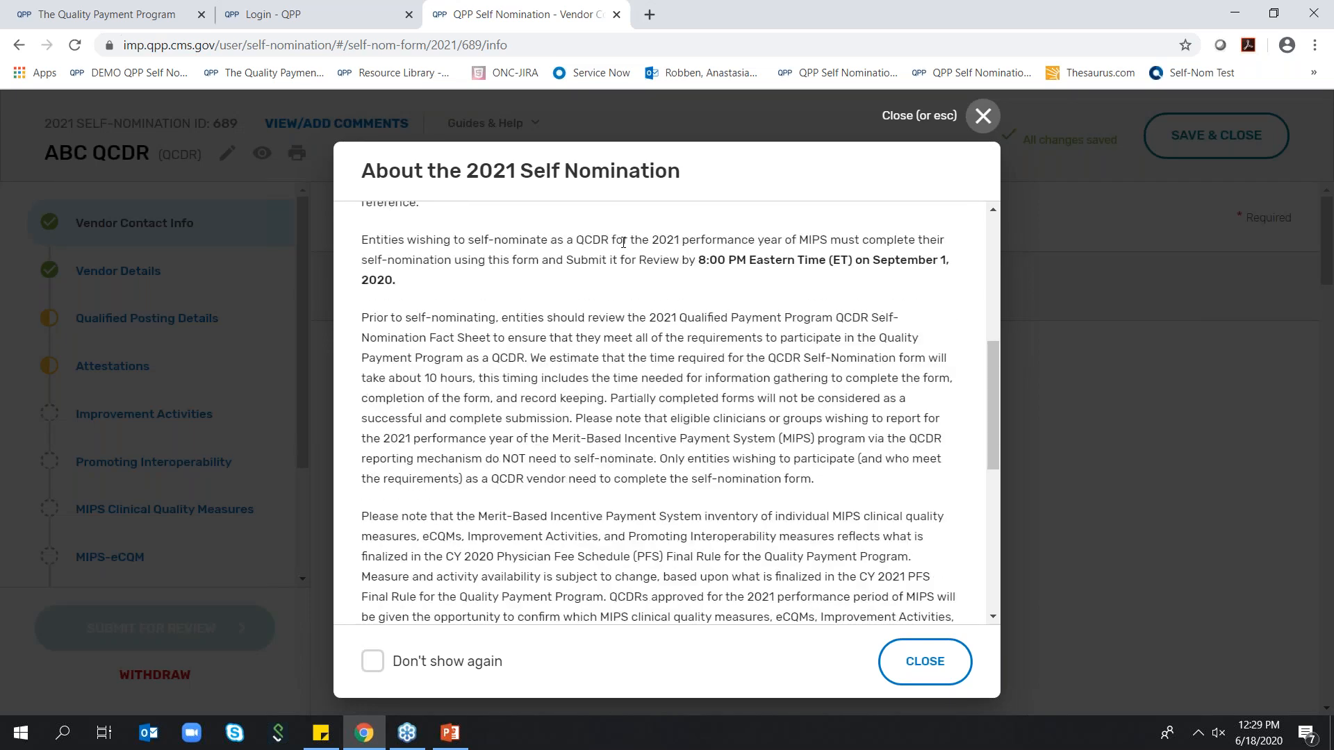
{"action": "scroll", "coordinate": [623, 242], "scroll_direction": "down", "scroll_amount": 10}
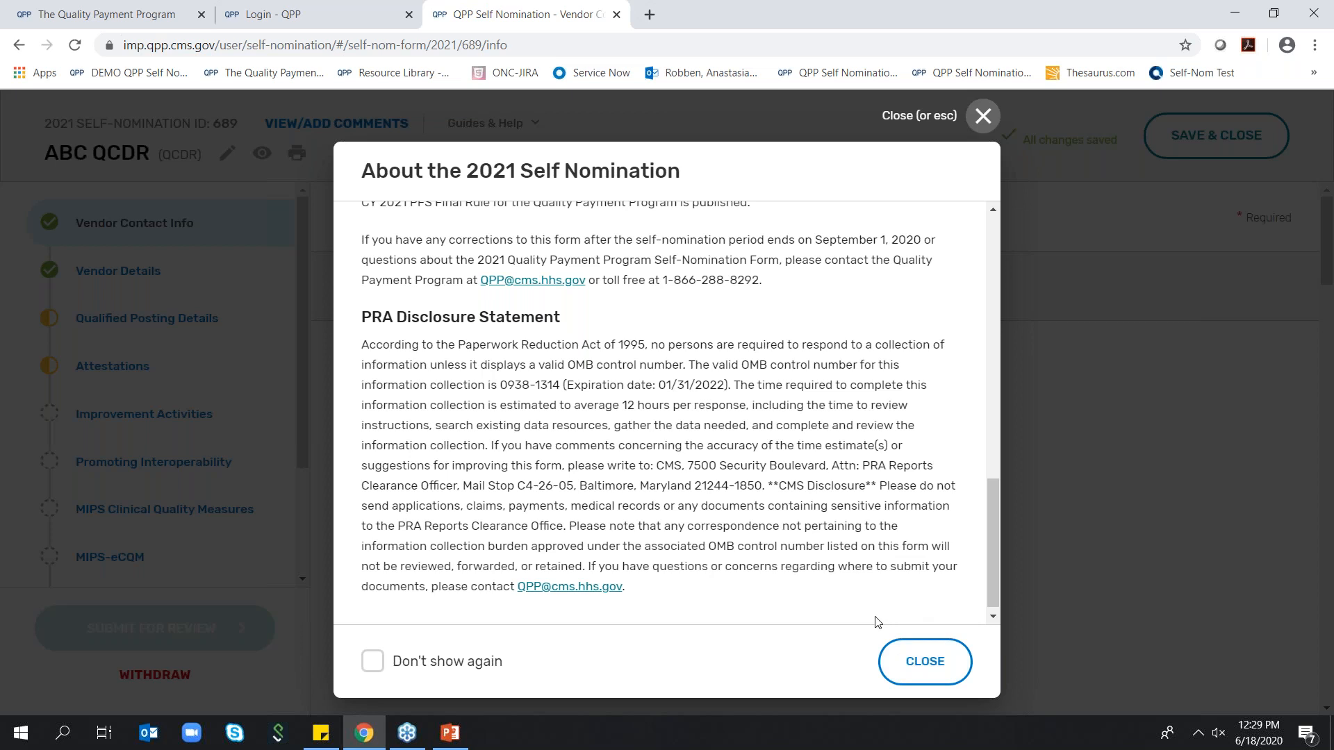
{"action": "left_click", "coordinate": [928, 660]}
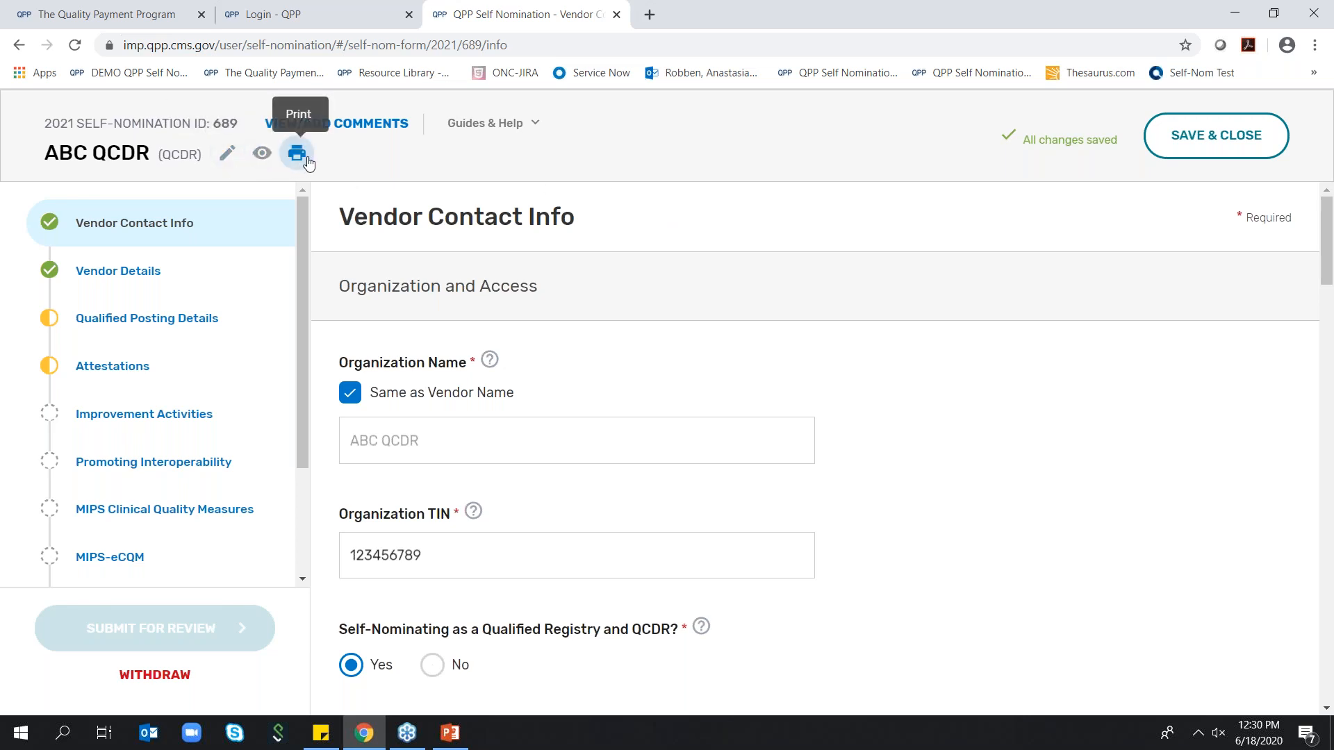
Add and send a comment reading "Test" on the self-nomination form with the subject Self-Nomination
{"action": "left_click", "coordinate": [338, 126]}
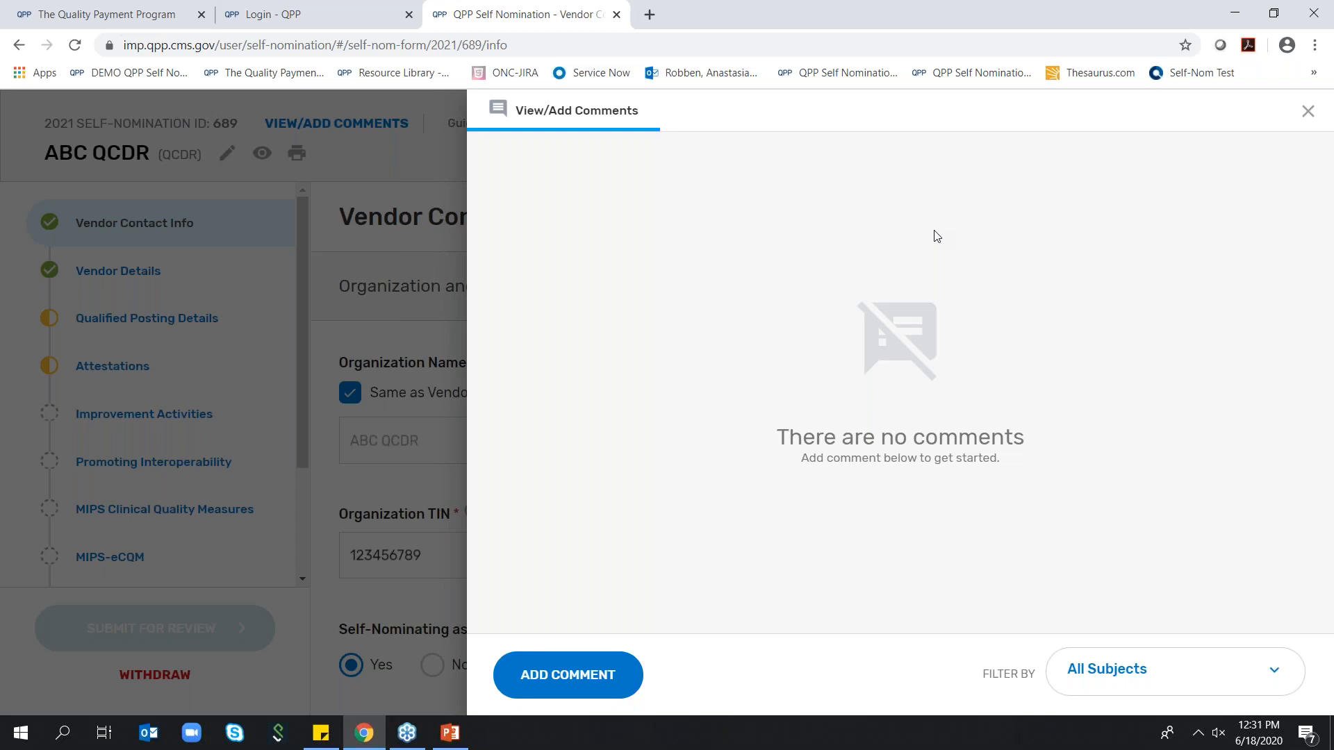
{"action": "left_click", "coordinate": [563, 683]}
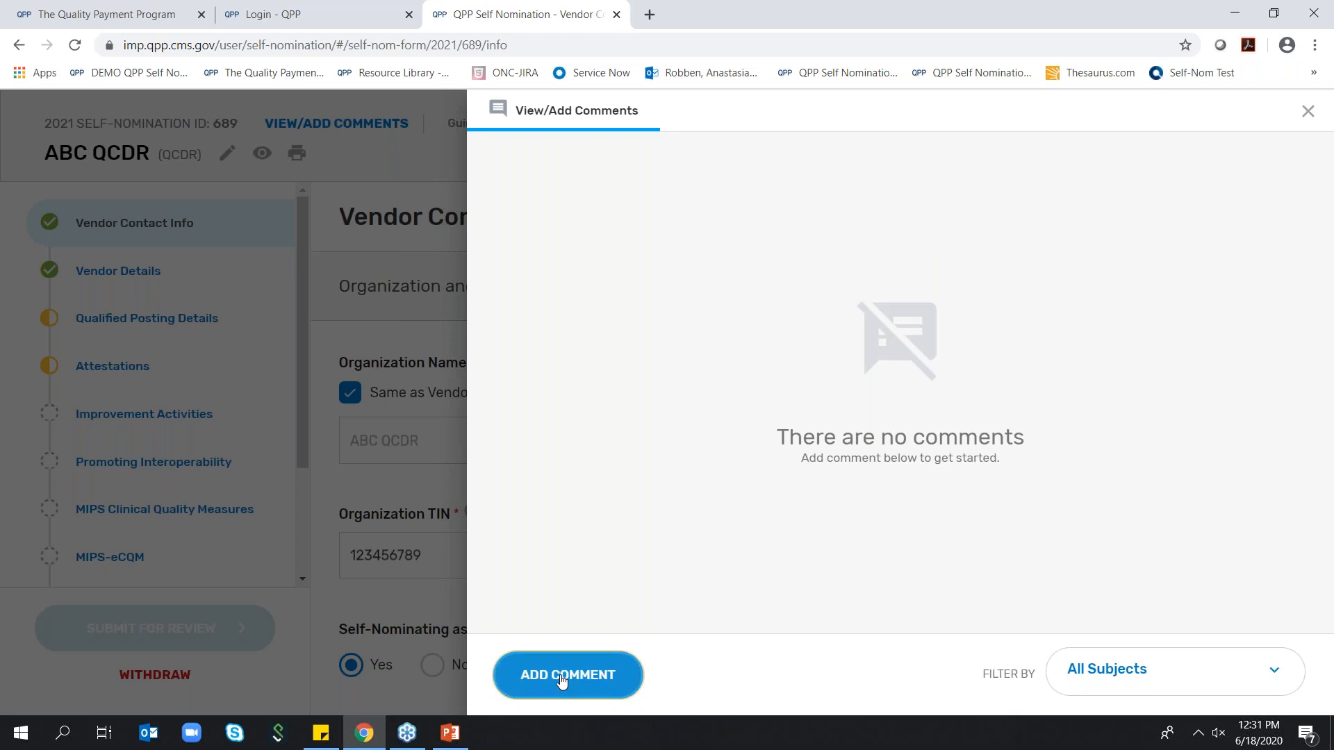
{"action": "left_click", "coordinate": [562, 683]}
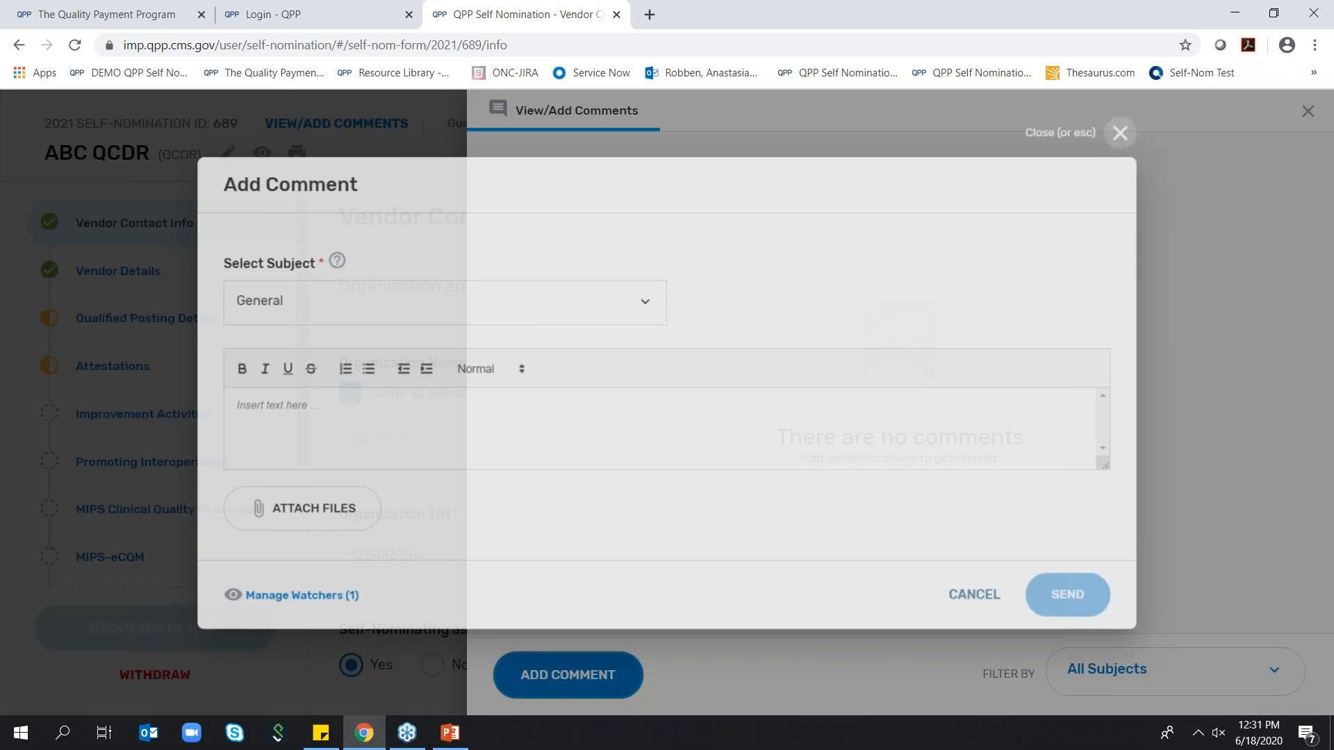
{"action": "left_click", "coordinate": [427, 427]}
{"action": "type", "text": "Test"}
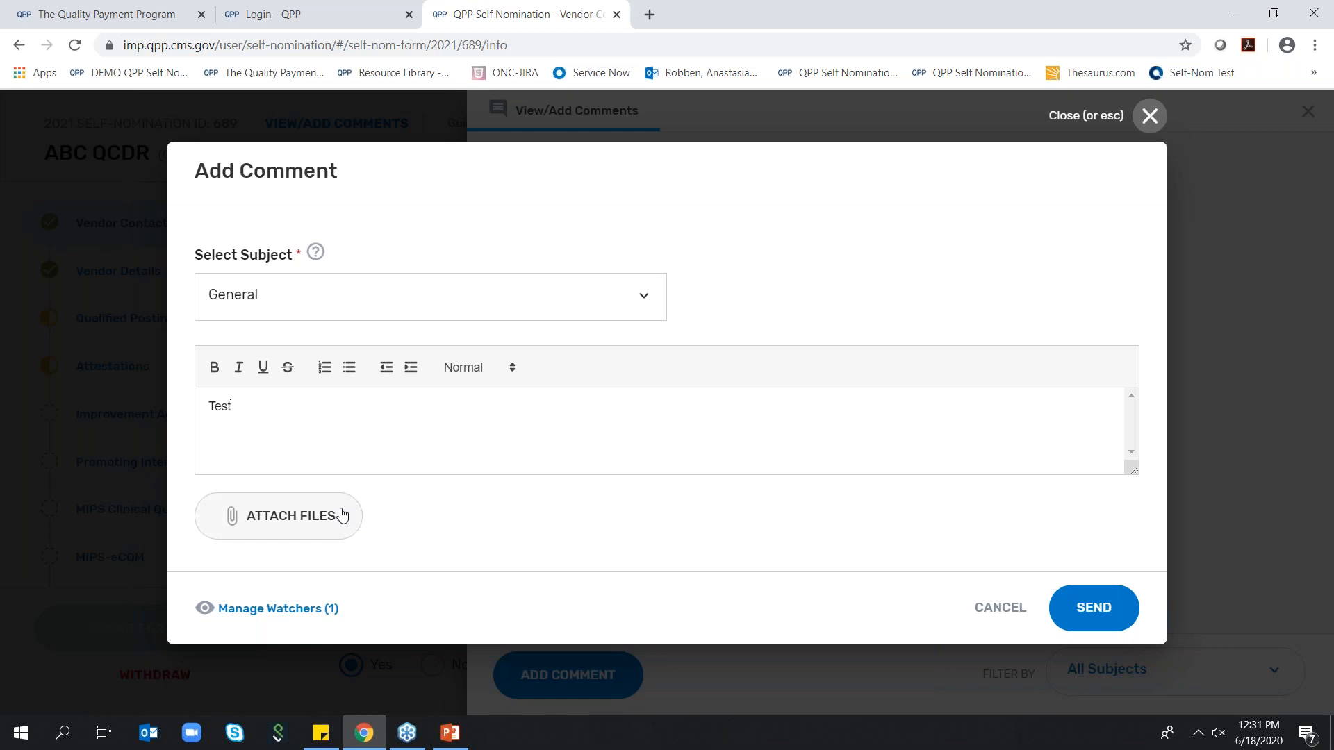
{"action": "left_click", "coordinate": [656, 300]}
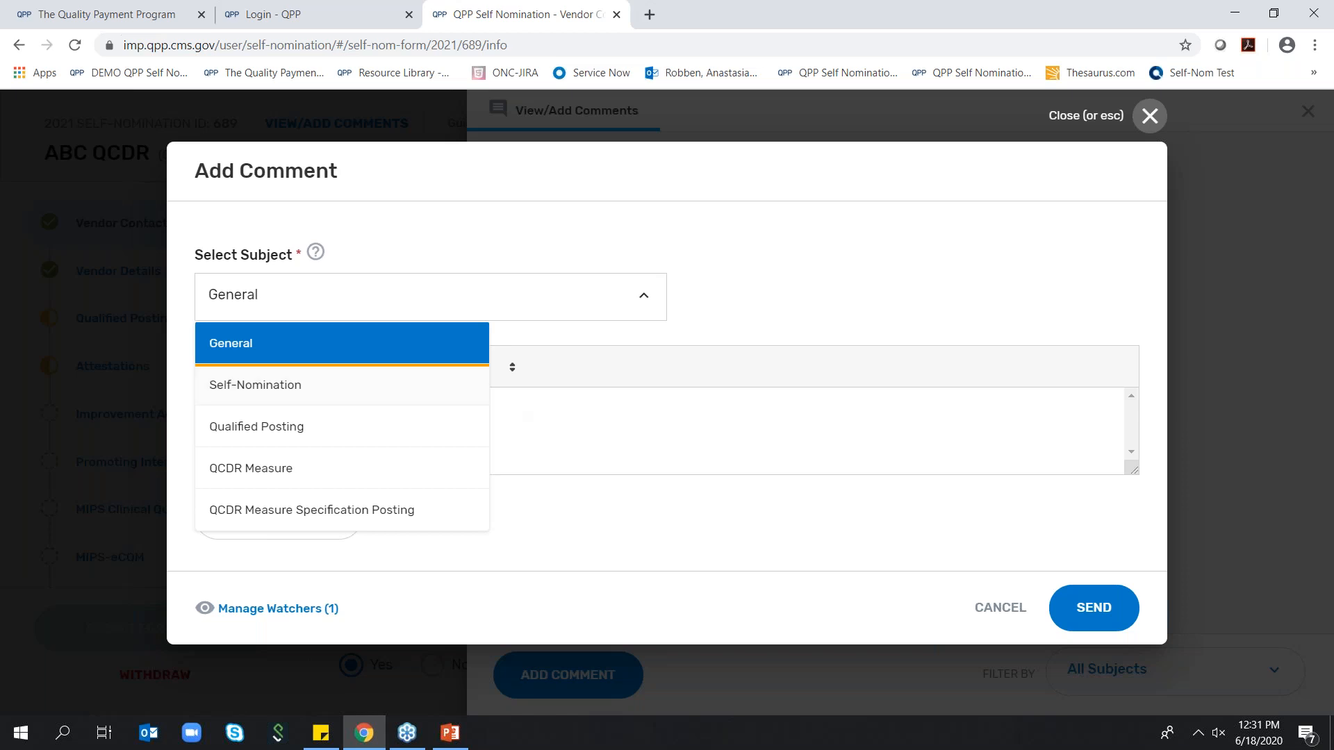
{"action": "left_click", "coordinate": [391, 385]}
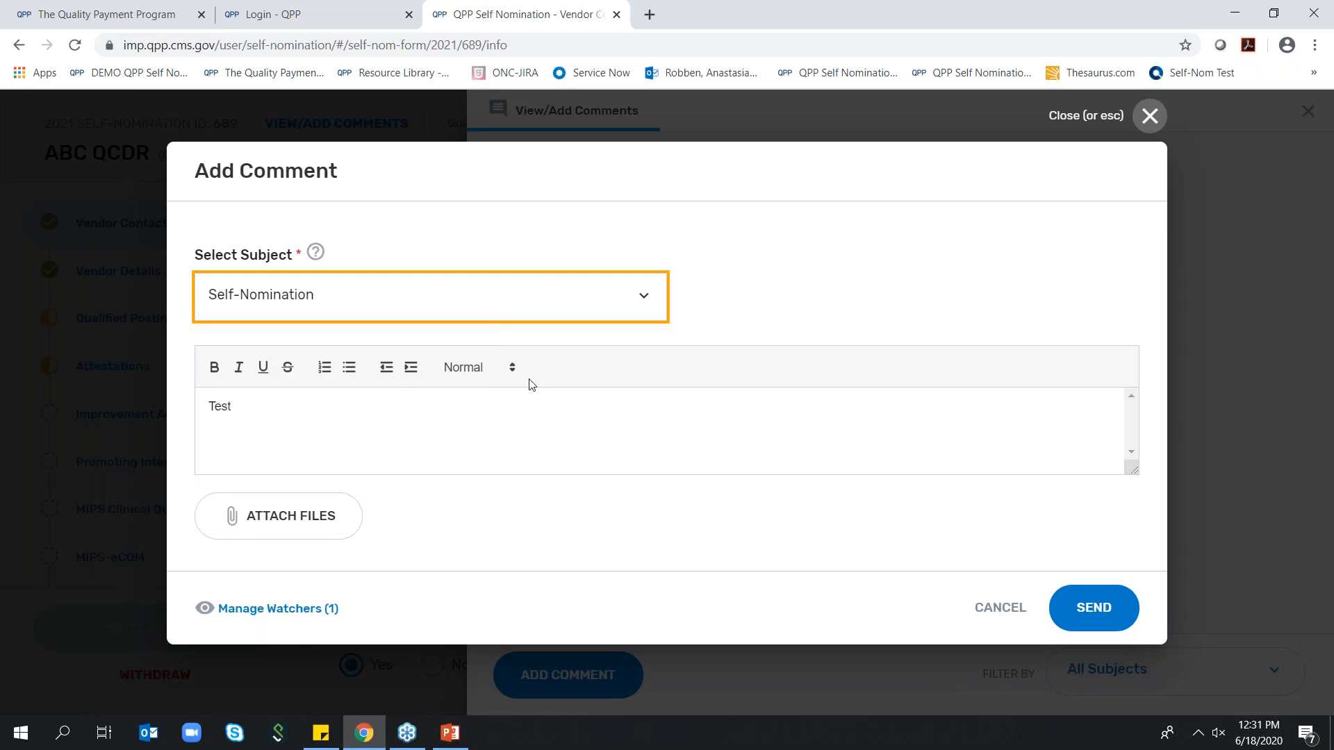
{"action": "left_click", "coordinate": [1095, 614]}
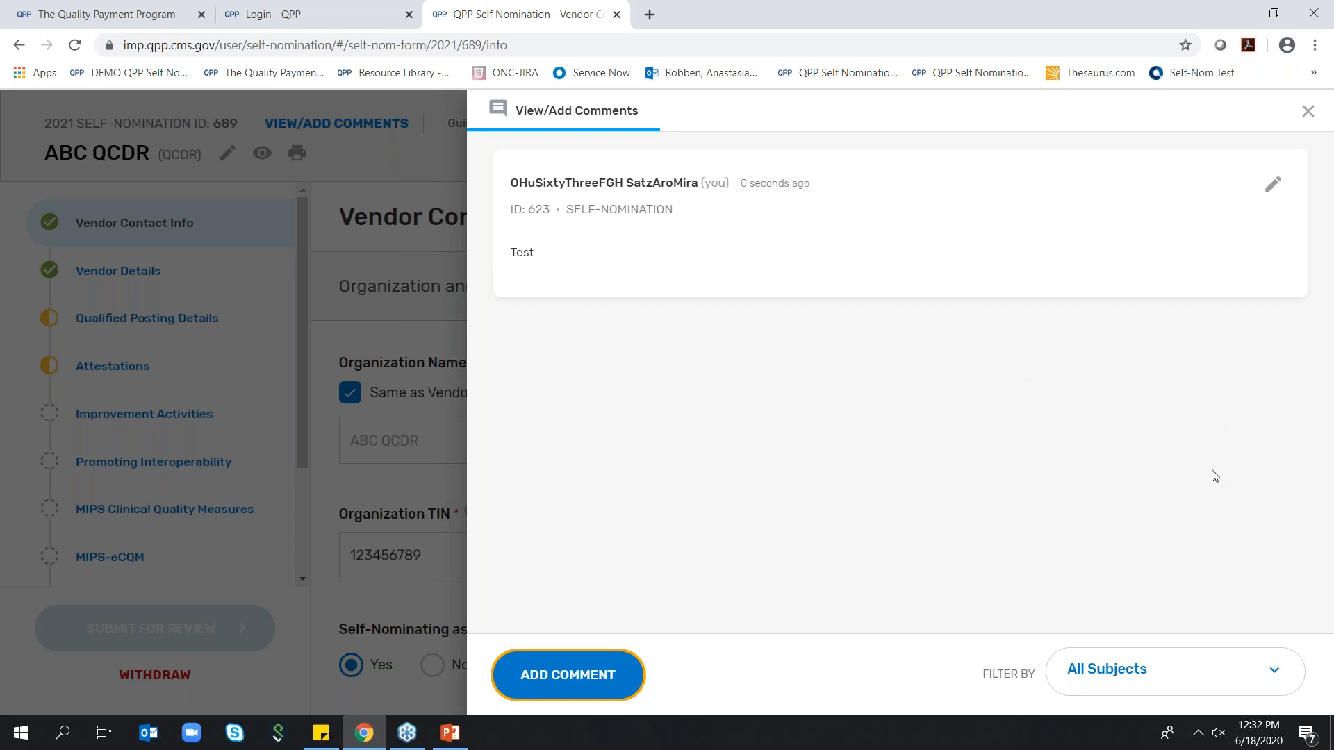
Check the subjects available for filtering the comments and close the comments view
{"action": "left_click", "coordinate": [1188, 667]}
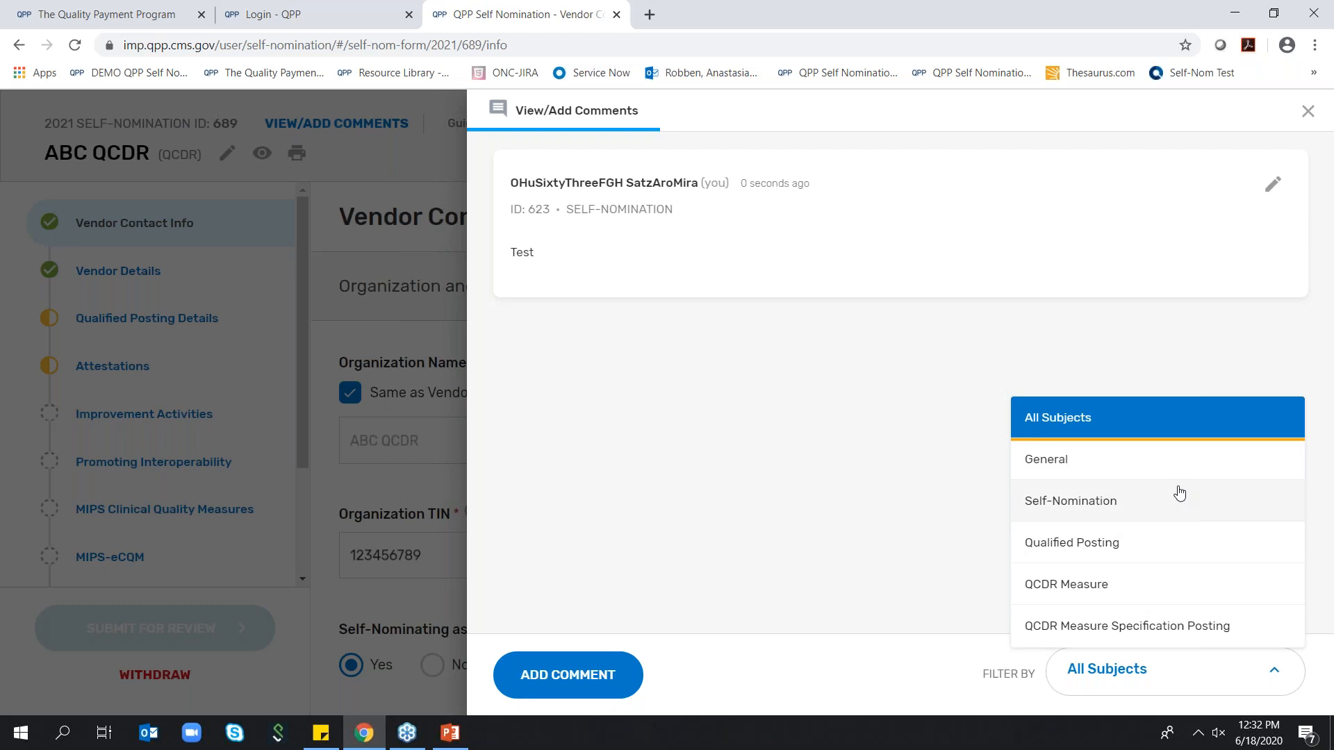
{"action": "left_click", "coordinate": [780, 572]}
{"action": "left_click", "coordinate": [1308, 110]}
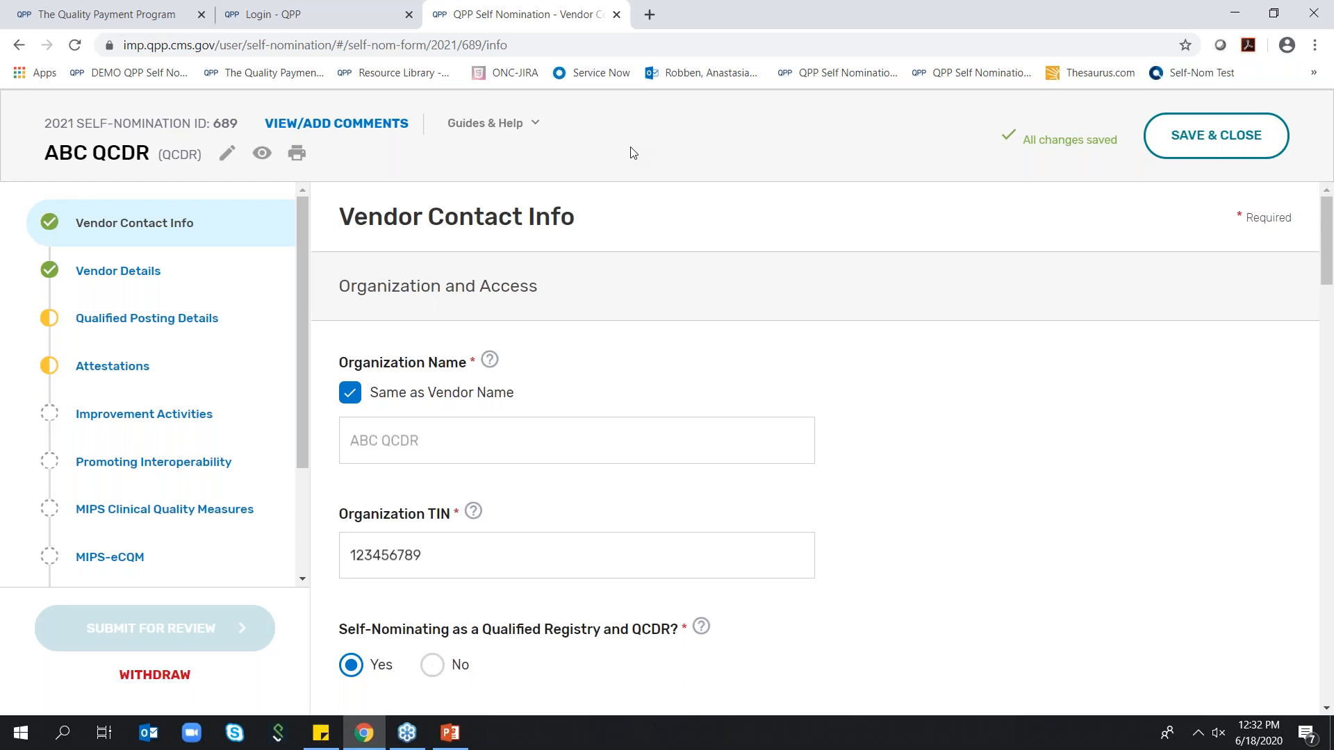
View the list of self-nomination resources in Guides & Help and close it
{"action": "left_click", "coordinate": [540, 136]}
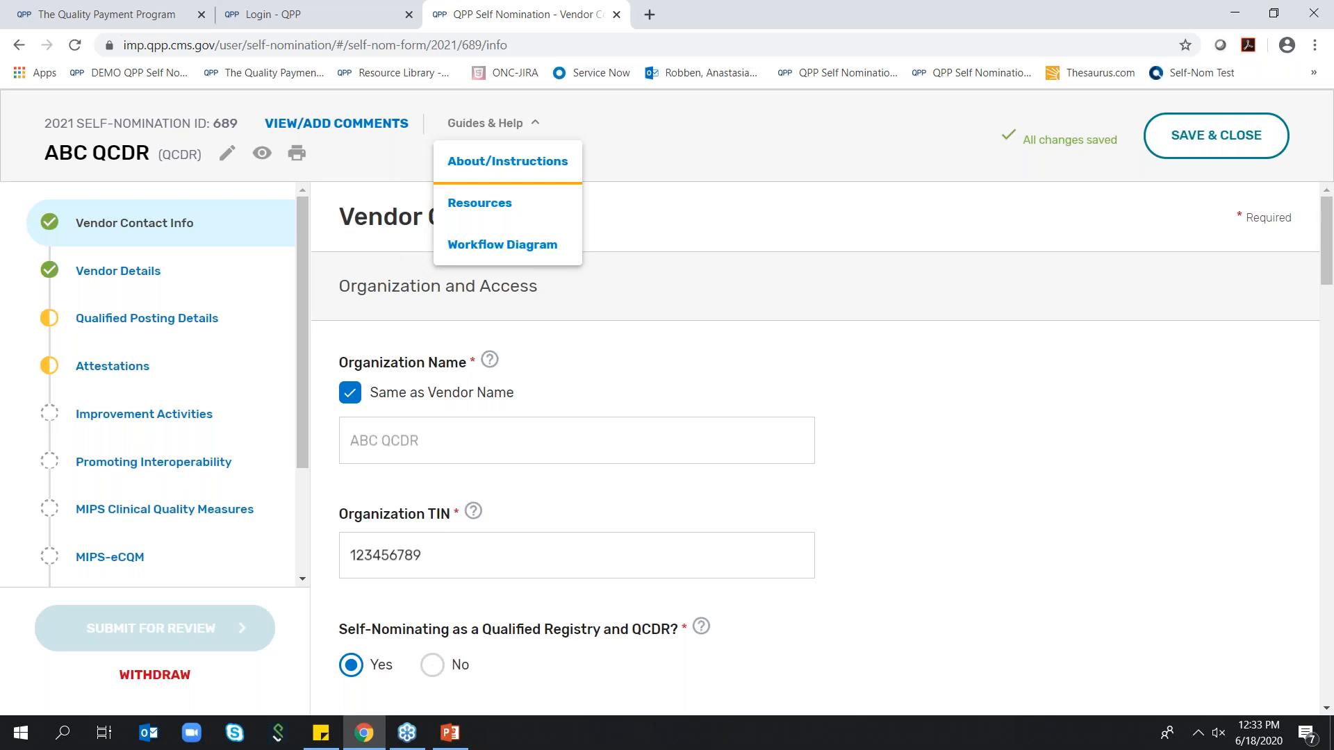
{"action": "left_click", "coordinate": [490, 206]}
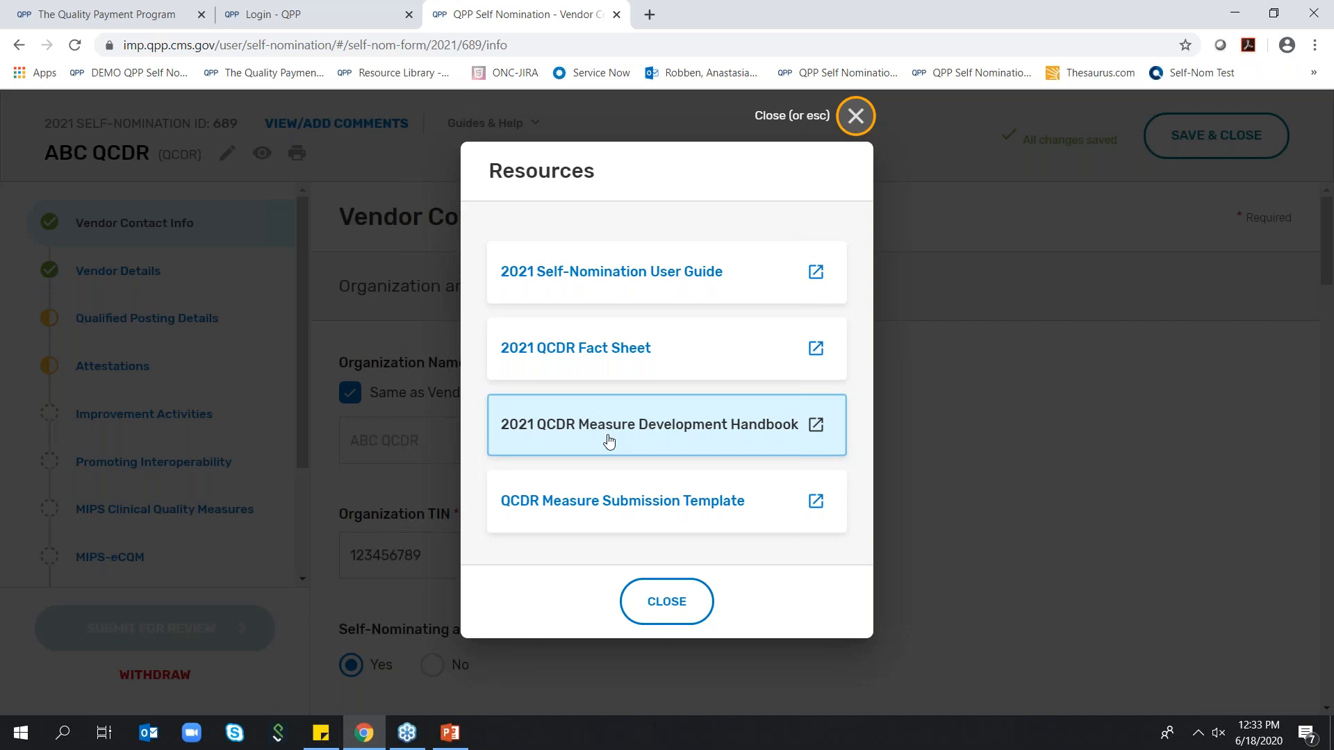
{"action": "left_click", "coordinate": [856, 116]}
Reopen the About/Instructions text from Guides & Help and dismiss it
{"action": "left_click", "coordinate": [486, 123]}
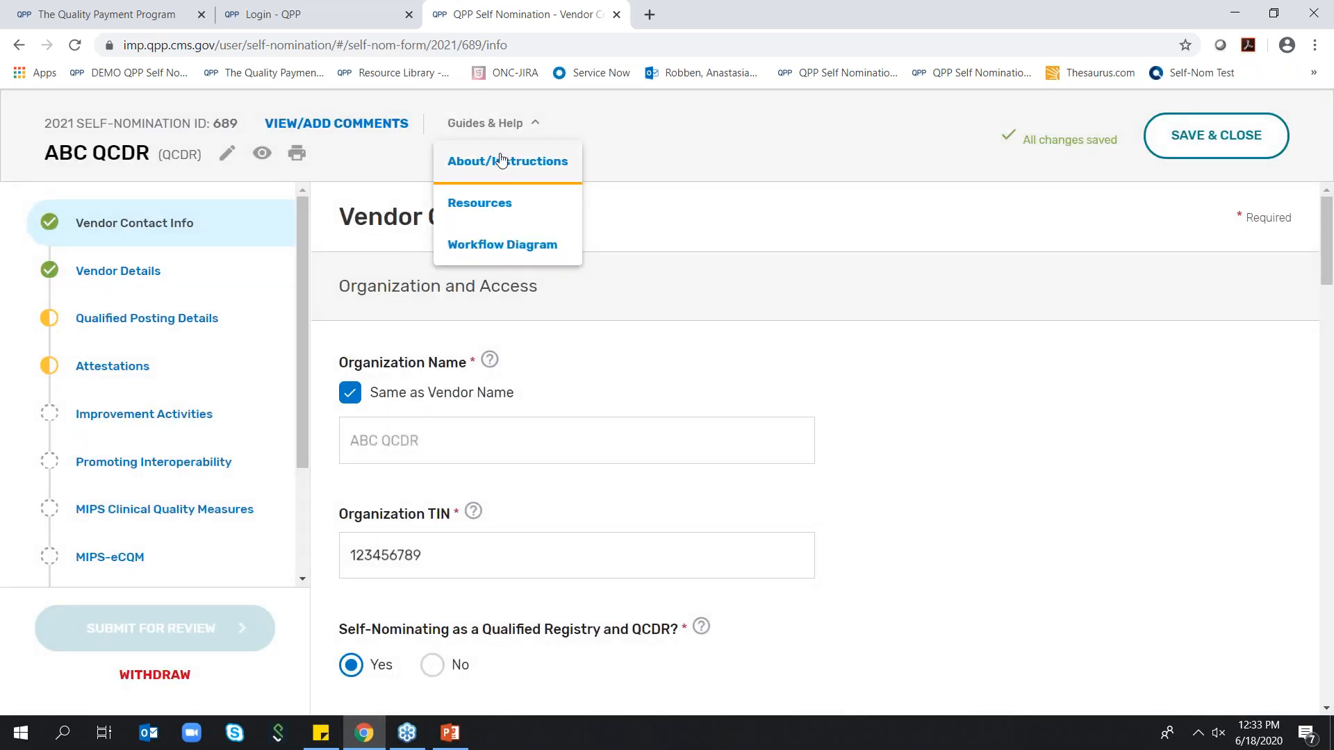
{"action": "left_click", "coordinate": [501, 161]}
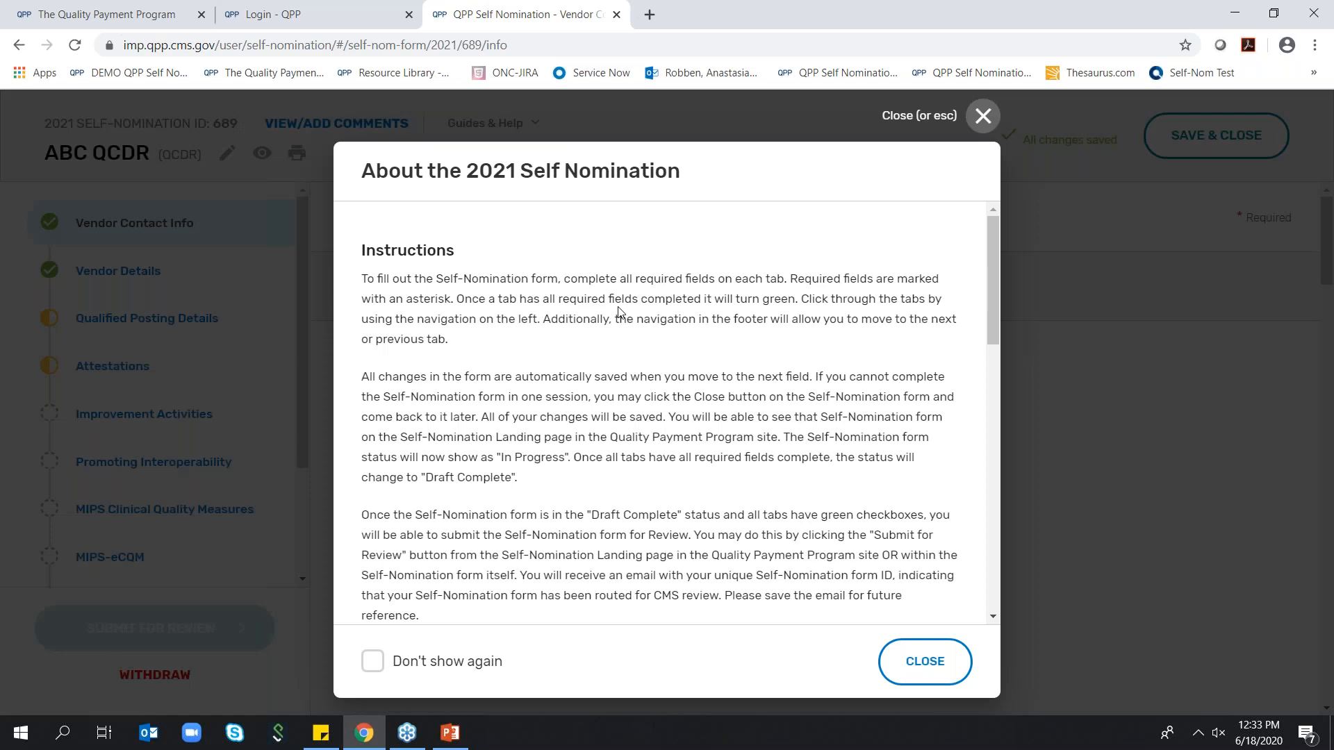
{"action": "left_click", "coordinate": [984, 116]}
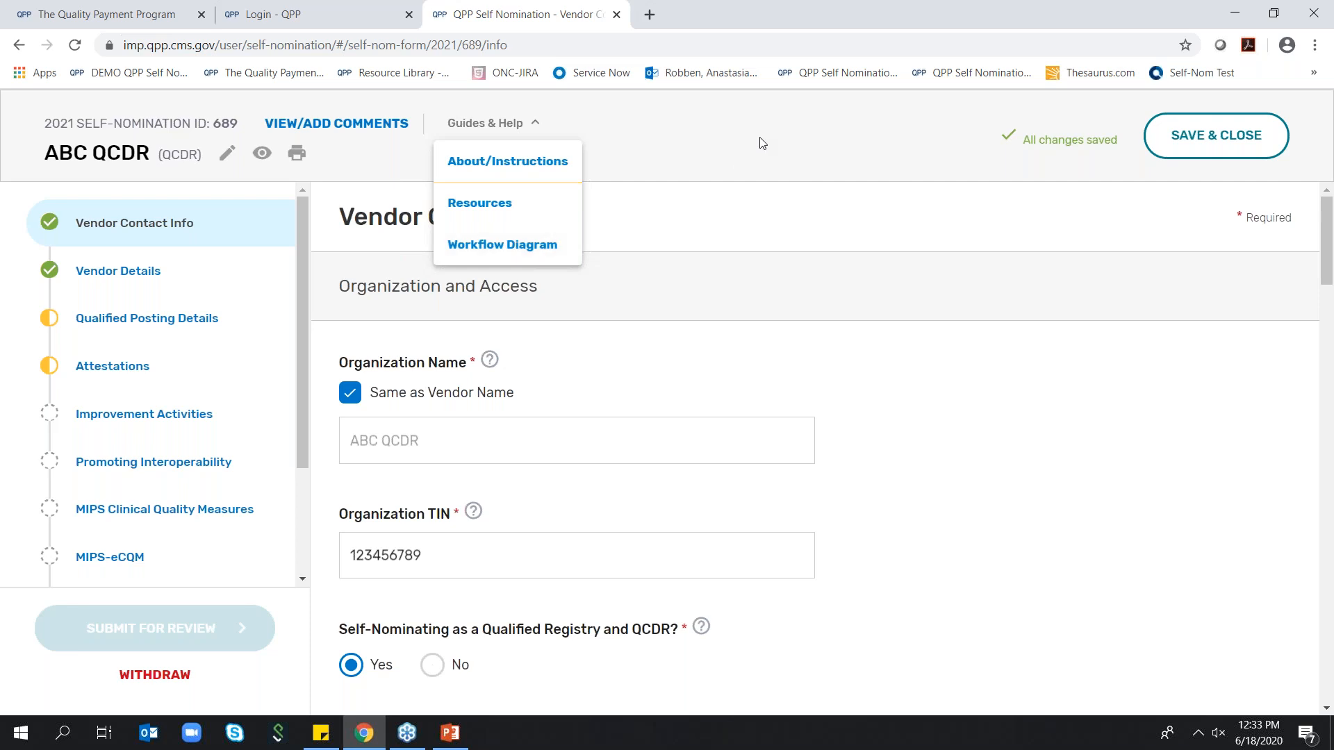
{"action": "key", "text": "Escape"}
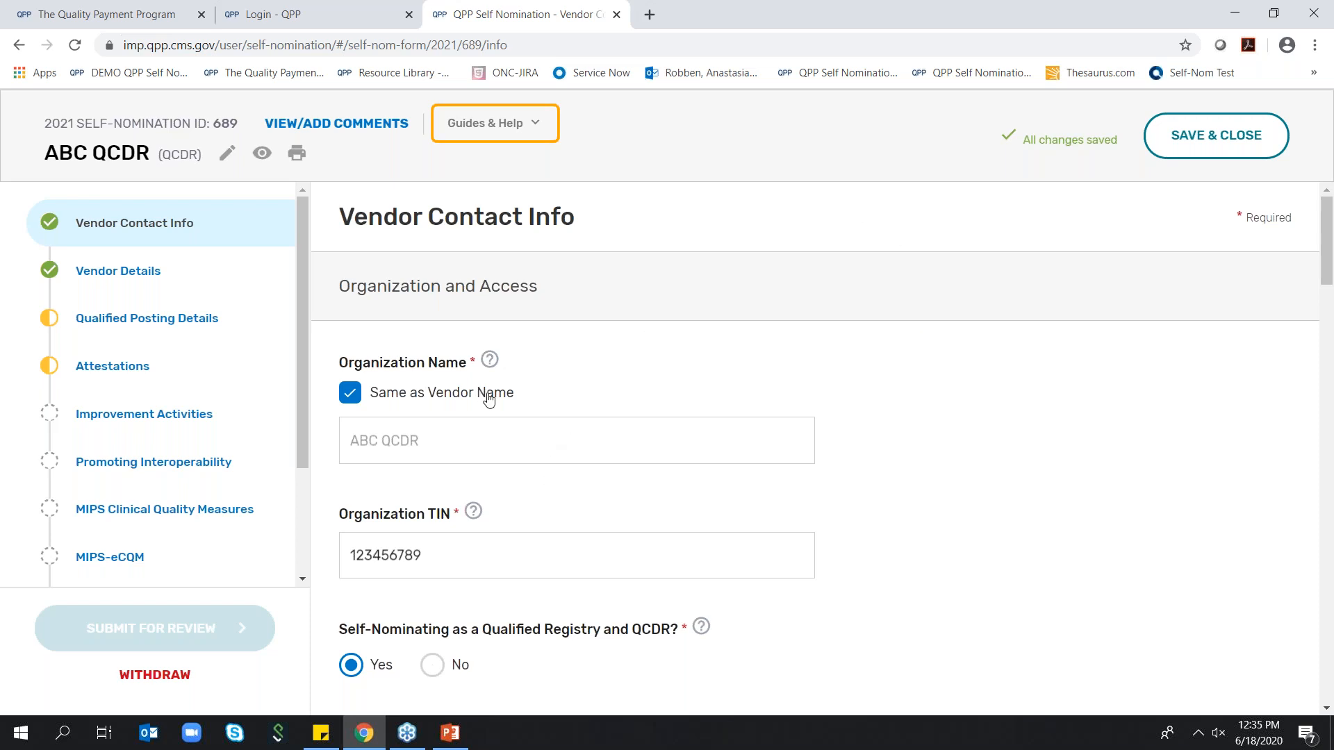
Clear the Same as Vendor Name option for the organization name and turn it back on
{"action": "left_click", "coordinate": [351, 392]}
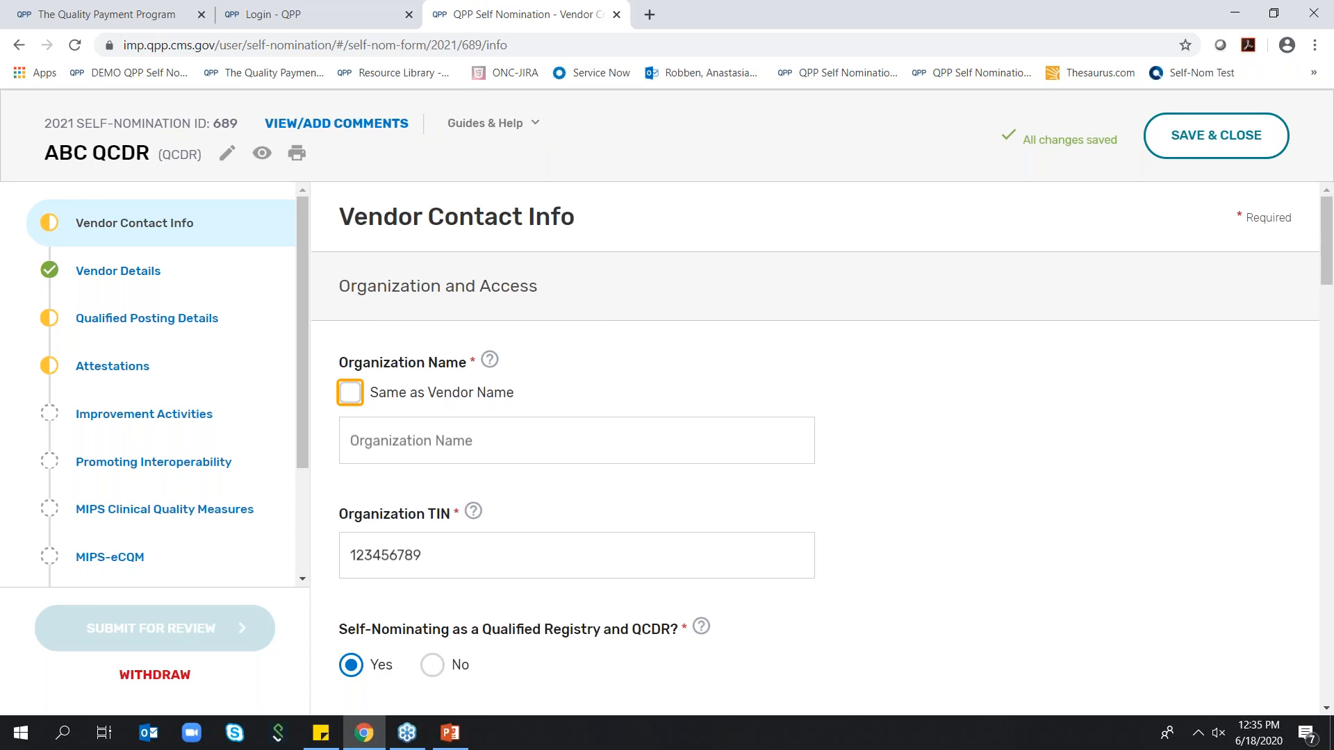
{"action": "left_click", "coordinate": [460, 440]}
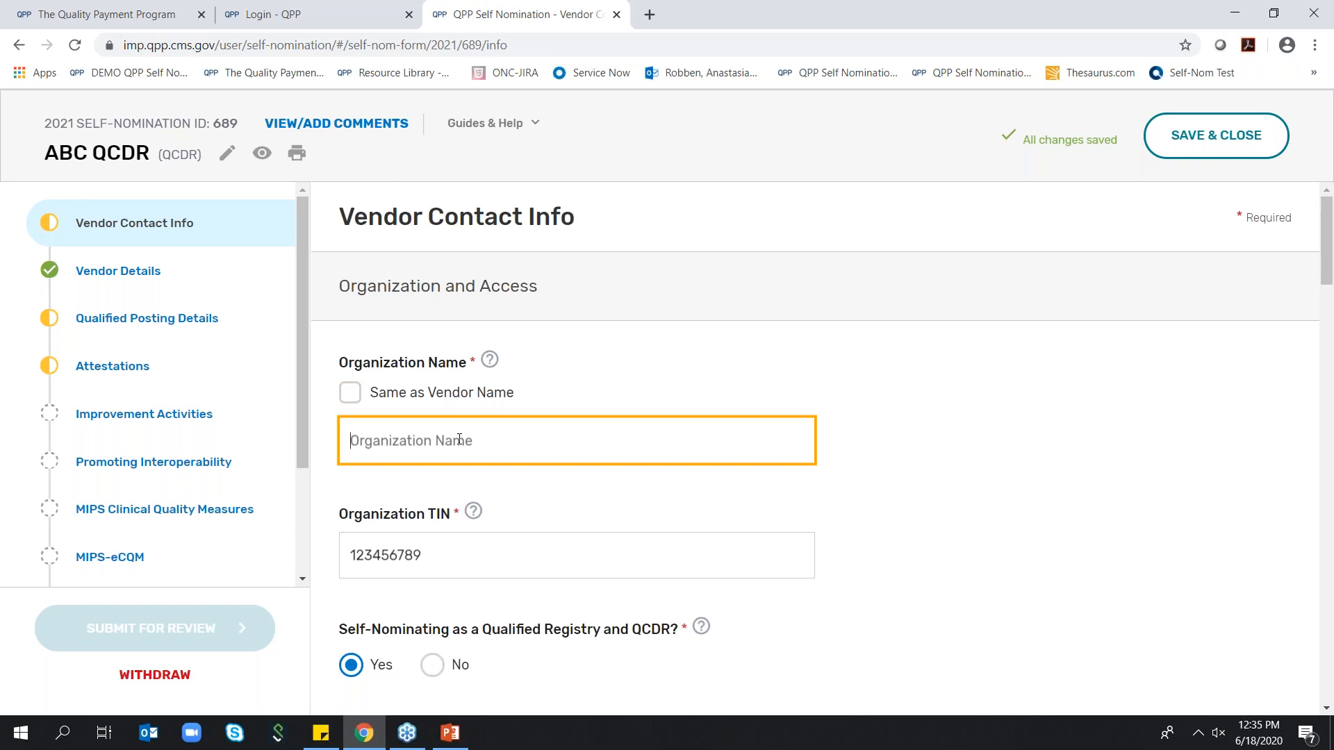
{"action": "left_click", "coordinate": [359, 400]}
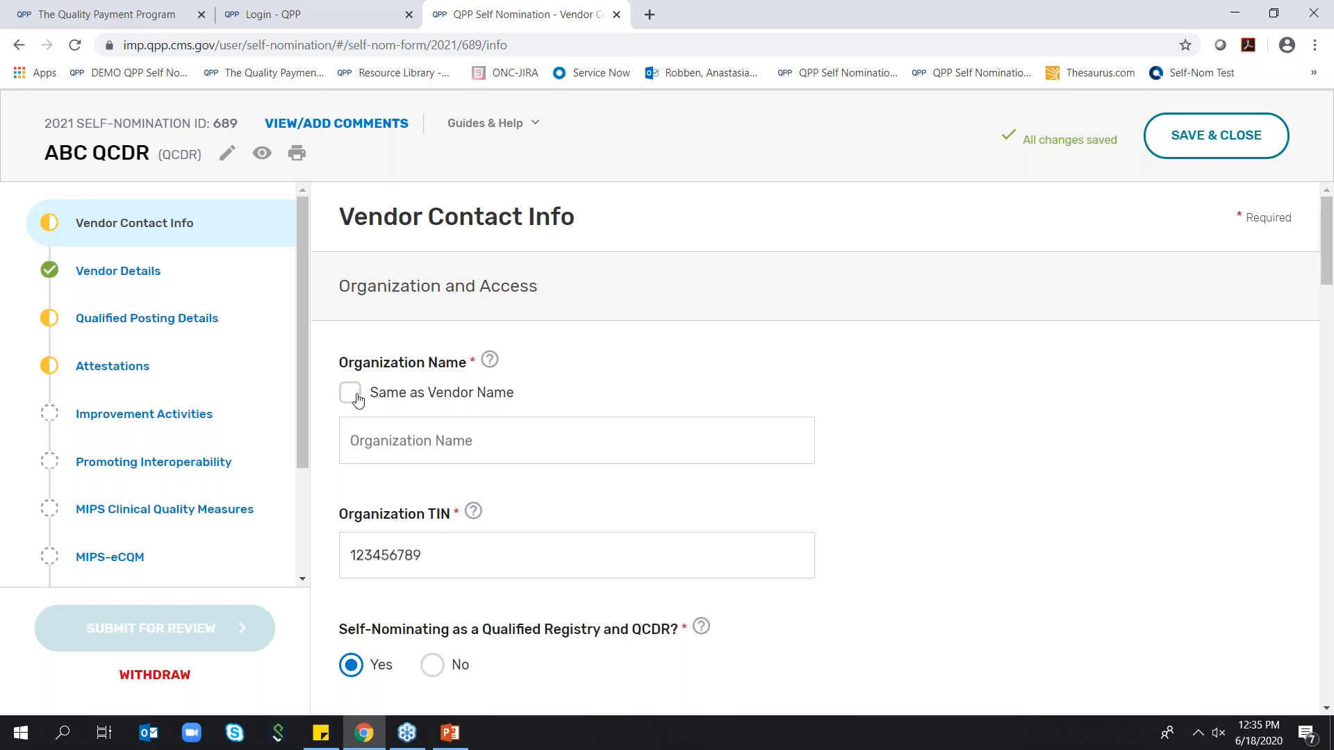
Review the organization access, vendor info, program, clinical, technical and additional contact sections of Vendor Contact Info
{"action": "scroll", "coordinate": [567, 354], "scroll_direction": "down", "scroll_amount": 3}
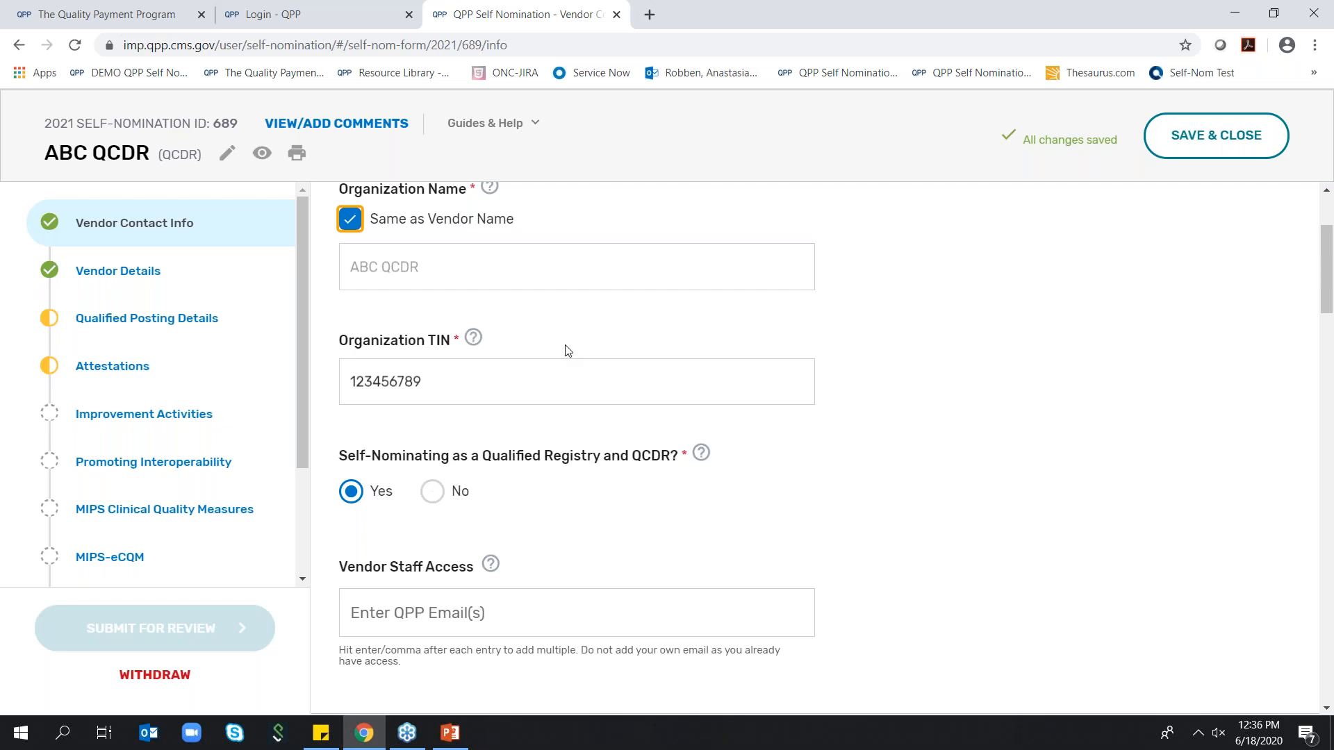
{"action": "scroll", "coordinate": [592, 335], "scroll_direction": "down", "scroll_amount": 3}
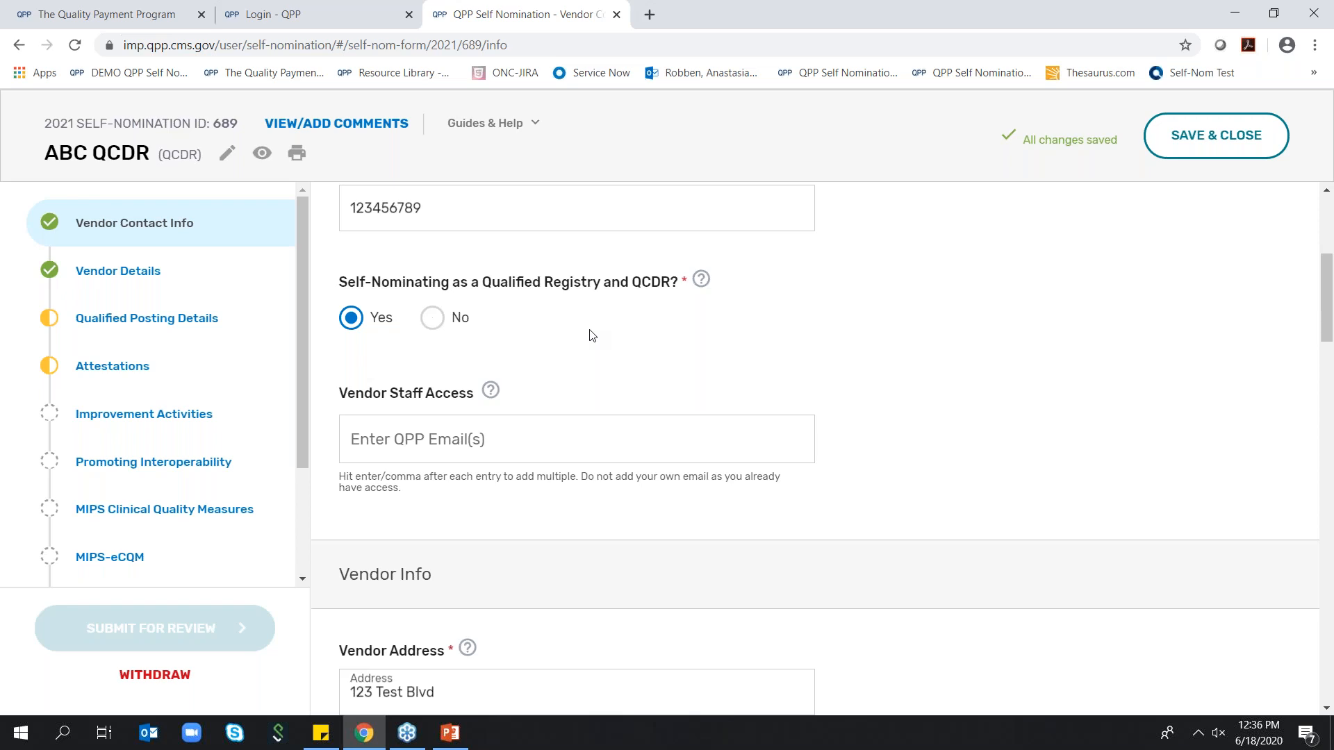
{"action": "scroll", "coordinate": [590, 337], "scroll_direction": "down", "scroll_amount": 5}
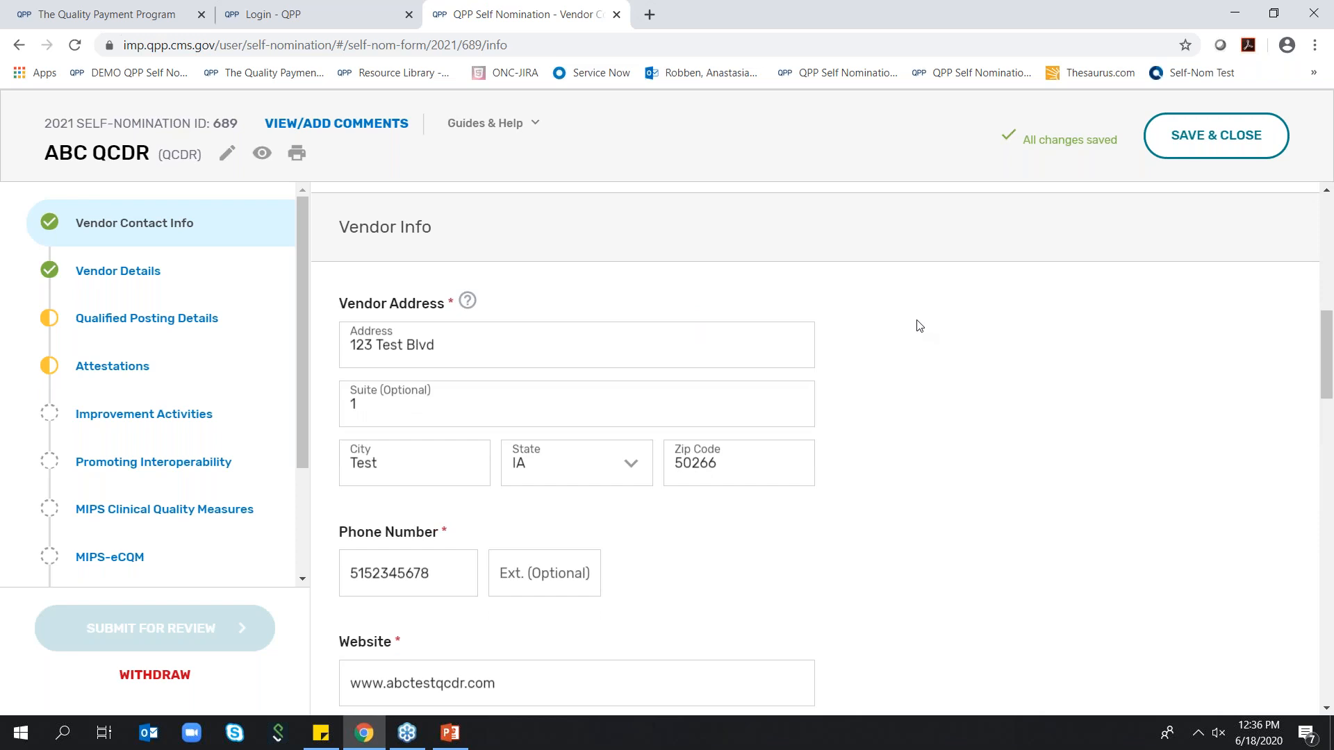
{"action": "scroll", "coordinate": [883, 343], "scroll_direction": "down", "scroll_amount": 2}
{"action": "scroll", "coordinate": [883, 343], "scroll_direction": "down", "scroll_amount": 5}
{"action": "scroll", "coordinate": [884, 346], "scroll_direction": "down", "scroll_amount": 2}
{"action": "scroll", "coordinate": [886, 344], "scroll_direction": "up", "scroll_amount": 1}
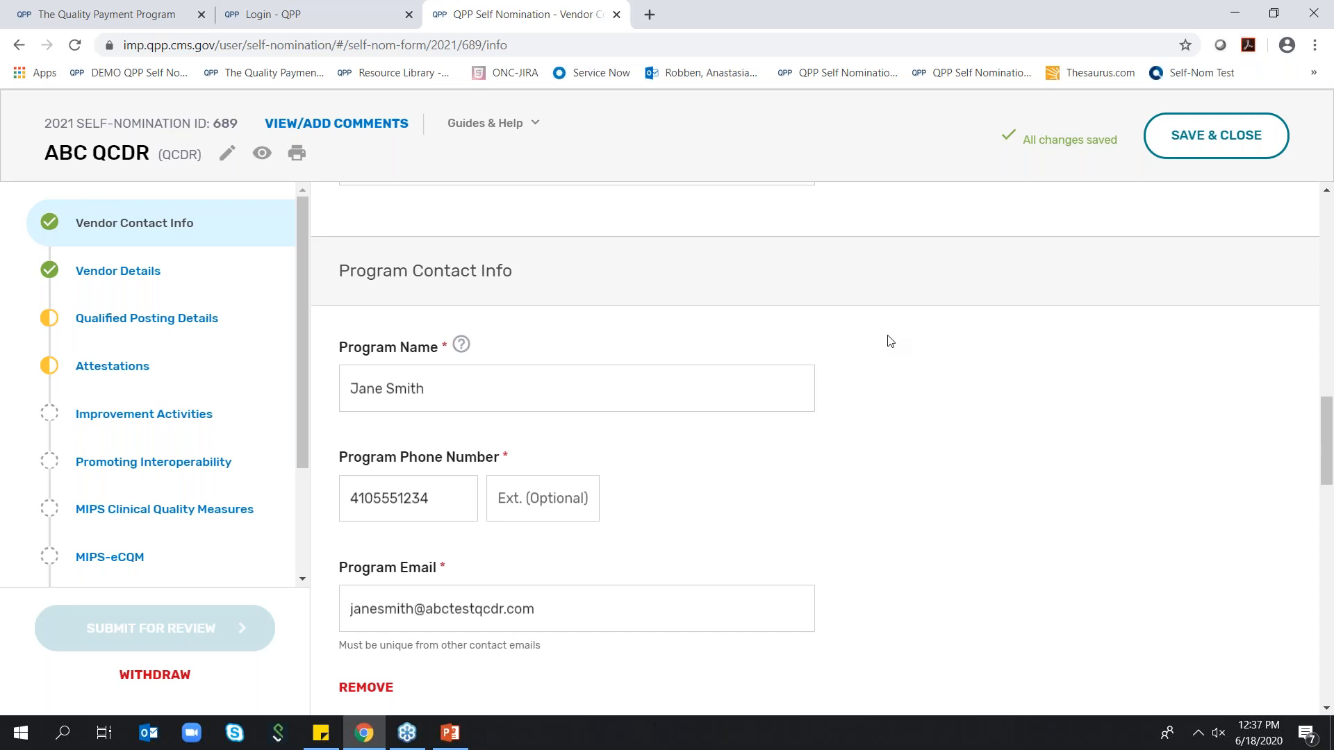
{"action": "scroll", "coordinate": [838, 441], "scroll_direction": "down", "scroll_amount": 2}
{"action": "scroll", "coordinate": [837, 441], "scroll_direction": "down", "scroll_amount": 1}
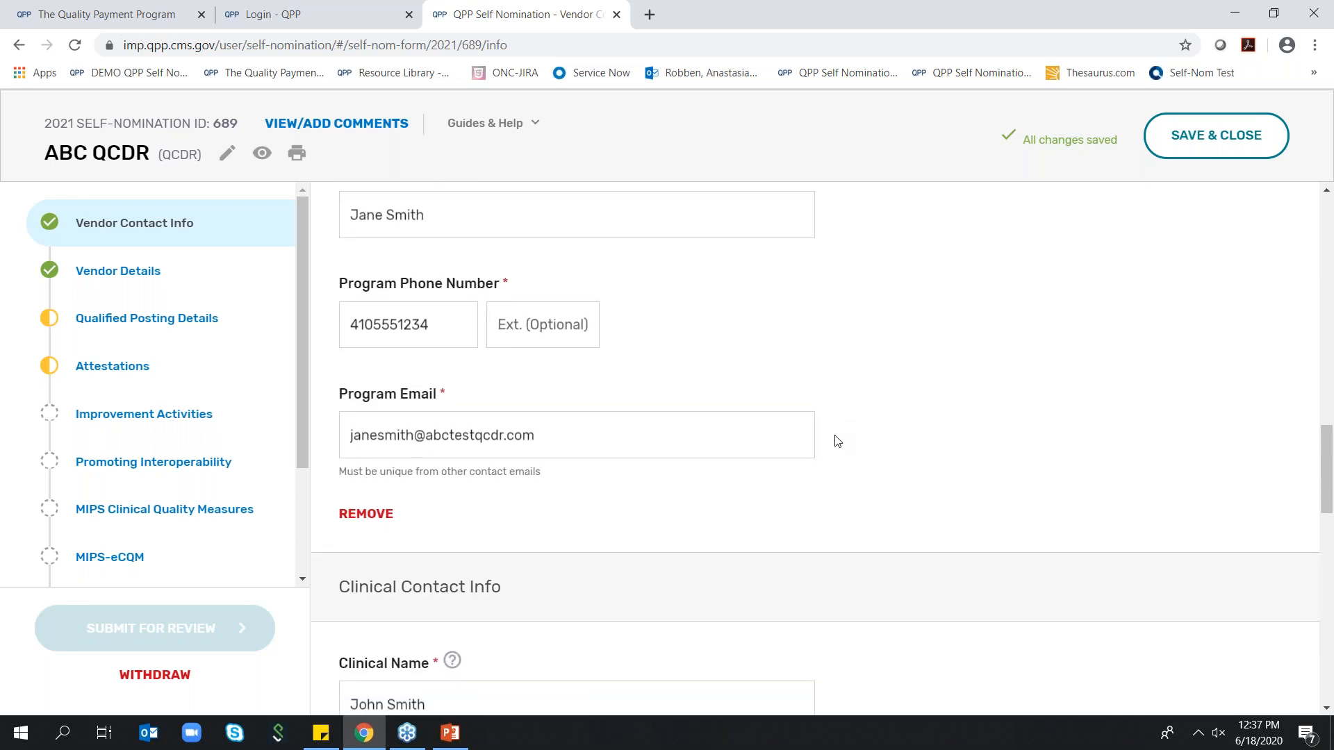
{"action": "scroll", "coordinate": [837, 441], "scroll_direction": "down", "scroll_amount": 12}
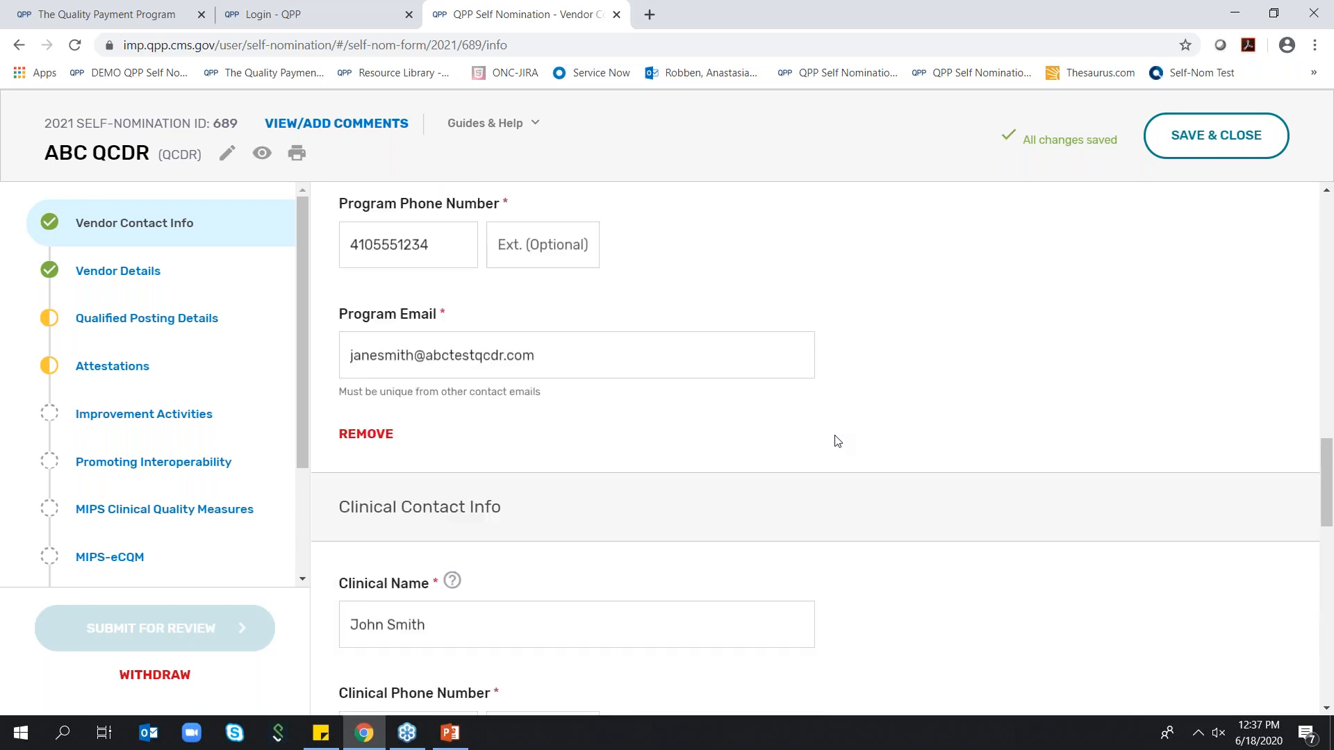
{"action": "scroll", "coordinate": [829, 432], "scroll_direction": "down", "scroll_amount": 1}
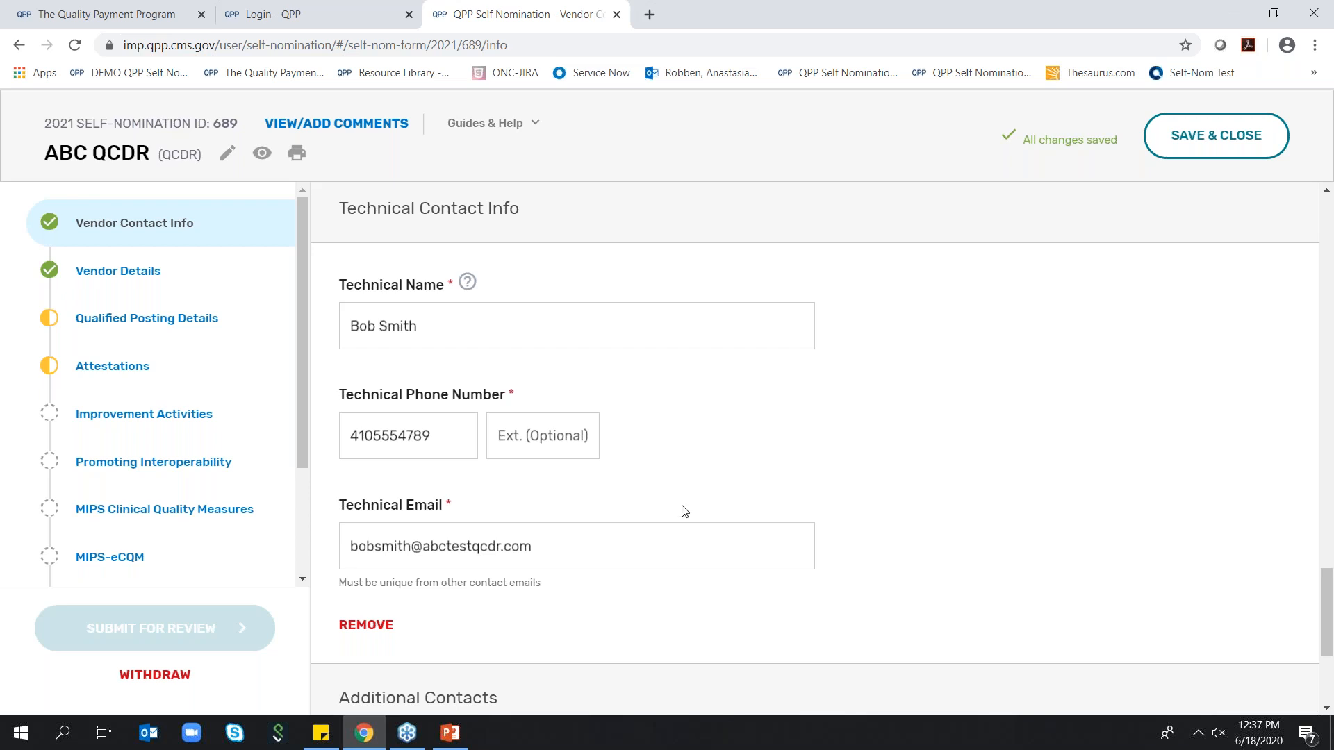
{"action": "scroll", "coordinate": [670, 505], "scroll_direction": "down", "scroll_amount": 4}
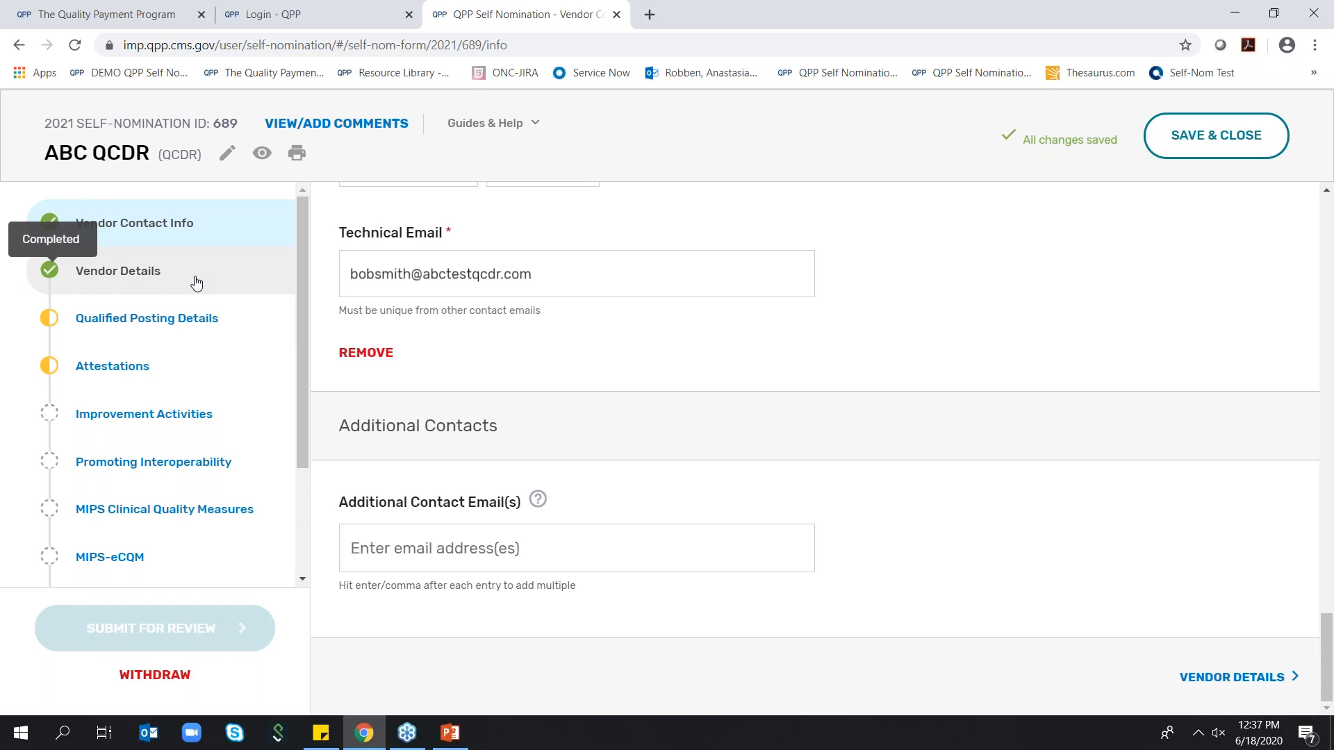
Go to the Vendor Details section and set the vendor type to Other with the description "Test"
{"action": "left_click", "coordinate": [1251, 680]}
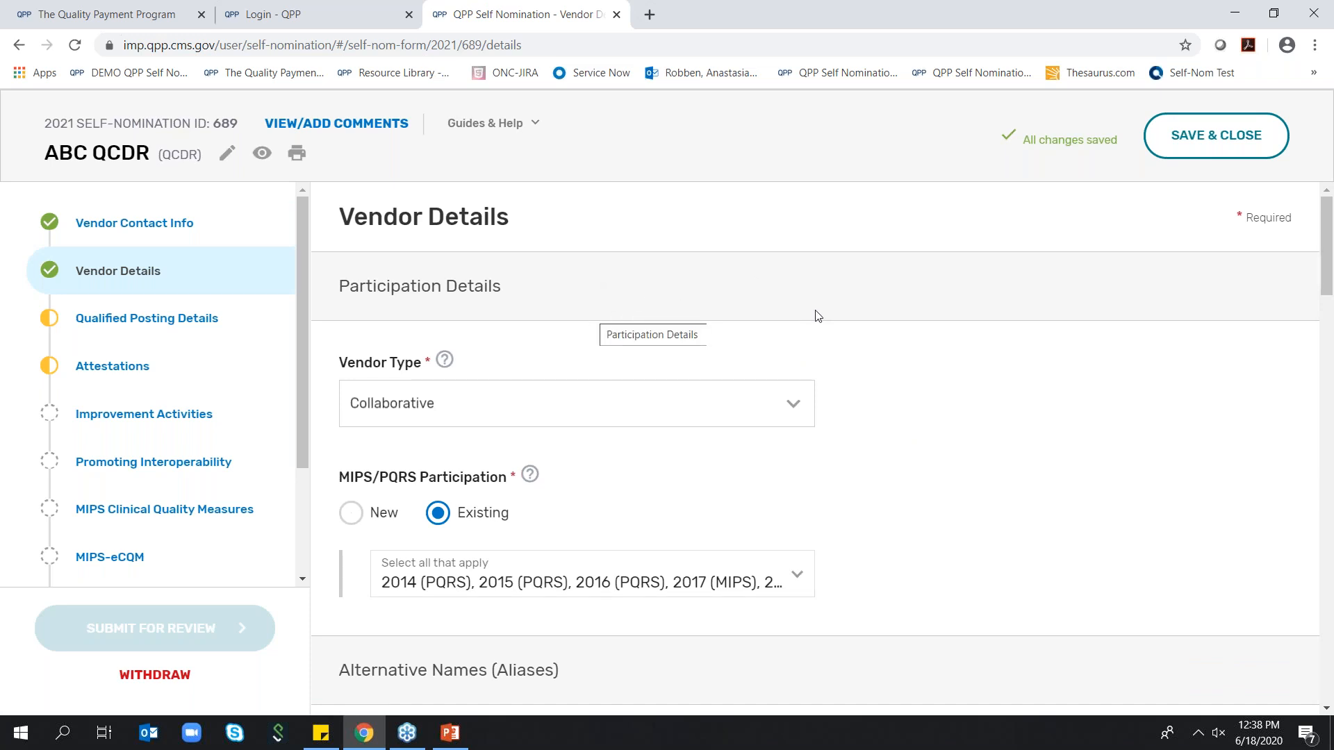
{"action": "left_click", "coordinate": [803, 416]}
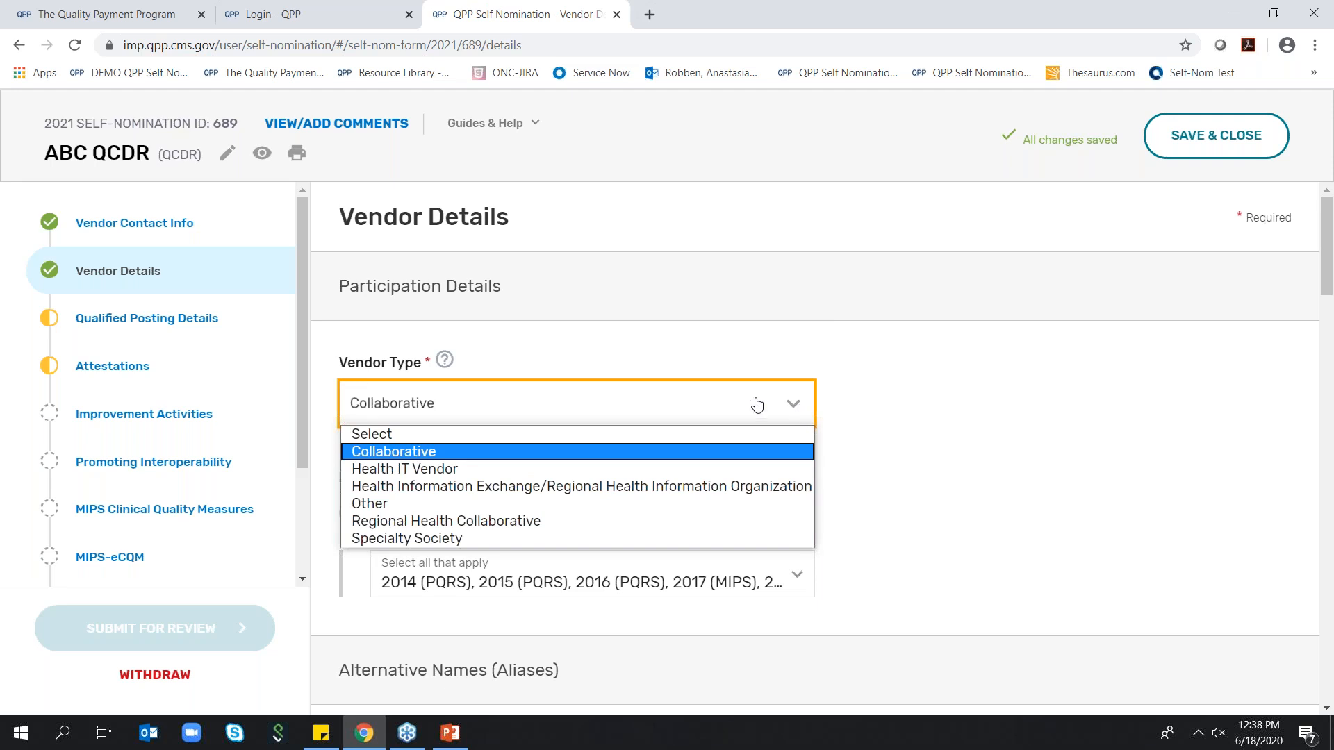
{"action": "left_click", "coordinate": [547, 506]}
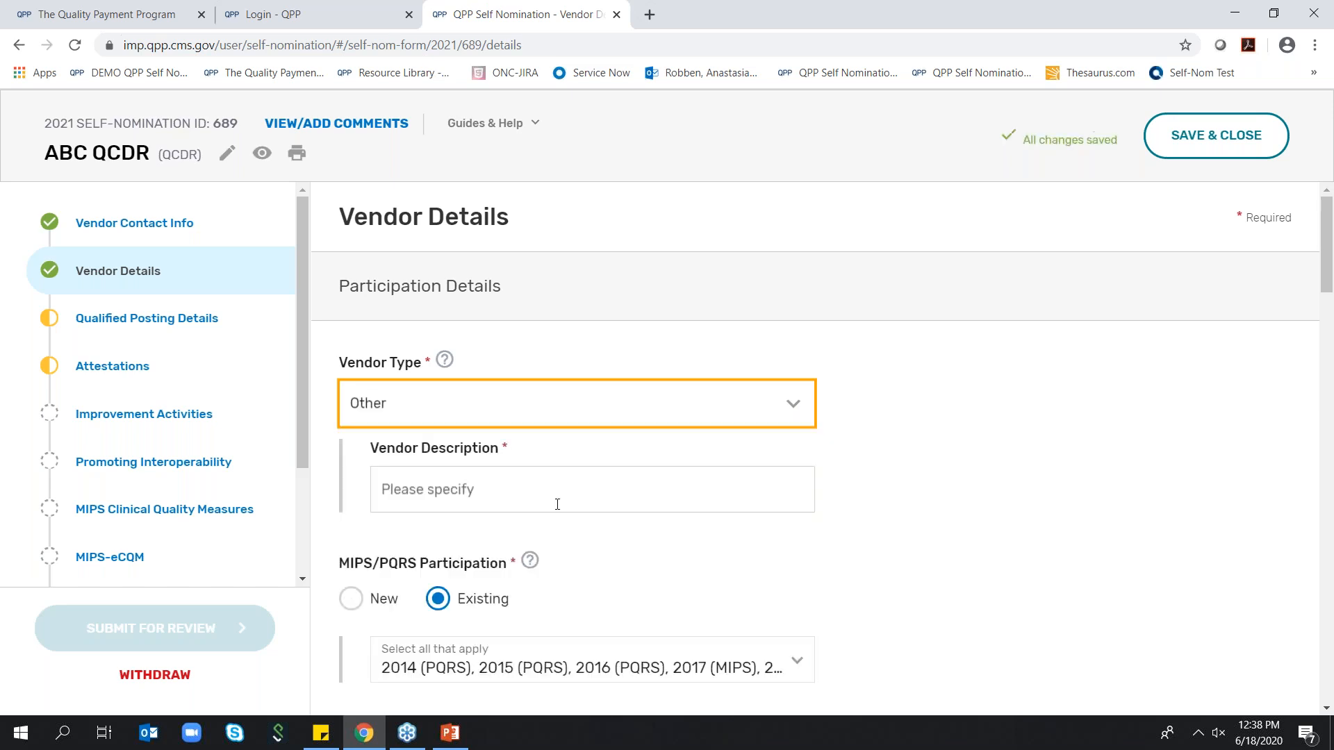
{"action": "left_click", "coordinate": [449, 477]}
{"action": "type", "text": "Test"}
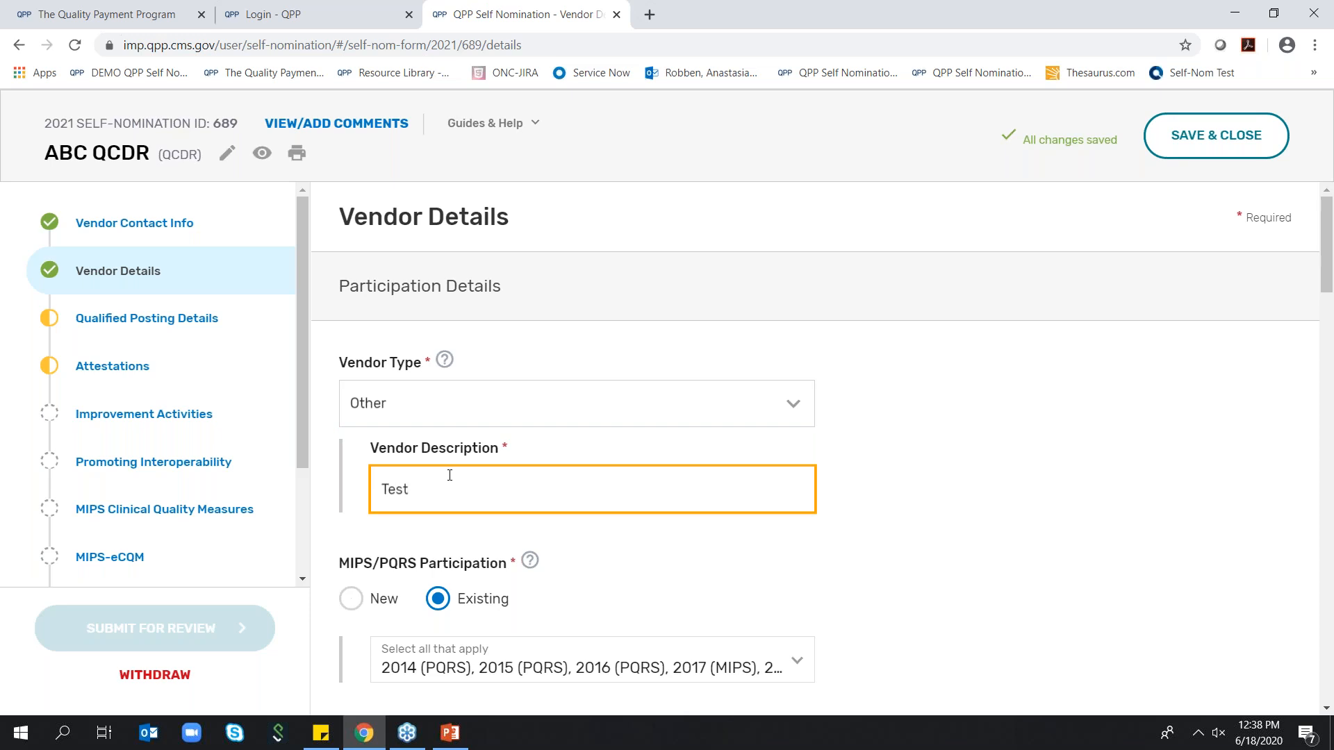
{"action": "left_click", "coordinate": [894, 448]}
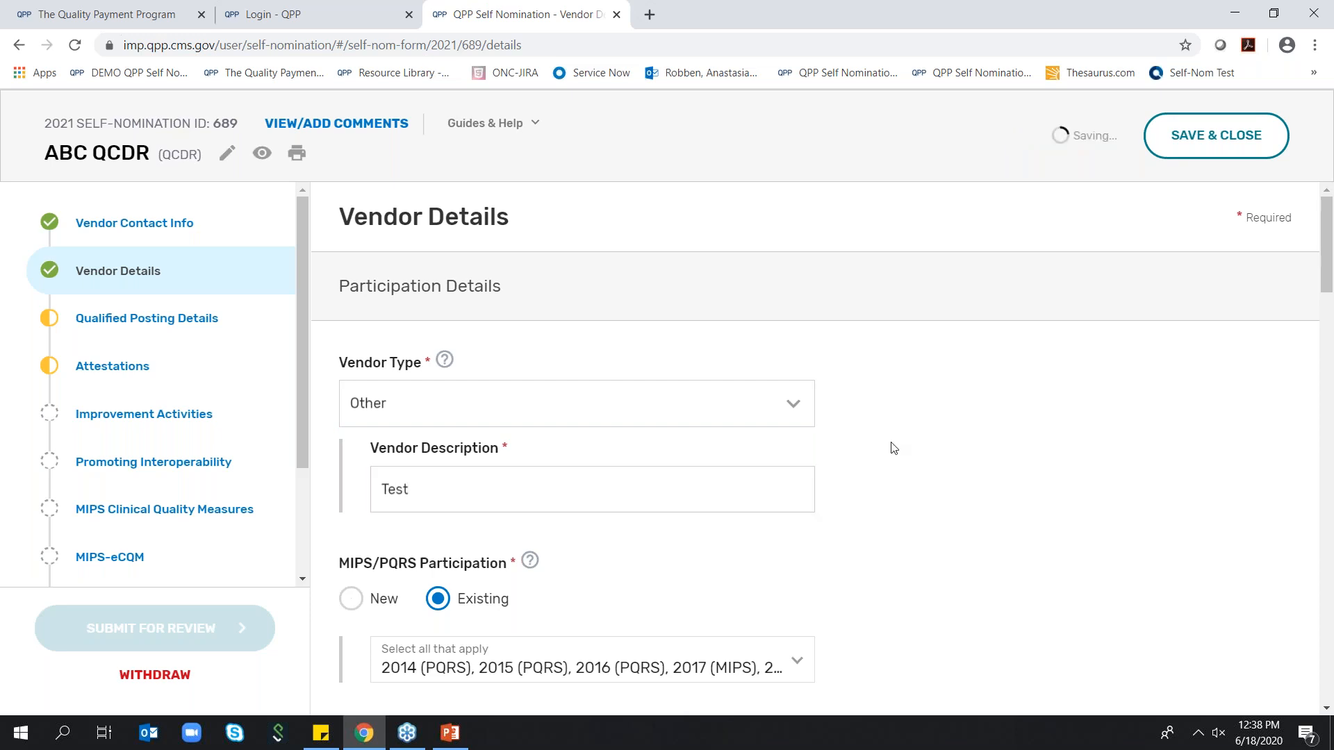
Switch the MIPS/PQRS Participation answer to New and back to Existing
{"action": "scroll", "coordinate": [894, 448], "scroll_direction": "down", "scroll_amount": 1}
{"action": "scroll", "coordinate": [895, 448], "scroll_direction": "down", "scroll_amount": 2}
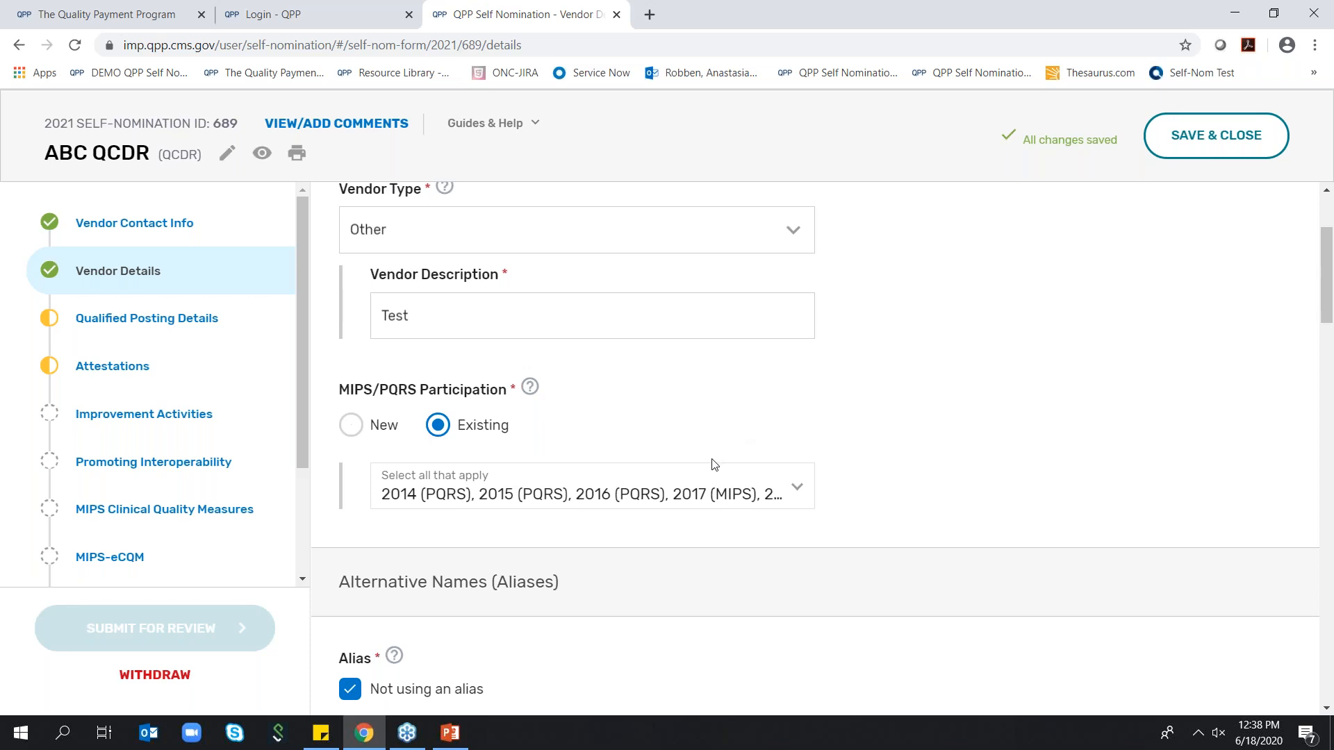
{"action": "left_click", "coordinate": [359, 430]}
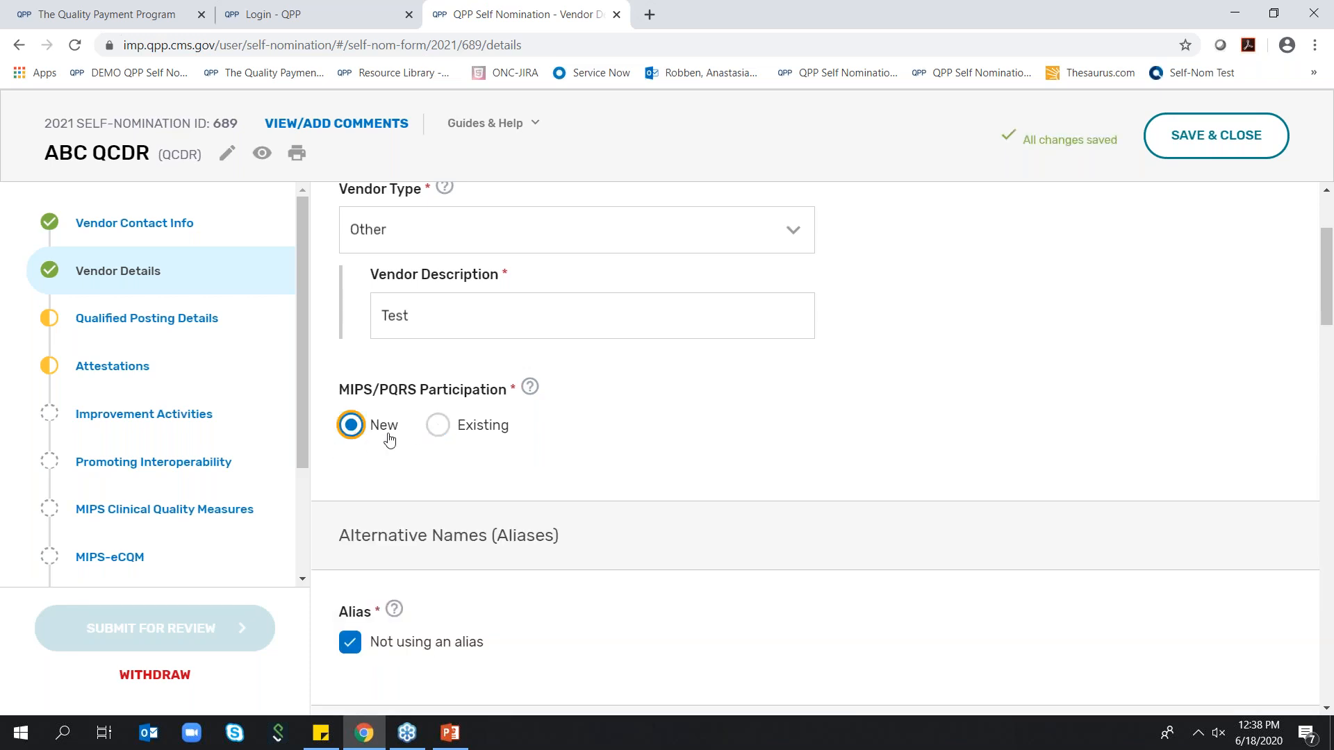
{"action": "left_click", "coordinate": [440, 428]}
Deselect and reselect the 2014 (PQRS) and 2015 (PQRS) participation years, and close the year selection
{"action": "left_click", "coordinate": [808, 493]}
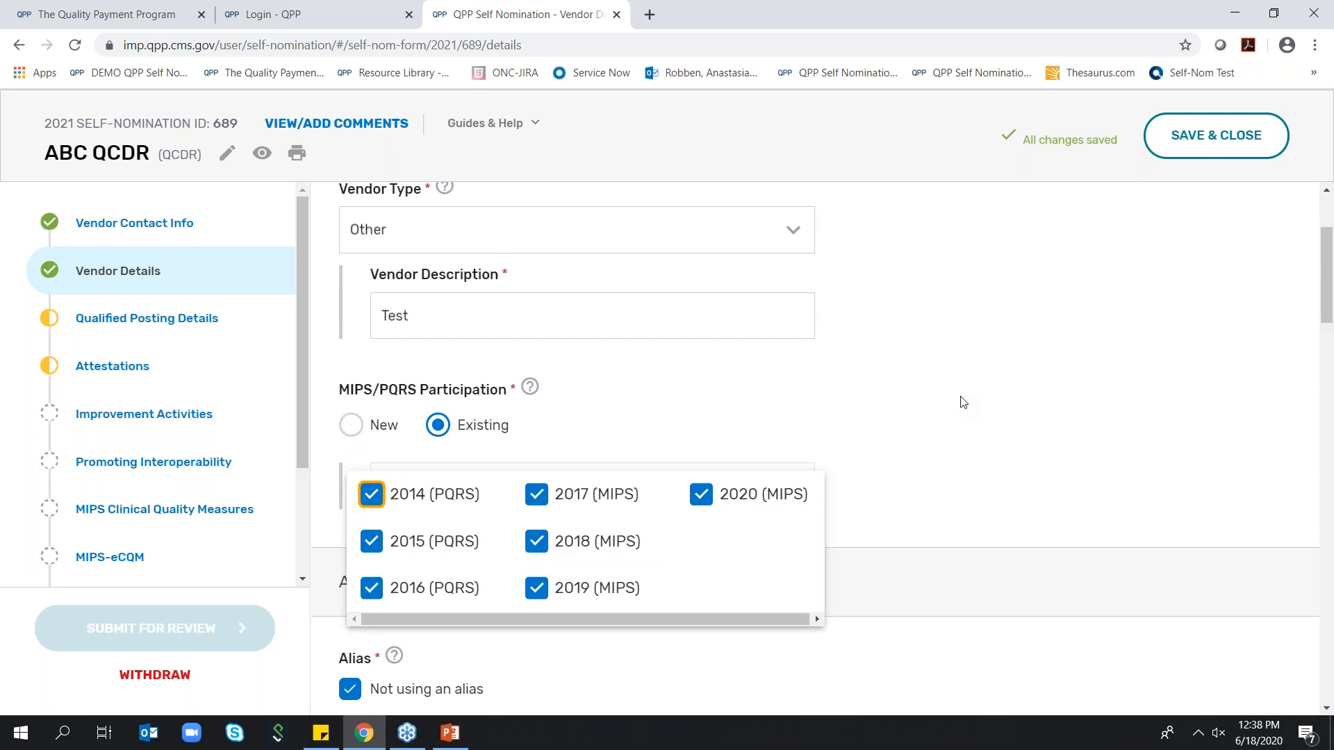
{"action": "left_click", "coordinate": [374, 496]}
{"action": "left_click", "coordinate": [372, 542]}
{"action": "left_click", "coordinate": [379, 511]}
{"action": "left_click", "coordinate": [375, 497]}
{"action": "left_click", "coordinate": [373, 542]}
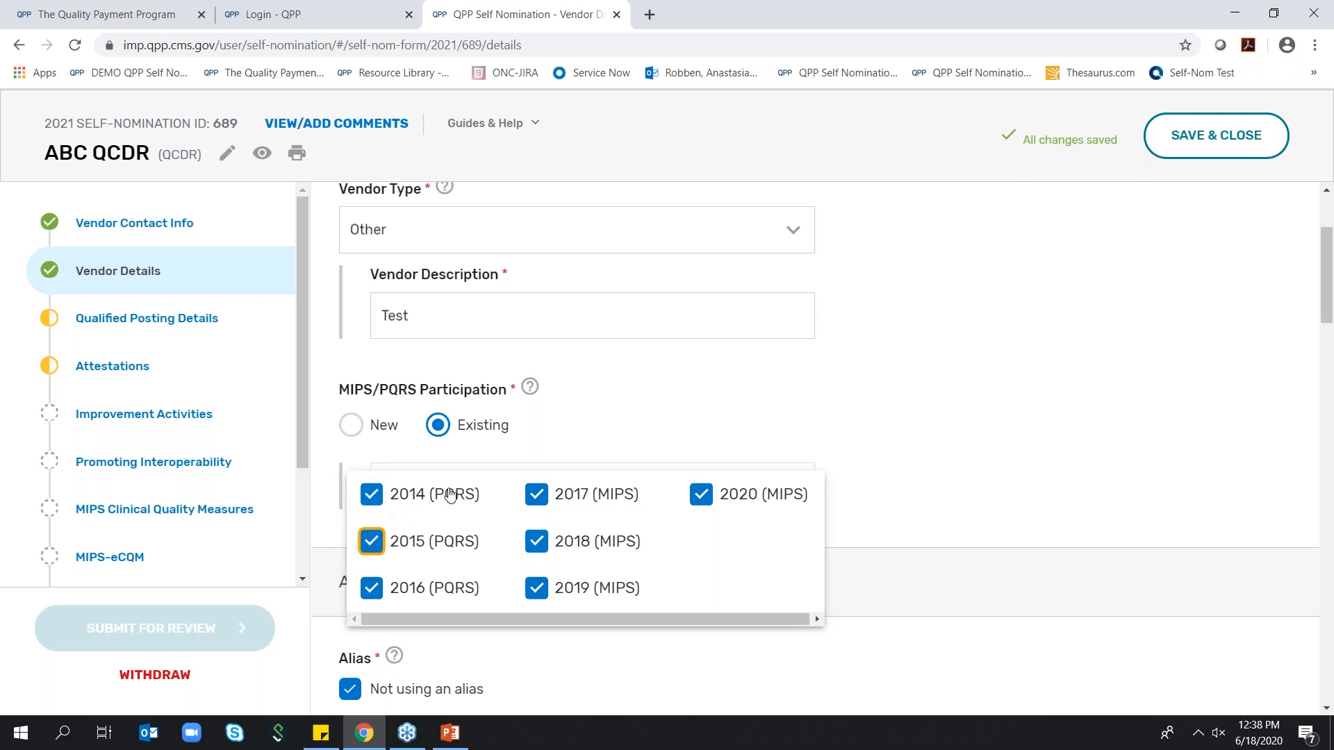
{"action": "left_click", "coordinate": [681, 386]}
Clear the Not using an alias option under Alternative Names and select it again
{"action": "scroll", "coordinate": [748, 361], "scroll_direction": "down", "scroll_amount": 2}
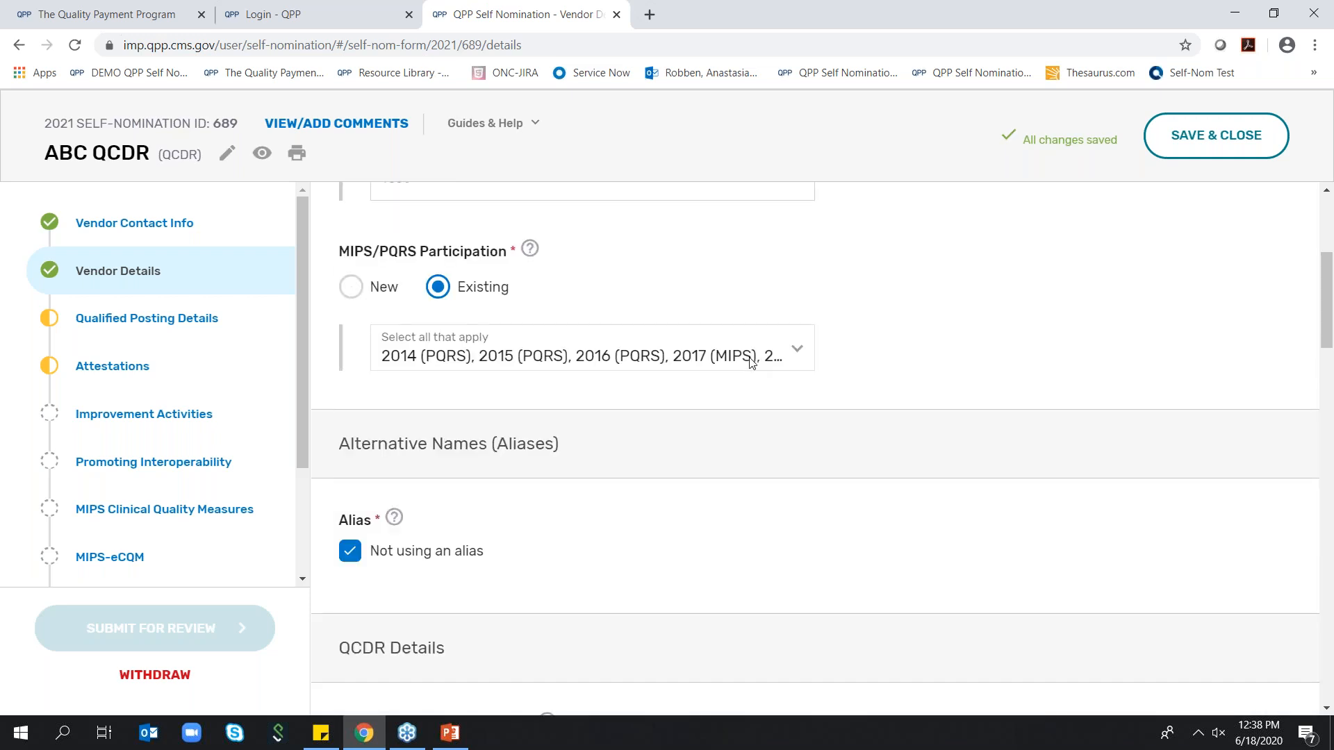
{"action": "scroll", "coordinate": [751, 362], "scroll_direction": "down", "scroll_amount": 2}
{"action": "left_click", "coordinate": [350, 431]}
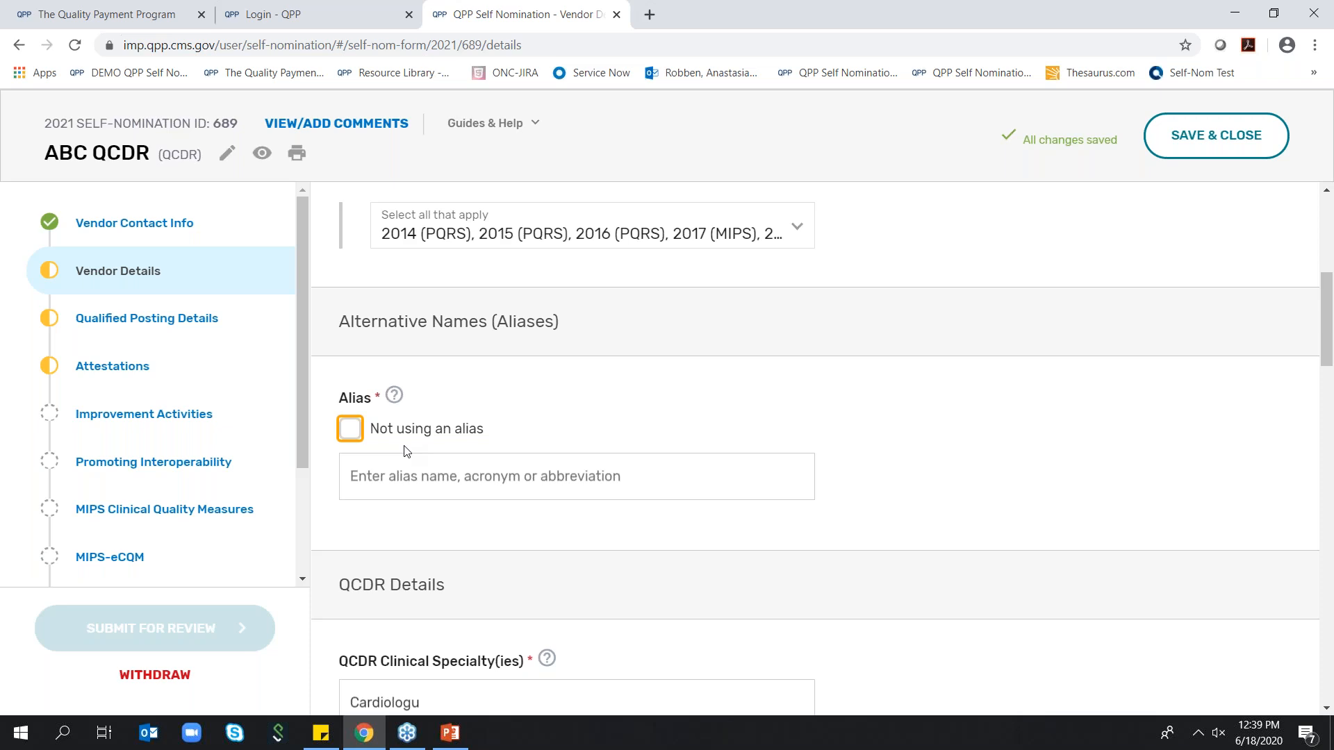
{"action": "left_click", "coordinate": [356, 432]}
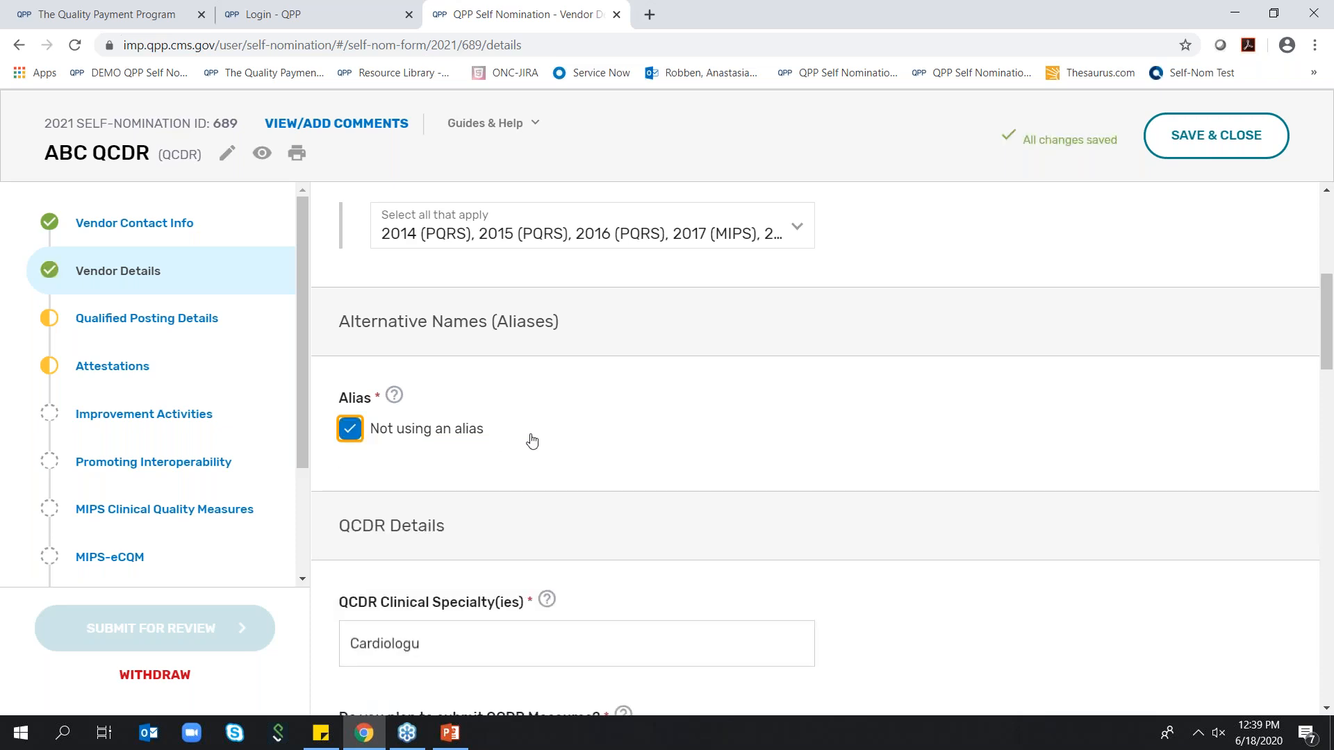
Correct the spelling of the QCDR clinical specialty to "Cardiology"
{"action": "scroll", "coordinate": [530, 440], "scroll_direction": "down", "scroll_amount": 1}
{"action": "scroll", "coordinate": [551, 441], "scroll_direction": "down", "scroll_amount": 3}
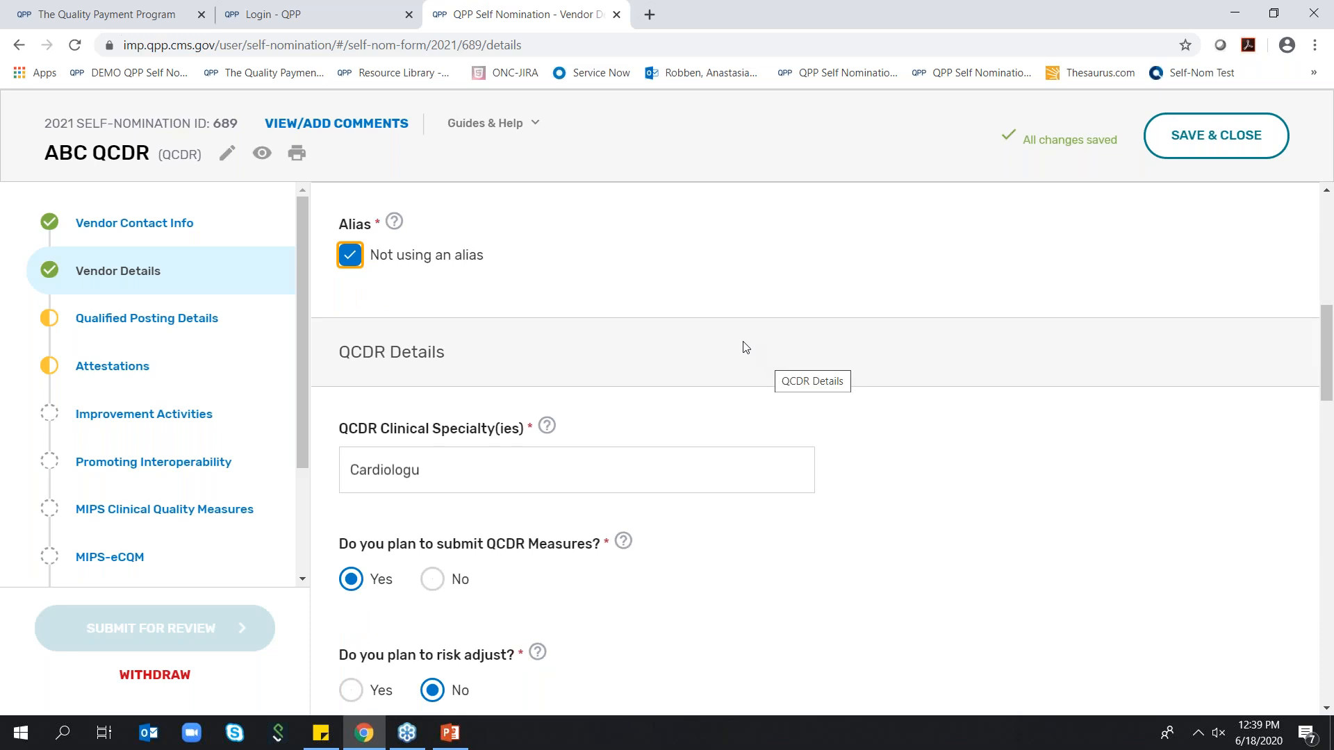
{"action": "scroll", "coordinate": [744, 346], "scroll_direction": "down", "scroll_amount": 1}
{"action": "left_click", "coordinate": [478, 372]}
{"action": "key", "text": "BackSpace"}
{"action": "type", "text": "y"}
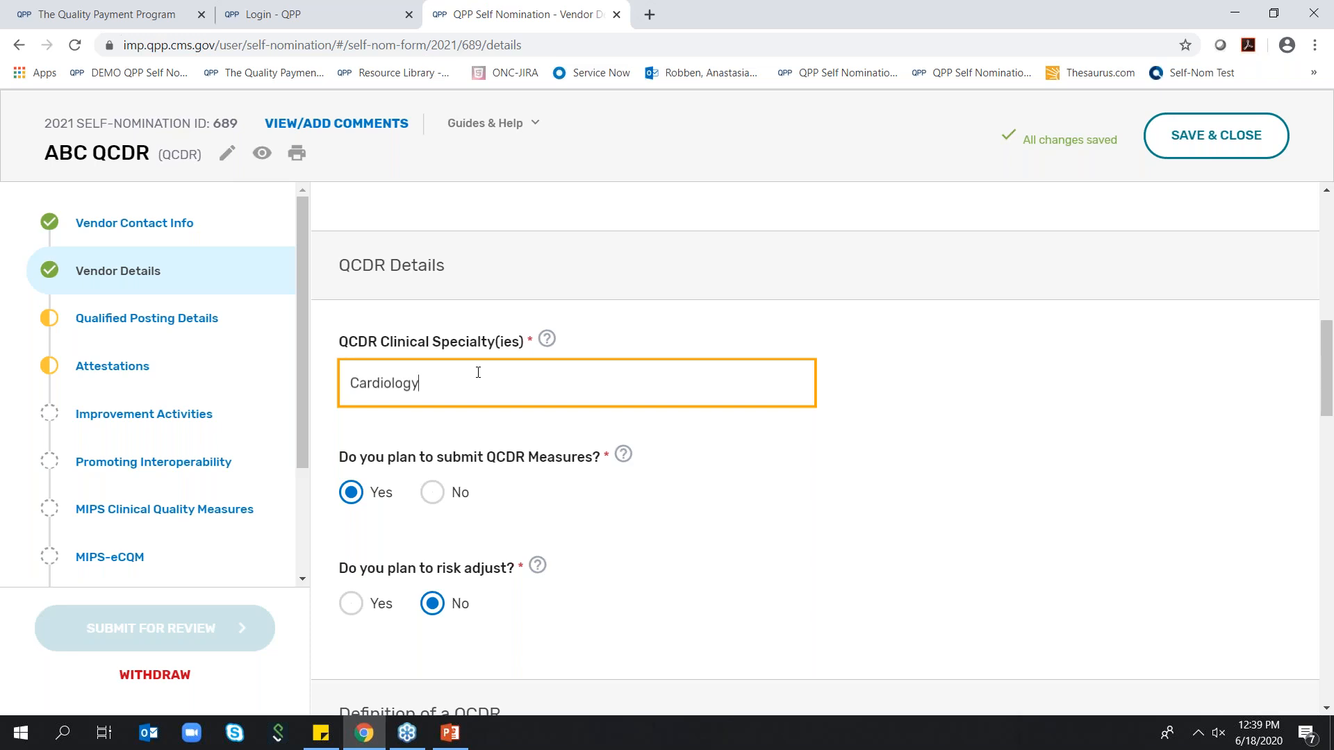
Answer Yes to the question about planning to risk adjust and show the risk adjustment file upload area
{"action": "scroll", "coordinate": [478, 372], "scroll_direction": "down", "scroll_amount": 1}
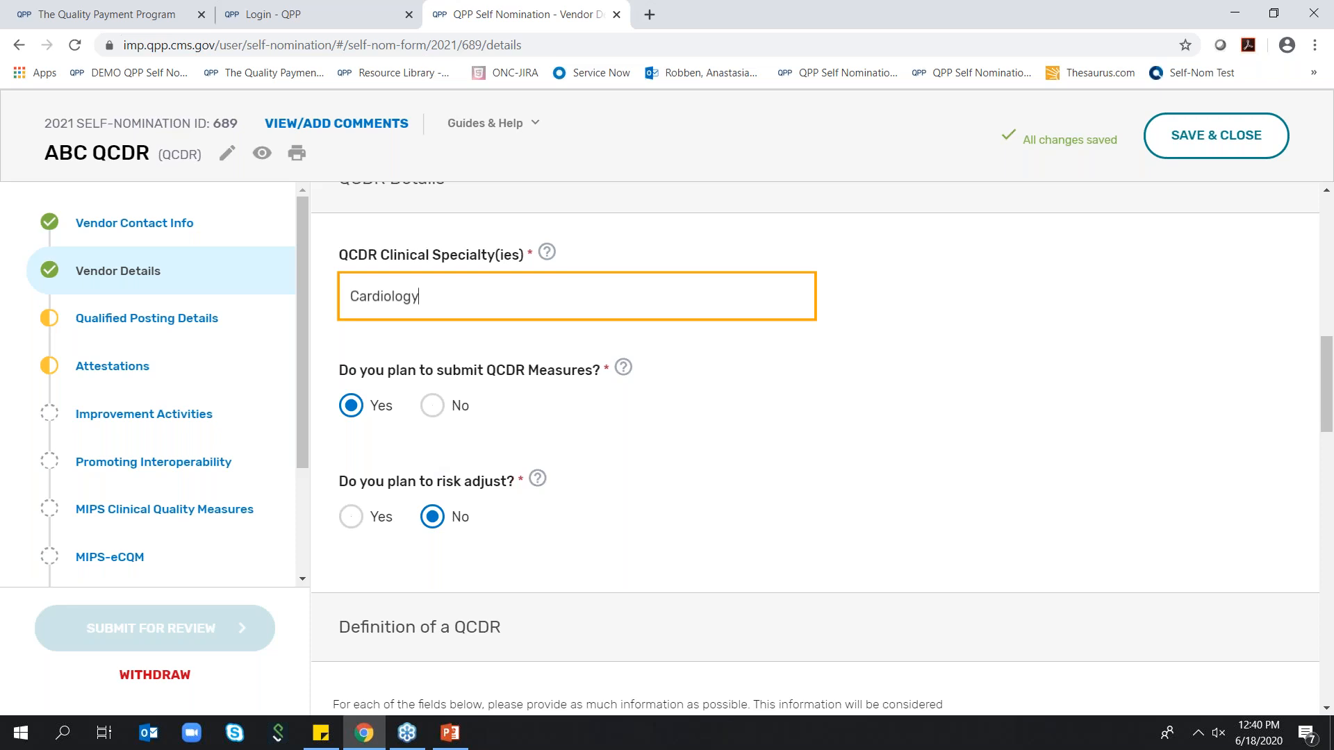
{"action": "left_click", "coordinate": [351, 517]}
{"action": "scroll", "coordinate": [667, 472], "scroll_direction": "down", "scroll_amount": 3}
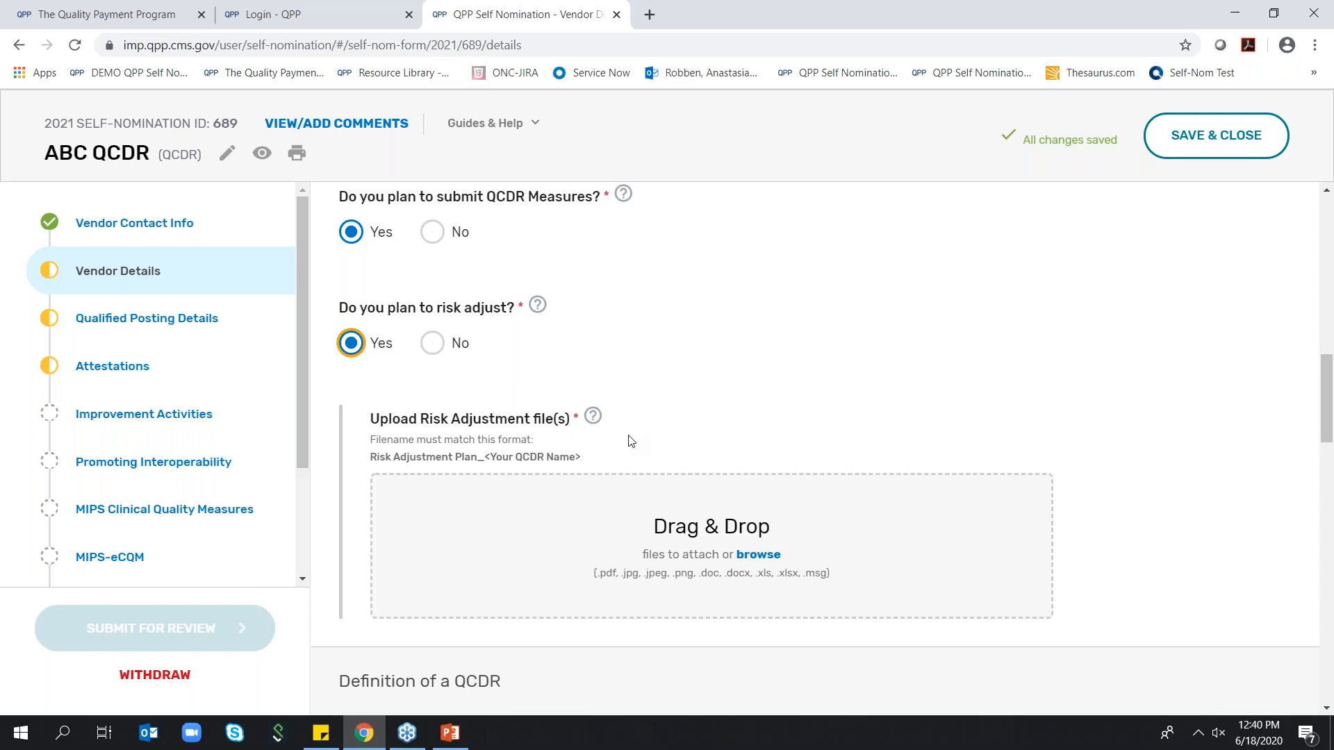
Review the Definition of a QCDR fields from Clinical Expertise to the optional evidence of meeting identified deficiencies
{"action": "scroll", "coordinate": [639, 434], "scroll_direction": "down", "scroll_amount": 6}
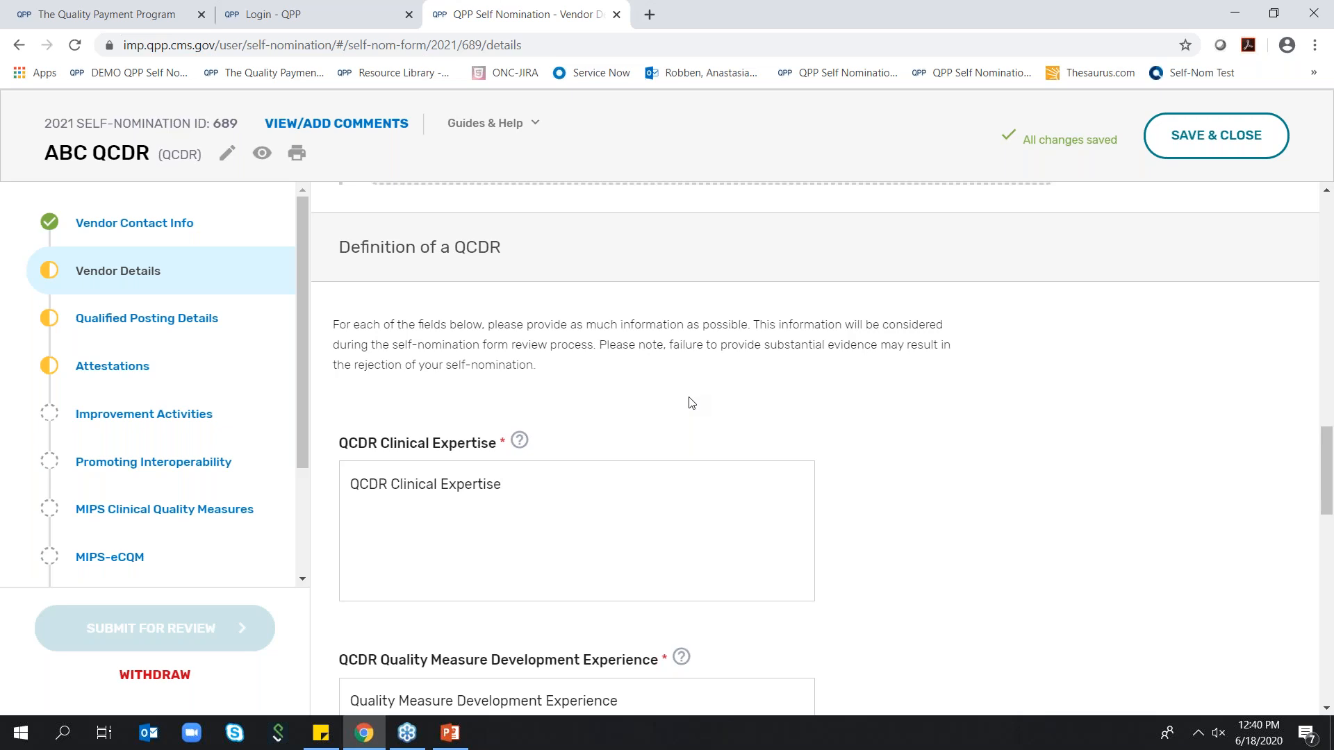
{"action": "left_click", "coordinate": [545, 473]}
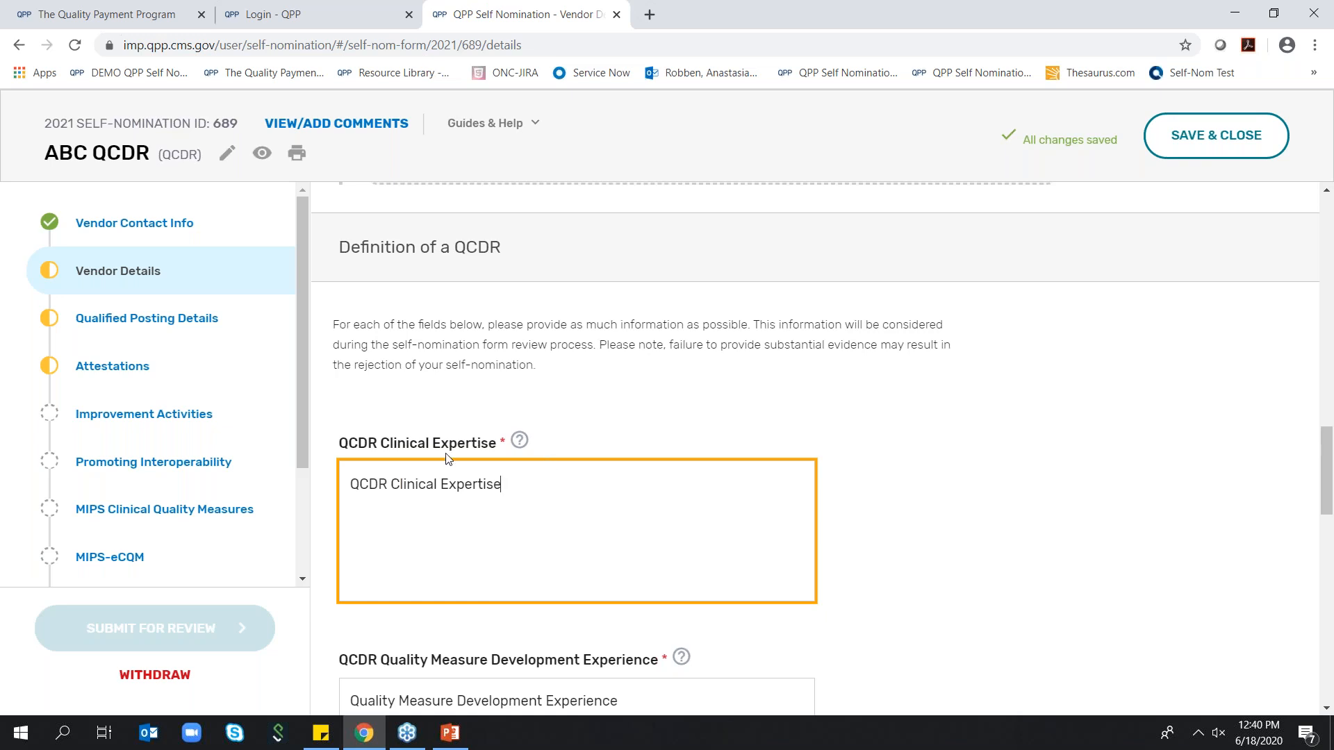
{"action": "scroll", "coordinate": [449, 460], "scroll_direction": "down", "scroll_amount": 3}
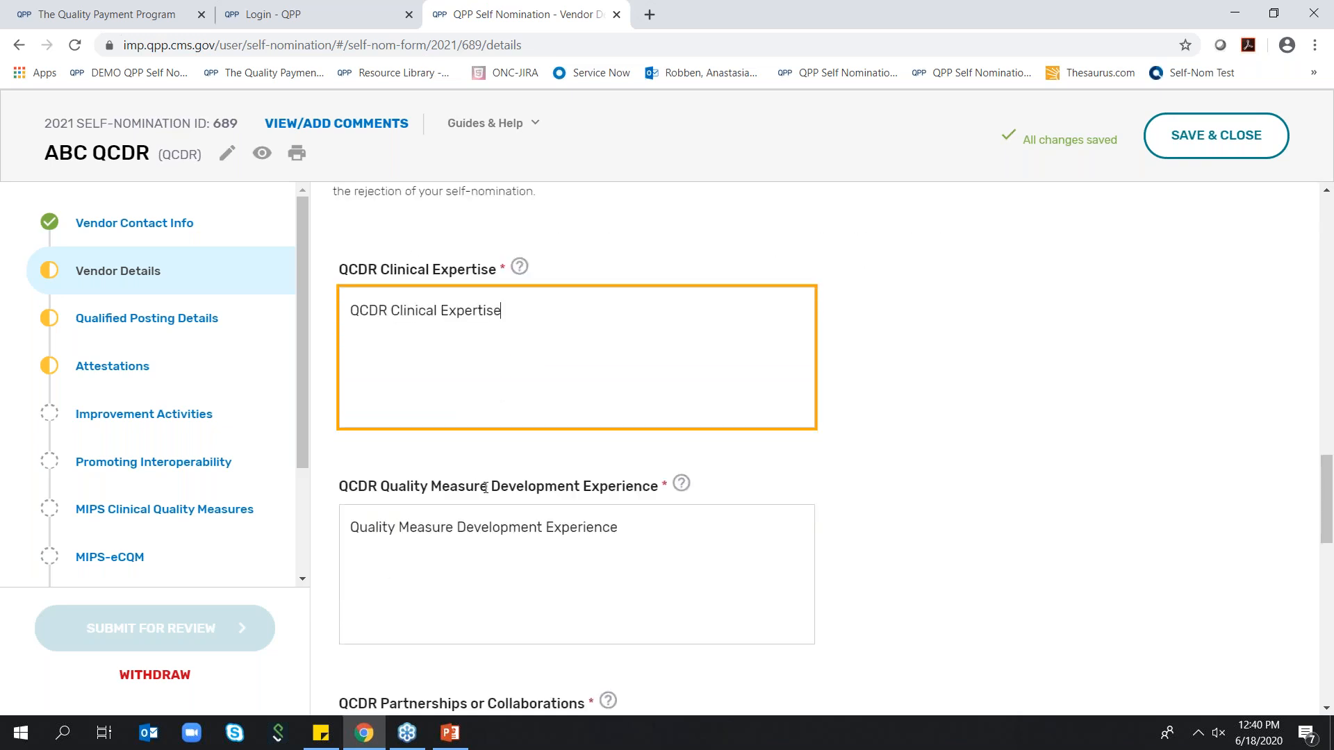
{"action": "scroll", "coordinate": [485, 489], "scroll_direction": "down", "scroll_amount": 5}
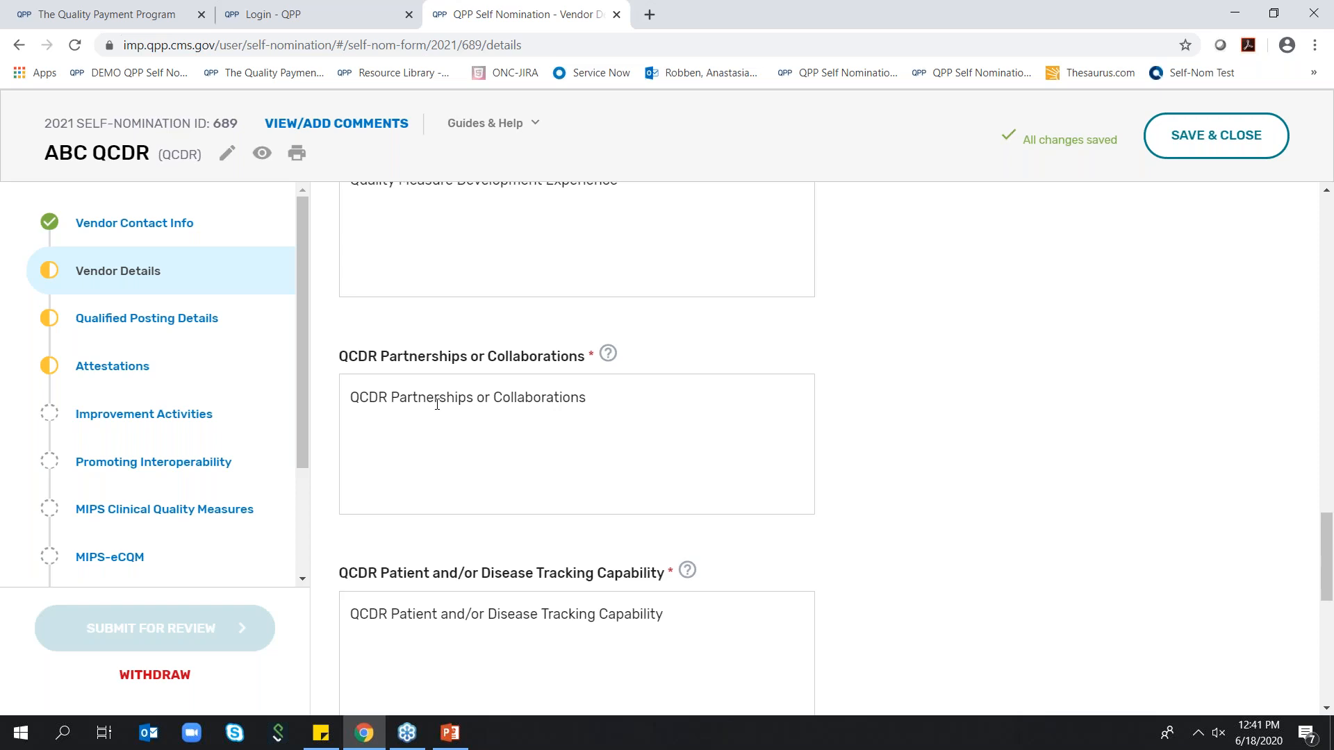
{"action": "scroll", "coordinate": [642, 487], "scroll_direction": "down", "scroll_amount": 1}
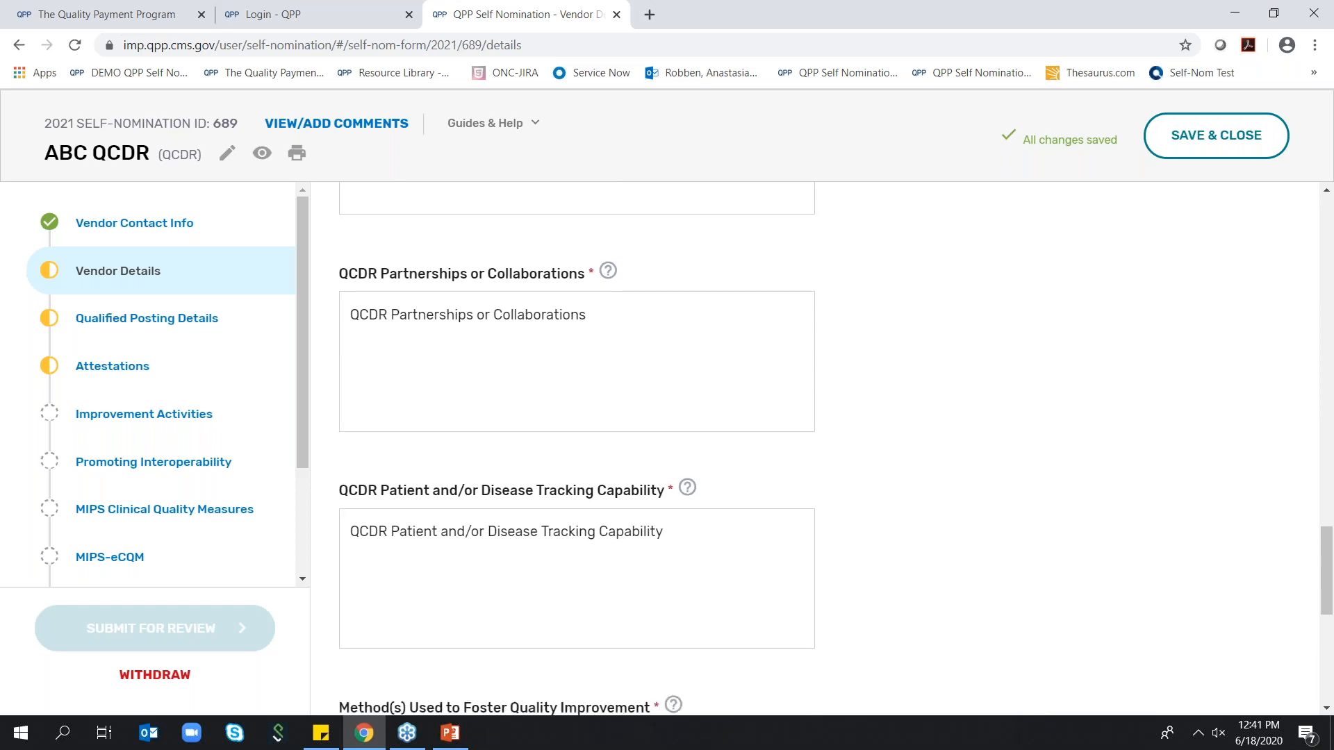
{"action": "scroll", "coordinate": [648, 486], "scroll_direction": "down", "scroll_amount": 1}
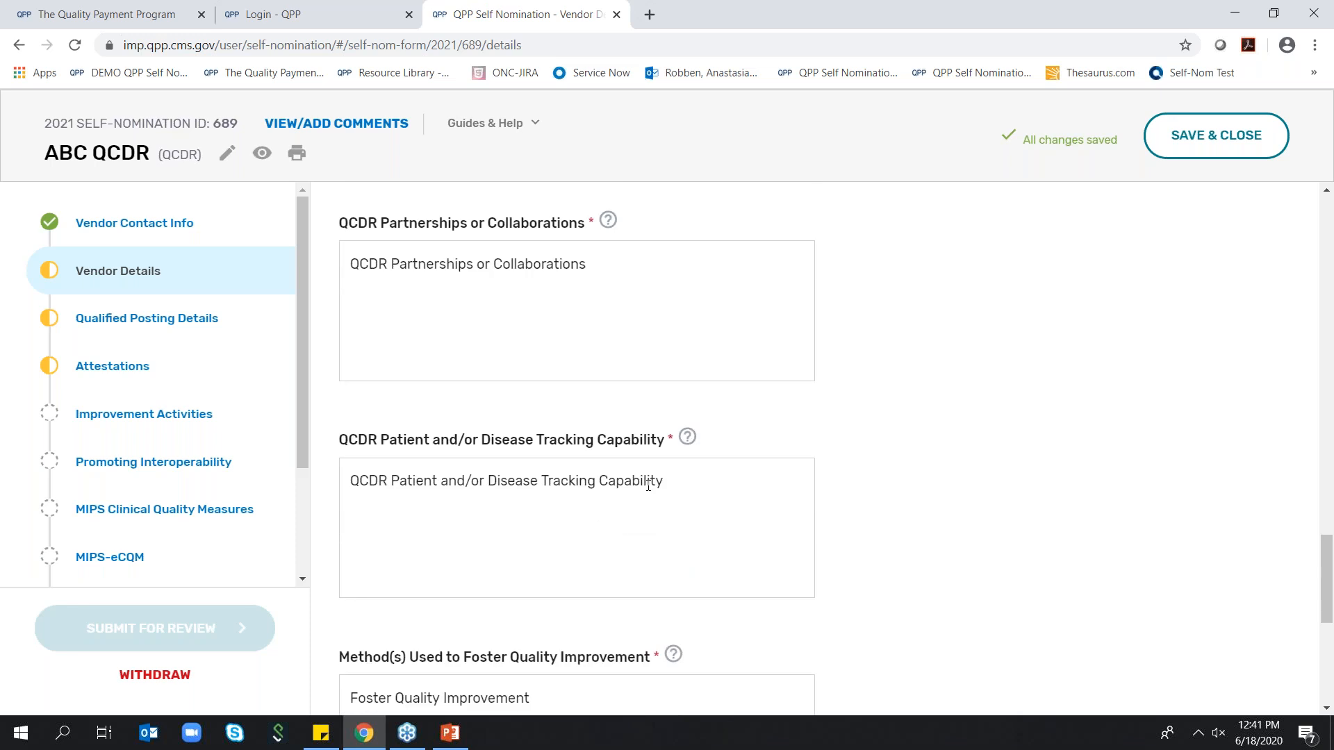
{"action": "scroll", "coordinate": [649, 486], "scroll_direction": "down", "scroll_amount": 2}
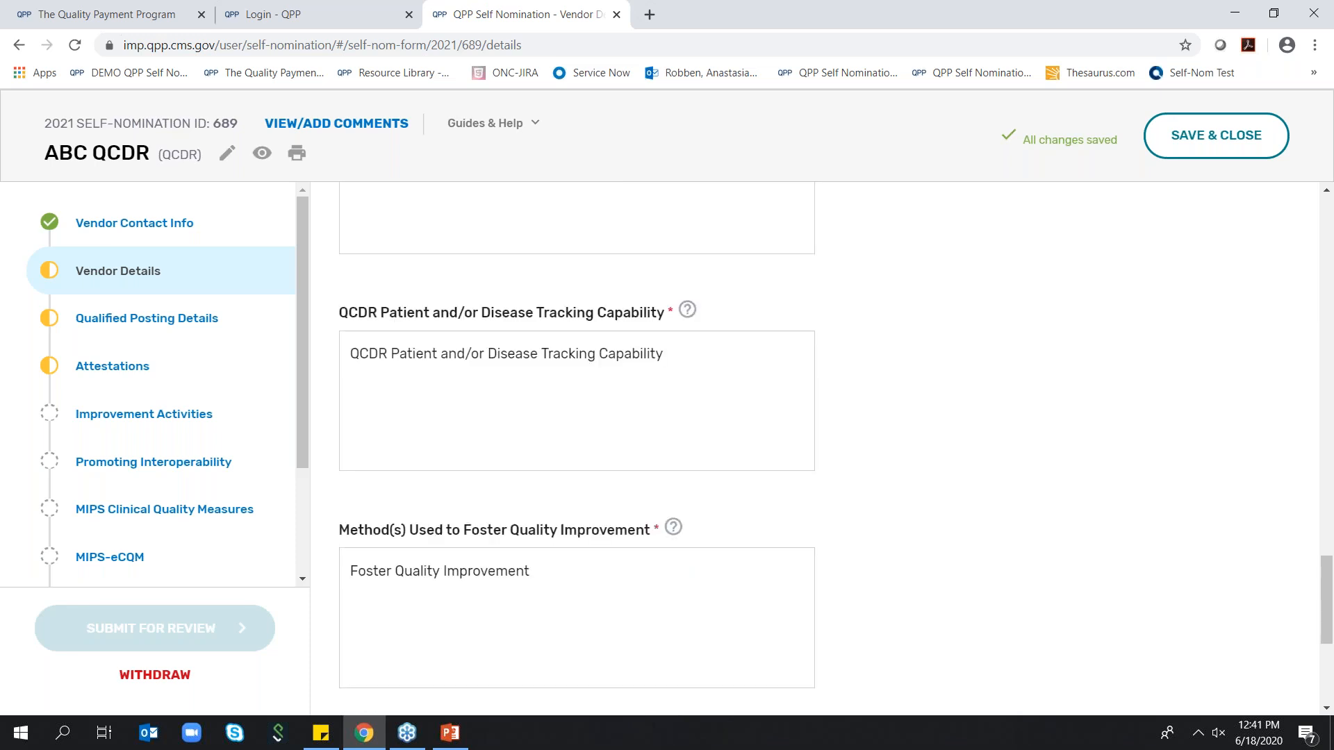
{"action": "scroll", "coordinate": [699, 482], "scroll_direction": "down", "scroll_amount": 5}
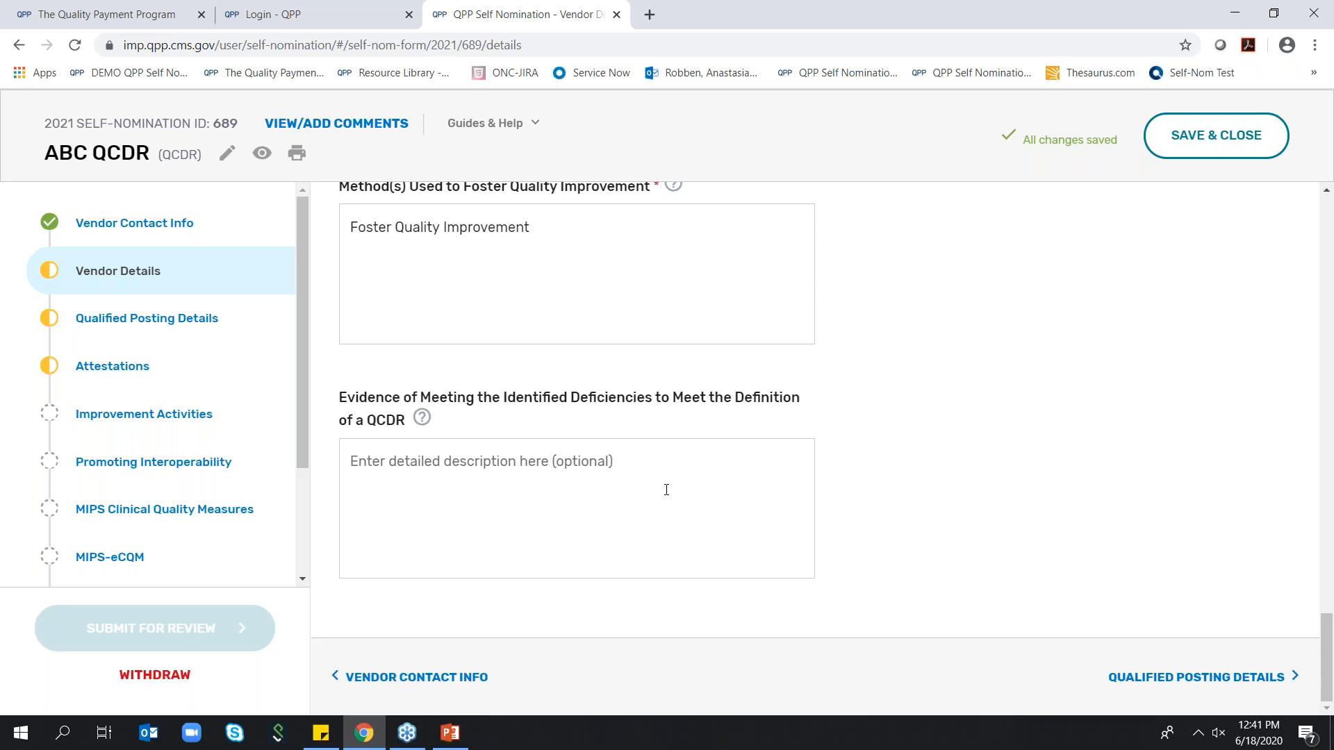
{"action": "left_click", "coordinate": [660, 474]}
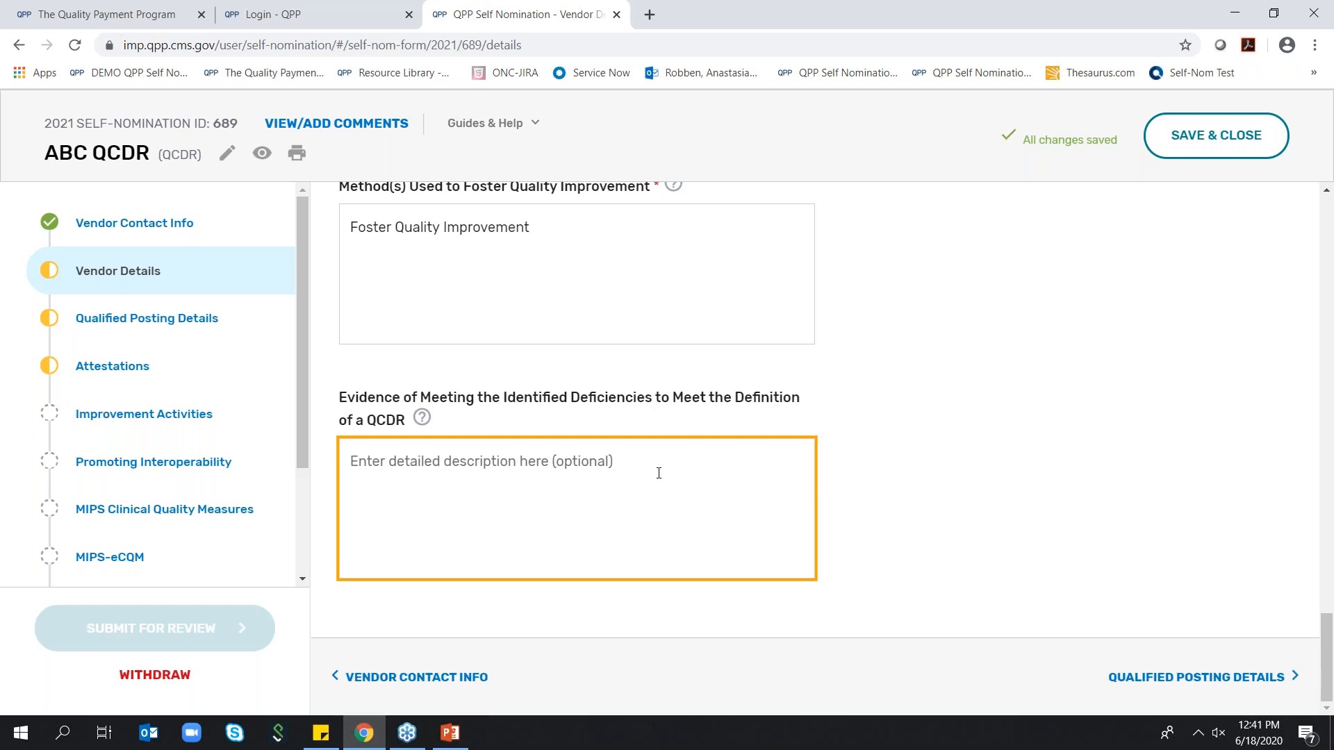
Enter "QCDR" as the evidence of meeting the identified deficiencies to meet the definition of a QCDR
{"action": "type", "text": "QCDR"}
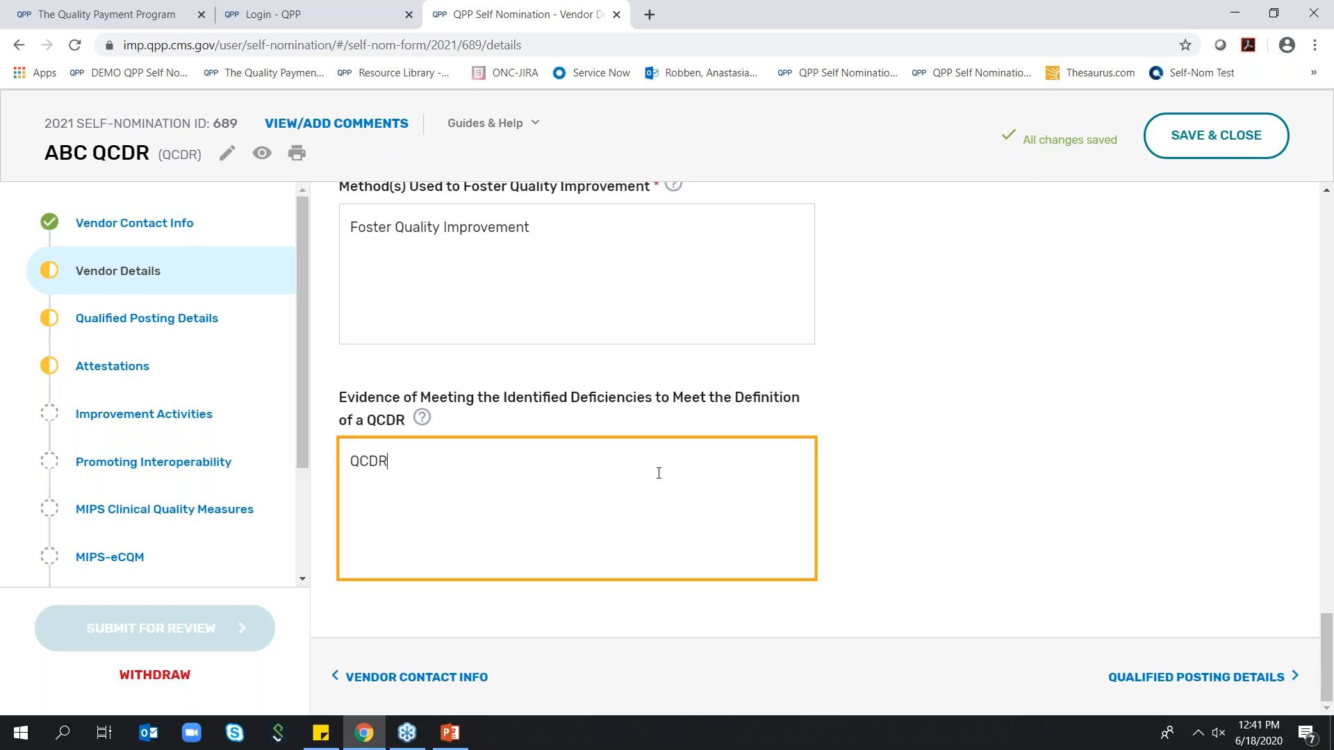
{"action": "left_click", "coordinate": [1066, 352]}
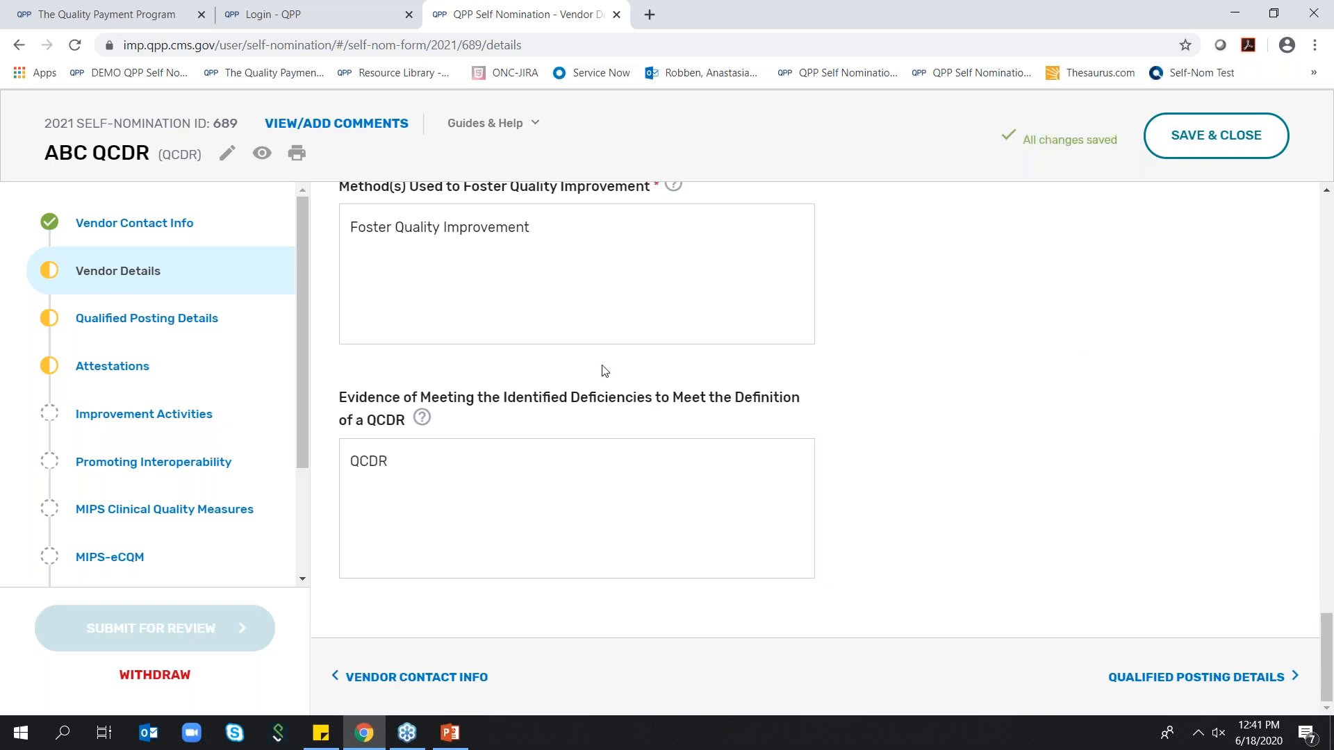
Change the answer to the question about planning to risk adjust in Vendor Details to No
{"action": "mouse_move", "coordinate": [49, 278]}
{"action": "scroll", "coordinate": [829, 468], "scroll_direction": "up", "scroll_amount": 15}
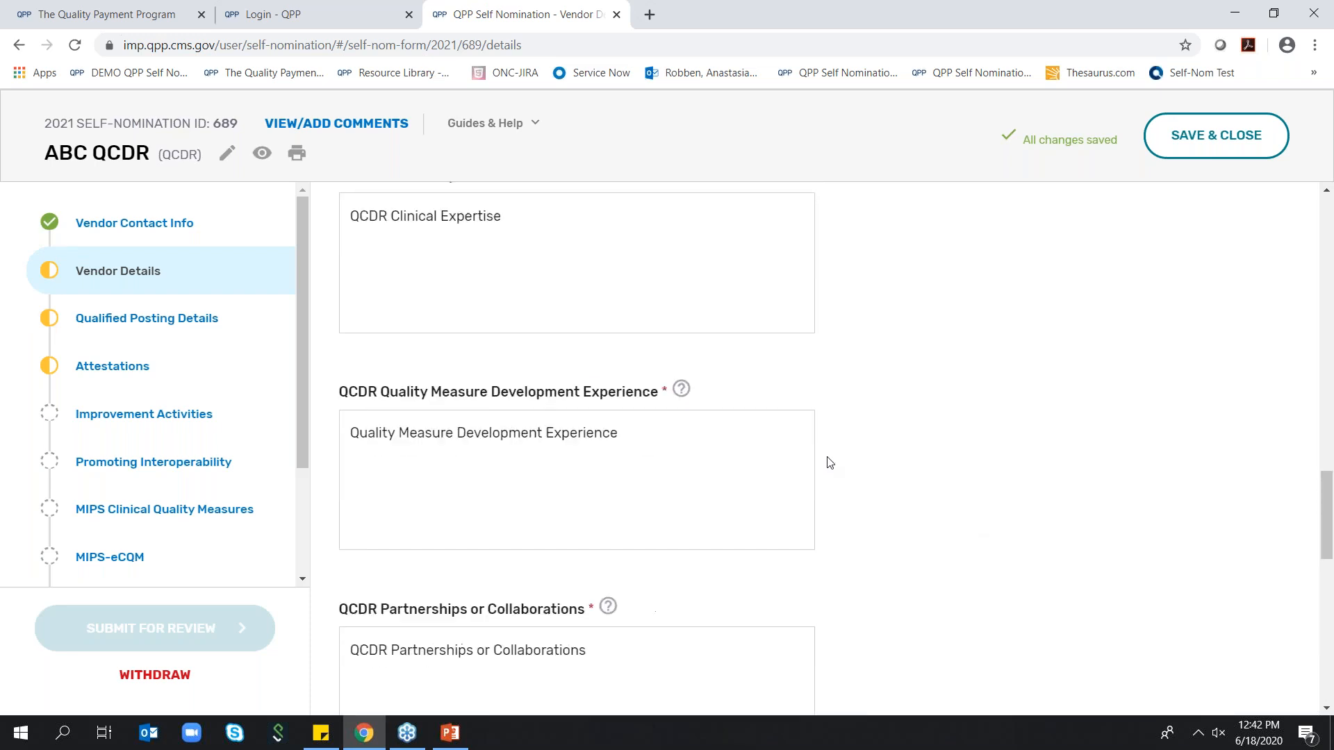
{"action": "scroll", "coordinate": [829, 461], "scroll_direction": "up", "scroll_amount": 15}
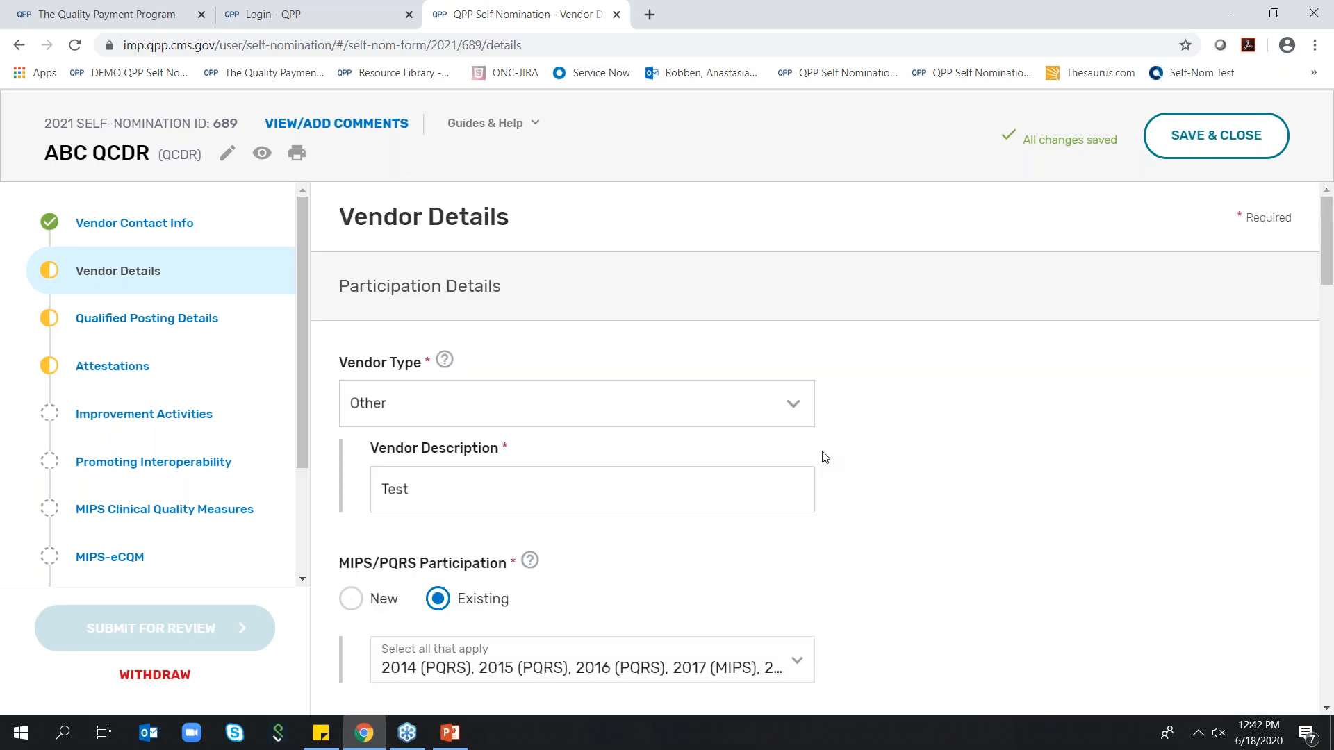
{"action": "scroll", "coordinate": [737, 468], "scroll_direction": "down", "scroll_amount": 7}
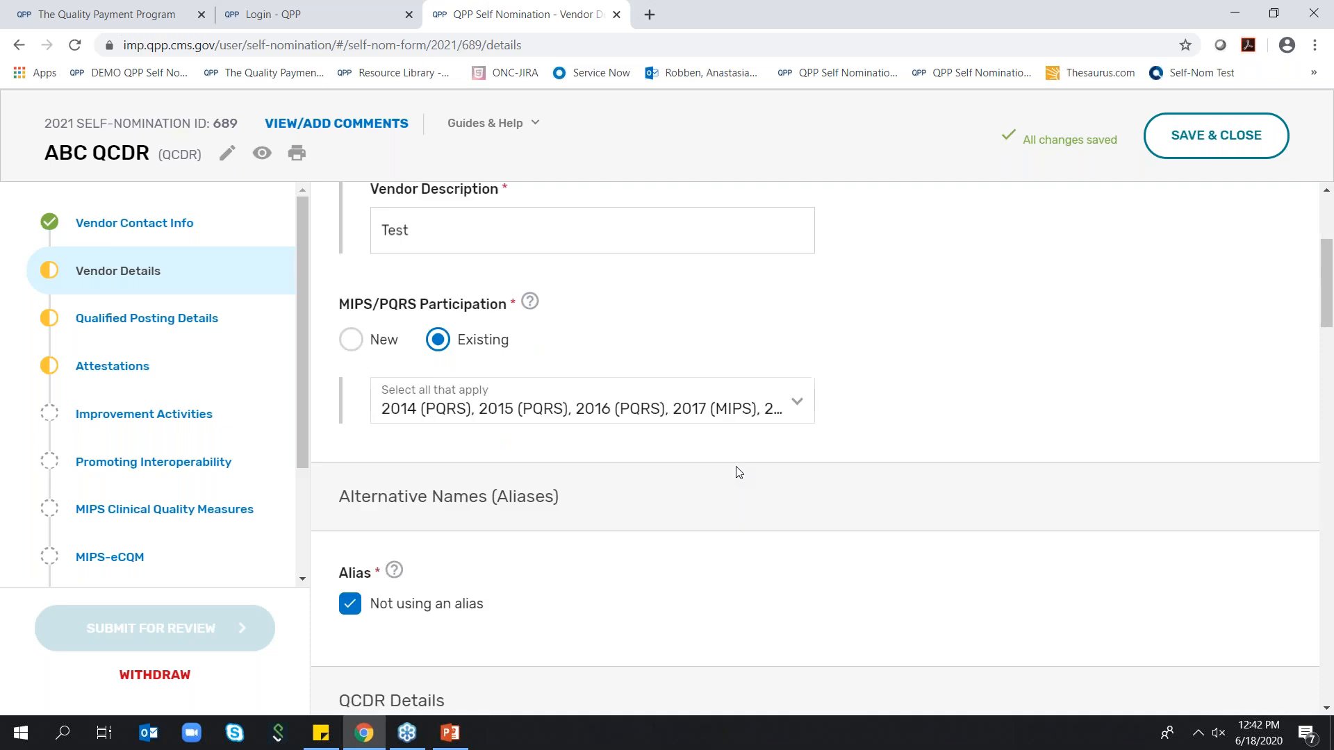
{"action": "scroll", "coordinate": [745, 472], "scroll_direction": "down", "scroll_amount": 8}
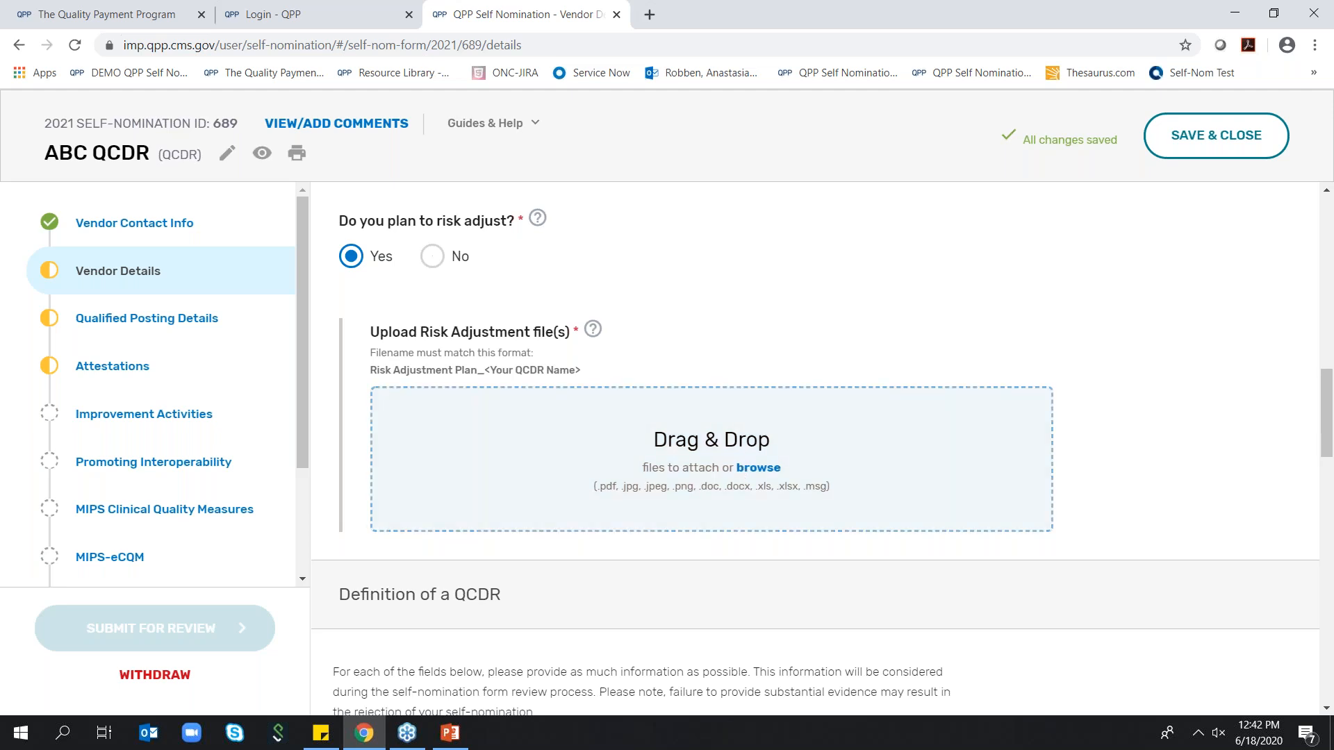
{"action": "left_click", "coordinate": [433, 256]}
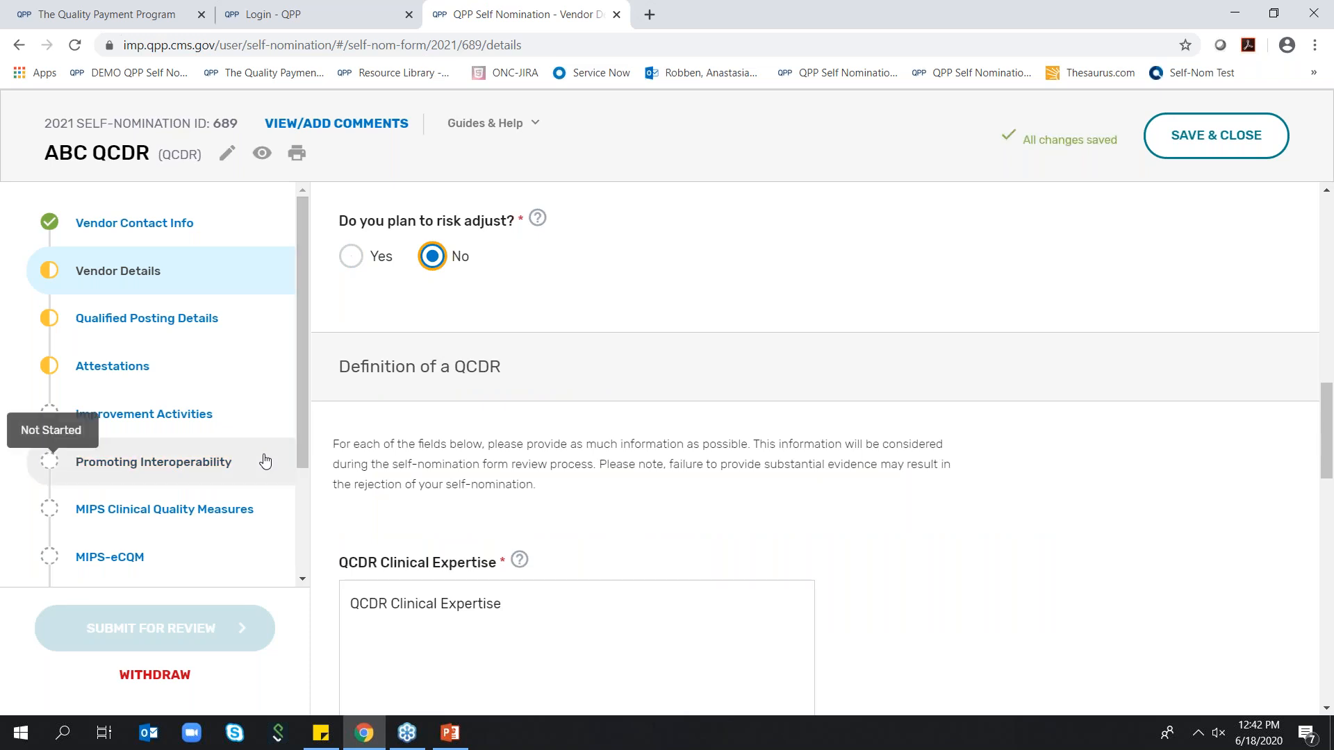
Go to Qualified Posting Details and correct the misspelled word before "year" in Cost Information to "per"
{"action": "scroll", "coordinate": [901, 507], "scroll_direction": "down", "scroll_amount": 15}
{"action": "left_click", "coordinate": [1248, 677]}
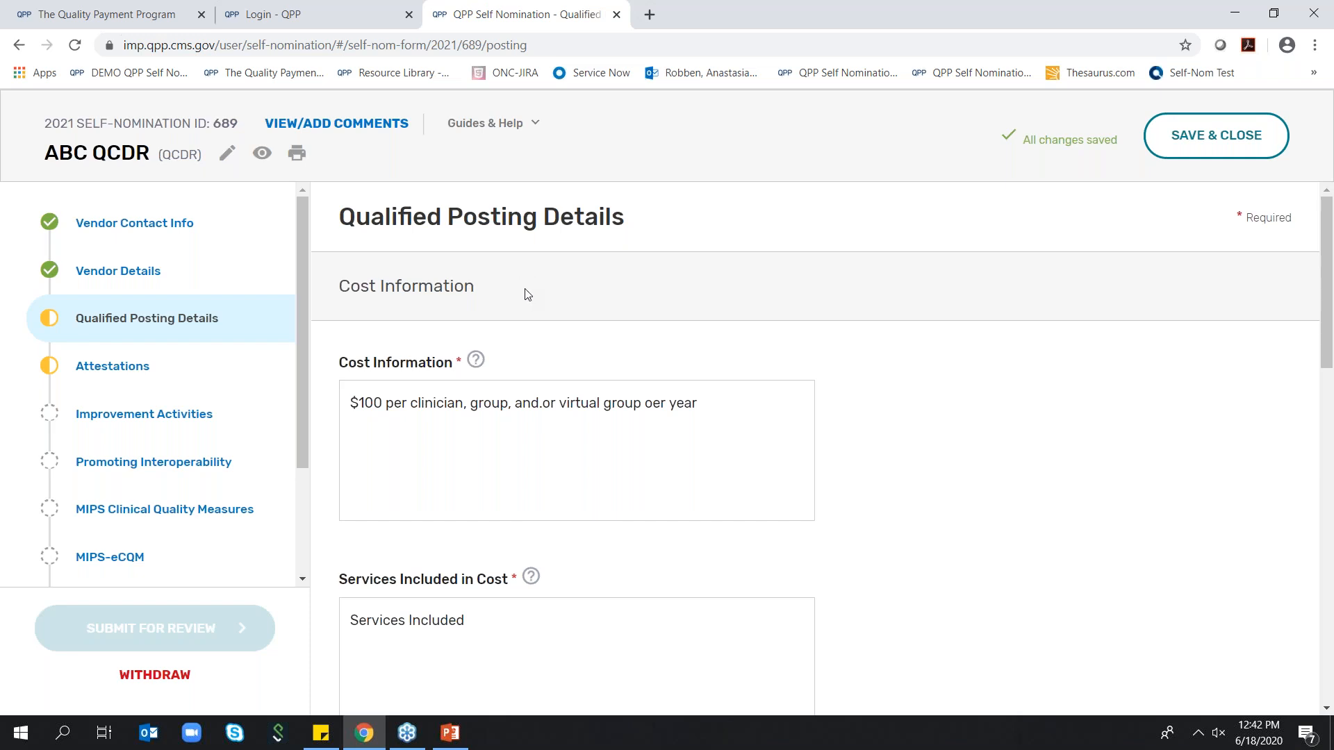
{"action": "scroll", "coordinate": [529, 297], "scroll_direction": "down", "scroll_amount": 1}
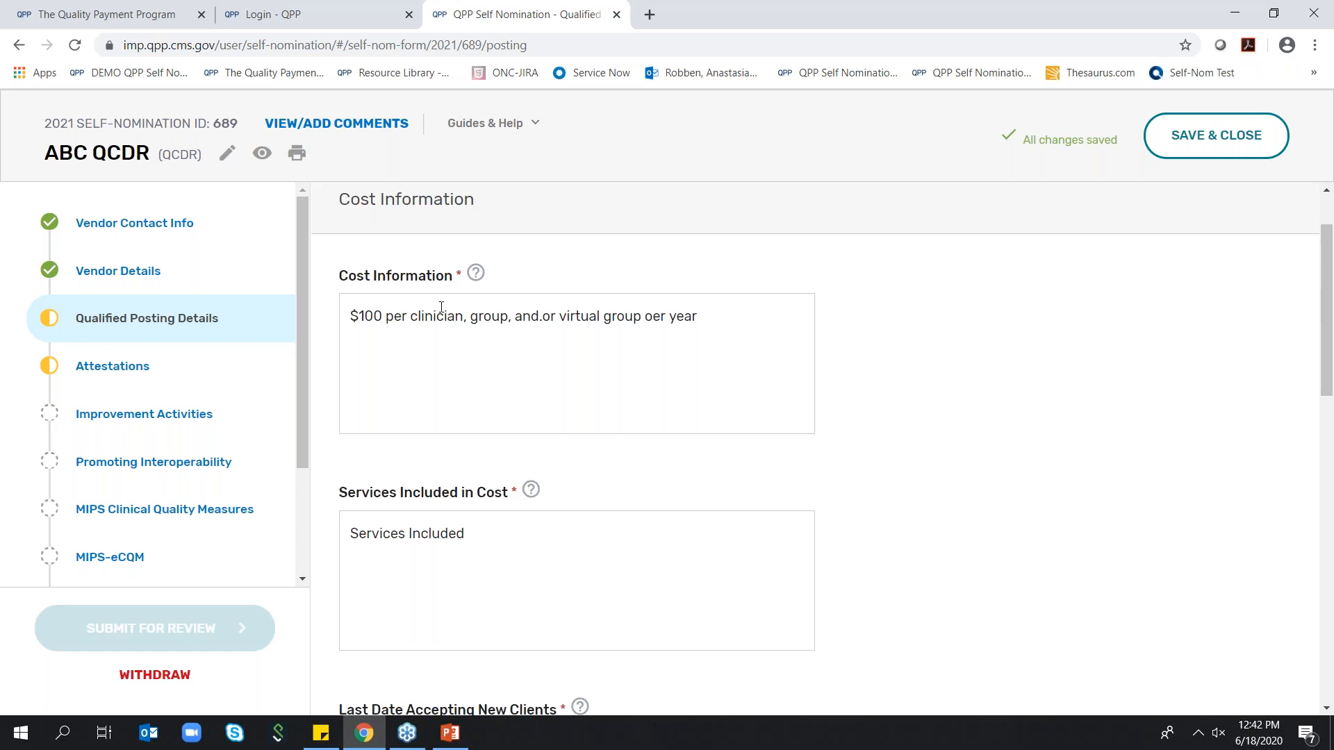
{"action": "left_click", "coordinate": [653, 316]}
{"action": "key", "text": "BackSpace"}
{"action": "type", "text": "p"}
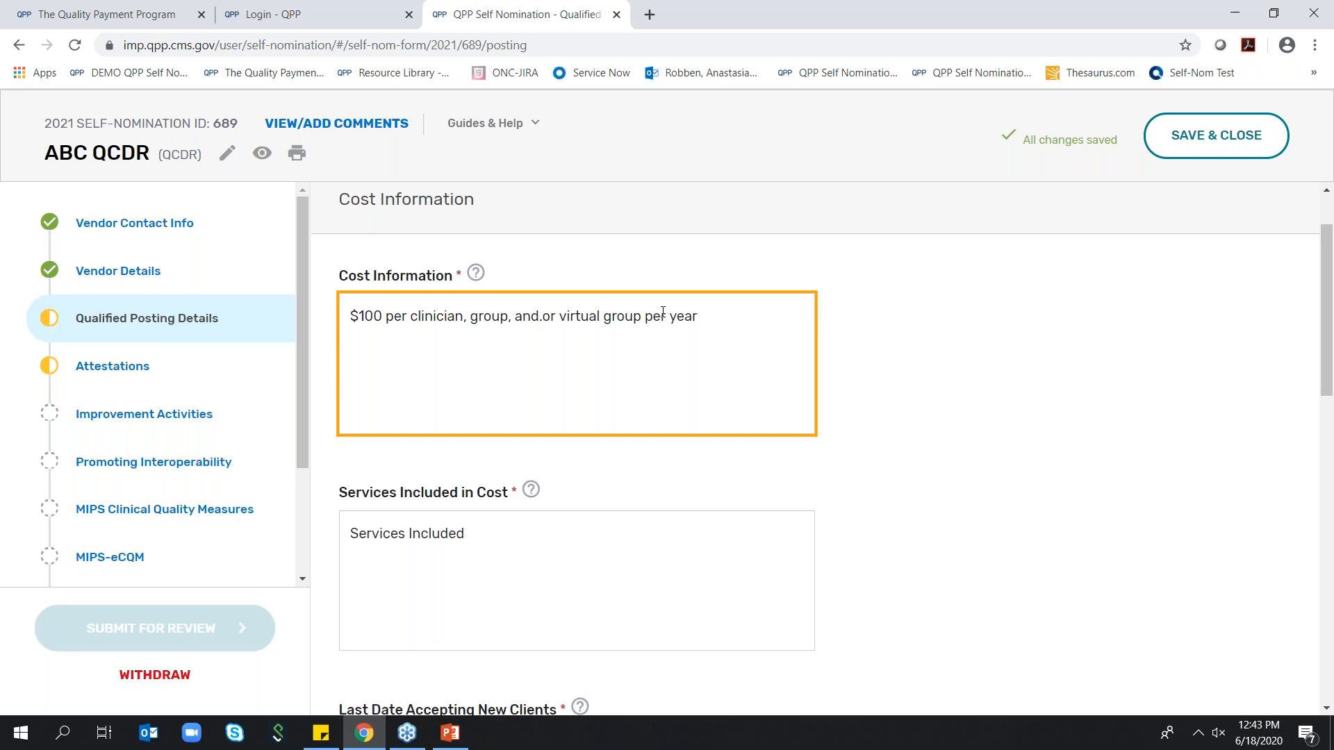
Add Electronic Health Records and Practice Management Systems to the data collection methods under Reporting Information
{"action": "scroll", "coordinate": [663, 321], "scroll_direction": "down", "scroll_amount": 1}
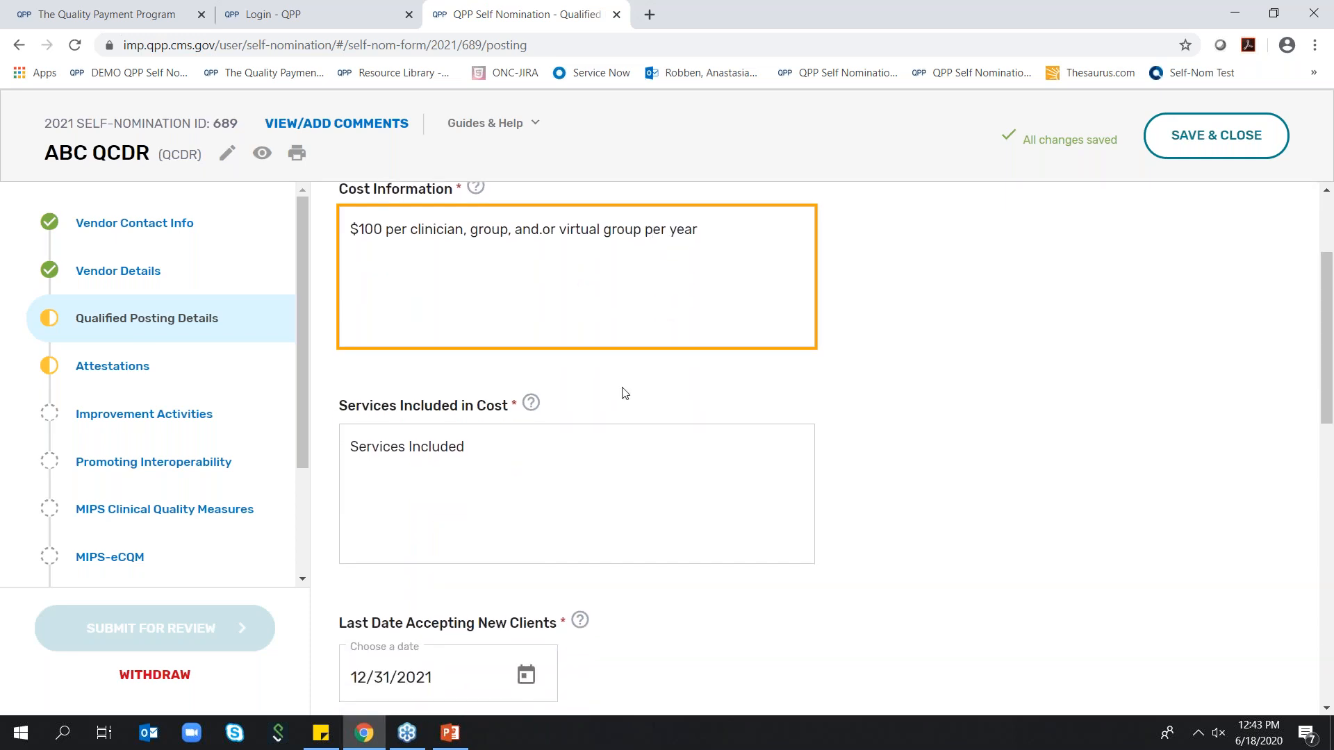
{"action": "left_click", "coordinate": [545, 451]}
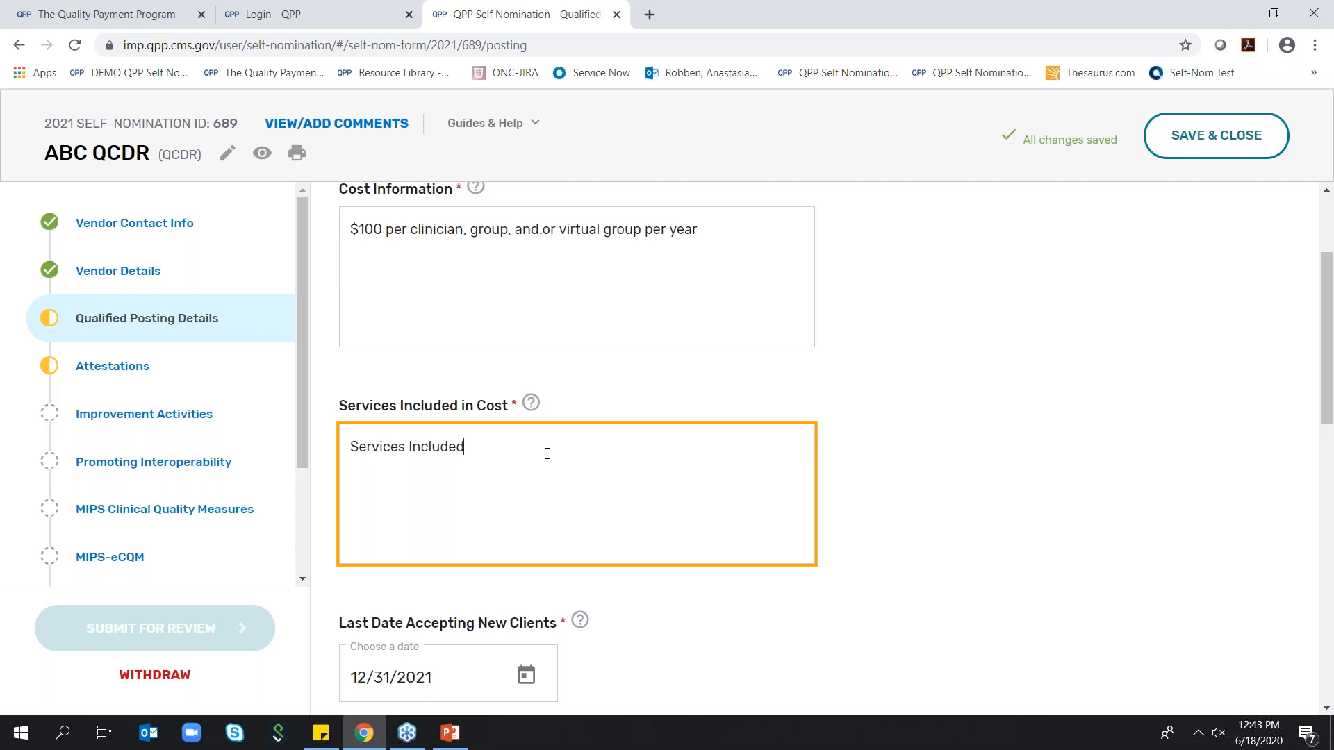
{"action": "scroll", "coordinate": [602, 383], "scroll_direction": "down", "scroll_amount": 1}
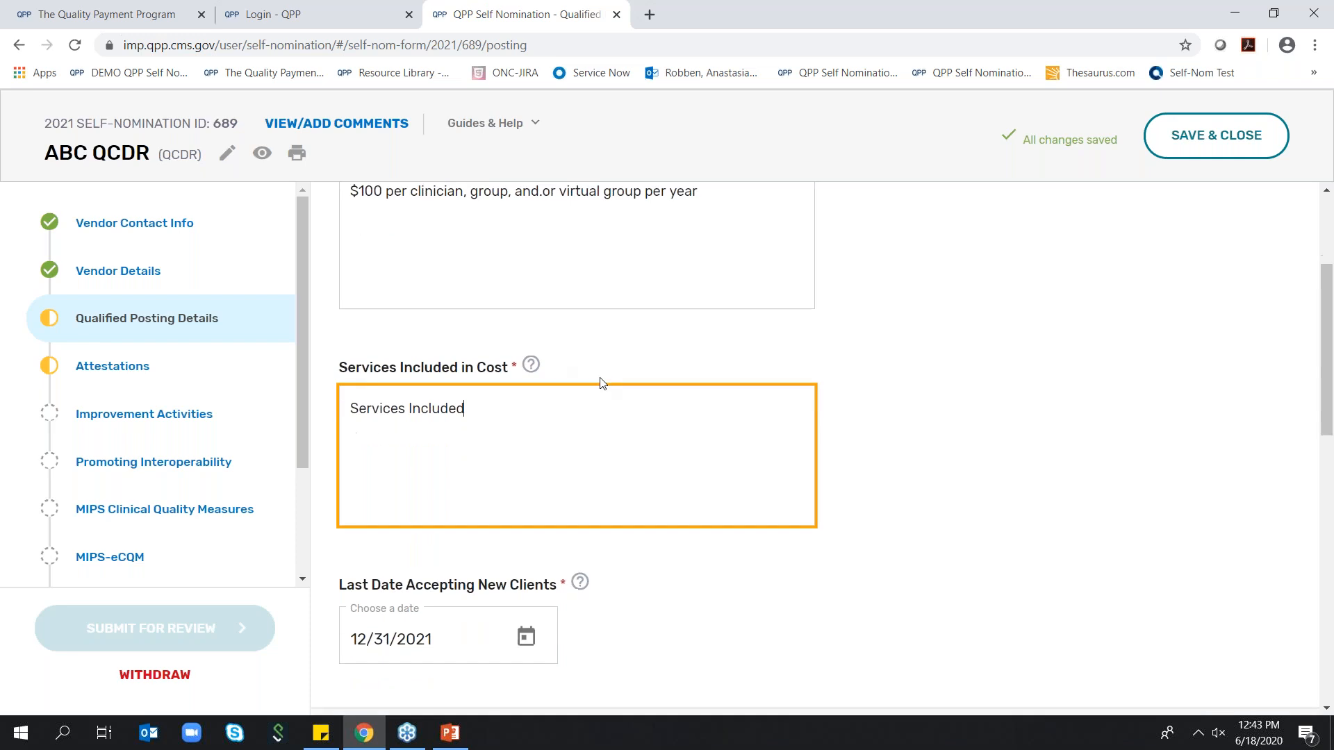
{"action": "scroll", "coordinate": [678, 399], "scroll_direction": "down", "scroll_amount": 4}
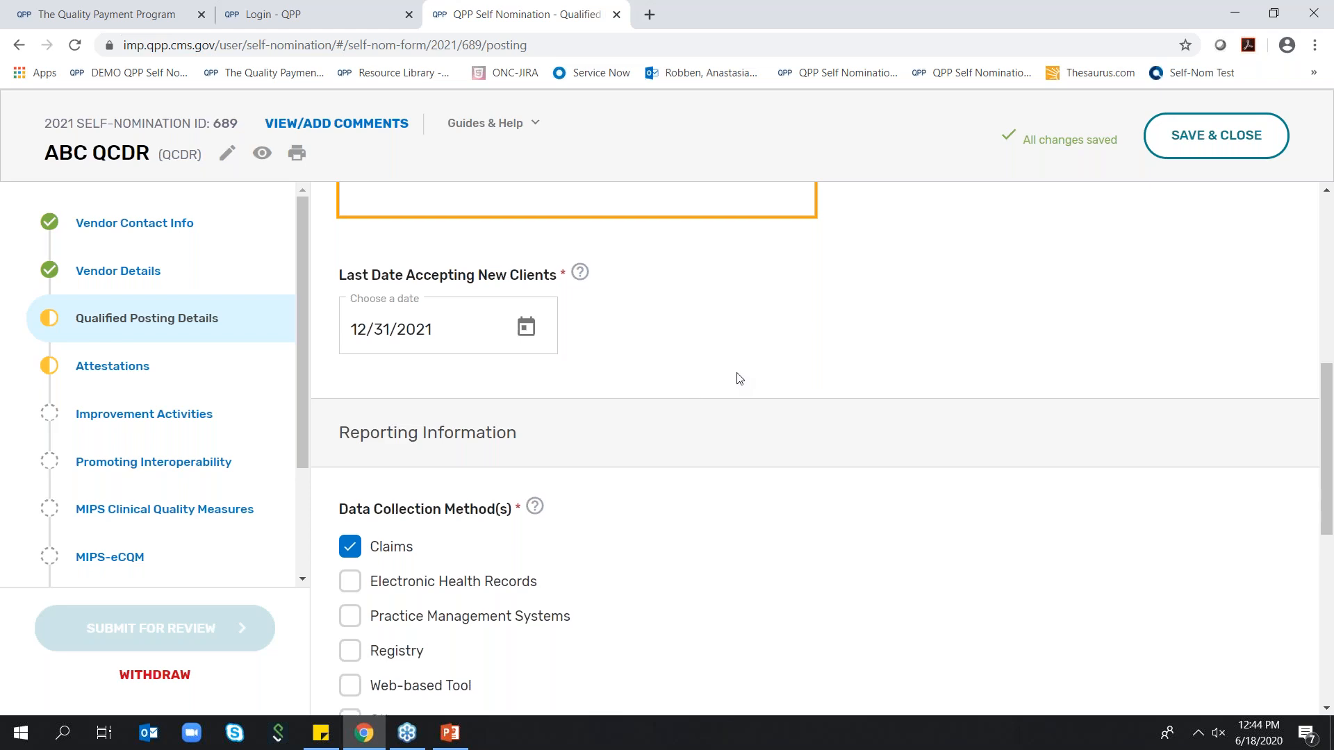
{"action": "scroll", "coordinate": [740, 379], "scroll_direction": "down", "scroll_amount": 3}
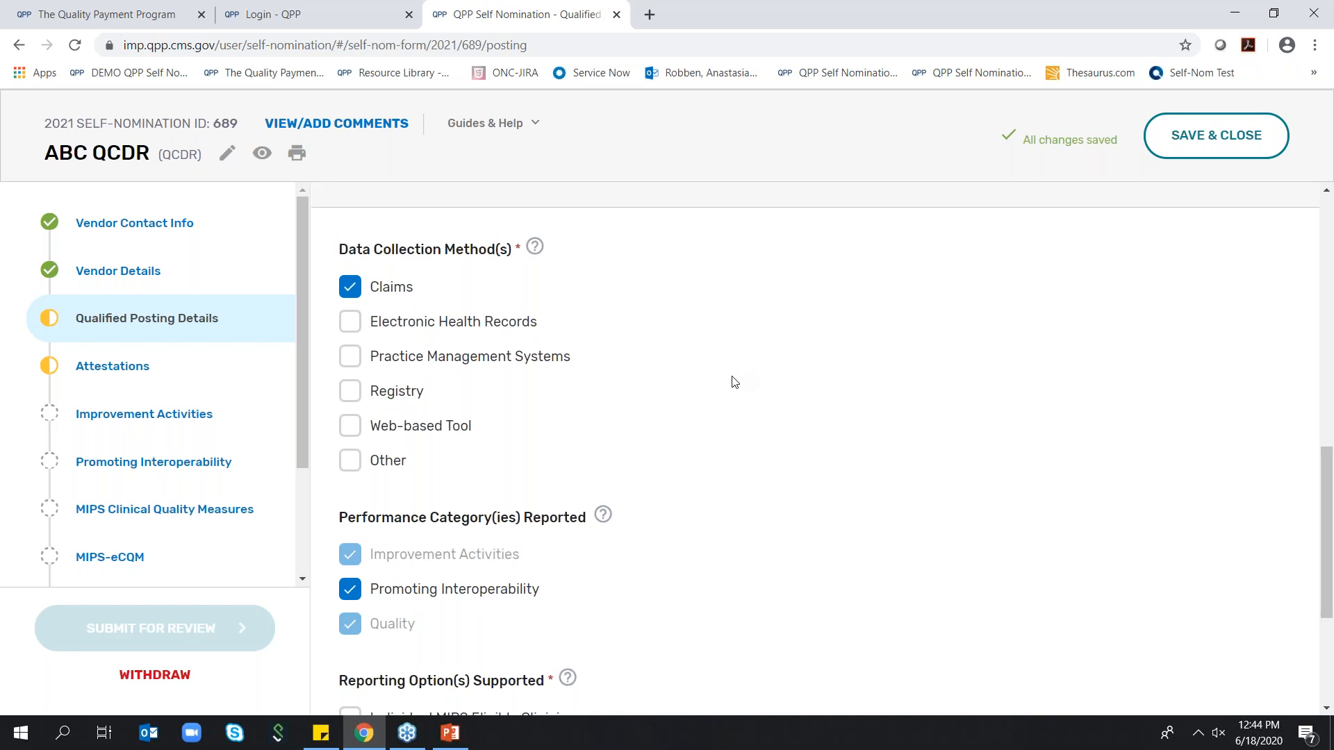
{"action": "left_click", "coordinate": [407, 325]}
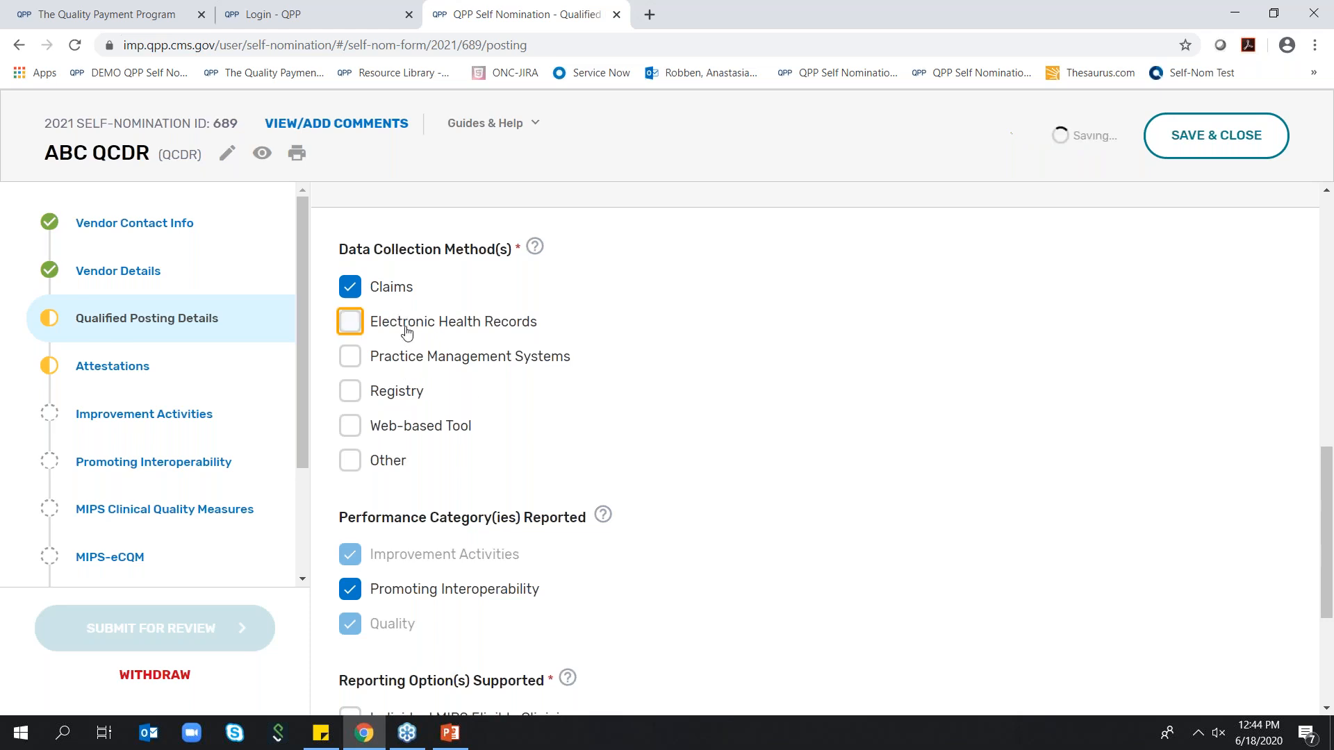
{"action": "left_click", "coordinate": [421, 365]}
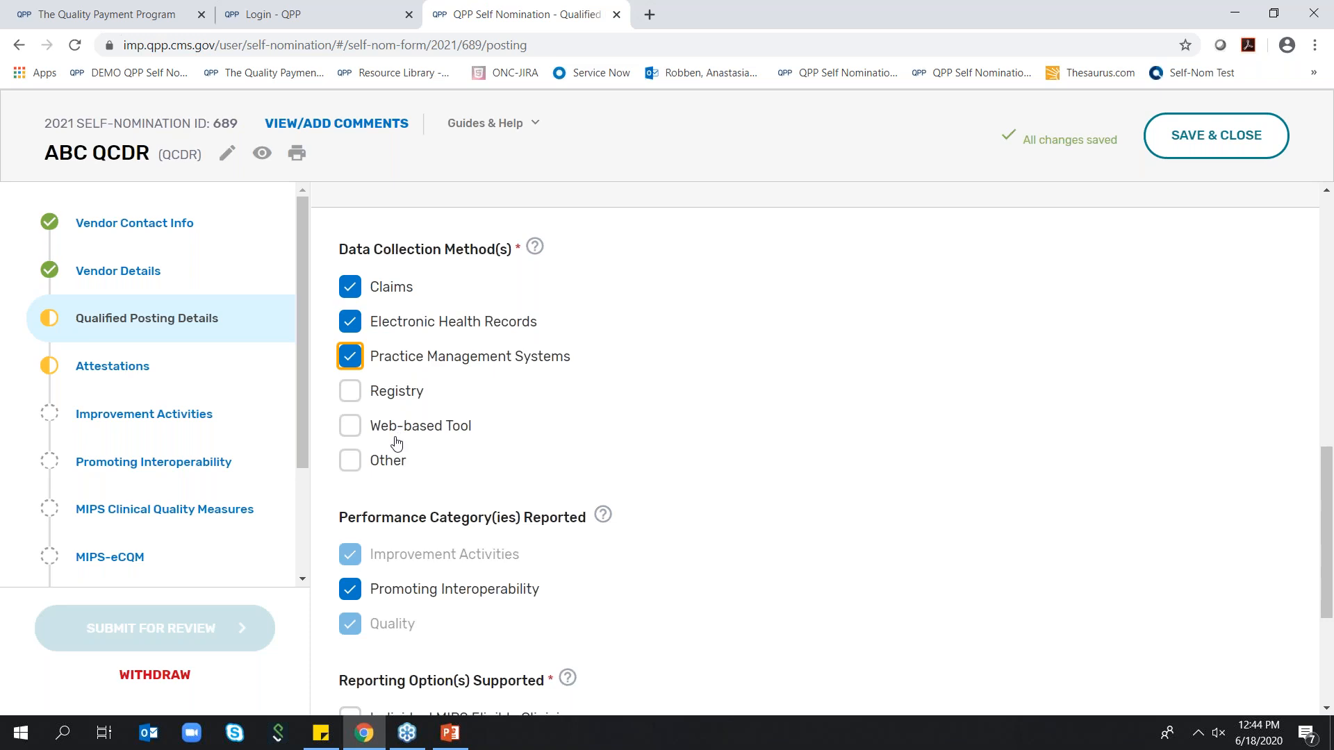
Select Other as a data collection method to show its description field, and clear it again
{"action": "left_click", "coordinate": [351, 465]}
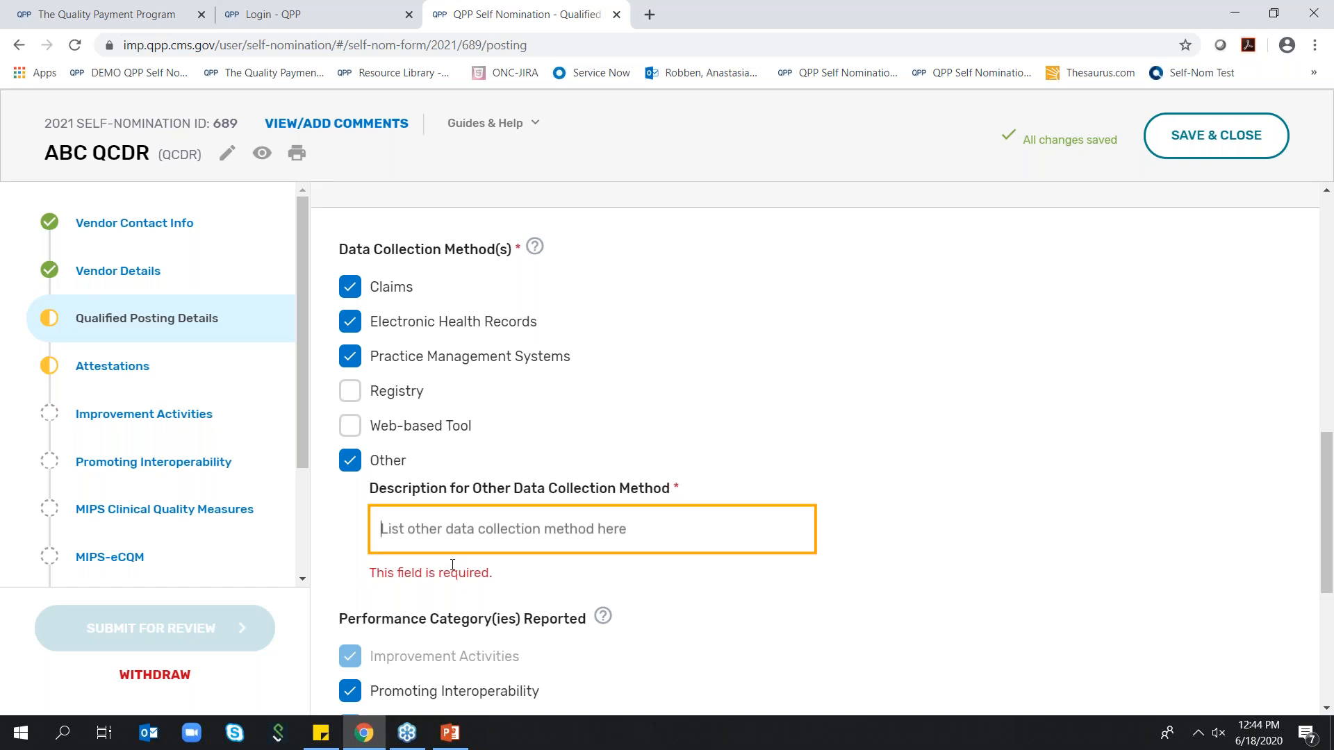
{"action": "left_click", "coordinate": [353, 465]}
{"action": "left_click", "coordinate": [353, 466]}
{"action": "left_click", "coordinate": [351, 463]}
Add Registry and Web-based Tool to the data collection methods
{"action": "left_click", "coordinate": [350, 391]}
{"action": "left_click", "coordinate": [350, 426]}
Select Individual MIPS Eligible Clinicians, Group and APM Entity as supported reporting options, with Virtual Group selected briefly and cleared
{"action": "scroll", "coordinate": [504, 436], "scroll_direction": "down", "scroll_amount": 4}
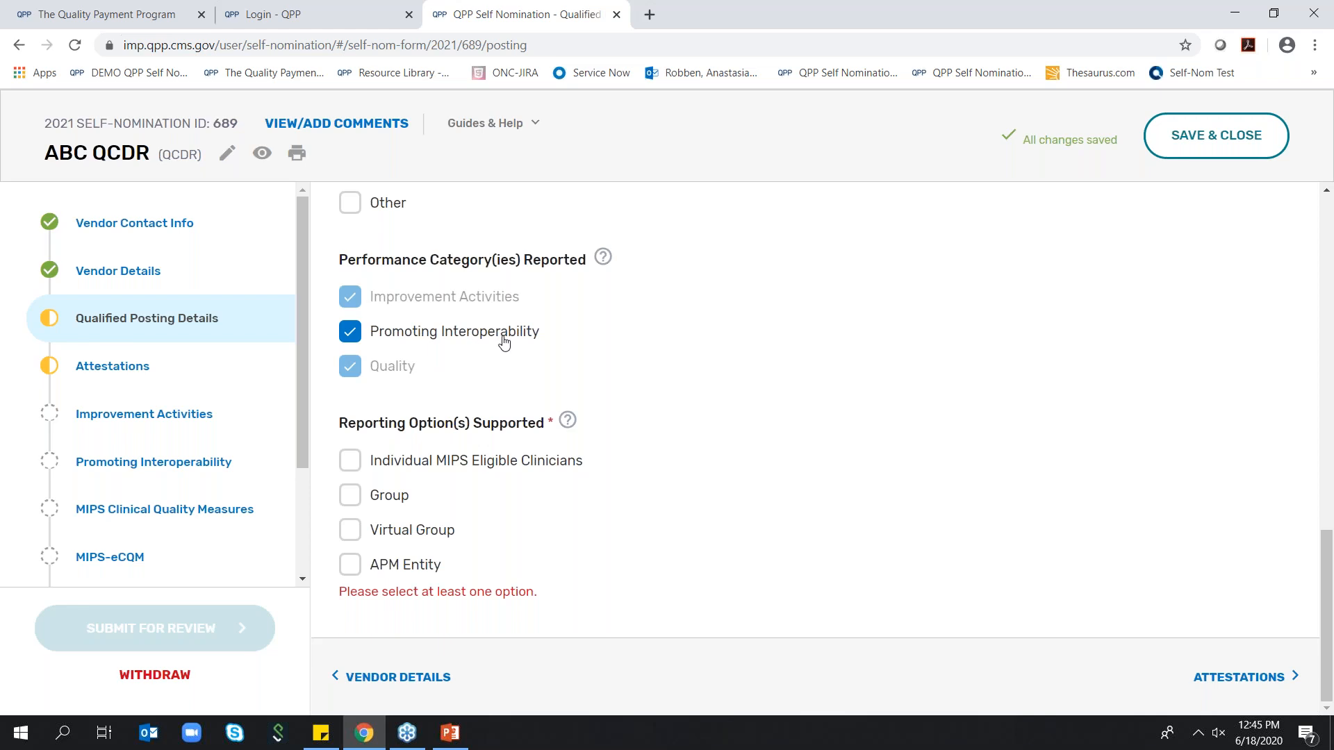
{"action": "mouse_move", "coordinate": [603, 259]}
{"action": "left_click", "coordinate": [350, 462]}
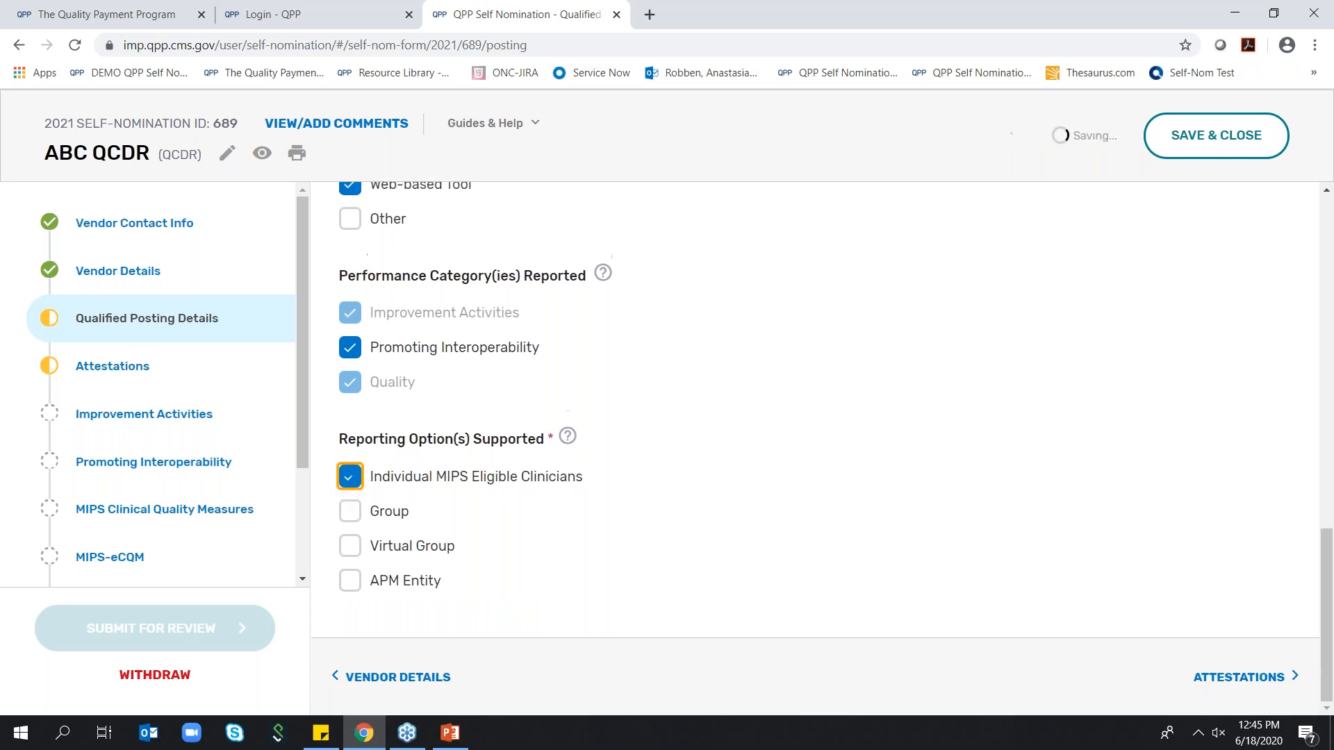
{"action": "left_click", "coordinate": [350, 515]}
{"action": "left_click", "coordinate": [351, 547]}
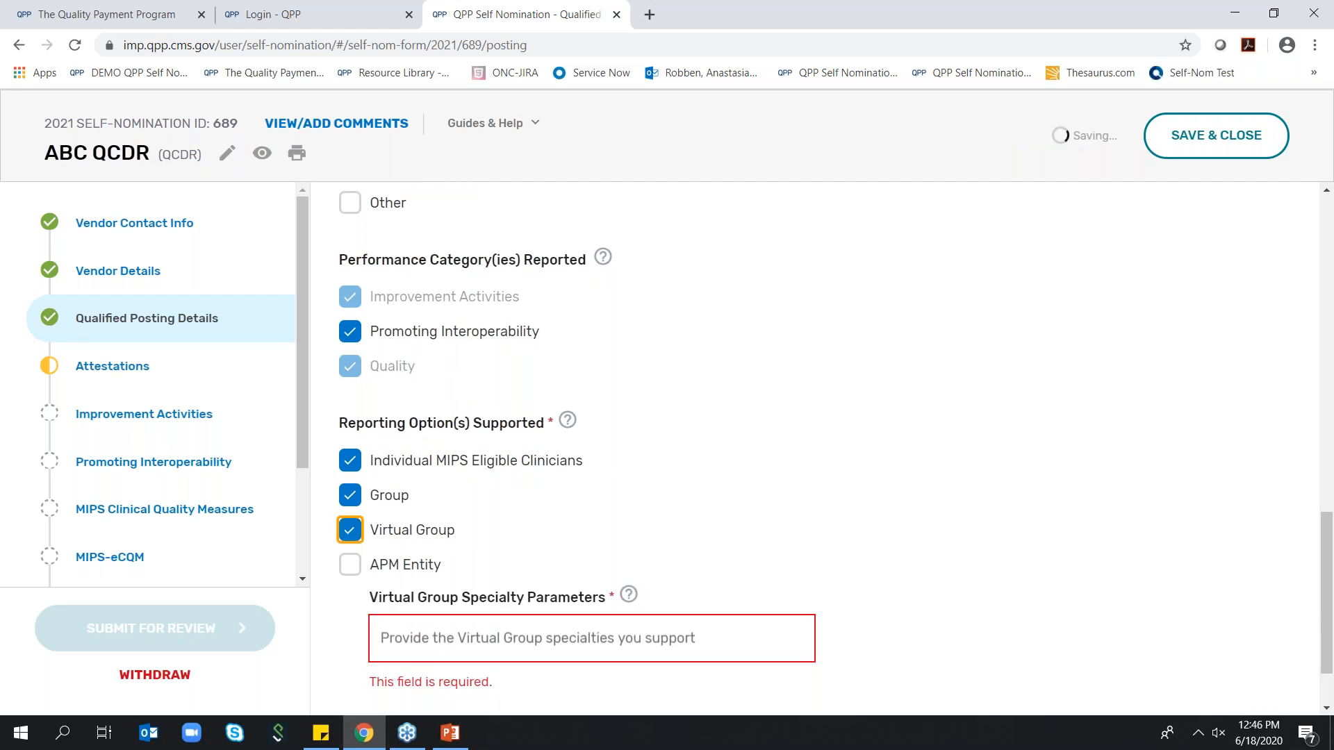
{"action": "left_click", "coordinate": [350, 564]}
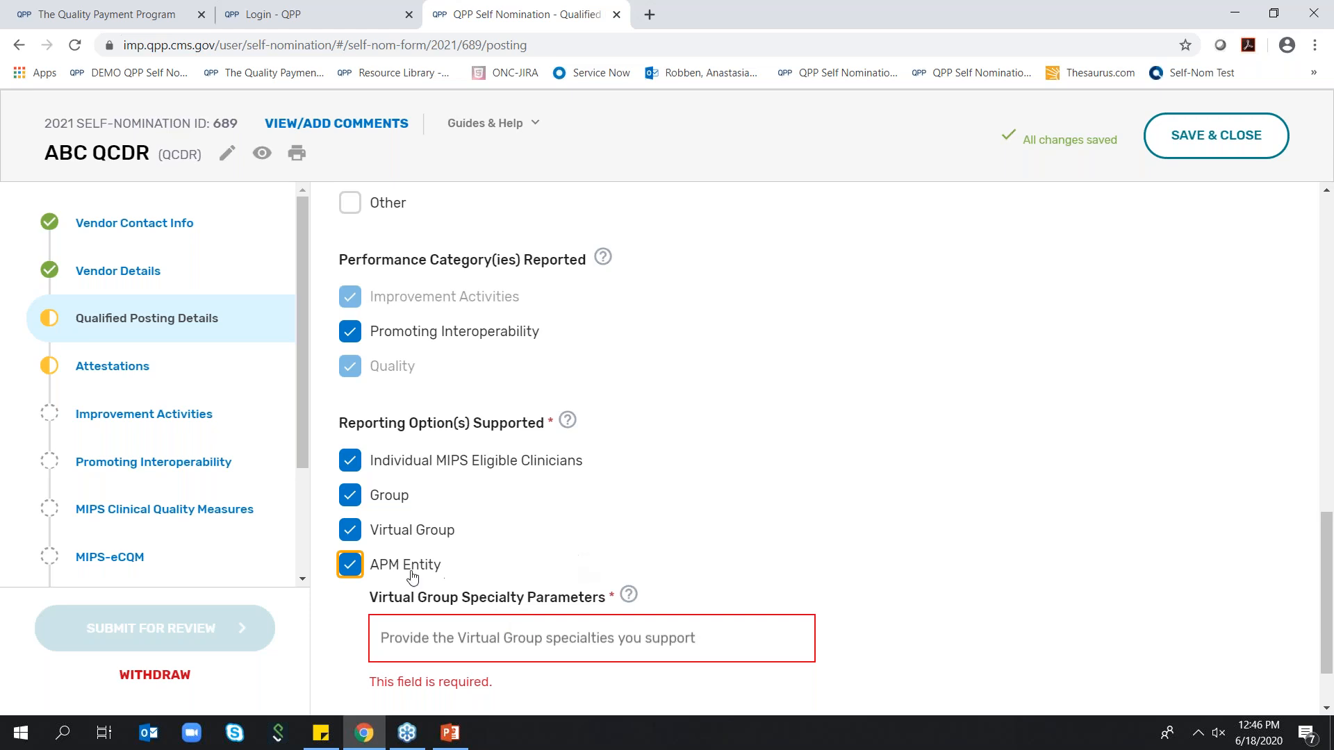
{"action": "left_click", "coordinate": [351, 531]}
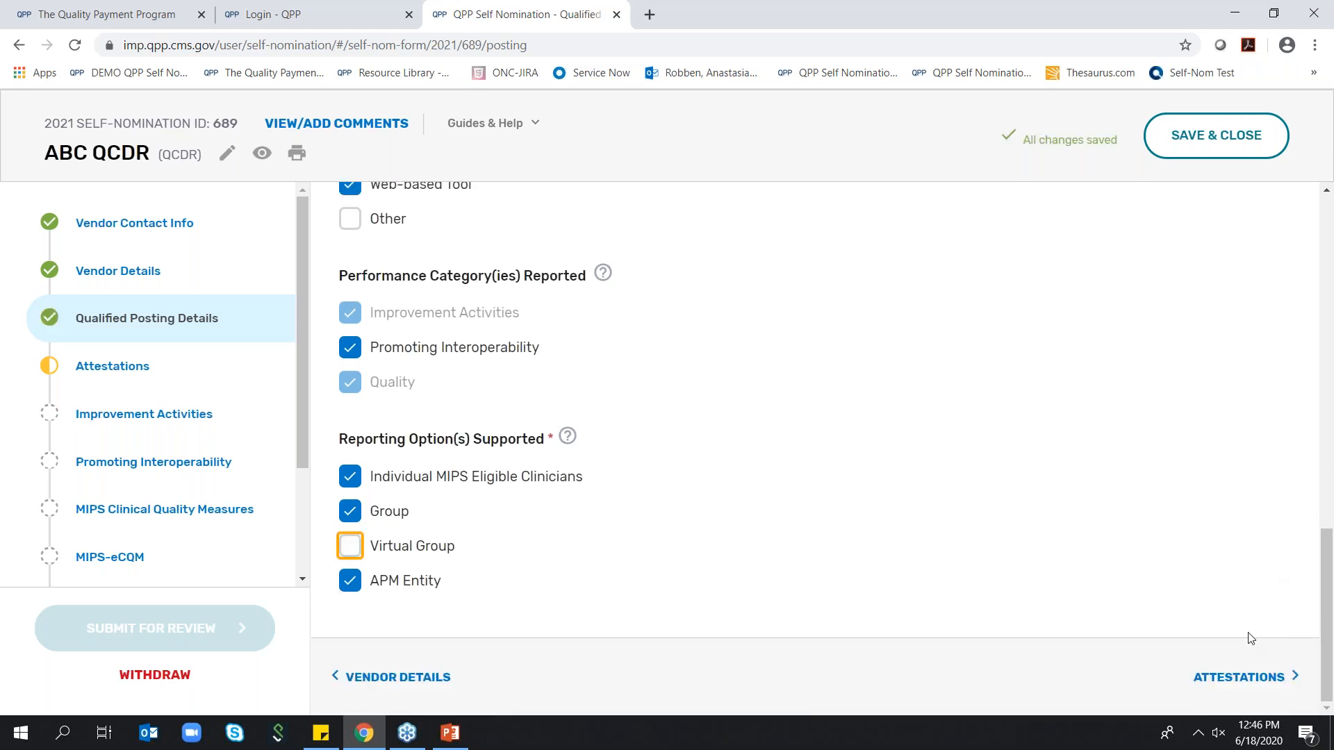
Open the Attestations section and review the QCDR participation requirements and the self attestation statements
{"action": "left_click", "coordinate": [1239, 678]}
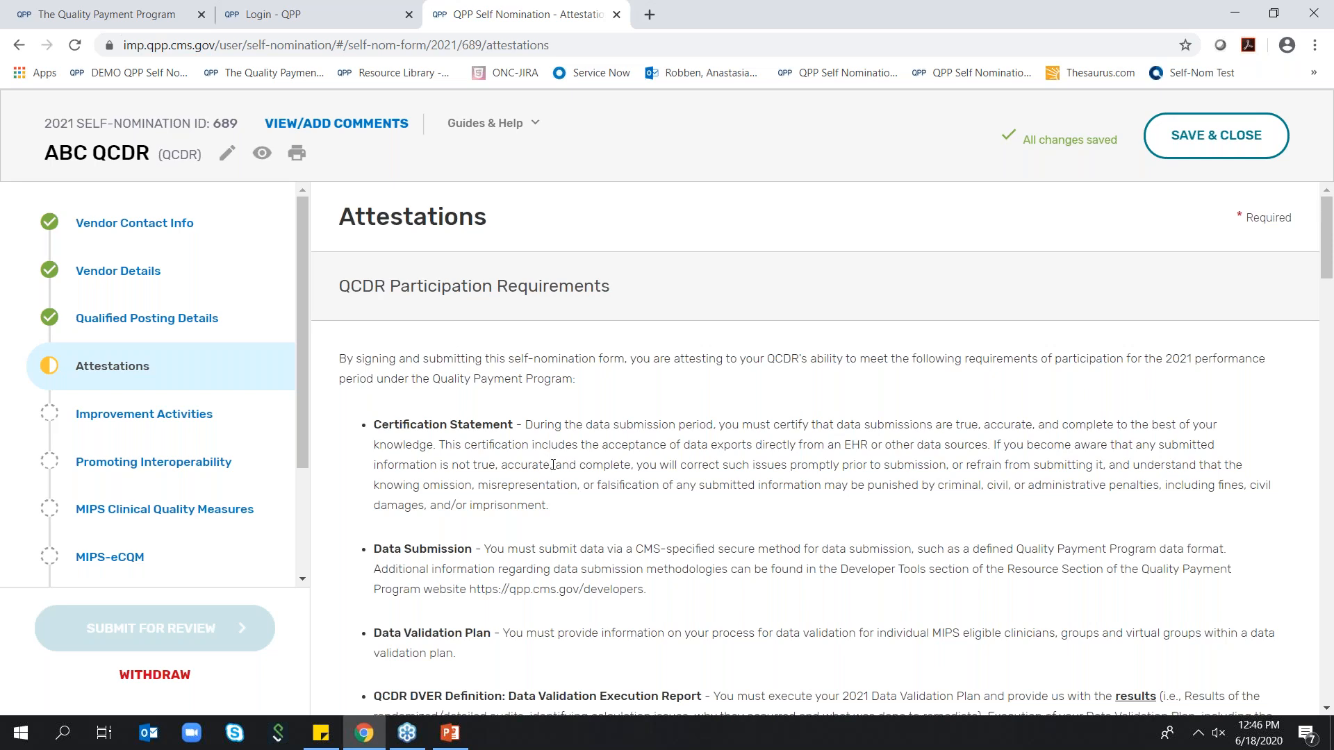
{"action": "scroll", "coordinate": [553, 465], "scroll_direction": "down", "scroll_amount": 1}
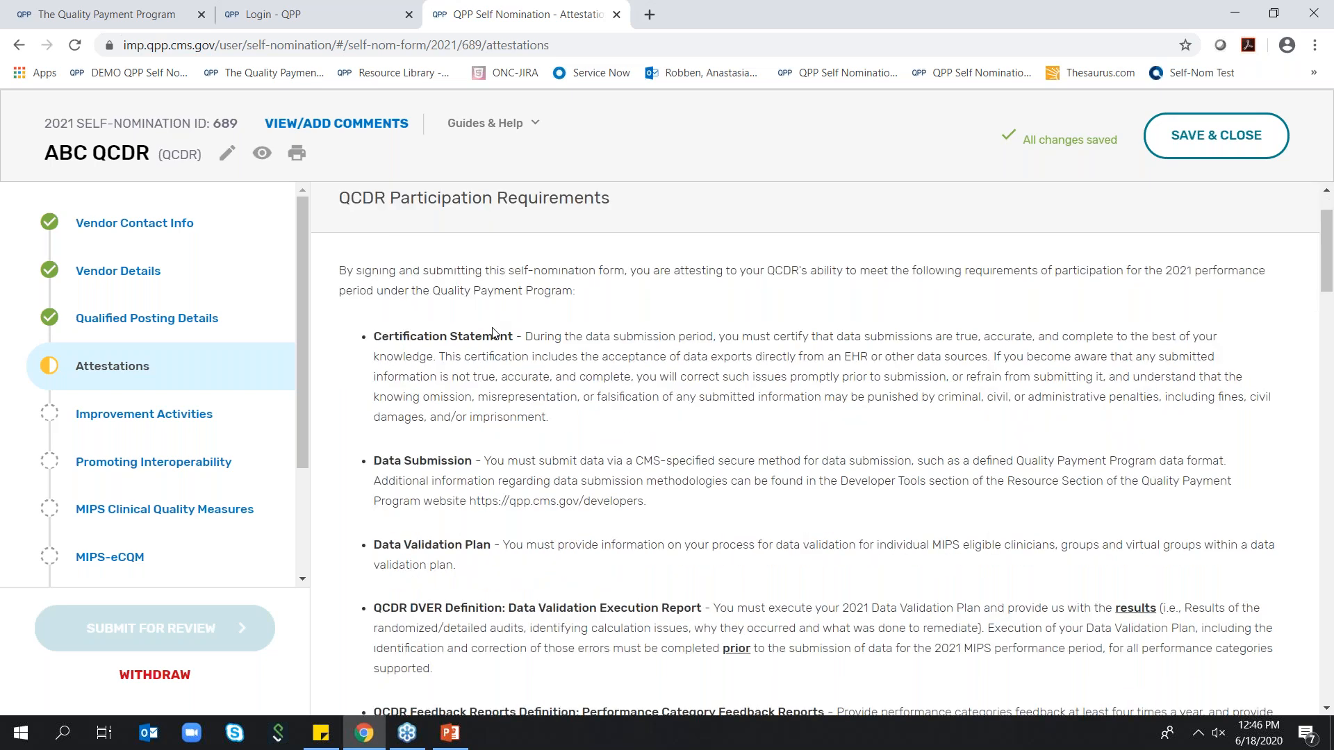
{"action": "scroll", "coordinate": [497, 340], "scroll_direction": "down", "scroll_amount": 2}
{"action": "scroll", "coordinate": [496, 340], "scroll_direction": "down", "scroll_amount": 6}
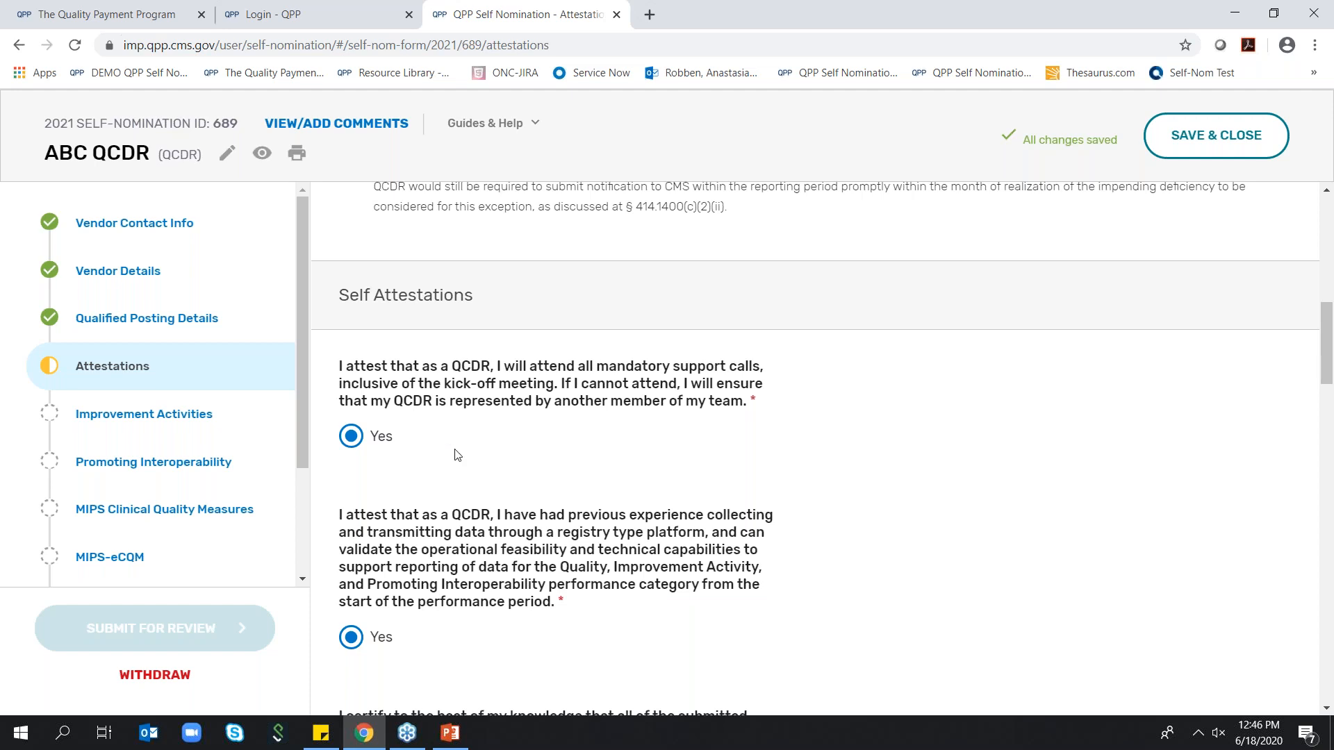
{"action": "scroll", "coordinate": [457, 455], "scroll_direction": "down", "scroll_amount": 4}
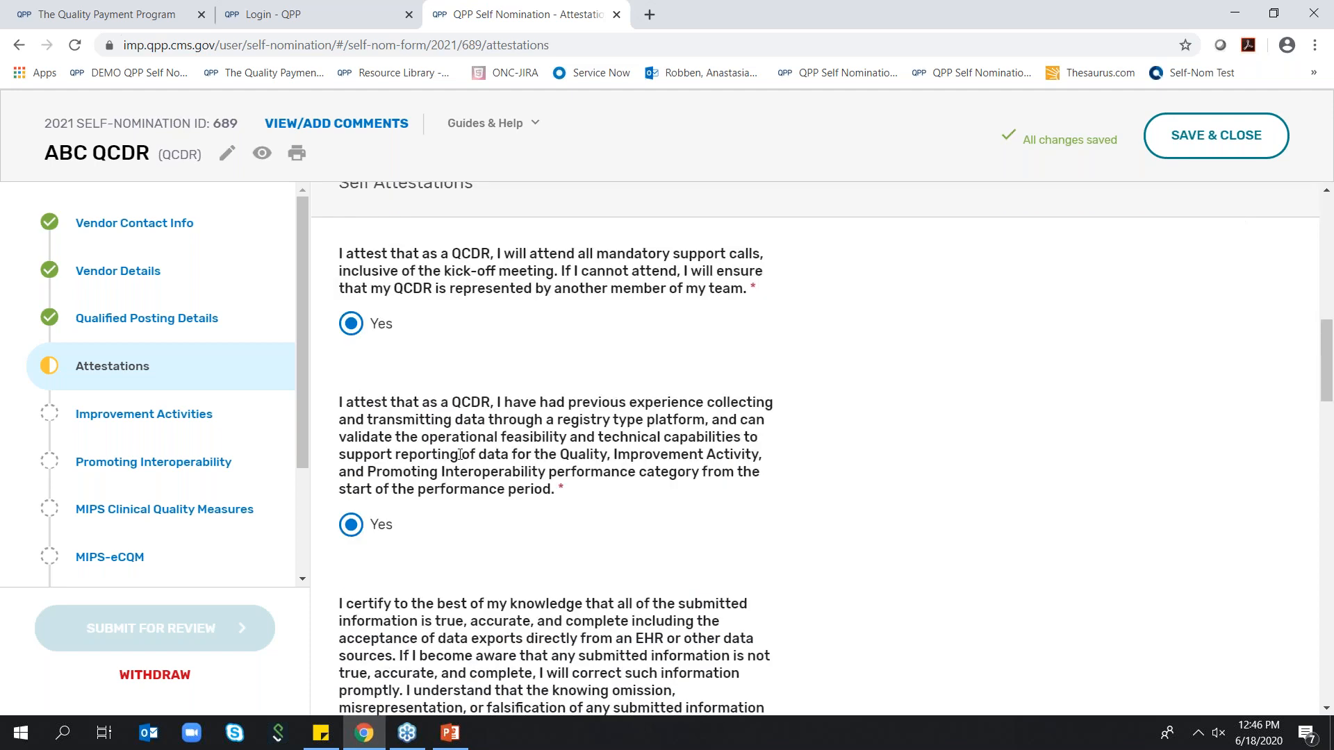
{"action": "scroll", "coordinate": [556, 448], "scroll_direction": "down", "scroll_amount": 3}
{"action": "scroll", "coordinate": [556, 449], "scroll_direction": "down", "scroll_amount": 1}
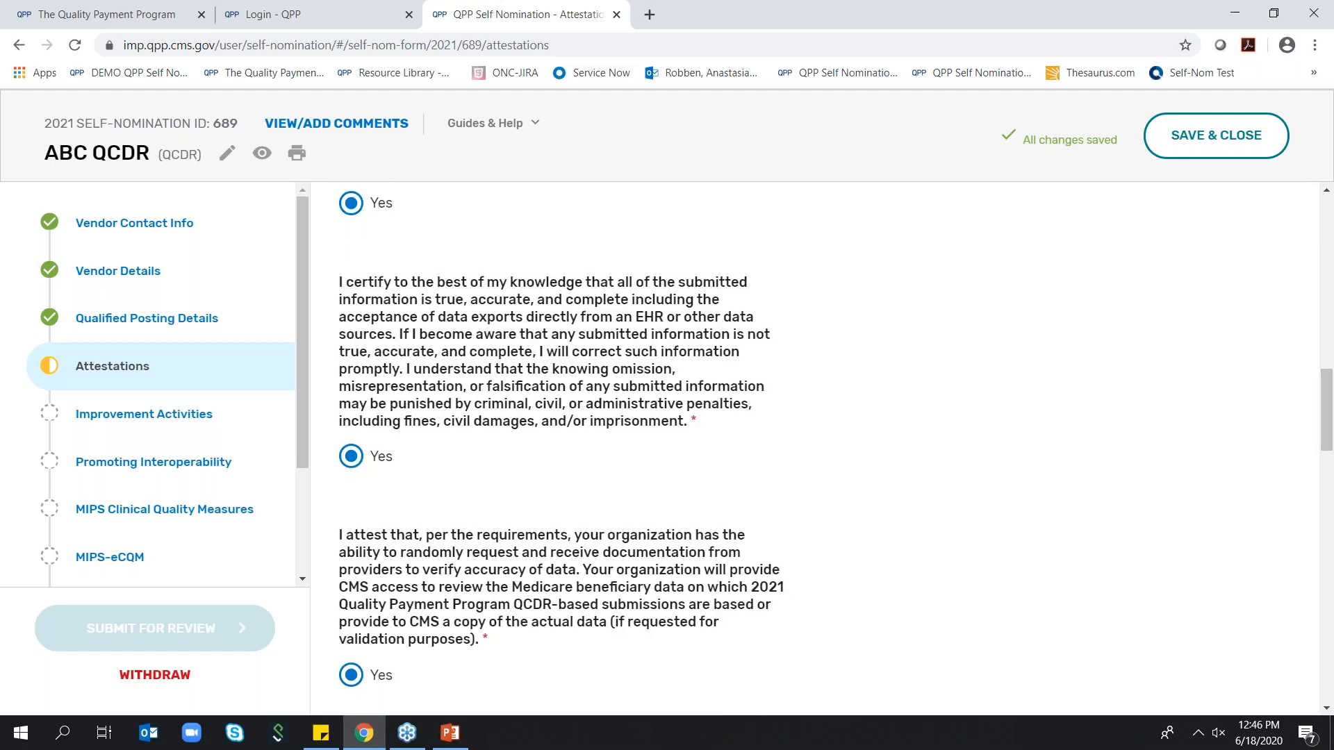
{"action": "scroll", "coordinate": [555, 448], "scroll_direction": "down", "scroll_amount": 1}
{"action": "scroll", "coordinate": [472, 473], "scroll_direction": "down", "scroll_amount": 15}
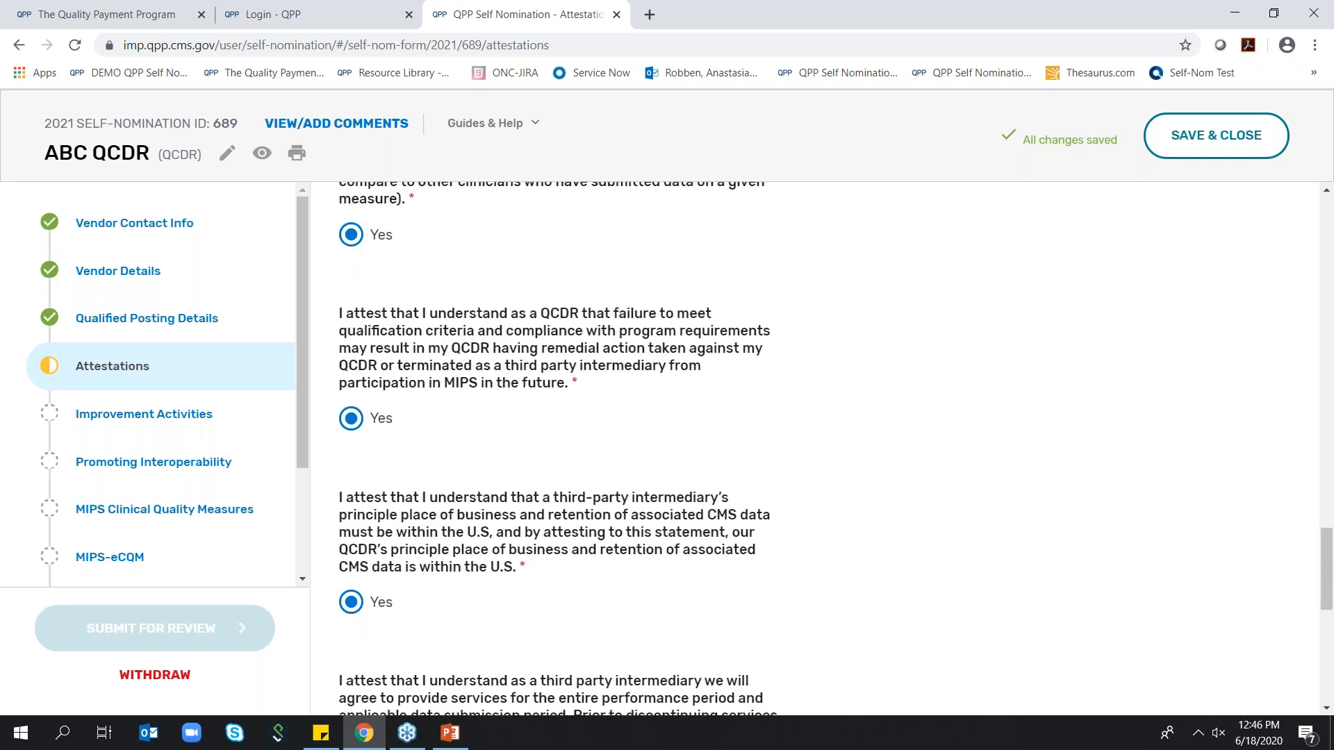
{"action": "scroll", "coordinate": [472, 473], "scroll_direction": "down", "scroll_amount": 3}
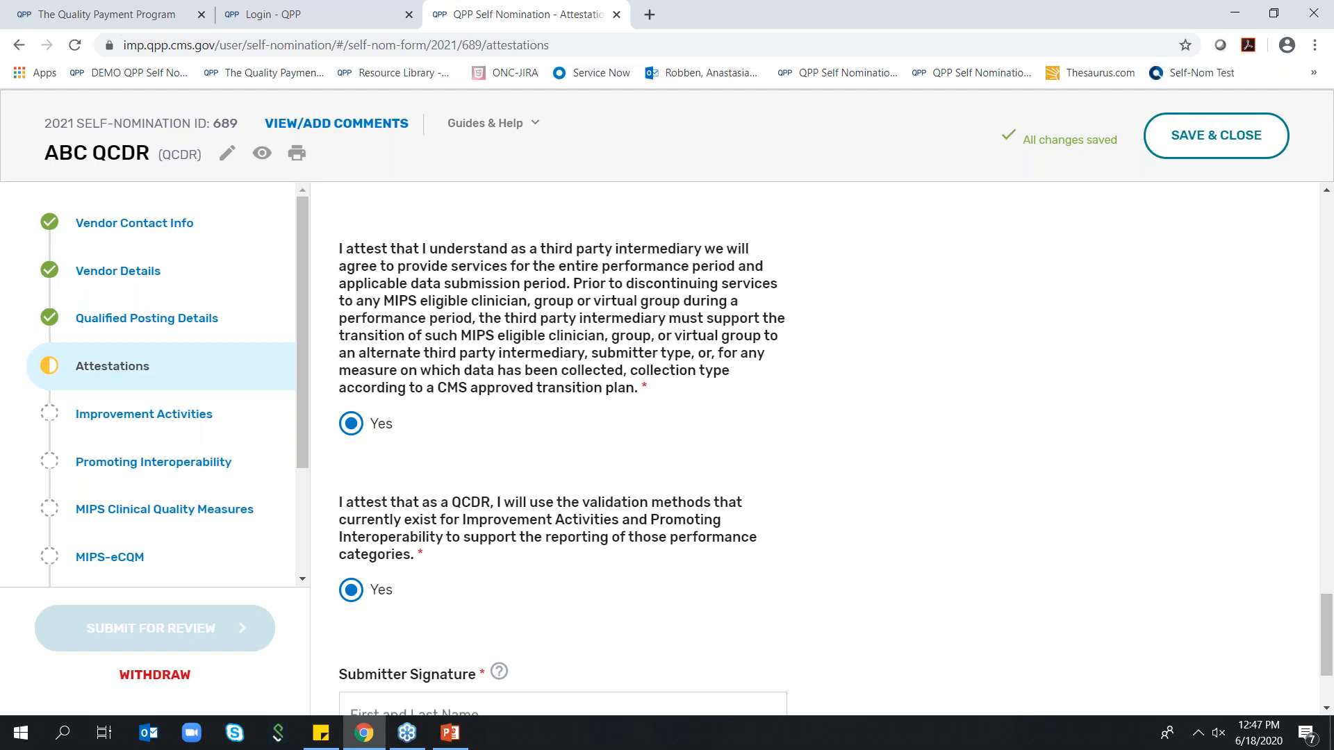
{"action": "scroll", "coordinate": [536, 482], "scroll_direction": "down", "scroll_amount": 1}
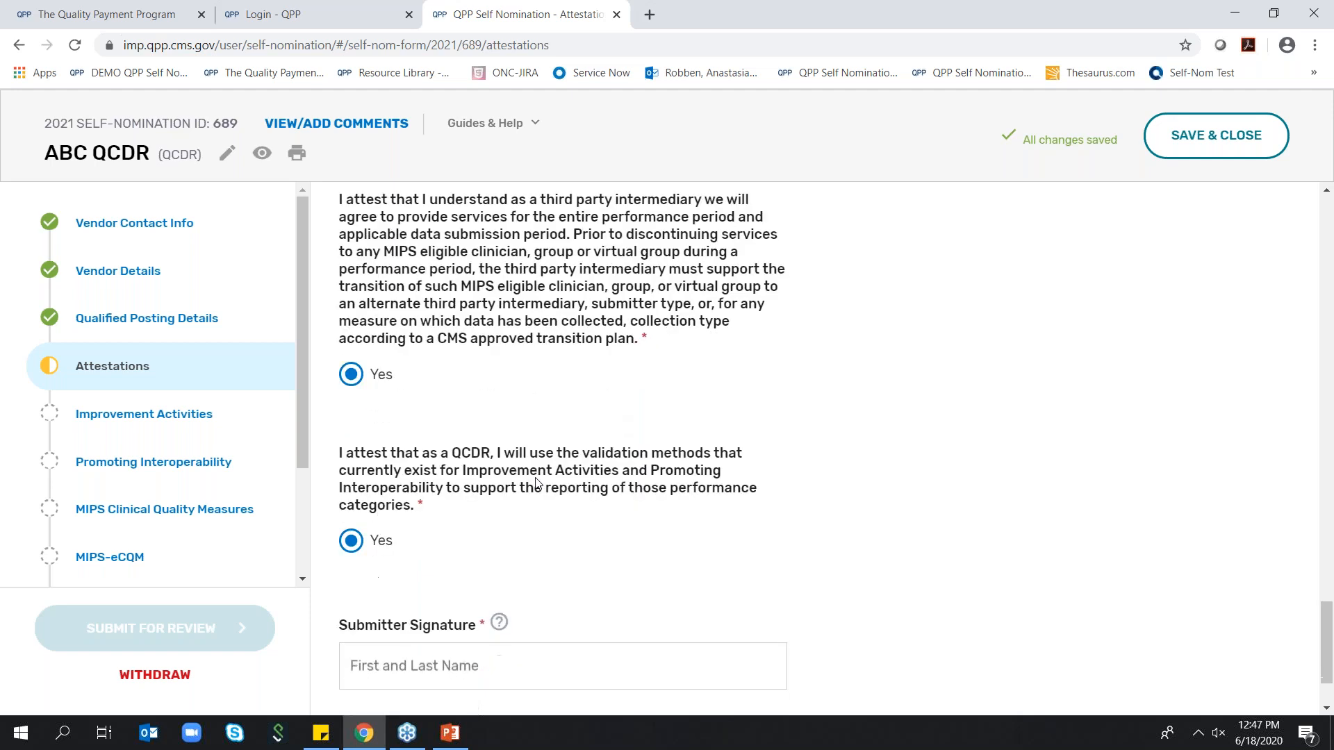
Sign the attestations with the submitter's first and last name in the Submitter Signature field
{"action": "scroll", "coordinate": [536, 481], "scroll_direction": "down", "scroll_amount": 2}
{"action": "left_click", "coordinate": [473, 551]}
{"action": "type", "text": "Anastasia Robben"}
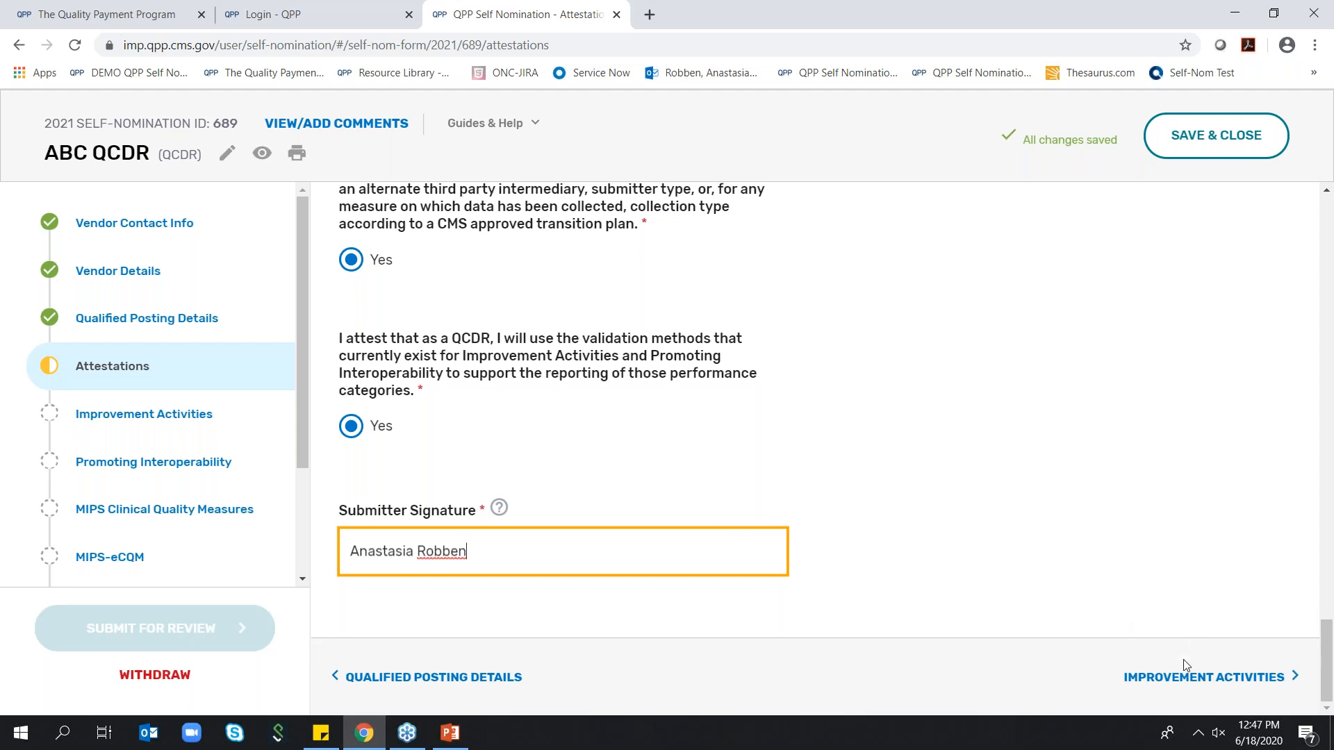
Go to the Improvement Activities section and set Improvement Activities Supported to All
{"action": "left_click", "coordinate": [1178, 678]}
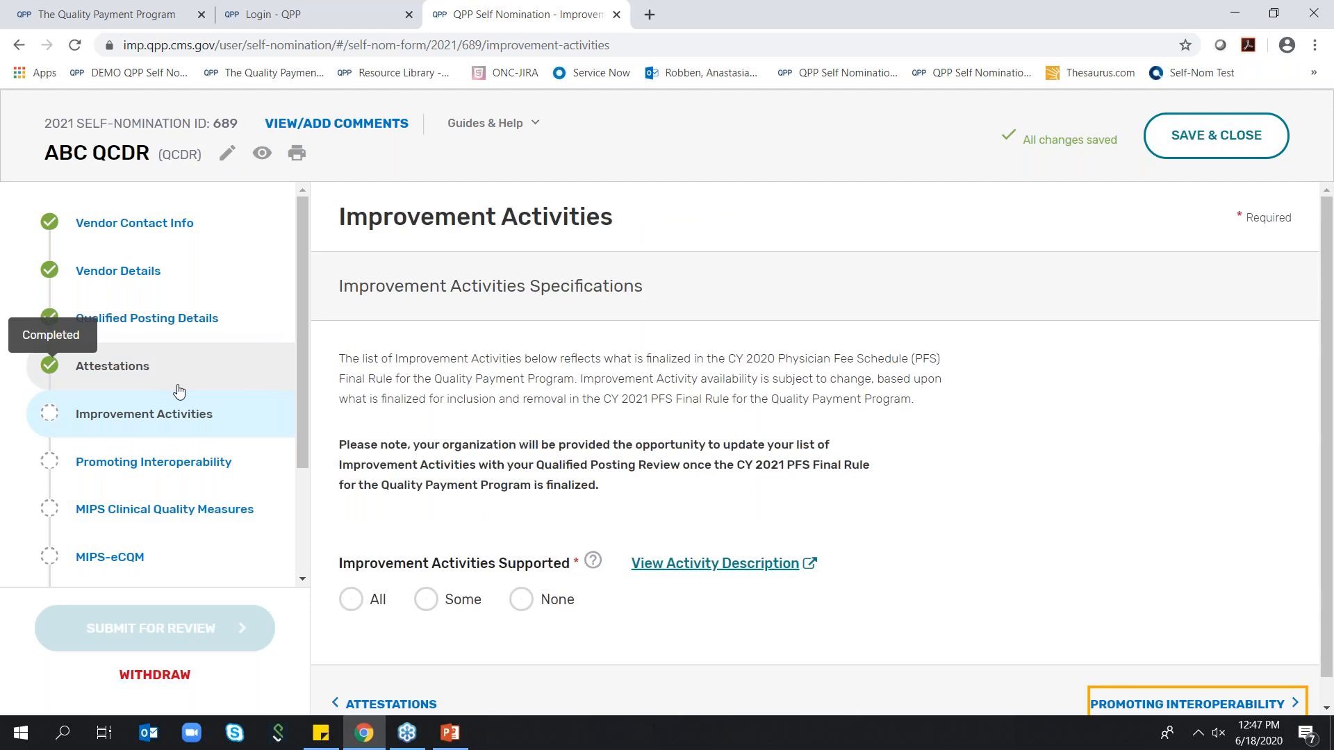
{"action": "scroll", "coordinate": [181, 391], "scroll_direction": "down", "scroll_amount": 3}
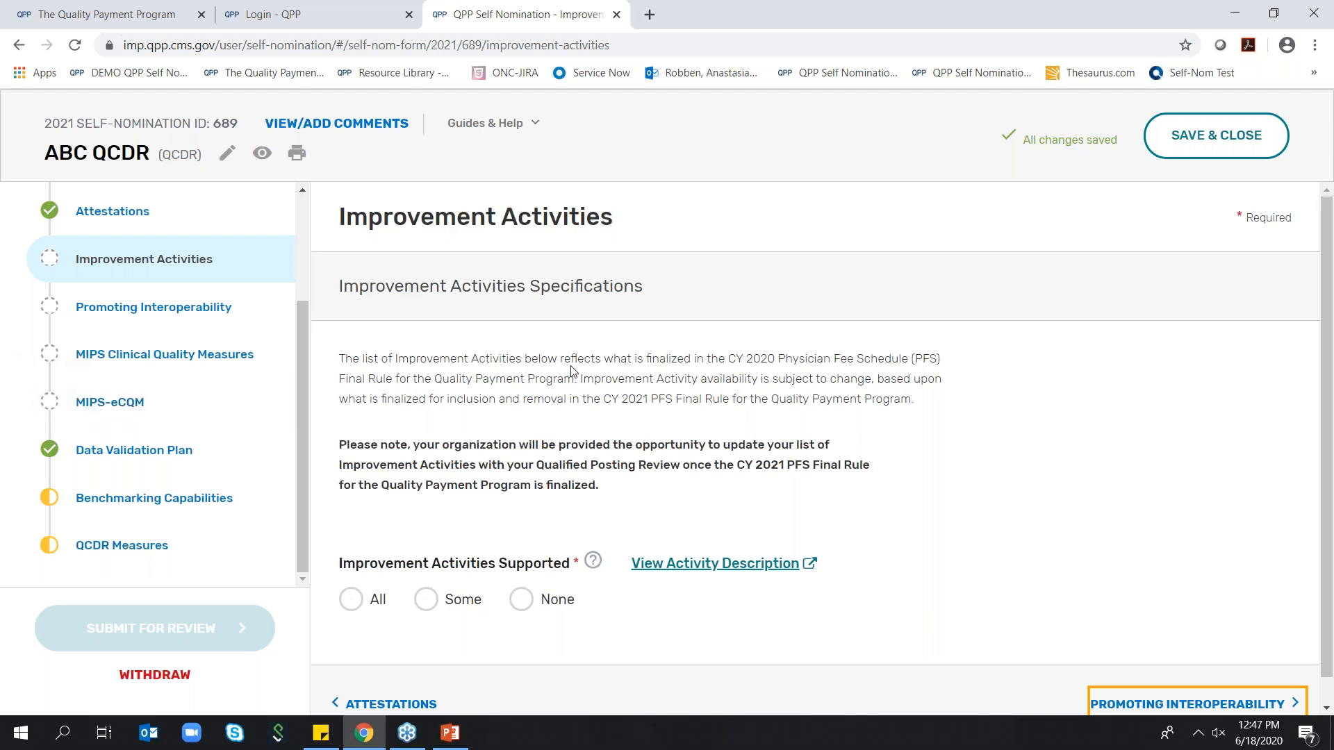
{"action": "scroll", "coordinate": [572, 371], "scroll_direction": "down", "scroll_amount": 1}
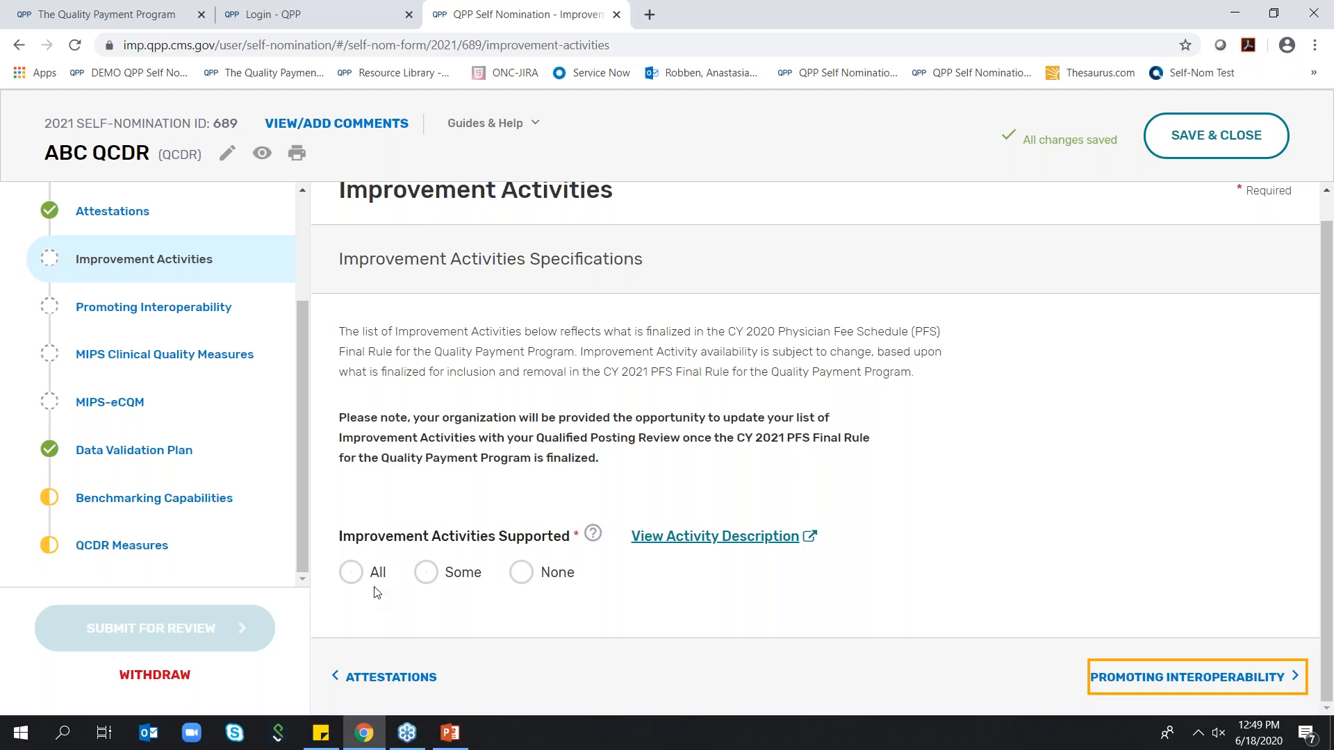
{"action": "left_click", "coordinate": [352, 580]}
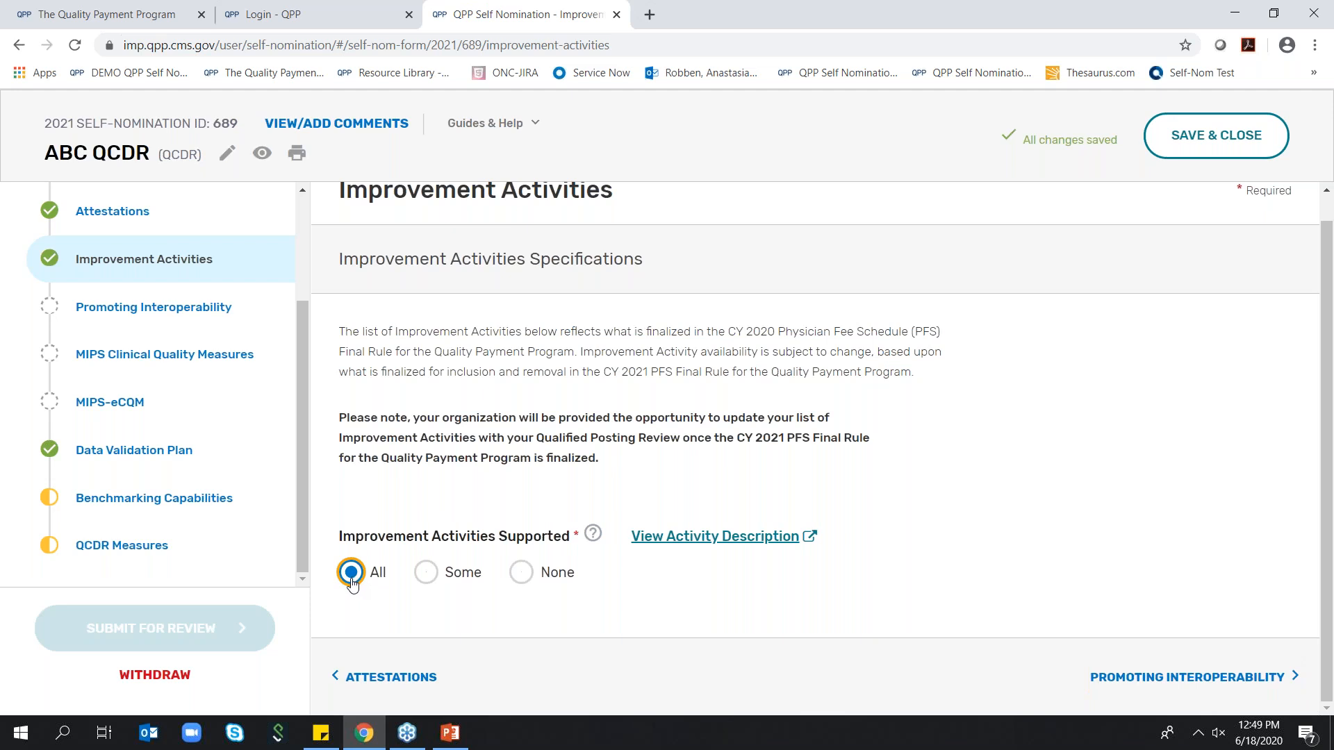
Set Improvement Activities Supported to Some and select the activities IA_EPA_4, IA_PSPA_4 and IA_PM_21
{"action": "left_click", "coordinate": [426, 574]}
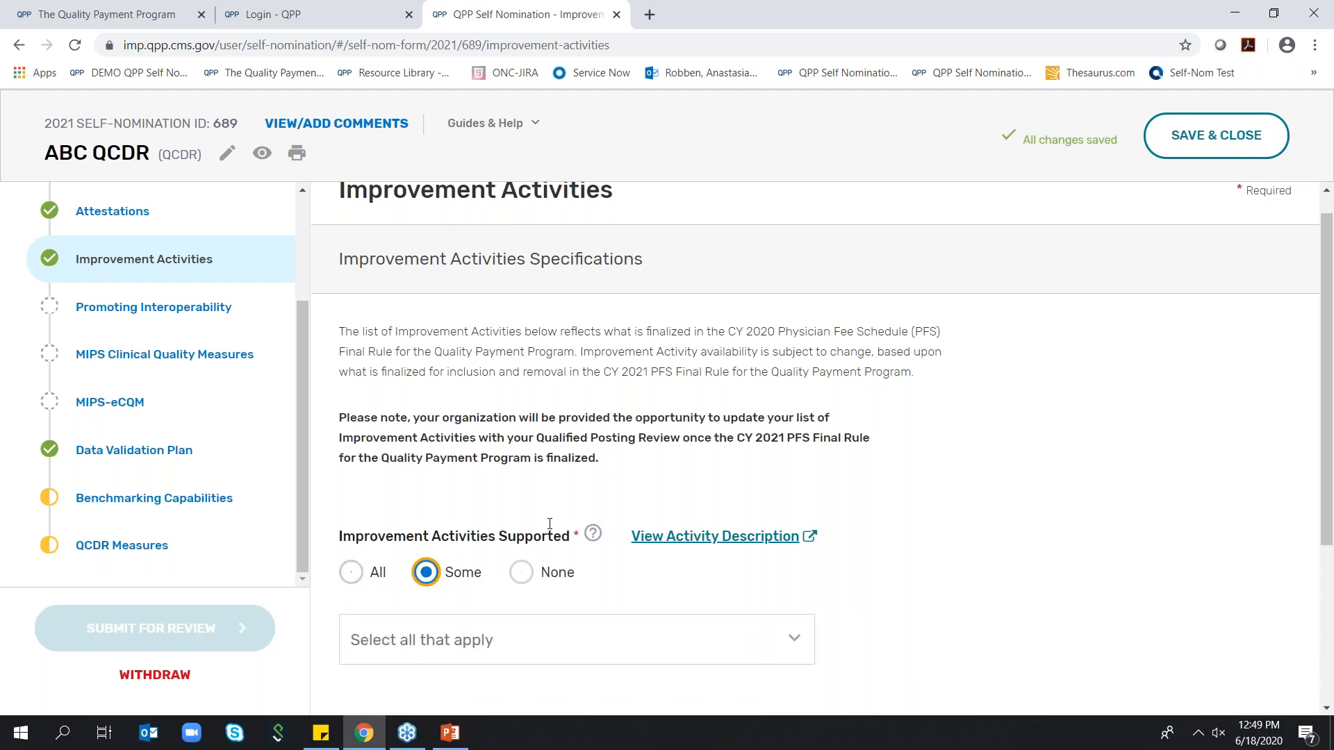
{"action": "scroll", "coordinate": [549, 524], "scroll_direction": "down", "scroll_amount": 1}
{"action": "left_click", "coordinate": [789, 553]}
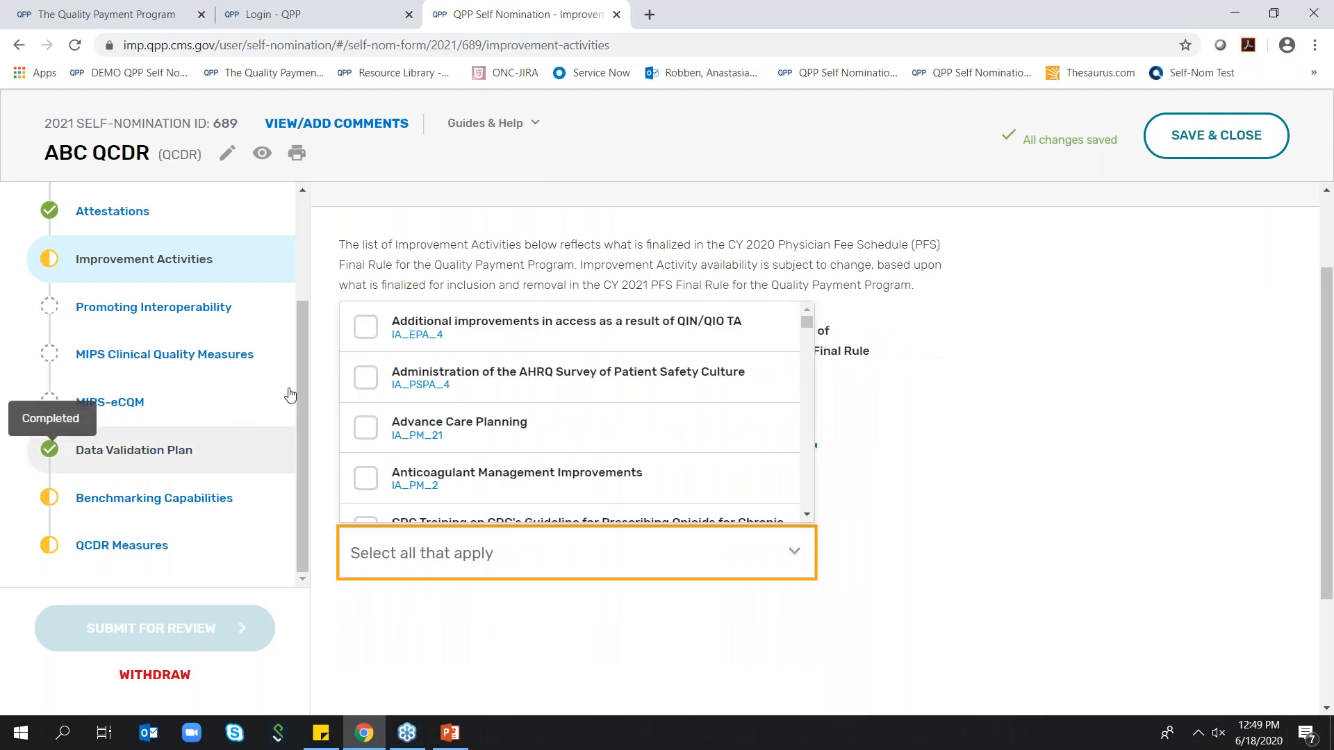
{"action": "left_click", "coordinate": [365, 326]}
{"action": "left_click", "coordinate": [366, 377]}
{"action": "left_click", "coordinate": [366, 428]}
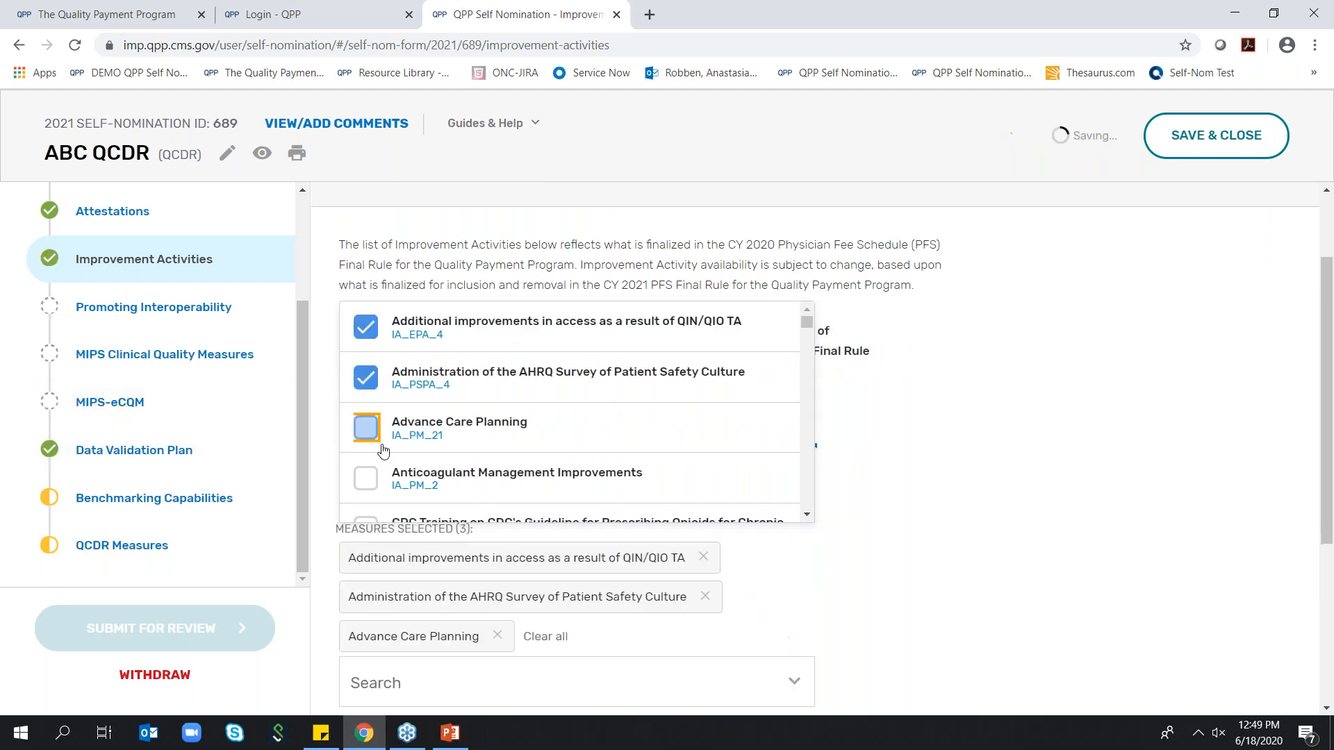
{"action": "left_click", "coordinate": [887, 487]}
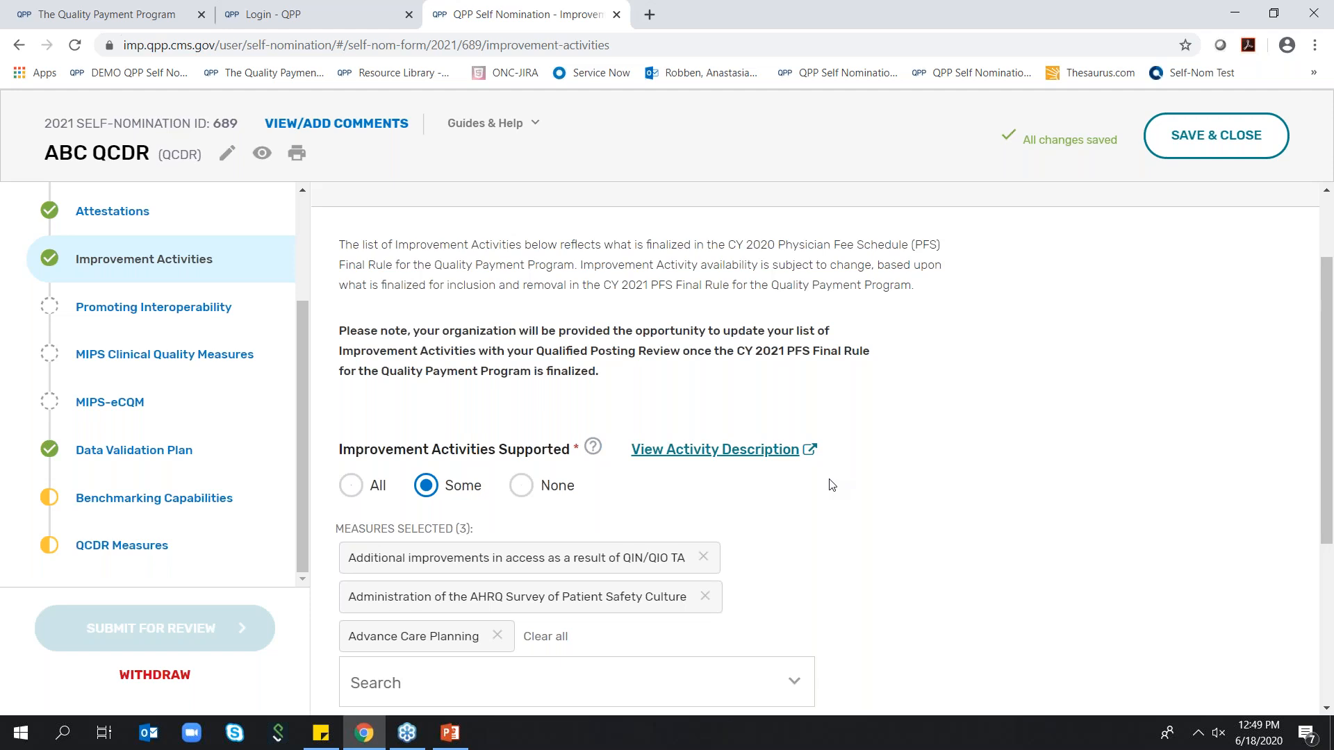
Switch Improvement Activities Supported to None and back to All, and go on to the Promoting Interoperability section
{"action": "left_click", "coordinate": [521, 485]}
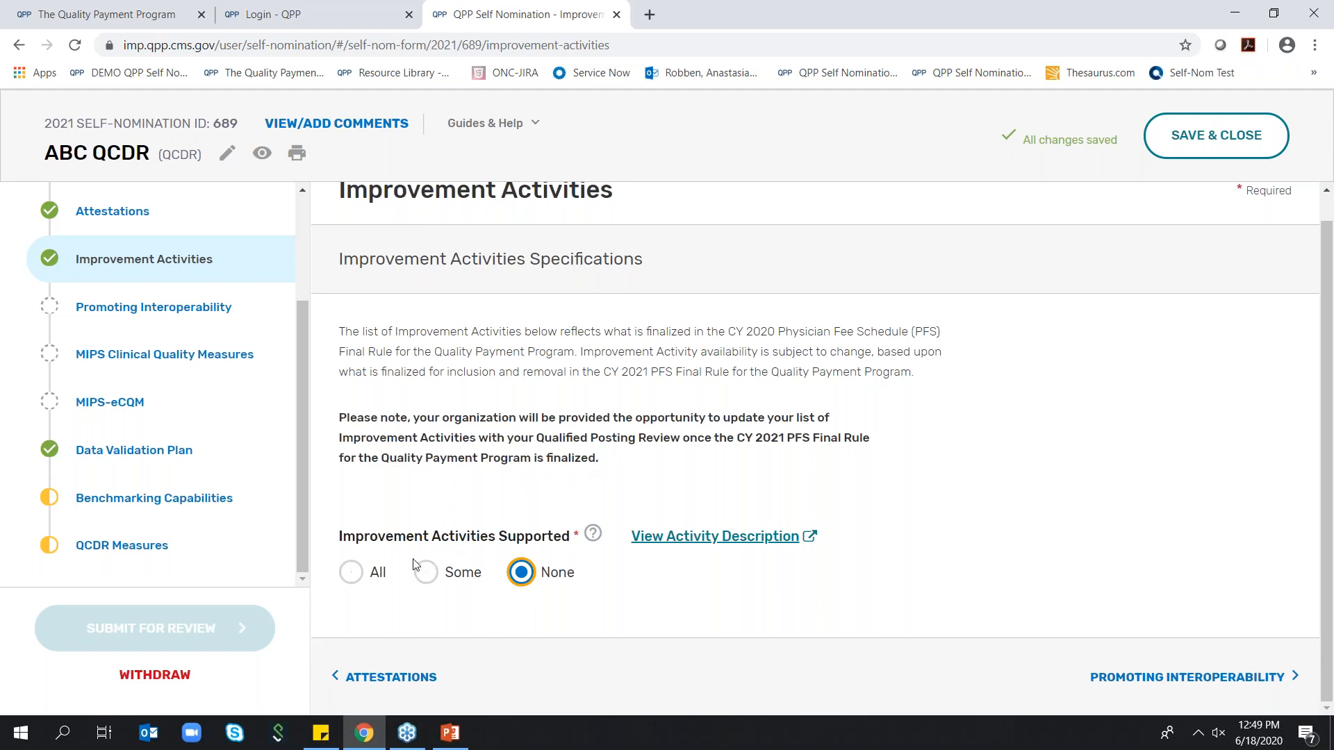
{"action": "left_click", "coordinate": [359, 573]}
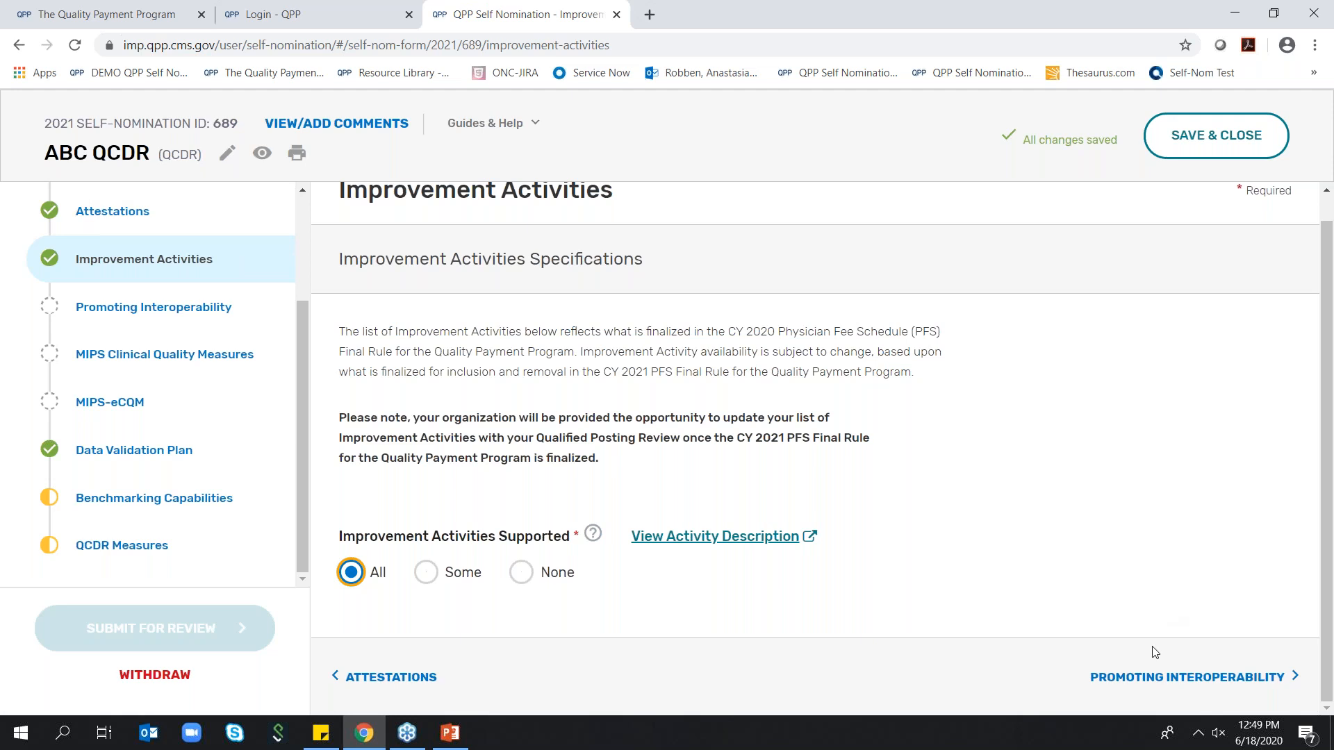
{"action": "left_click", "coordinate": [1141, 678]}
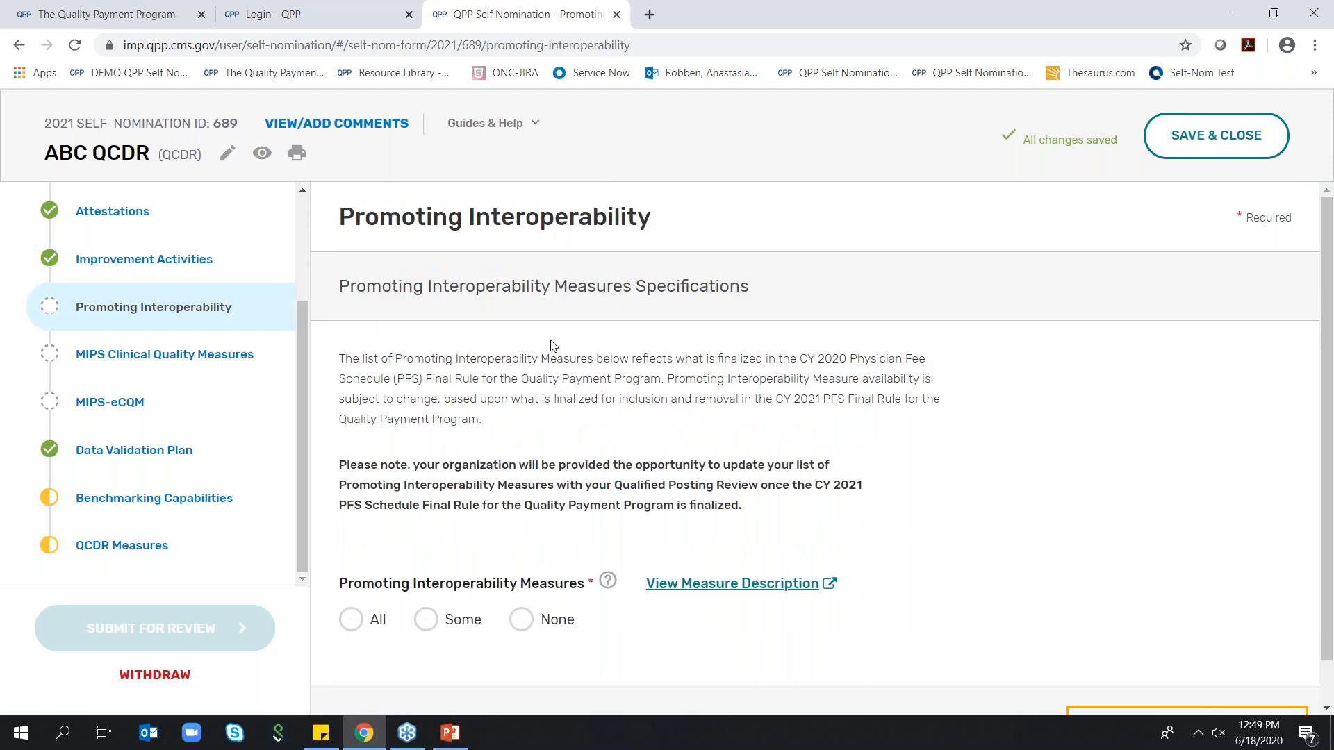
Set Promoting Interoperability Measures to All, change it to Some, and select Clinical Data Registry Reporting and two Clinical Data Registry Reporting Exclusion measures
{"action": "scroll", "coordinate": [549, 341], "scroll_direction": "down", "scroll_amount": 1}
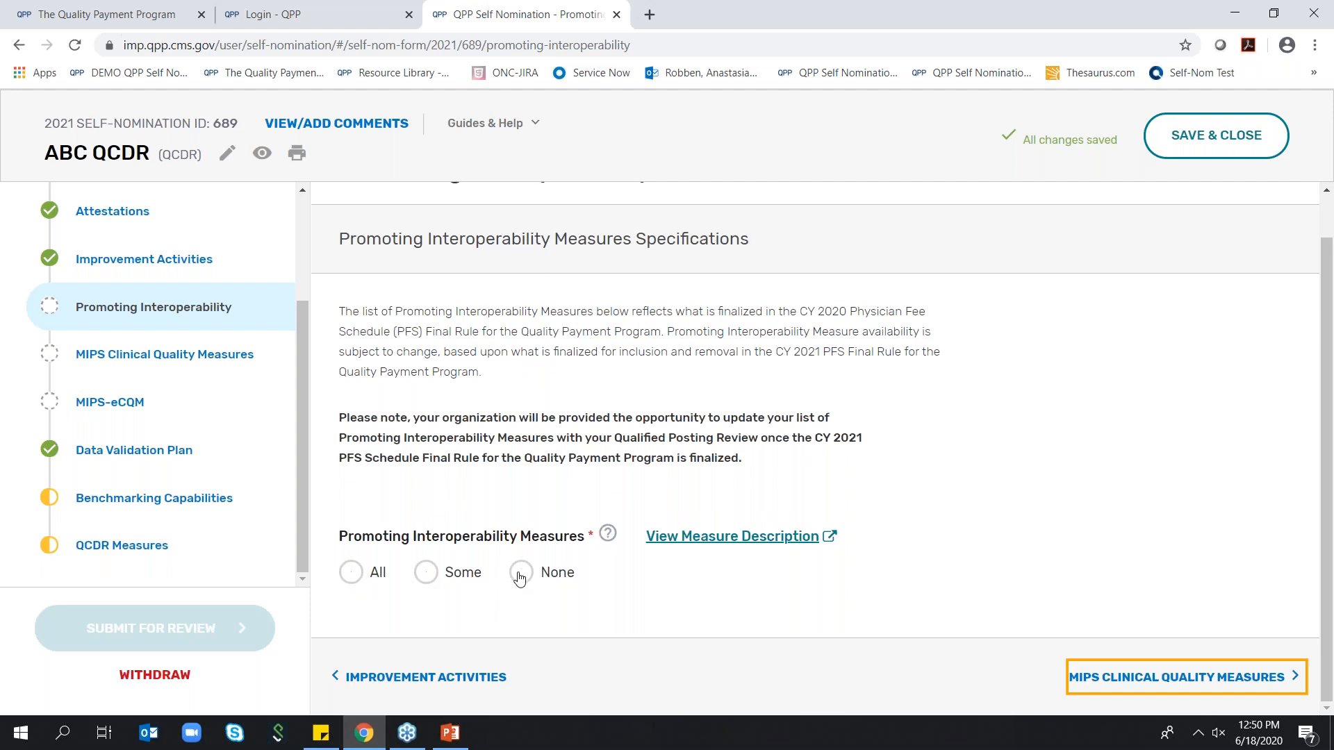
{"action": "left_click", "coordinate": [351, 574]}
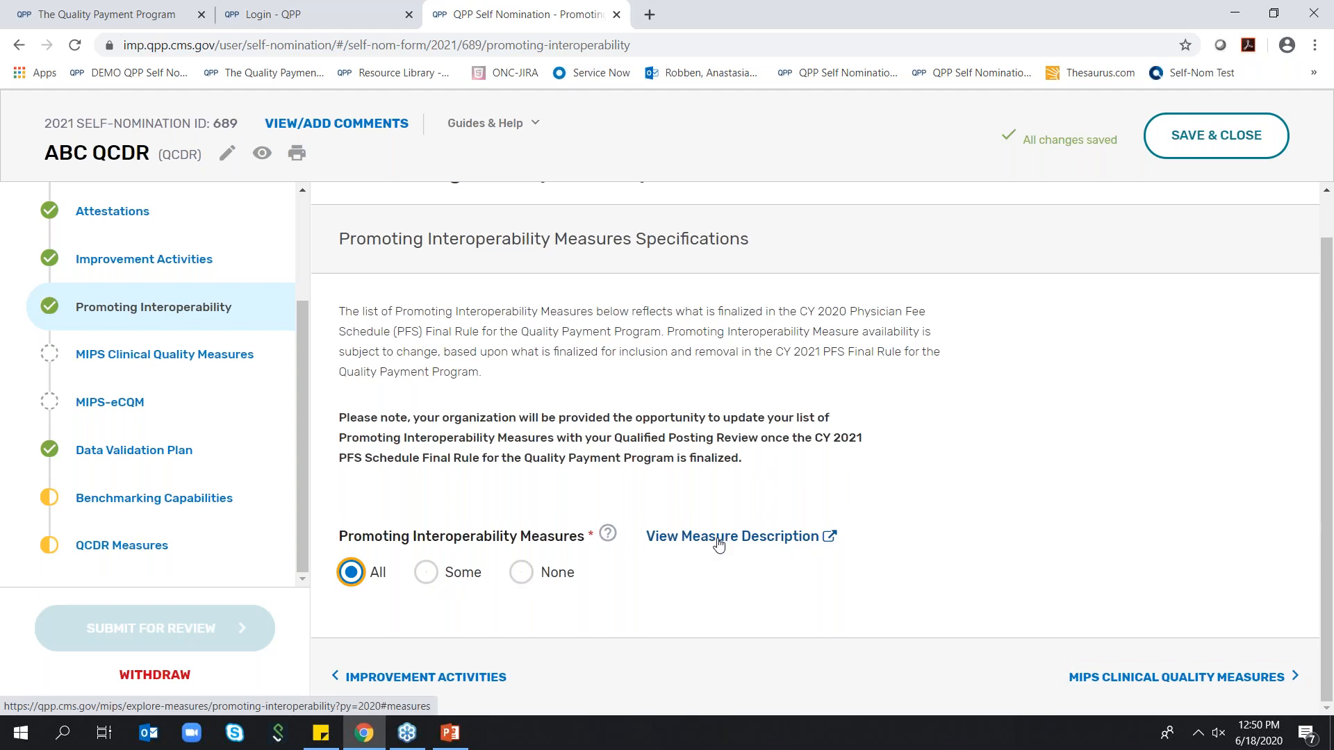
{"action": "left_click", "coordinate": [424, 581]}
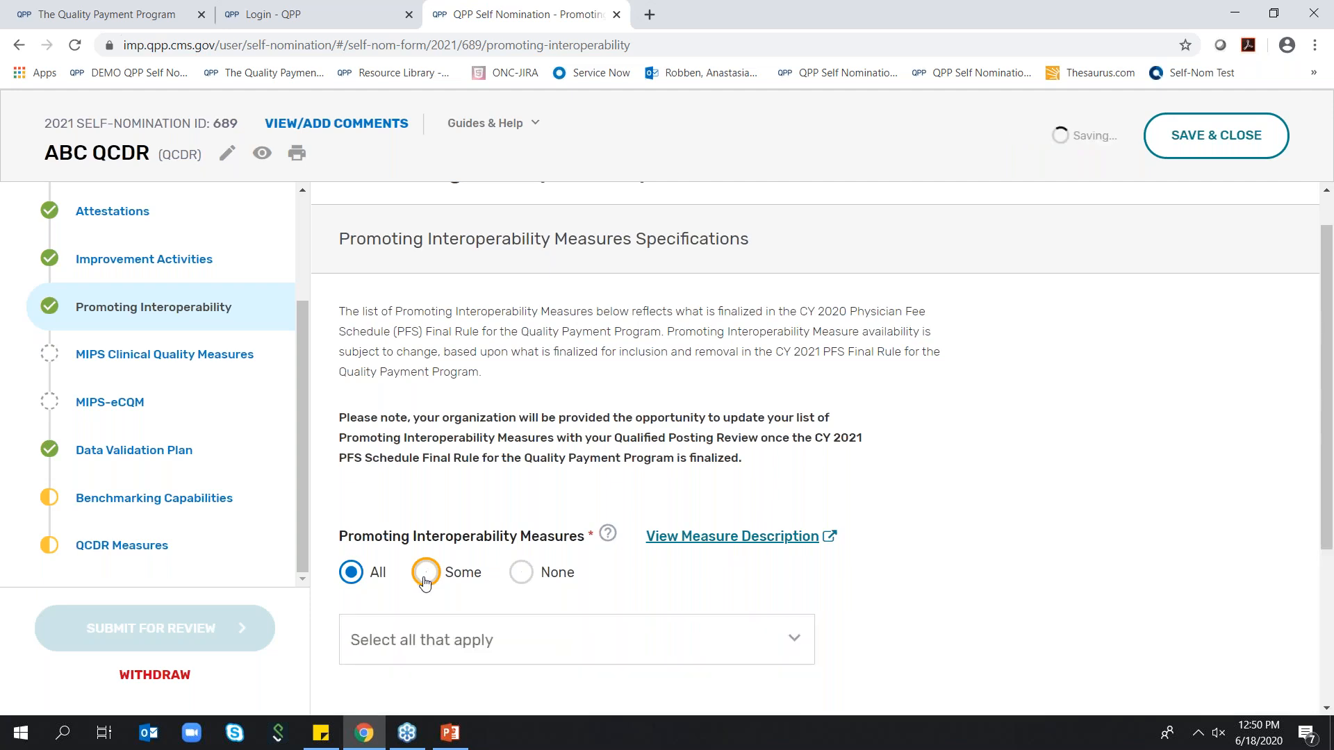
{"action": "scroll", "coordinate": [424, 585], "scroll_direction": "down", "scroll_amount": 2}
{"action": "left_click", "coordinate": [577, 463]}
{"action": "left_click", "coordinate": [581, 517]}
{"action": "left_click", "coordinate": [582, 566]}
{"action": "left_click", "coordinate": [560, 615]}
{"action": "left_click", "coordinate": [902, 485]}
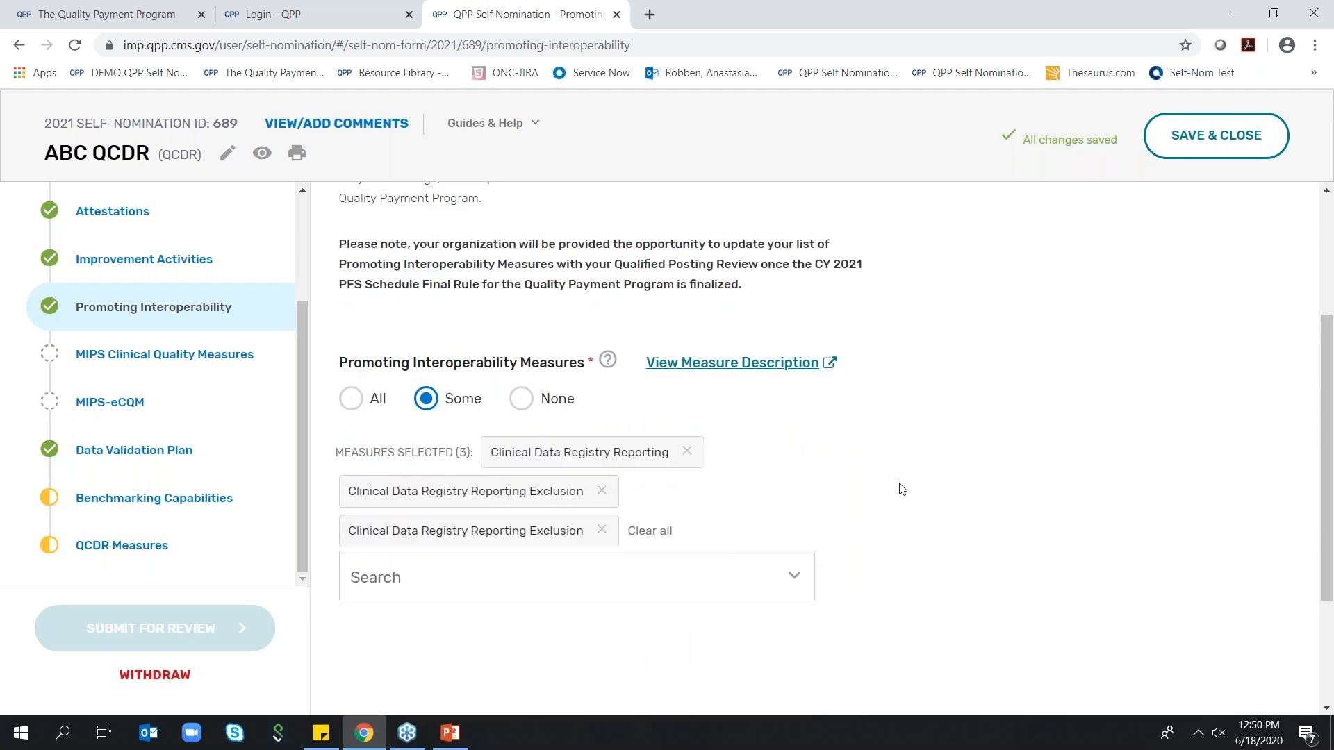
{"action": "scroll", "coordinate": [906, 484], "scroll_direction": "up", "scroll_amount": 1}
{"action": "scroll", "coordinate": [907, 485], "scroll_direction": "up", "scroll_amount": 1}
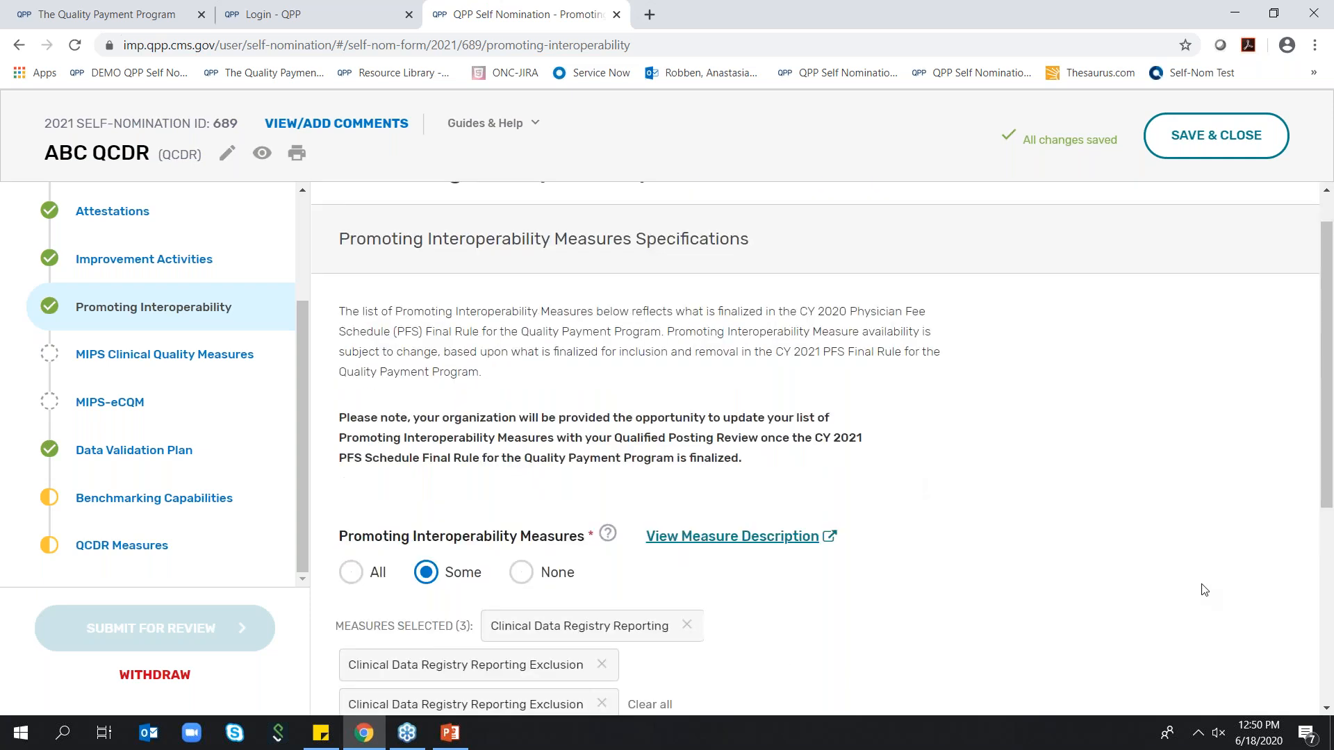
{"action": "scroll", "coordinate": [1154, 507], "scroll_direction": "down", "scroll_amount": 2}
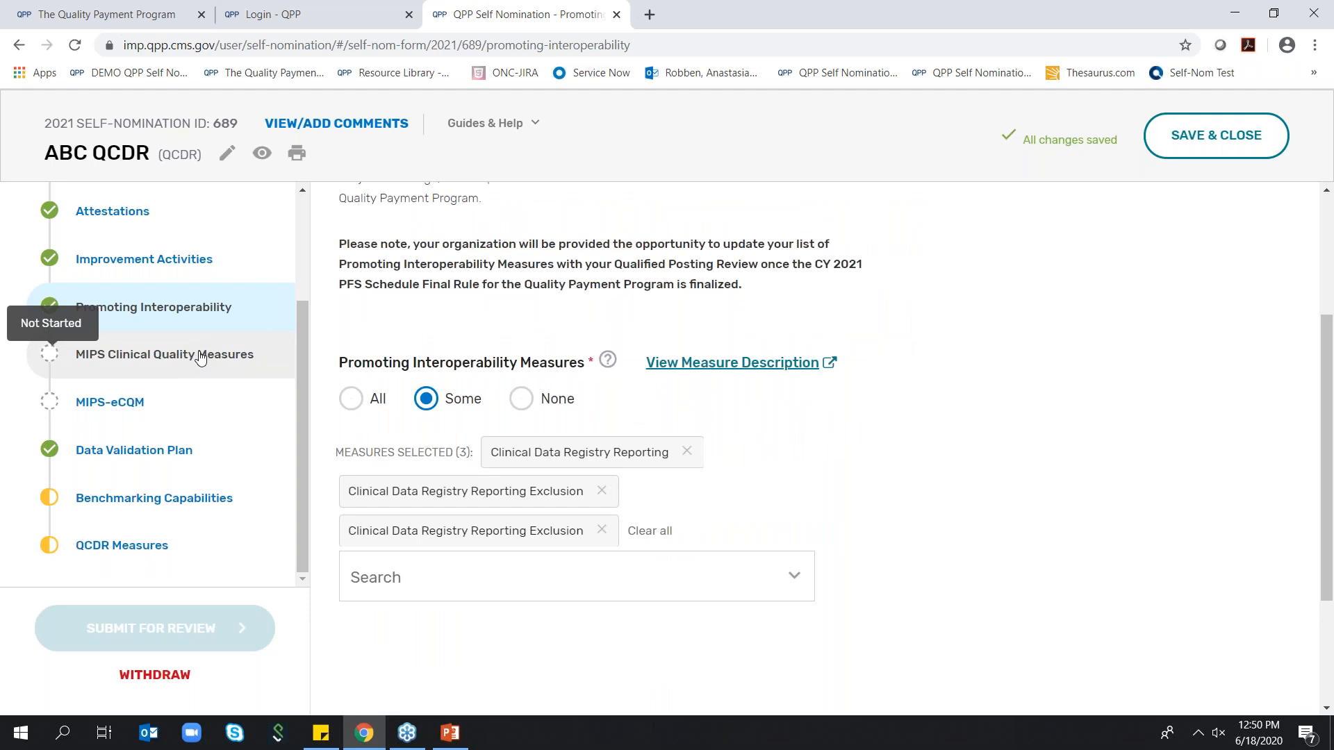
{"action": "scroll", "coordinate": [528, 304], "scroll_direction": "up", "scroll_amount": 2}
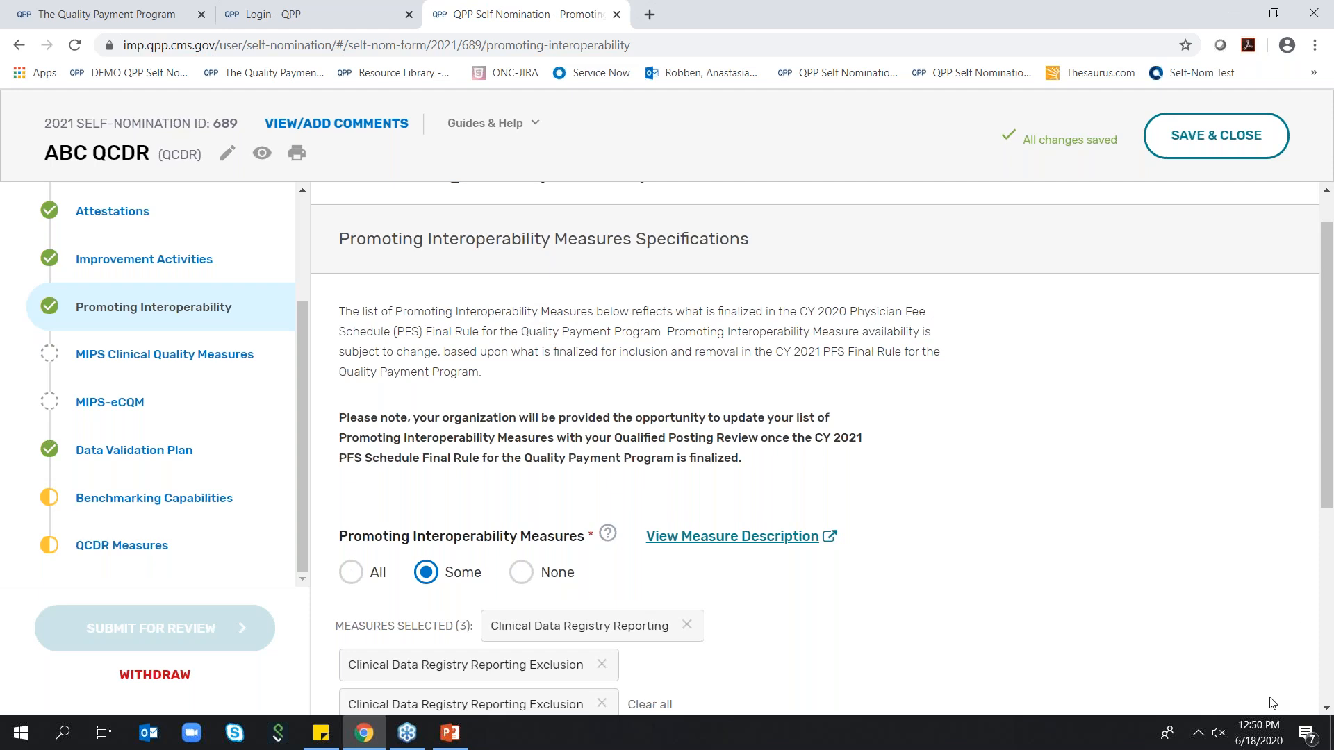
{"action": "left_click", "coordinate": [1265, 715]}
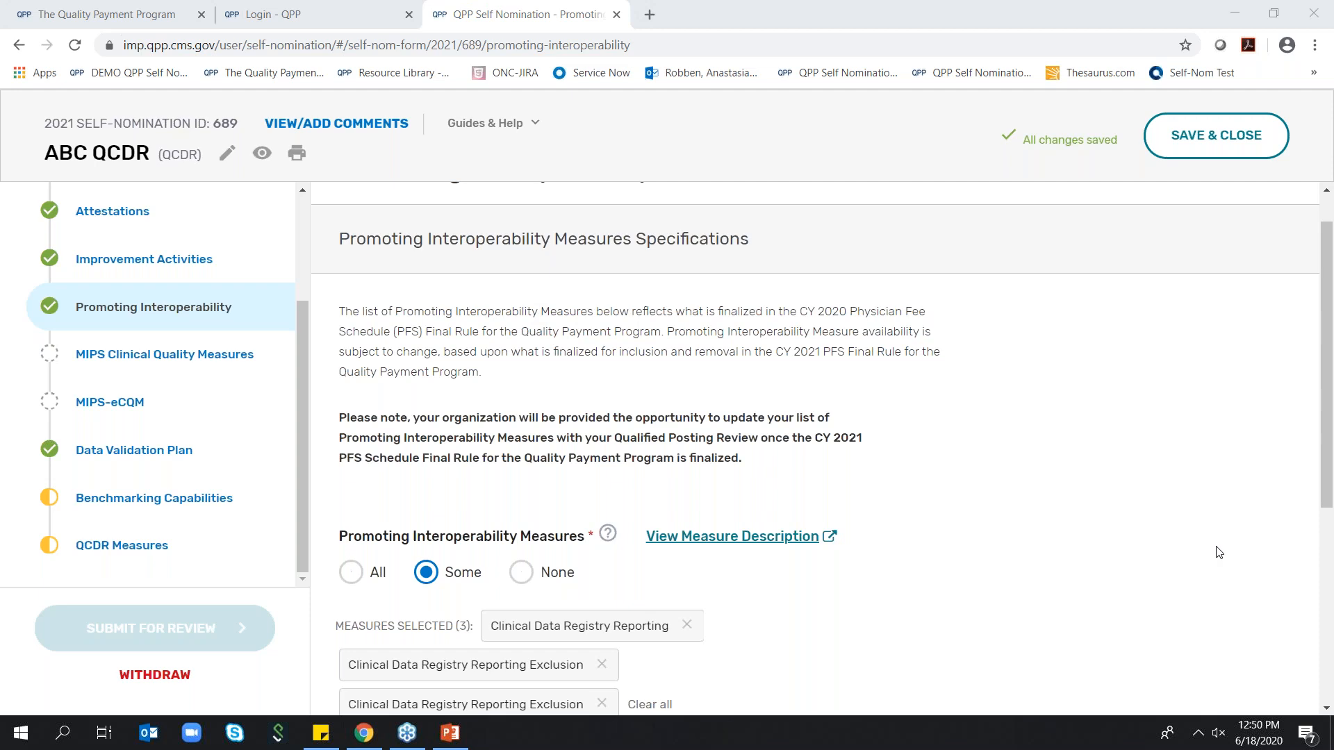
{"action": "scroll", "coordinate": [1131, 545], "scroll_direction": "down", "scroll_amount": 5}
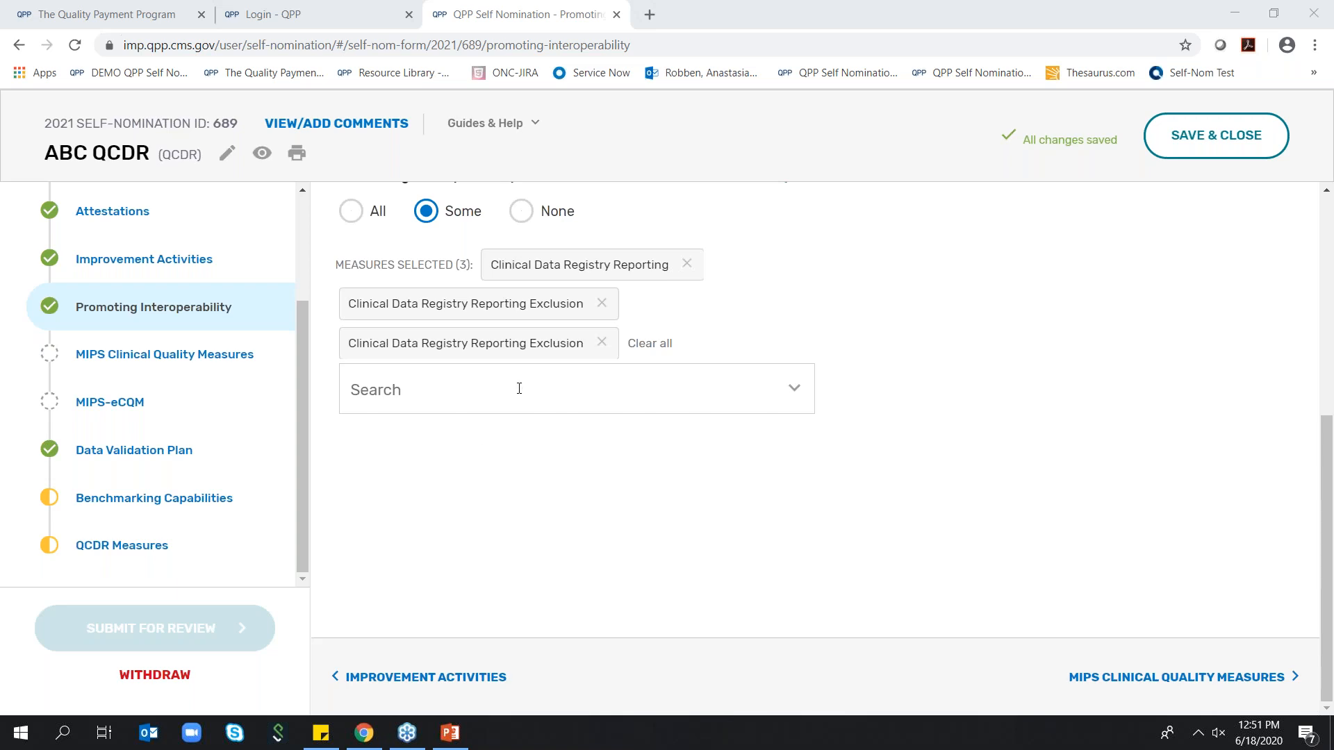
Review the Promoting Interoperability note and measure selection, and go on to the MIPS Clinical Quality Measures section
{"action": "scroll", "coordinate": [858, 343], "scroll_direction": "up", "scroll_amount": 2}
{"action": "scroll", "coordinate": [858, 345], "scroll_direction": "up", "scroll_amount": 2}
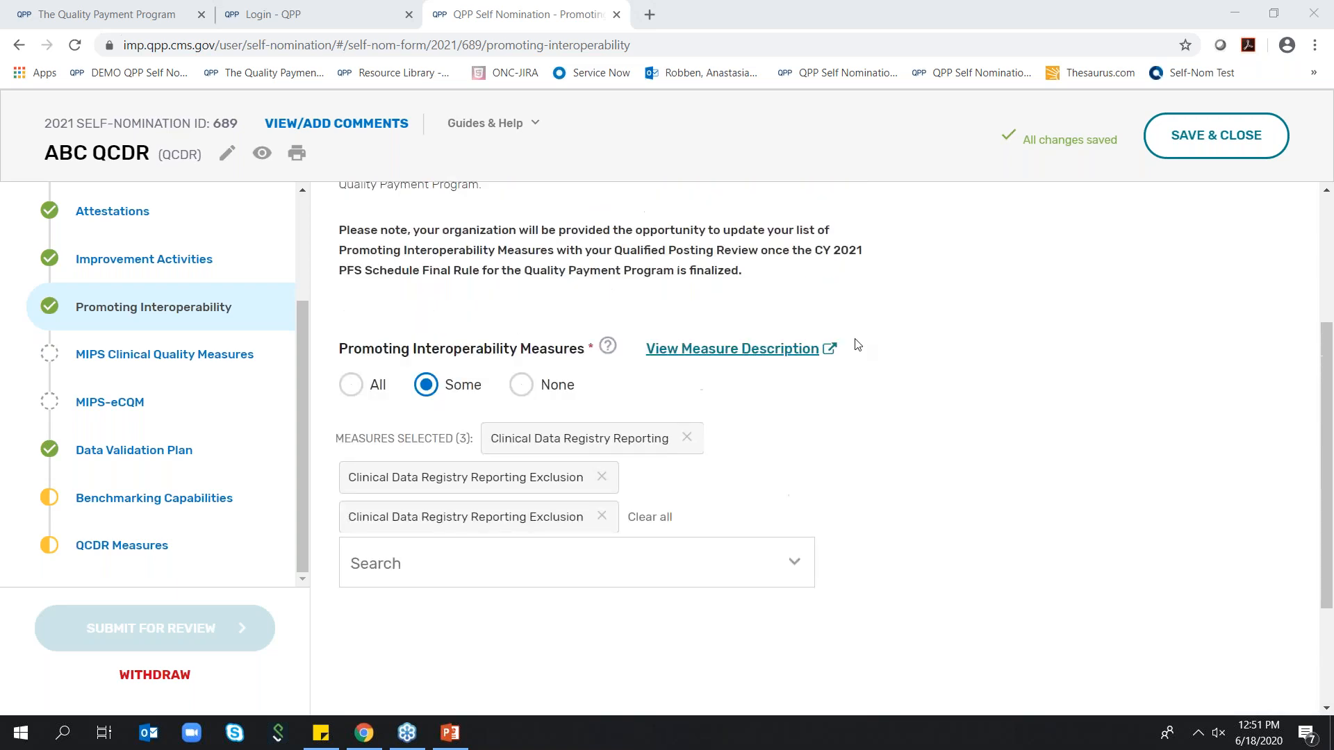
{"action": "scroll", "coordinate": [859, 346], "scroll_direction": "up", "scroll_amount": 2}
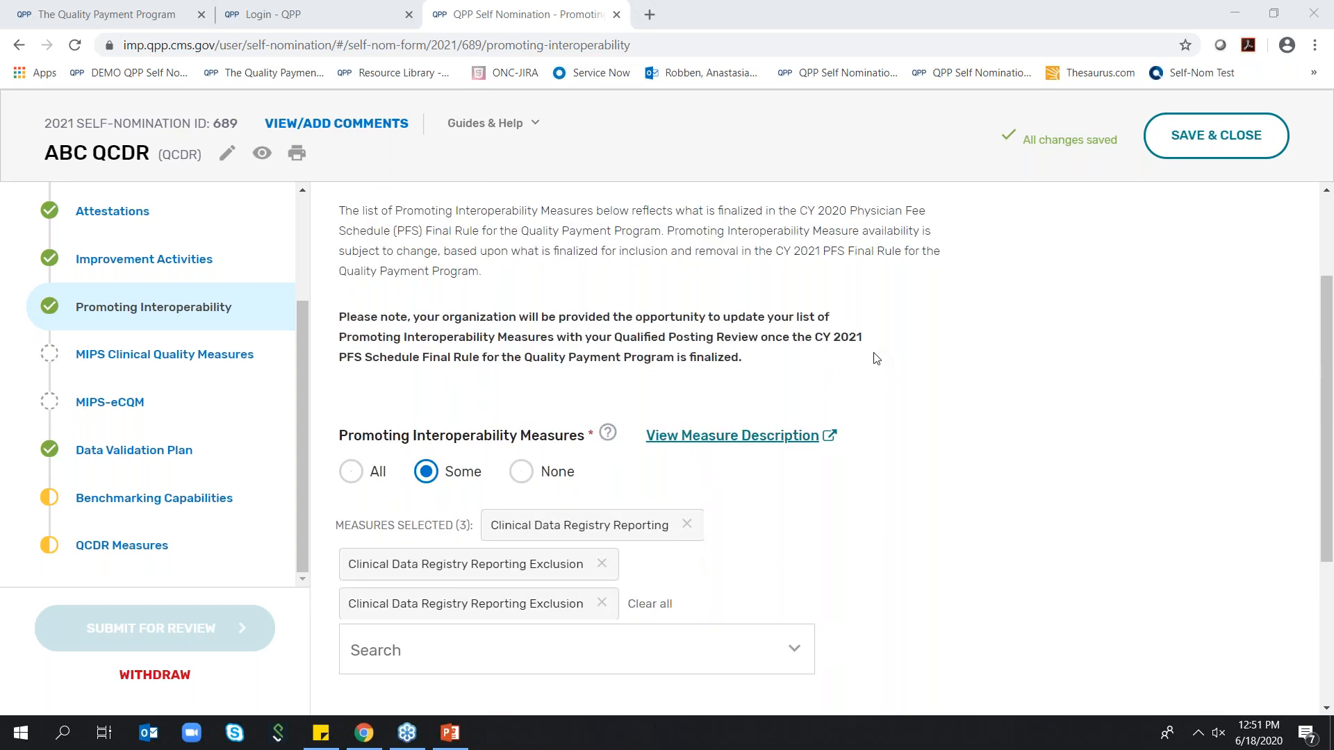
{"action": "scroll", "coordinate": [1126, 486], "scroll_direction": "down", "scroll_amount": 6}
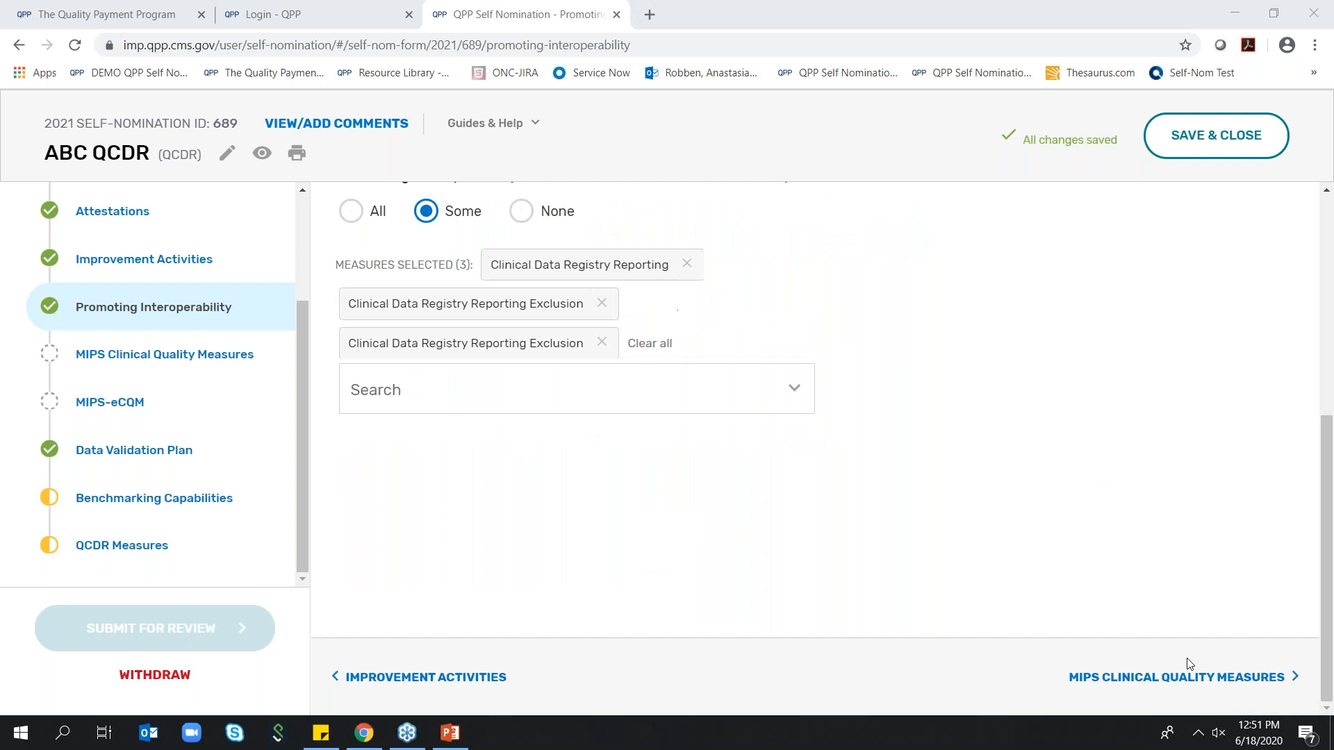
{"action": "left_click", "coordinate": [1193, 676]}
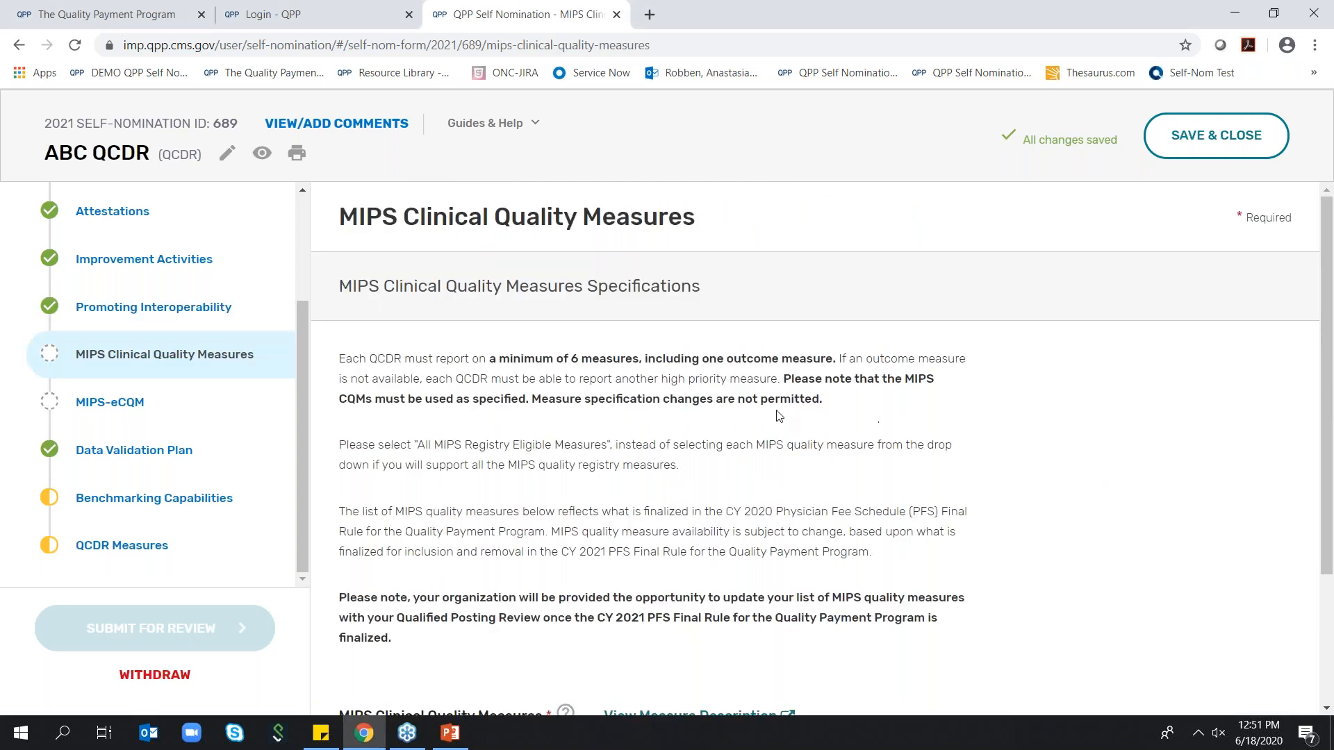
Set MIPS Clinical Quality Measures to Some and select Quality IDs 001, 005, 006, 007, 008 and 012
{"action": "scroll", "coordinate": [789, 417], "scroll_direction": "down", "scroll_amount": 1}
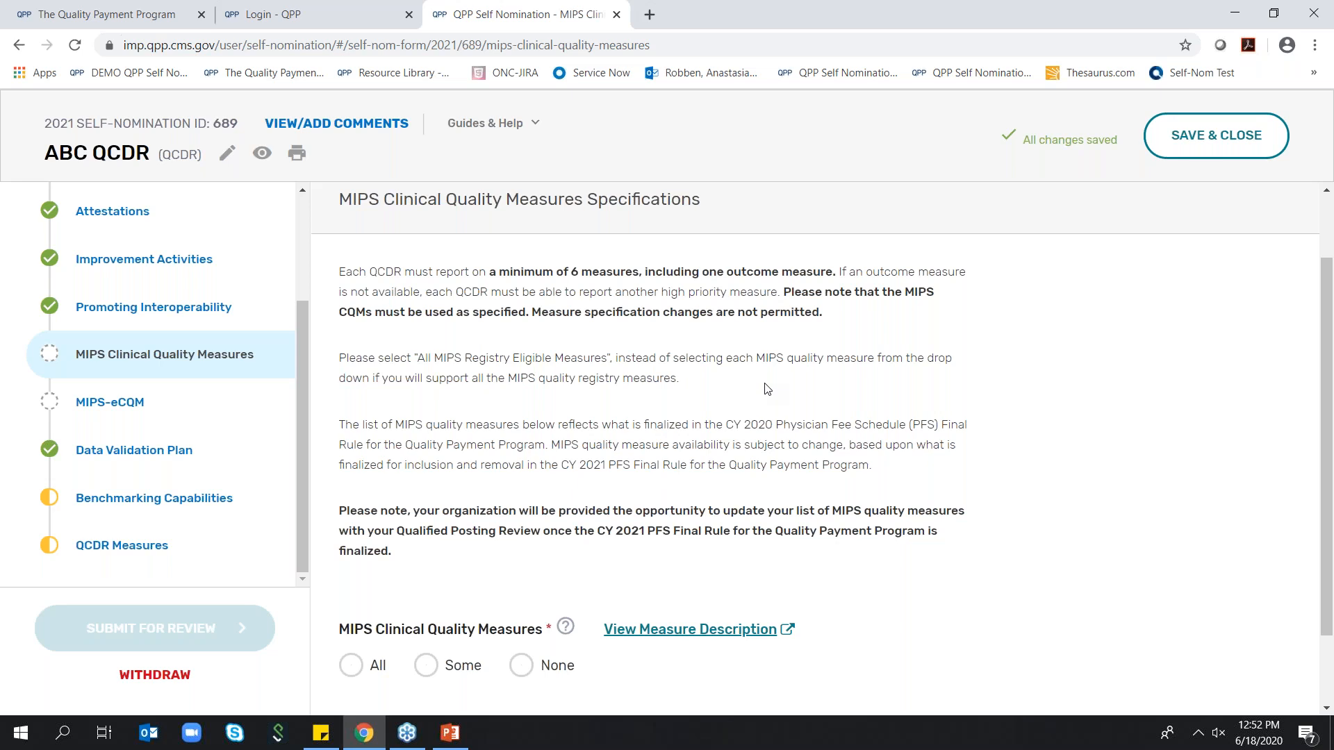
{"action": "scroll", "coordinate": [764, 387], "scroll_direction": "down", "scroll_amount": 2}
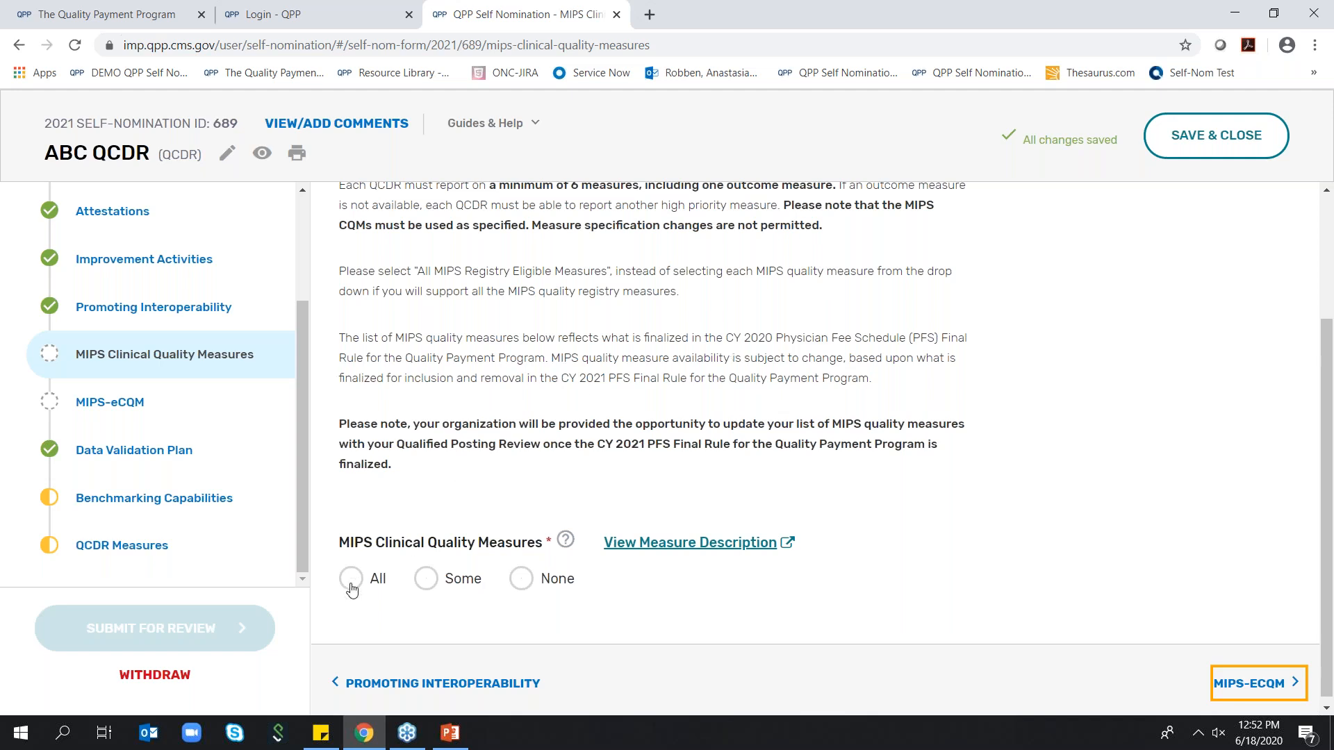
{"action": "left_click", "coordinate": [428, 581]}
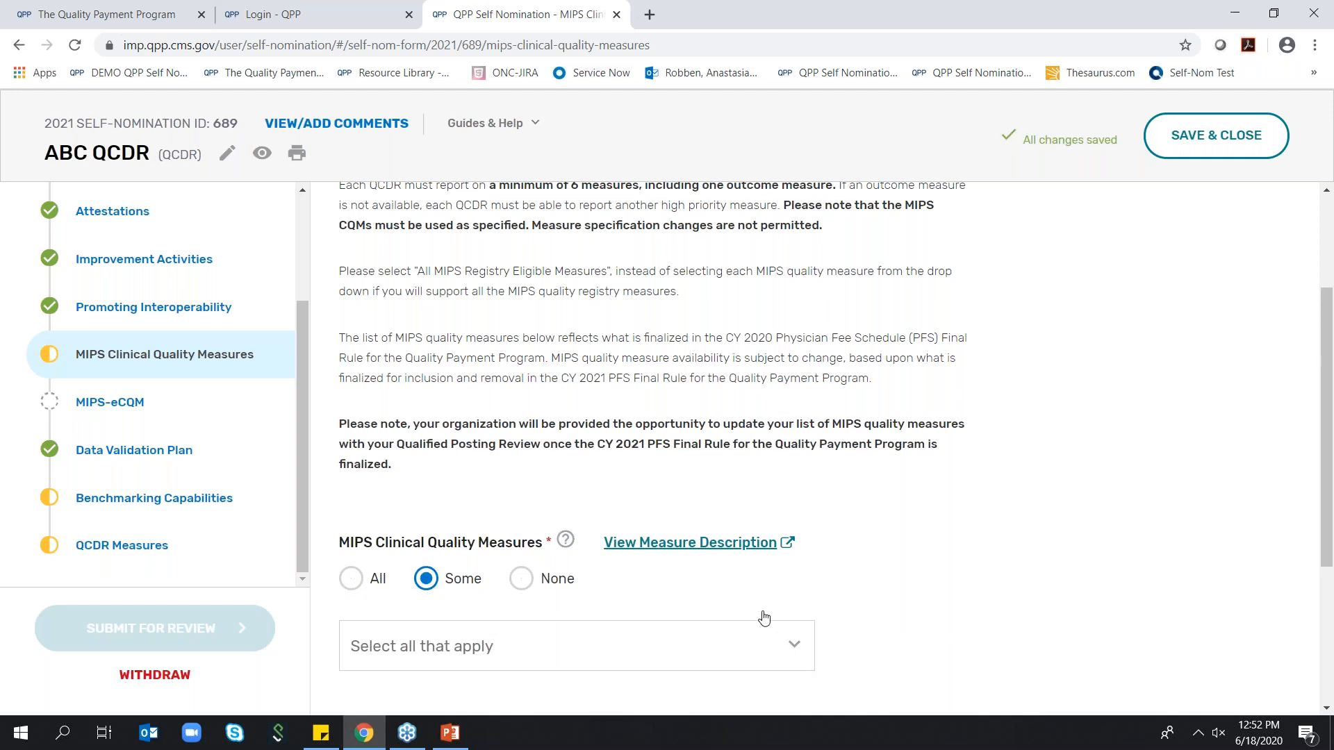
{"action": "left_click", "coordinate": [765, 636]}
{"action": "left_click", "coordinate": [371, 433]}
{"action": "left_click", "coordinate": [367, 472]}
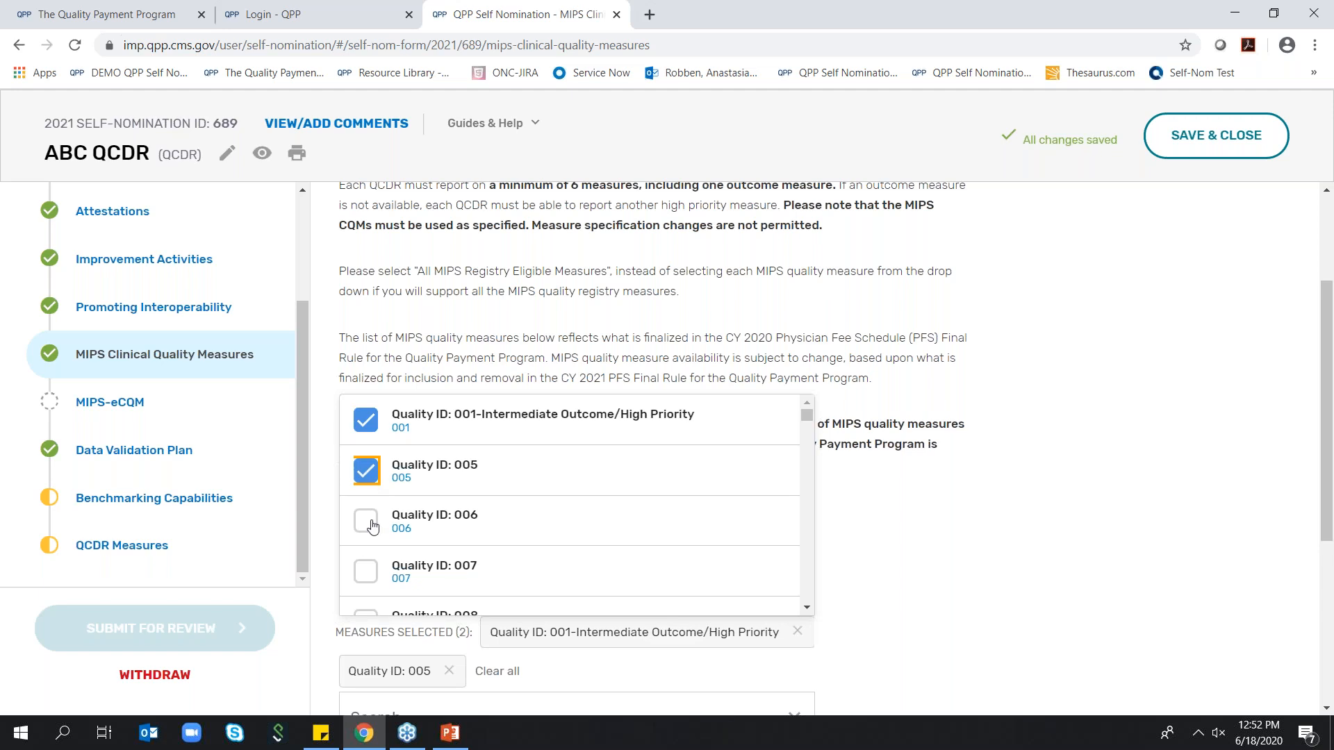
{"action": "left_click", "coordinate": [369, 523]}
{"action": "left_click", "coordinate": [368, 571]}
{"action": "scroll", "coordinate": [368, 572], "scroll_direction": "down", "scroll_amount": 1}
{"action": "left_click", "coordinate": [369, 533]}
{"action": "left_click", "coordinate": [369, 583]}
{"action": "left_click", "coordinate": [913, 513]}
{"action": "scroll", "coordinate": [914, 514], "scroll_direction": "down", "scroll_amount": 2}
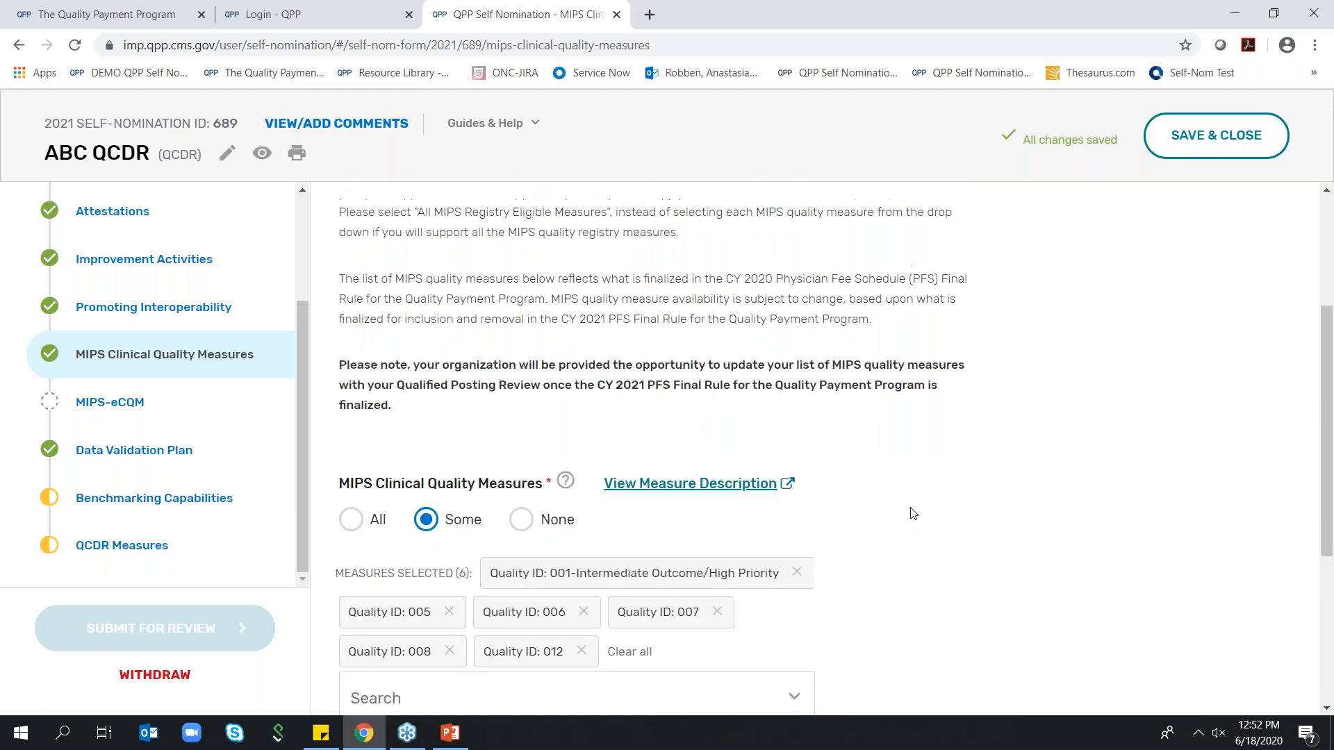
{"action": "left_click", "coordinate": [704, 379]}
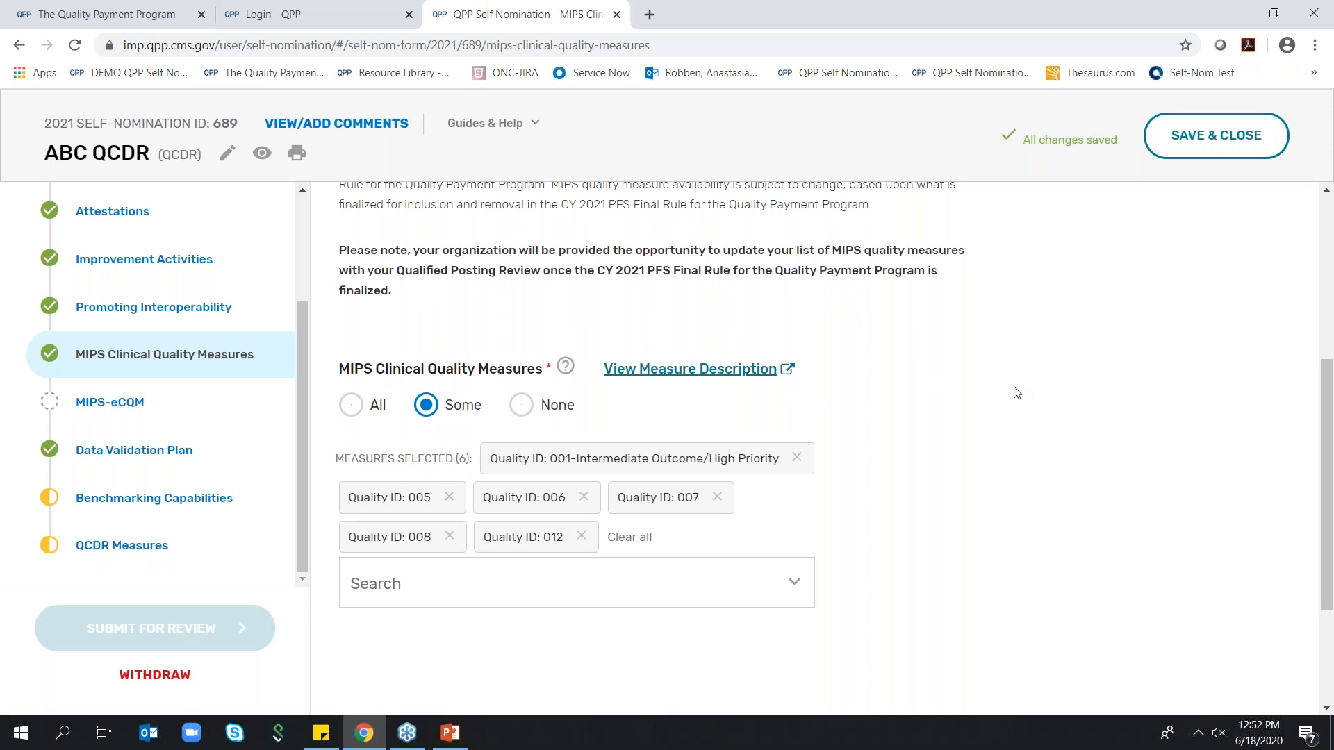
Go on to the MIPS-eCQM section, set MIPS eCQMs to Some and select Quality IDs 001, 005, 007 and 008
{"action": "scroll", "coordinate": [1019, 393], "scroll_direction": "down", "scroll_amount": 3}
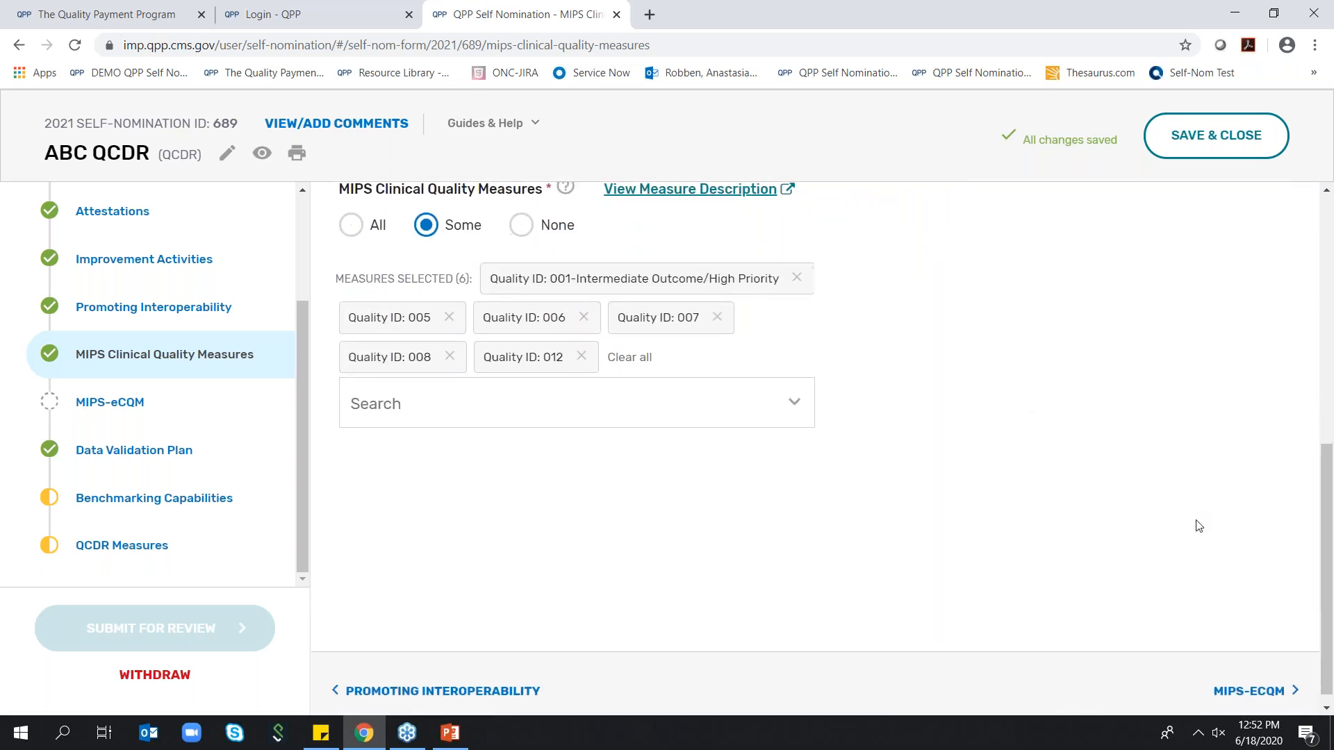
{"action": "left_click", "coordinate": [1249, 684]}
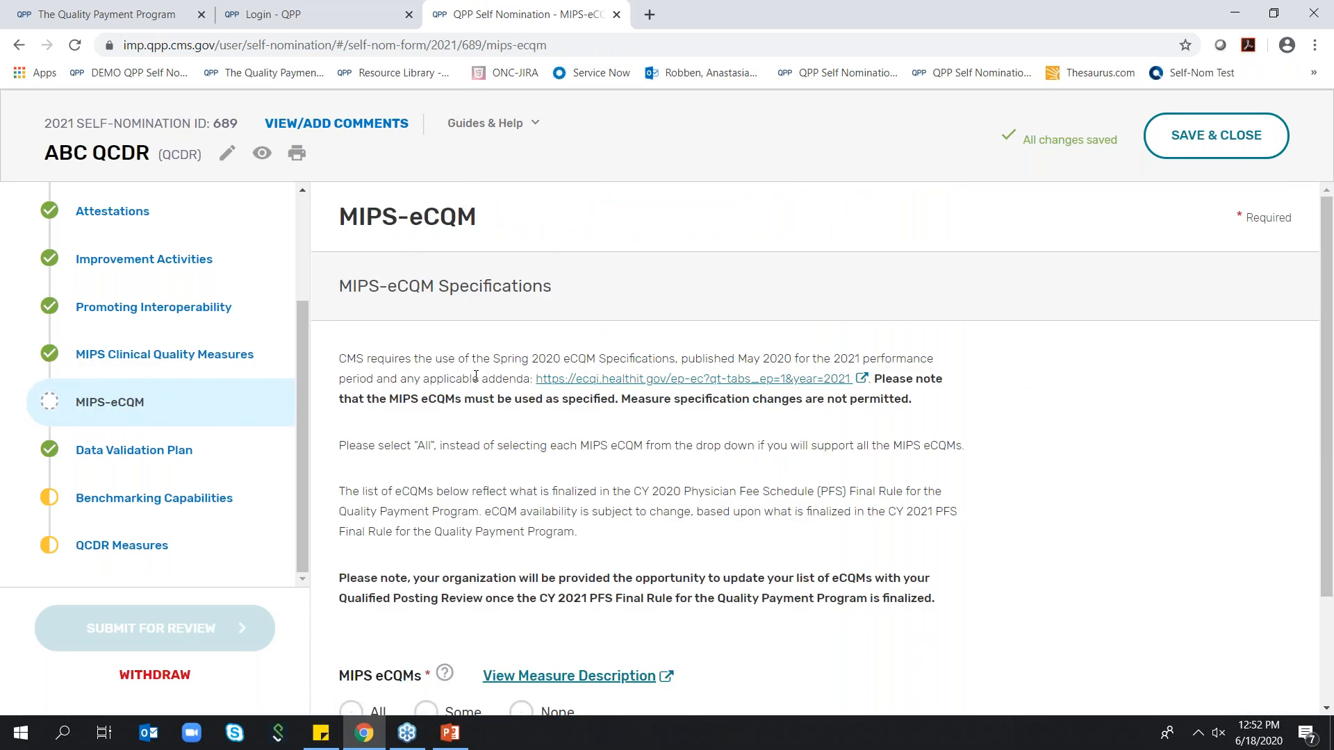
{"action": "scroll", "coordinate": [476, 376], "scroll_direction": "down", "scroll_amount": 1}
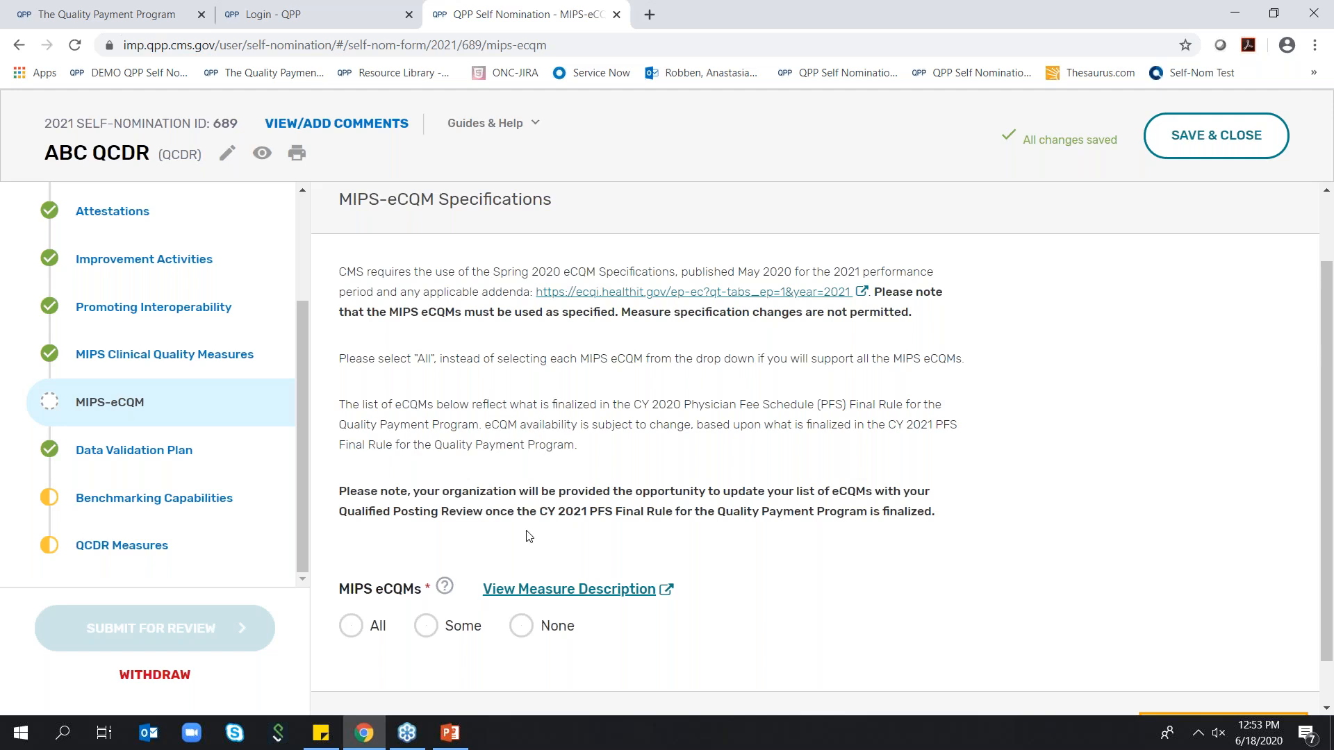
{"action": "scroll", "coordinate": [543, 505], "scroll_direction": "down", "scroll_amount": 1}
{"action": "left_click", "coordinate": [426, 567]}
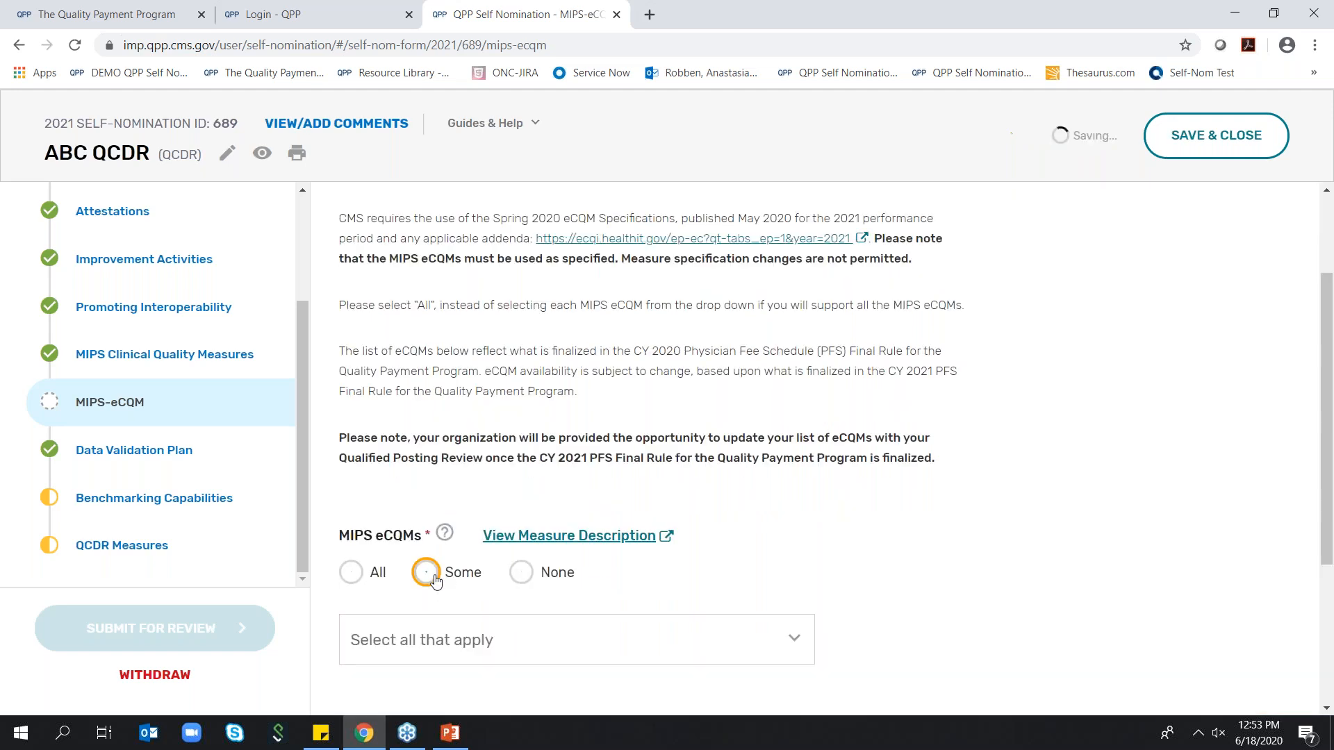
{"action": "scroll", "coordinate": [789, 471], "scroll_direction": "down", "scroll_amount": 3}
{"action": "left_click", "coordinate": [792, 466]}
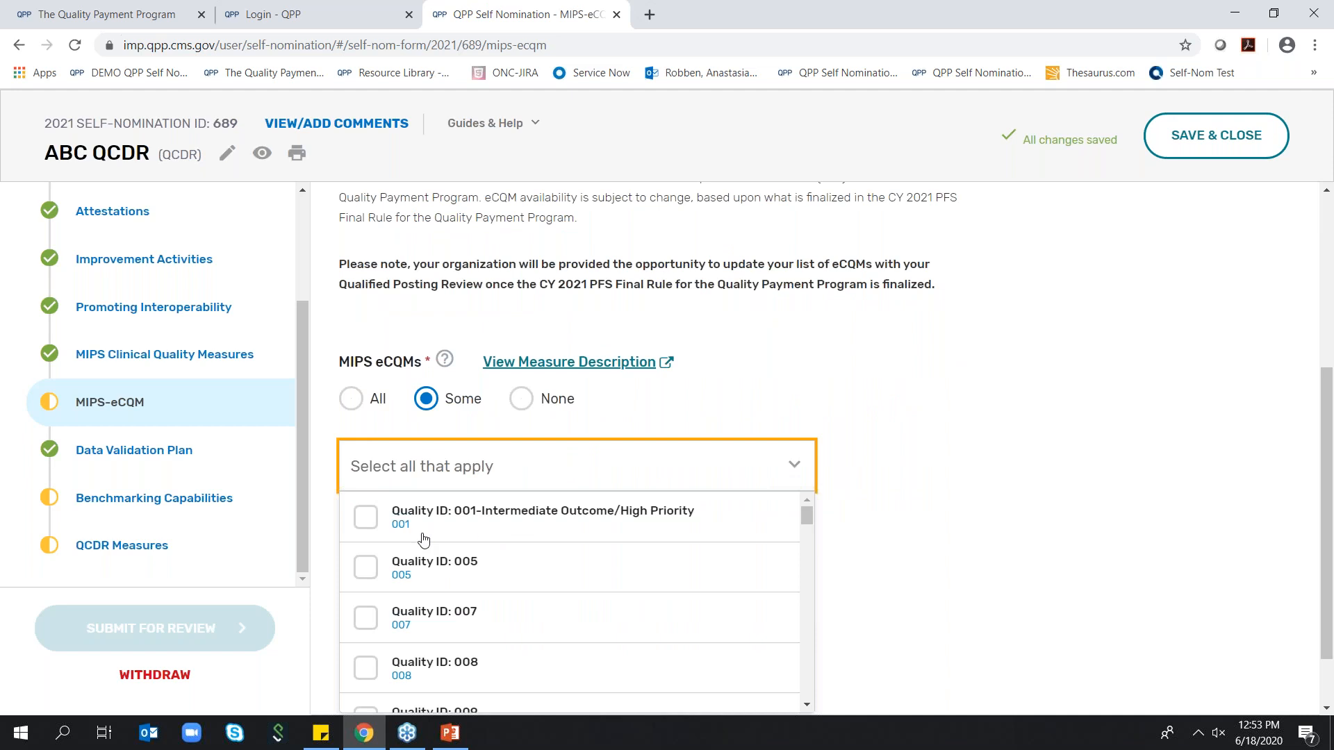
{"action": "left_click", "coordinate": [367, 517]}
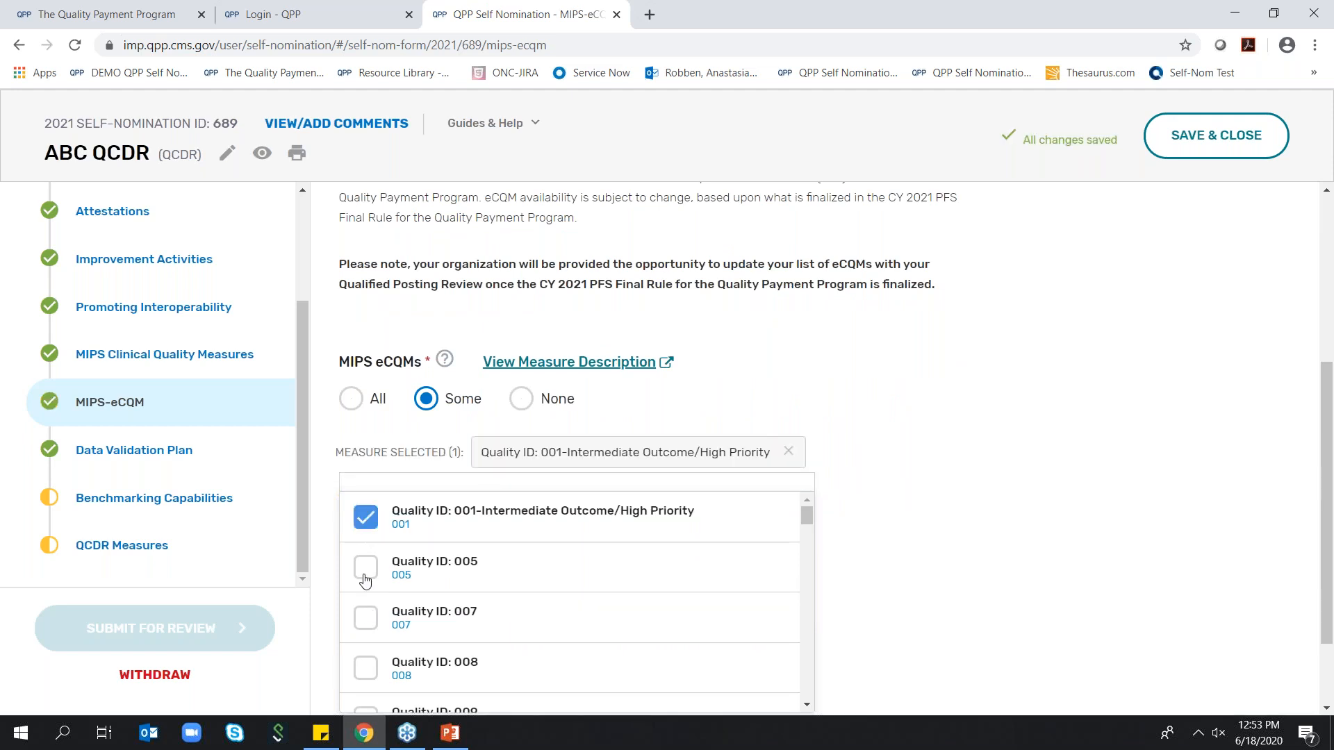
{"action": "left_click", "coordinate": [365, 569]}
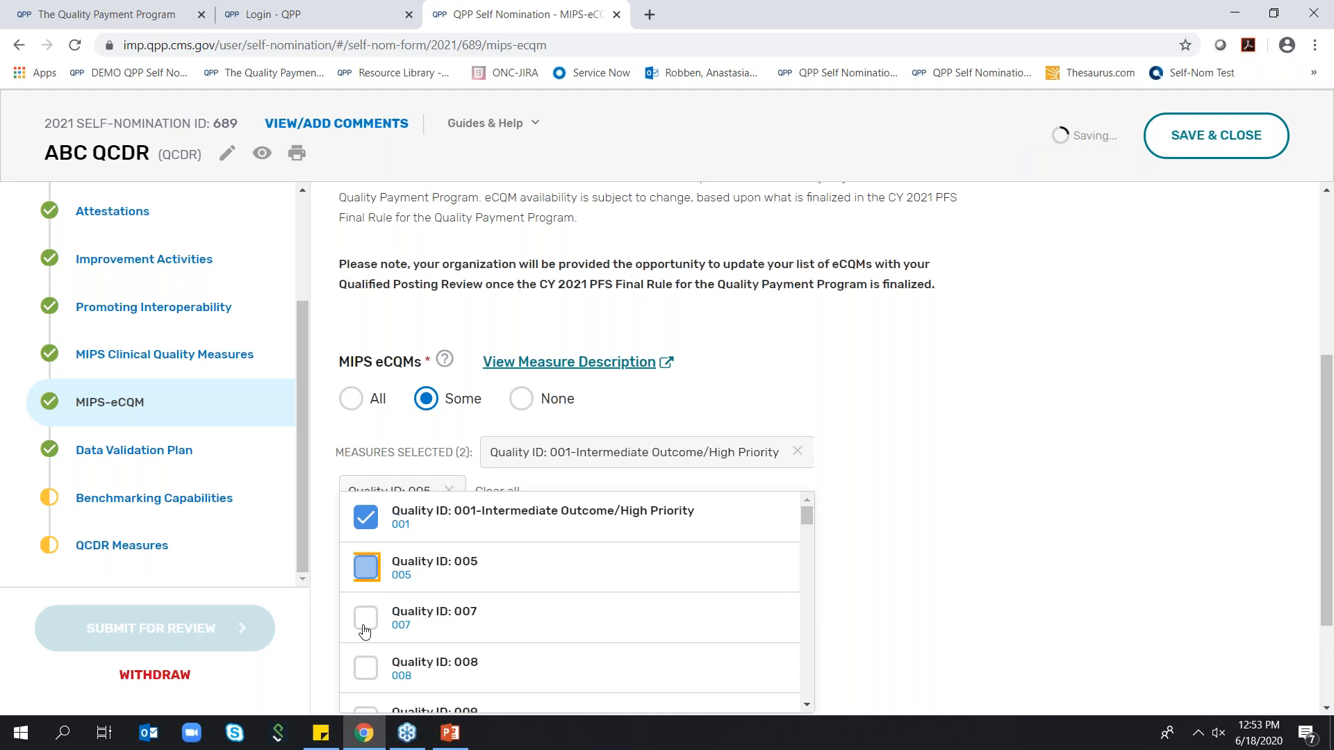
{"action": "left_click", "coordinate": [366, 617]}
{"action": "left_click", "coordinate": [365, 668]}
{"action": "left_click", "coordinate": [805, 345]}
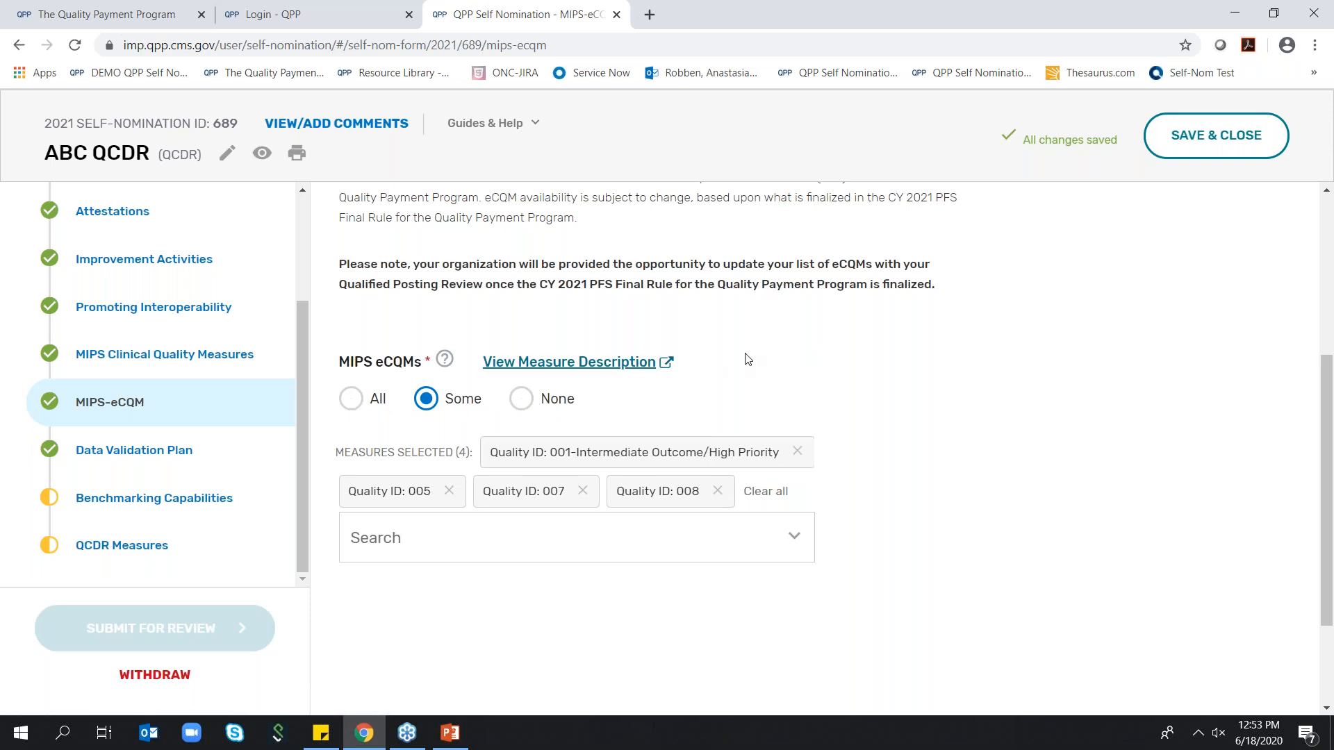
Go on to the Data Validation Plan section and review its questions, from MIPS eligibility verification through the randomized and detailed audit processes
{"action": "scroll", "coordinate": [785, 358], "scroll_direction": "down", "scroll_amount": 3}
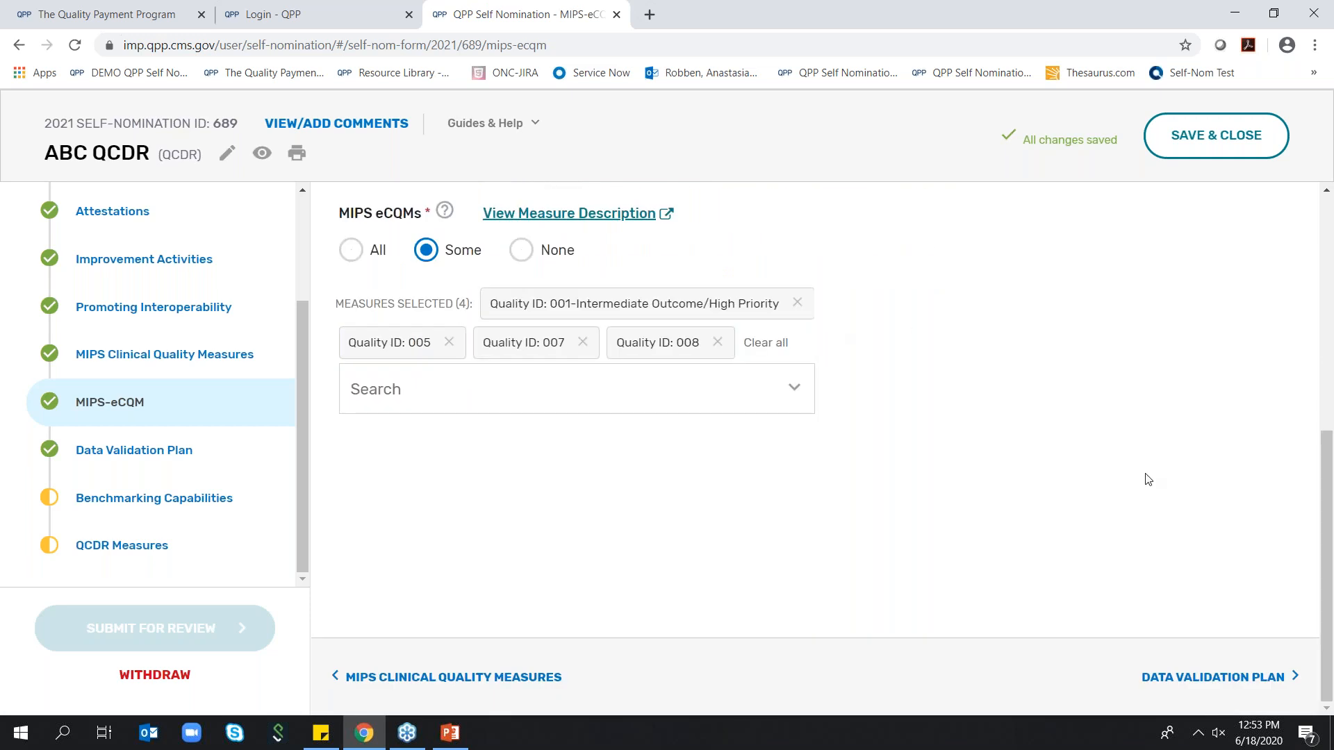
{"action": "left_click", "coordinate": [1209, 677]}
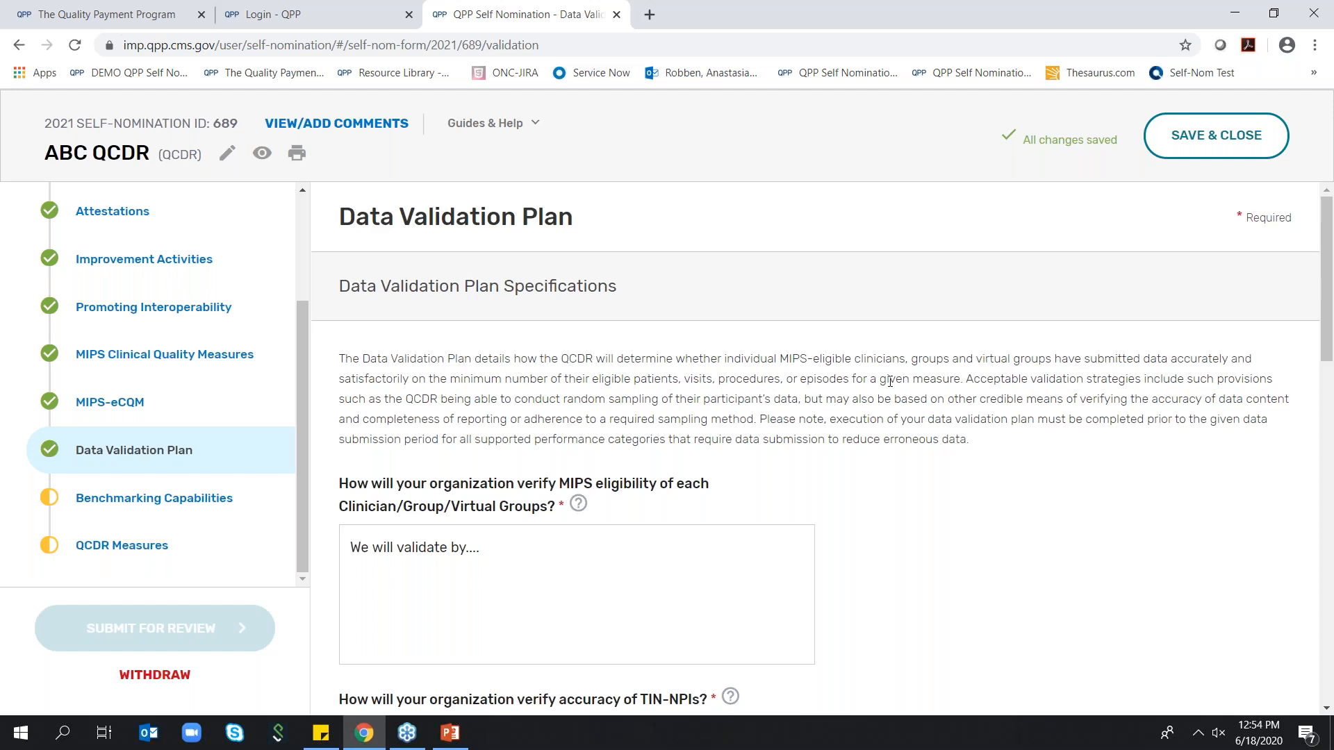
{"action": "scroll", "coordinate": [562, 388], "scroll_direction": "down", "scroll_amount": 2}
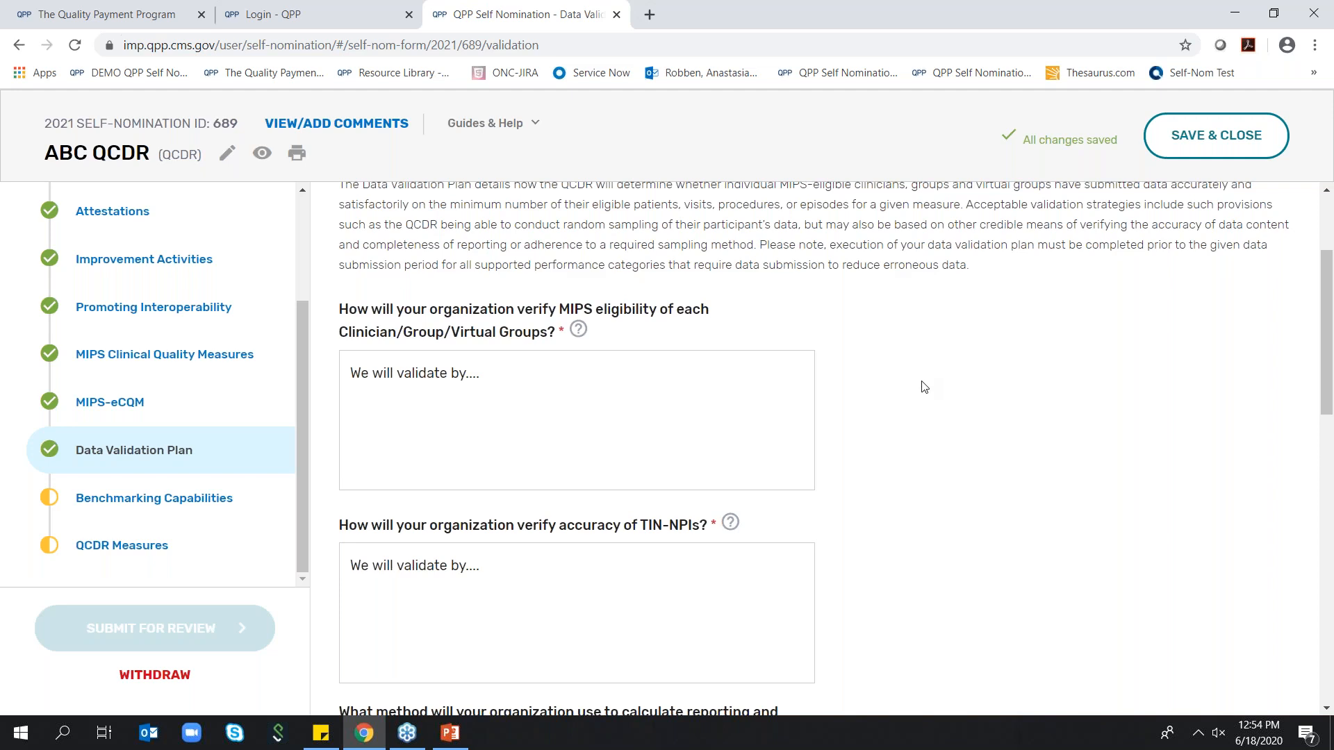
{"action": "scroll", "coordinate": [924, 387], "scroll_direction": "down", "scroll_amount": 4}
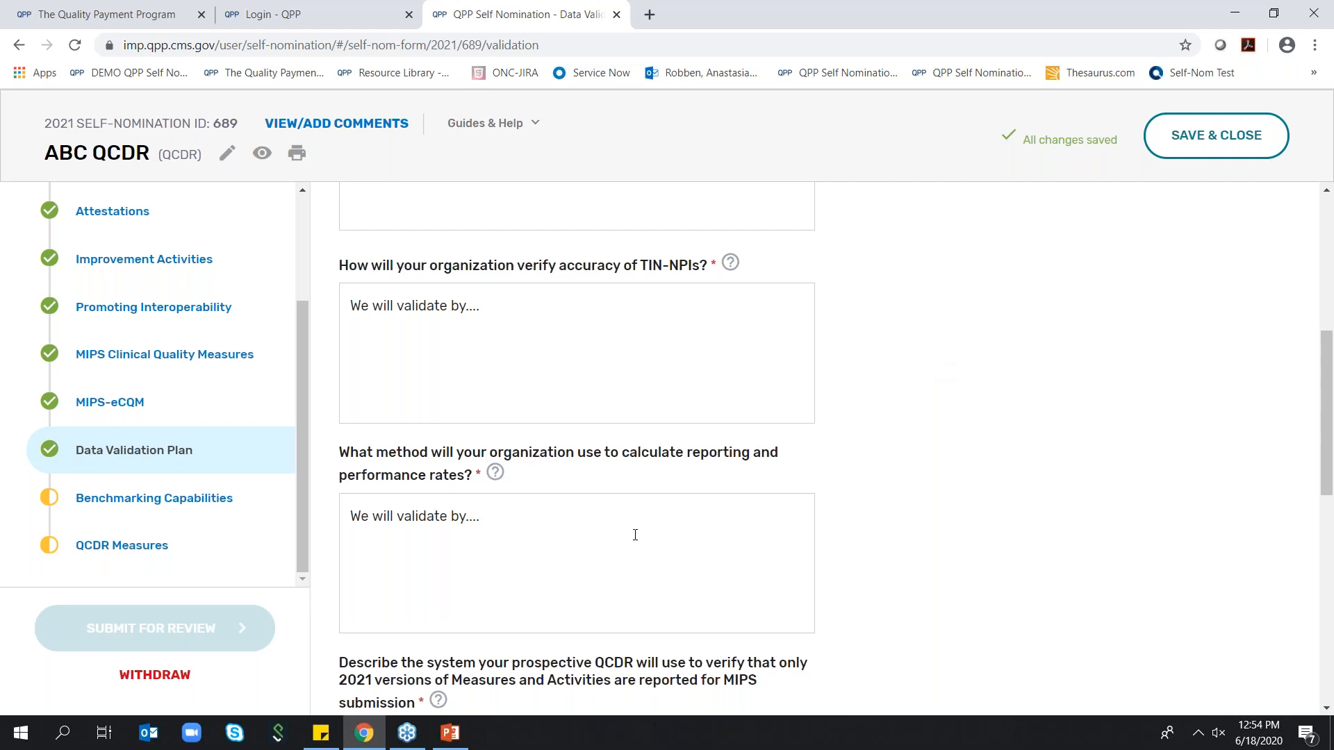
{"action": "scroll", "coordinate": [628, 516], "scroll_direction": "down", "scroll_amount": 1}
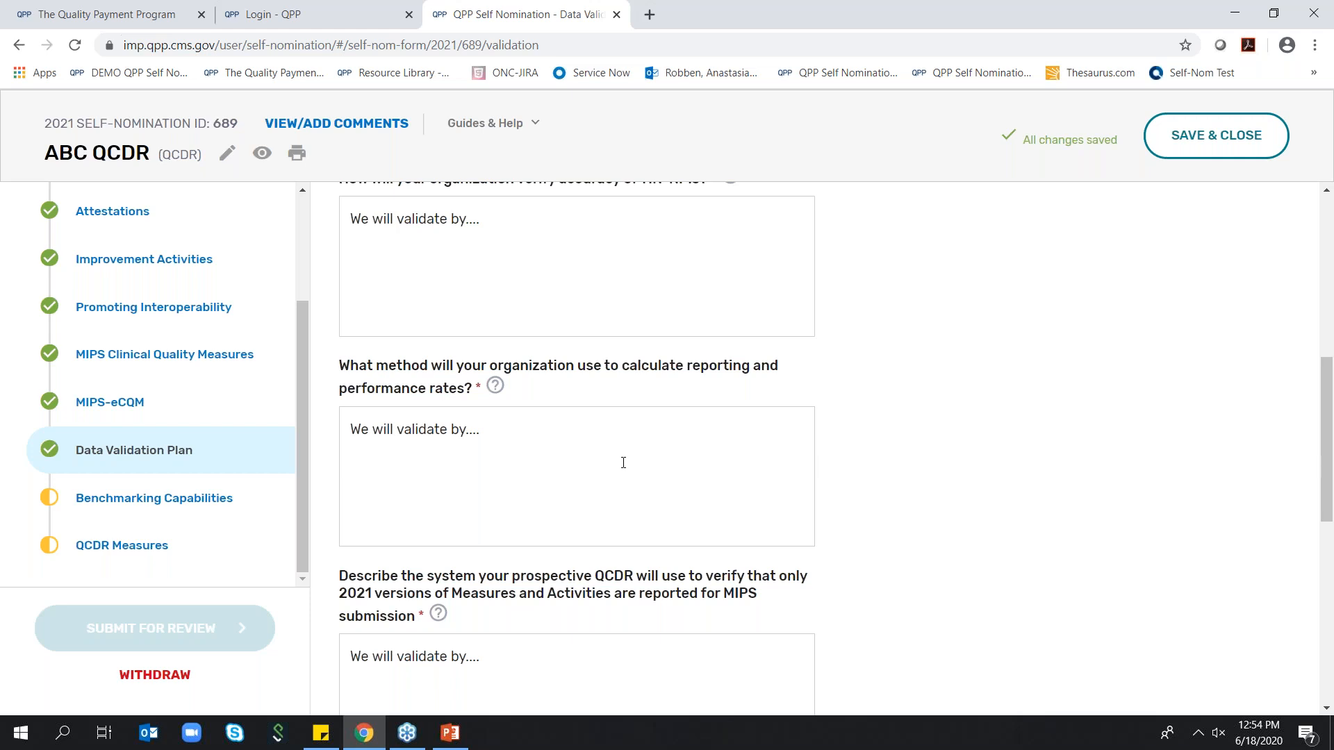
{"action": "scroll", "coordinate": [638, 467], "scroll_direction": "down", "scroll_amount": 3}
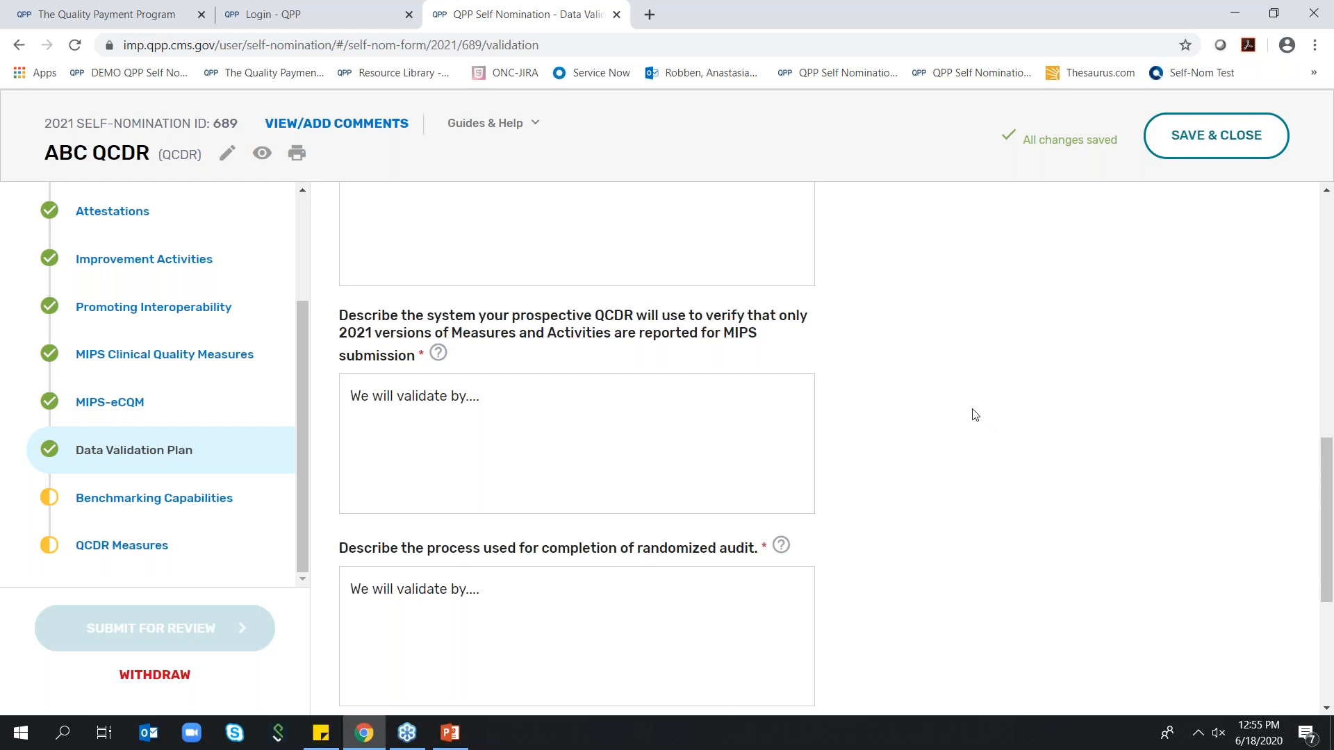
{"action": "scroll", "coordinate": [975, 415], "scroll_direction": "down", "scroll_amount": 1}
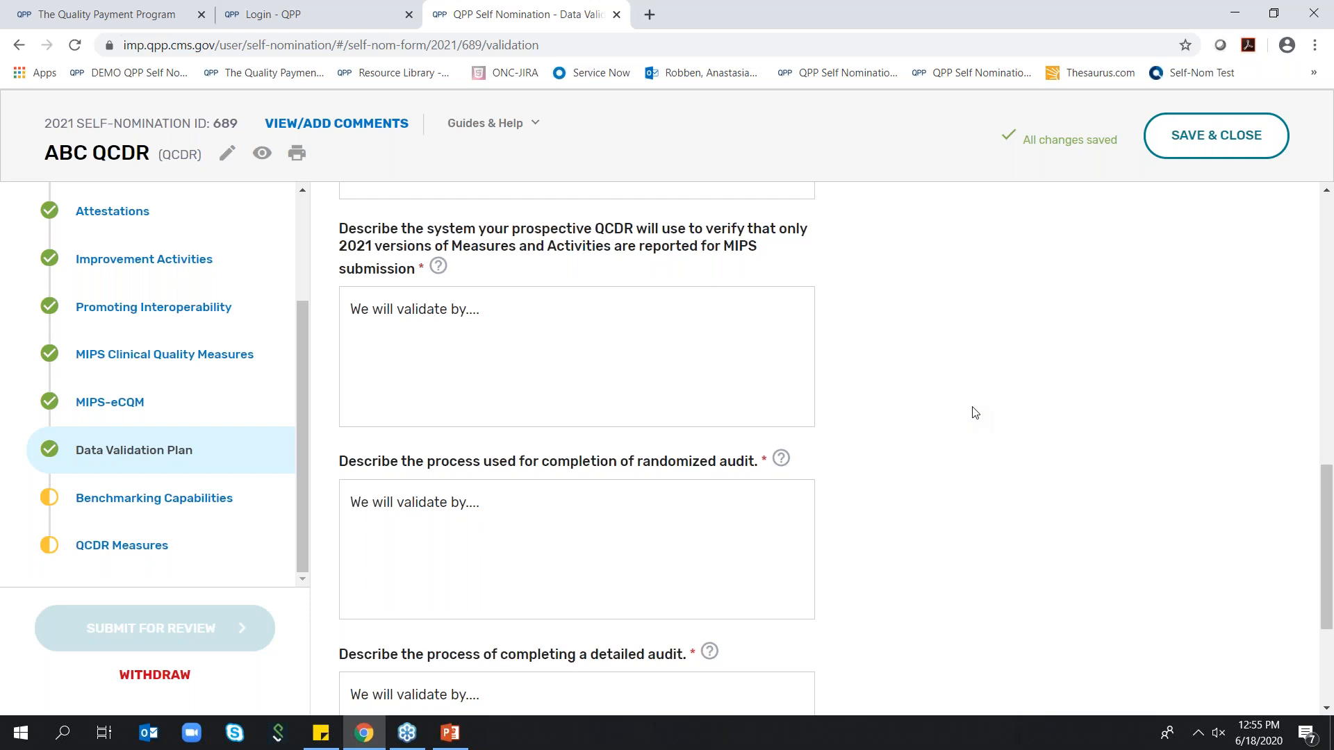
{"action": "scroll", "coordinate": [975, 413], "scroll_direction": "down", "scroll_amount": 2}
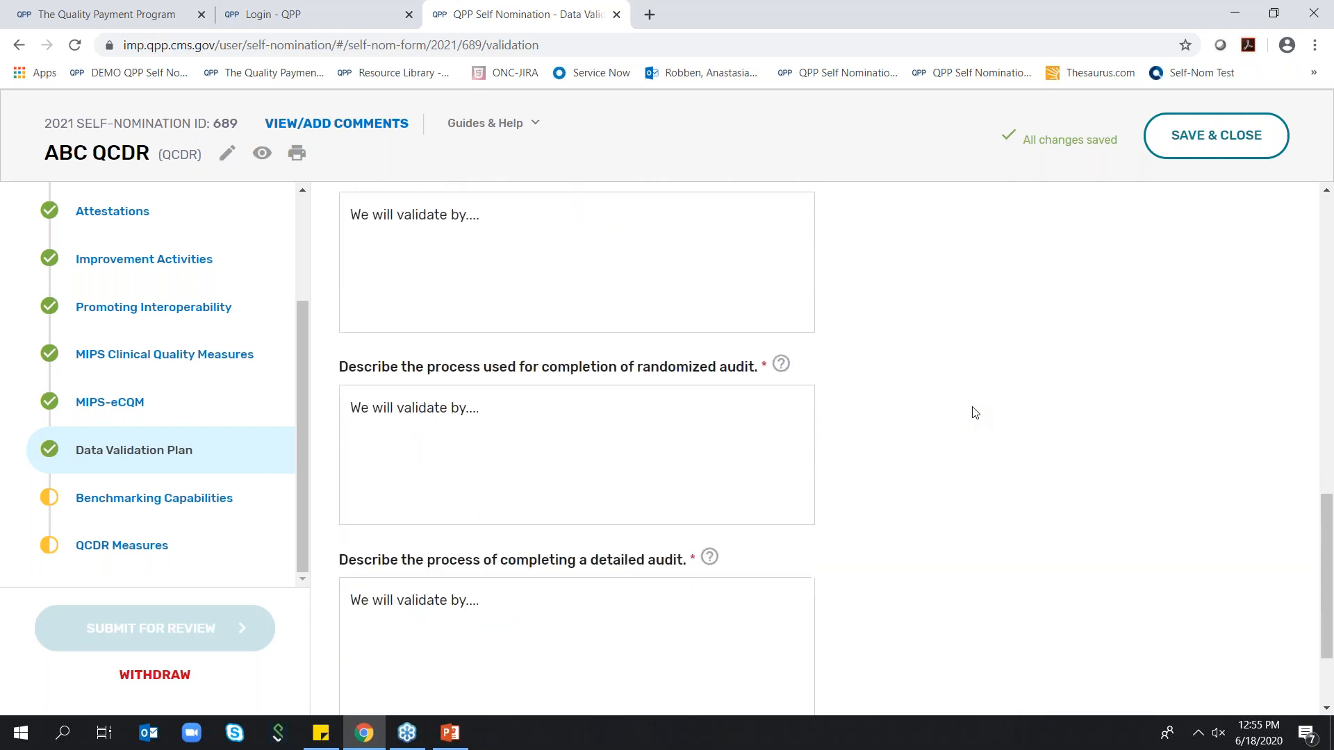
{"action": "scroll", "coordinate": [975, 413], "scroll_direction": "down", "scroll_amount": 1}
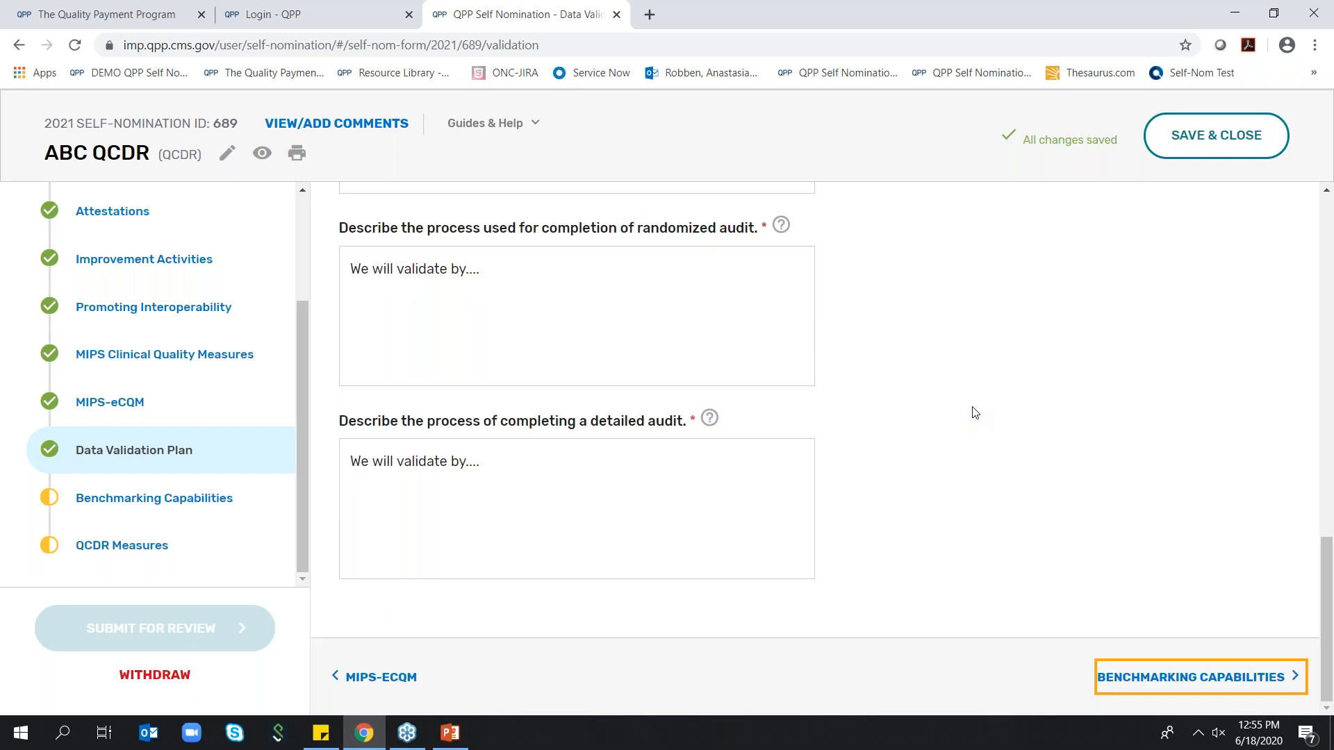
Go on to the Benchmarking Capabilities section and set Benchmarking Capability to No
{"action": "mouse_move", "coordinate": [783, 225]}
{"action": "mouse_move", "coordinate": [710, 419]}
{"action": "left_click", "coordinate": [1117, 679]}
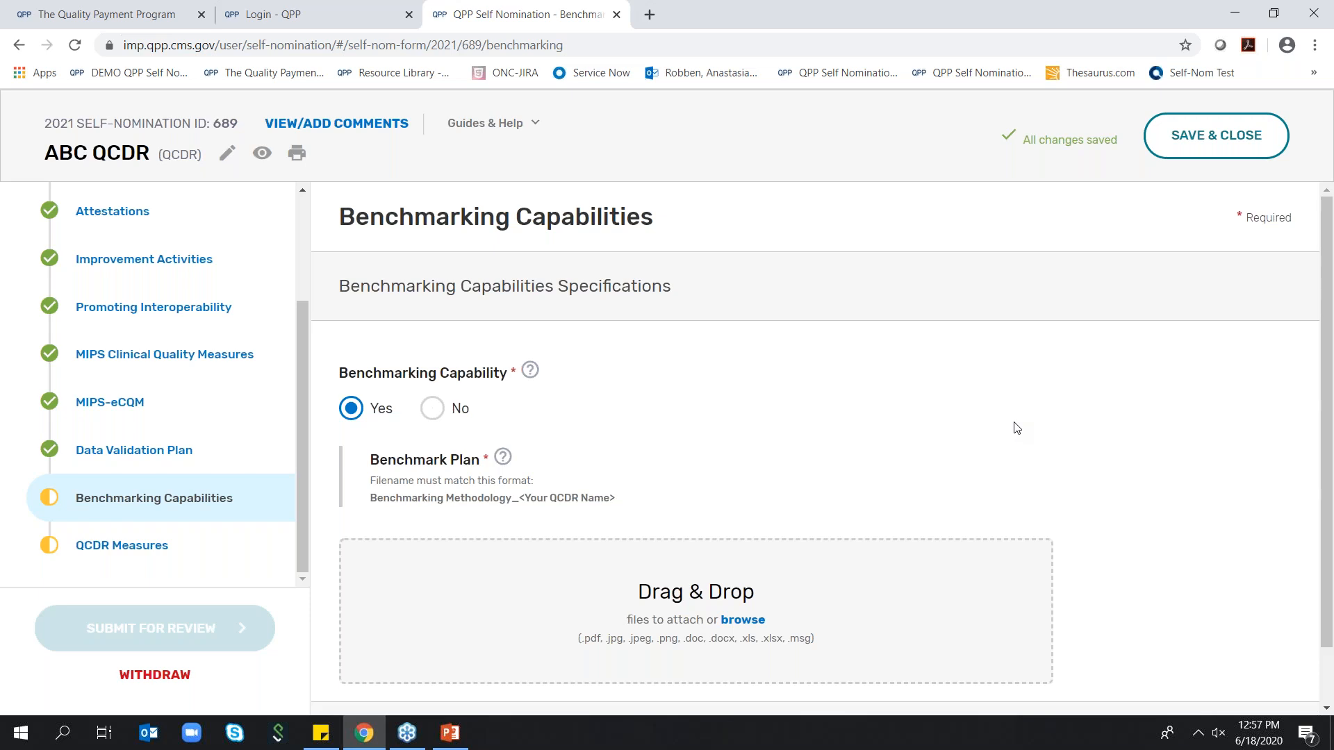
{"action": "scroll", "coordinate": [806, 303], "scroll_direction": "down", "scroll_amount": 1}
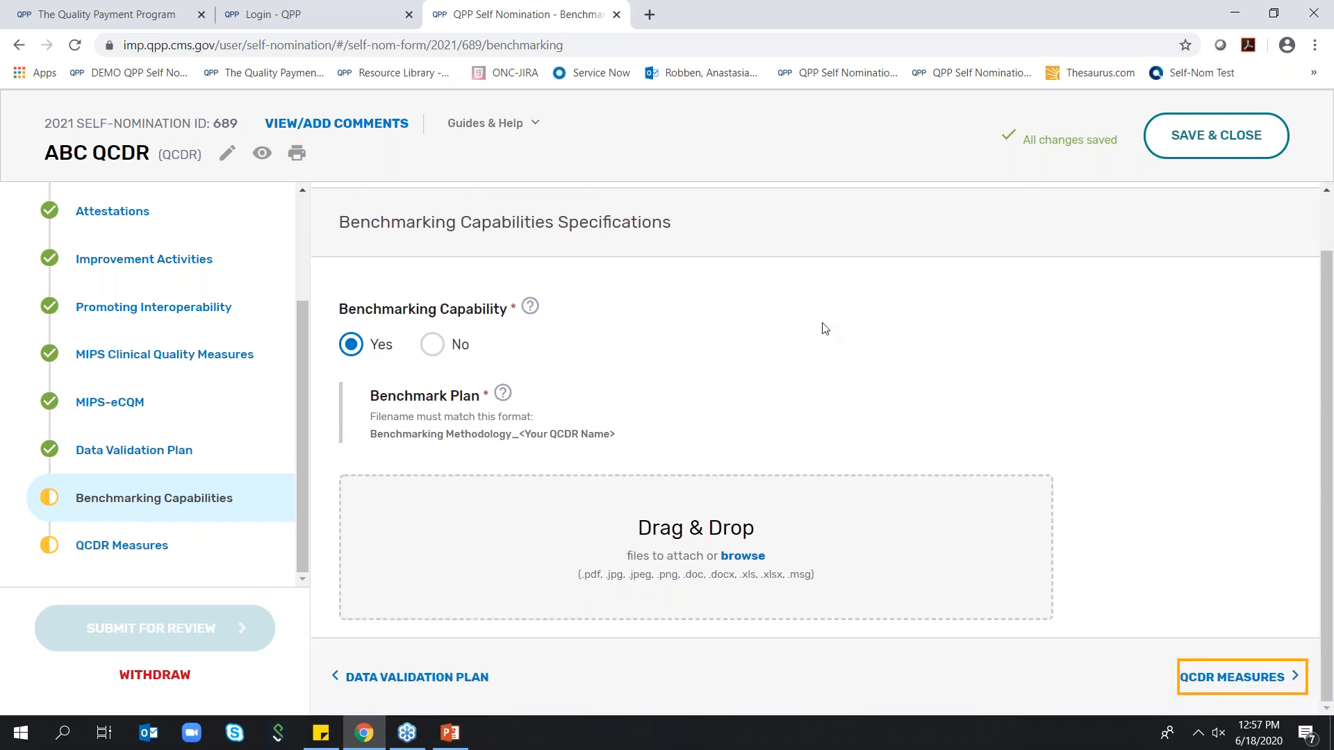
{"action": "left_click", "coordinate": [437, 351]}
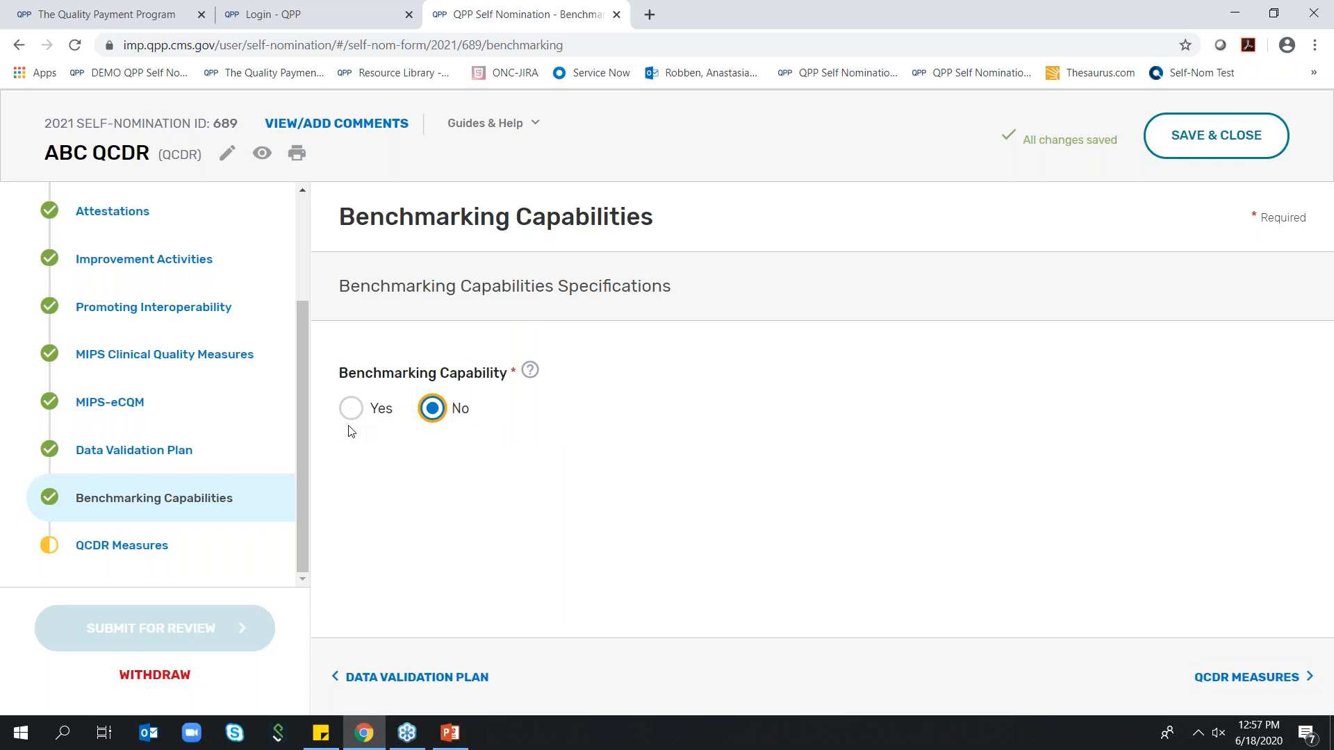
Open the QCDR Measures section and review the measure template upload, the question about another QCDR's measures, and the approval documentation upload
{"action": "left_click", "coordinate": [135, 551]}
{"action": "scroll", "coordinate": [555, 425], "scroll_direction": "down", "scroll_amount": 5}
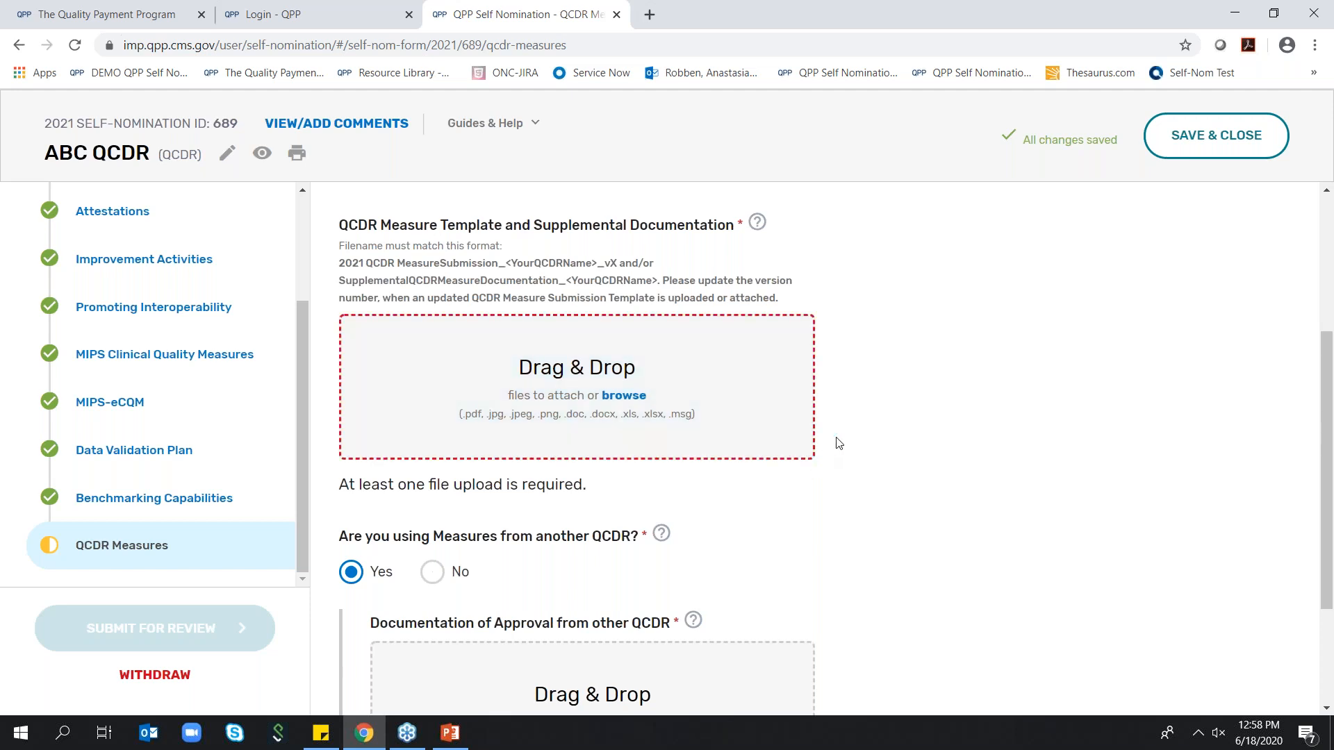
{"action": "scroll", "coordinate": [834, 441], "scroll_direction": "up", "scroll_amount": 4}
{"action": "scroll", "coordinate": [929, 447], "scroll_direction": "down", "scroll_amount": 3}
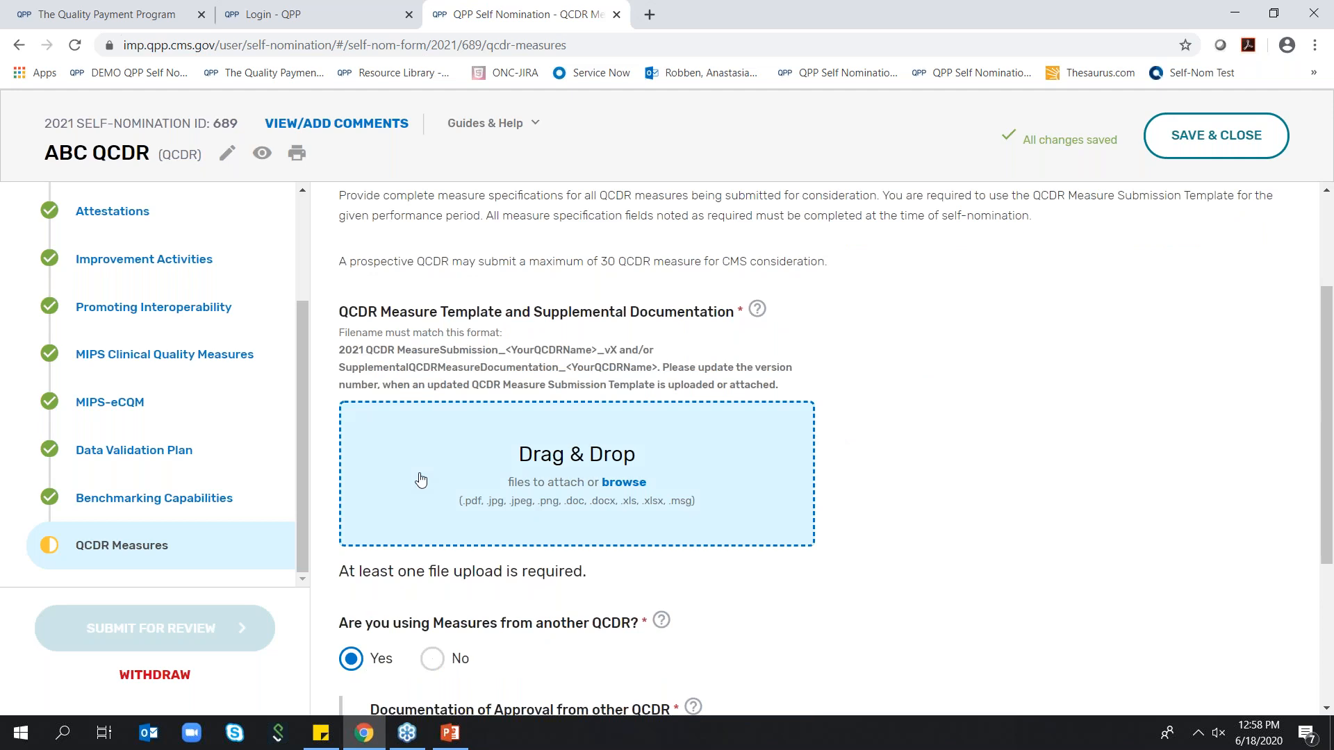
{"action": "scroll", "coordinate": [544, 394], "scroll_direction": "down", "scroll_amount": 2}
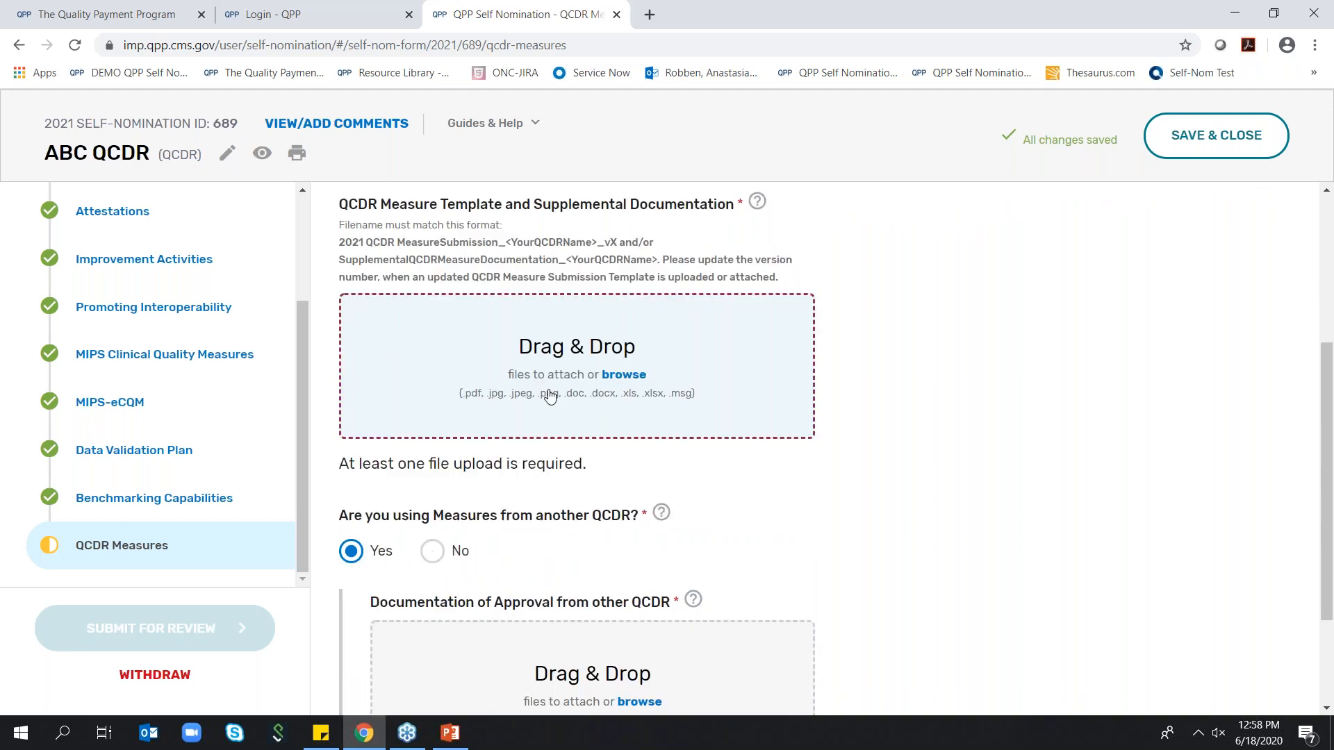
{"action": "scroll", "coordinate": [549, 396], "scroll_direction": "down", "scroll_amount": 2}
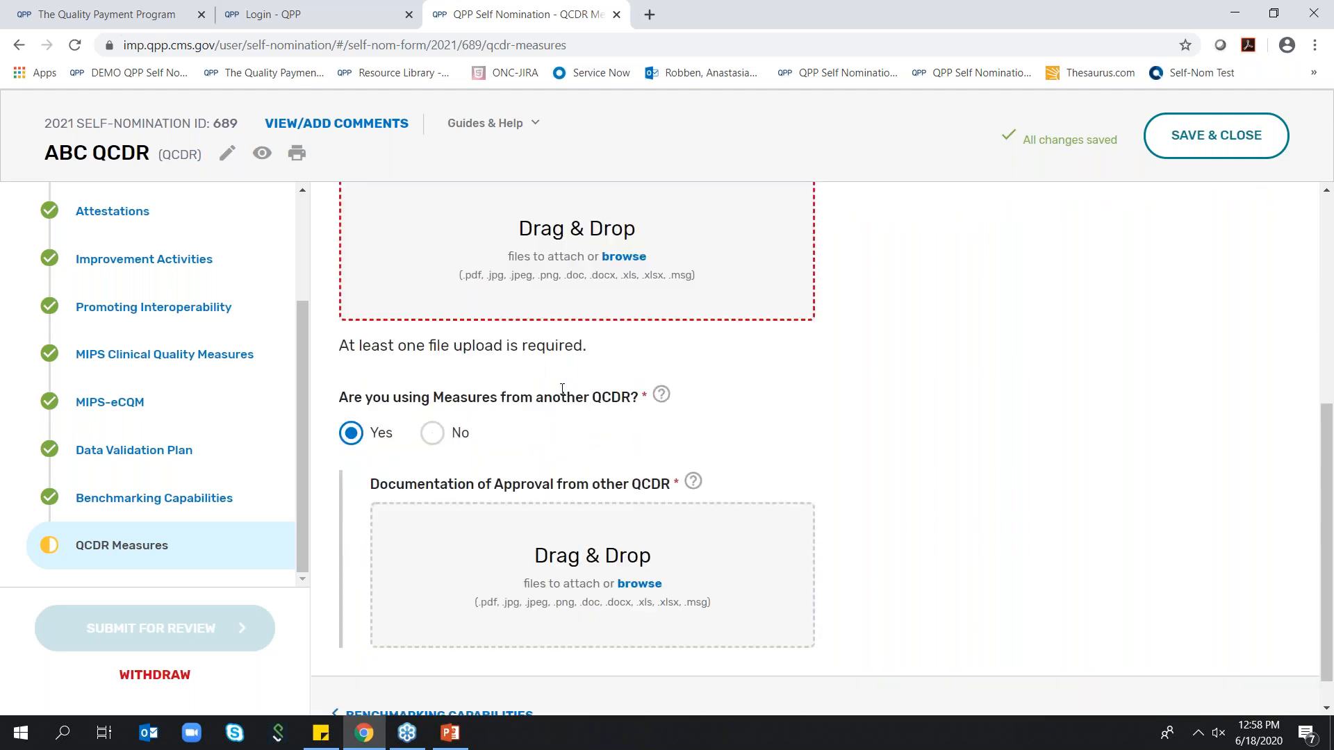
{"action": "scroll", "coordinate": [562, 389], "scroll_direction": "down", "scroll_amount": 1}
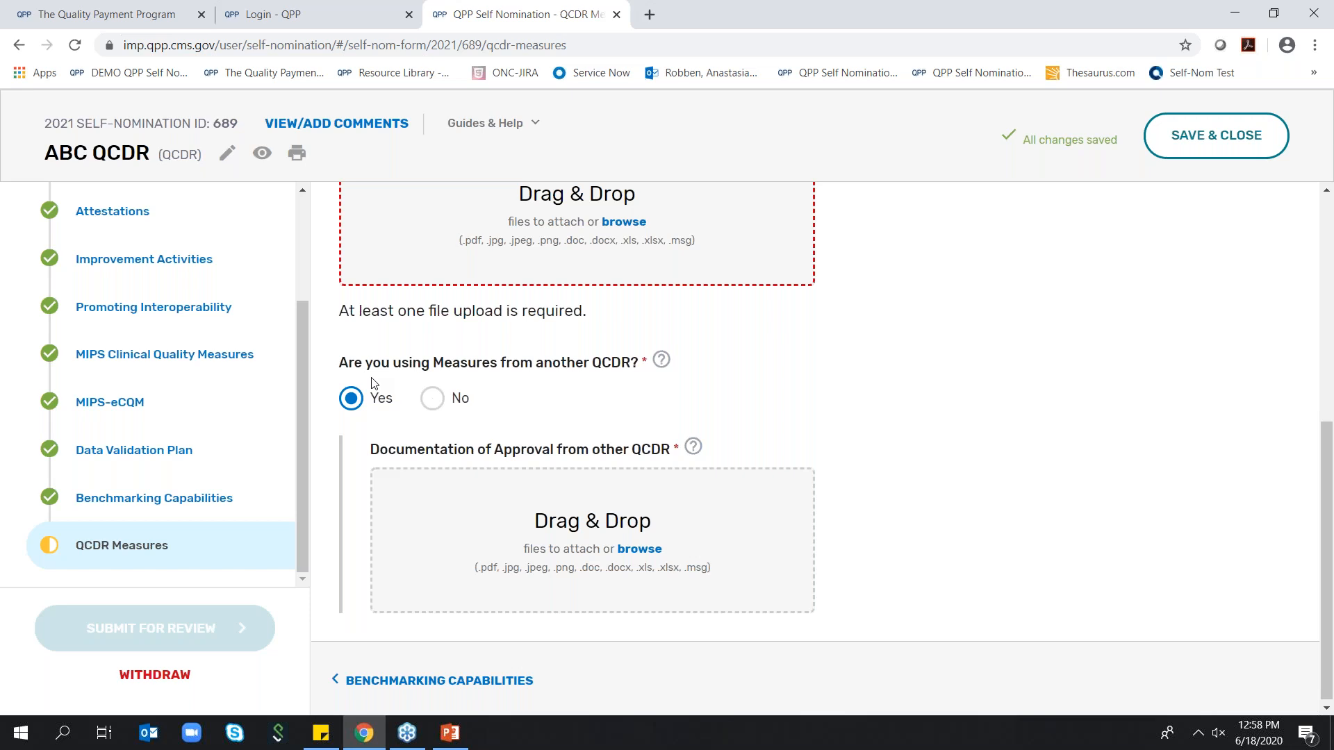
Compare both answers to the question about using measures from another QCDR, and leave it set to No
{"action": "left_click", "coordinate": [441, 399]}
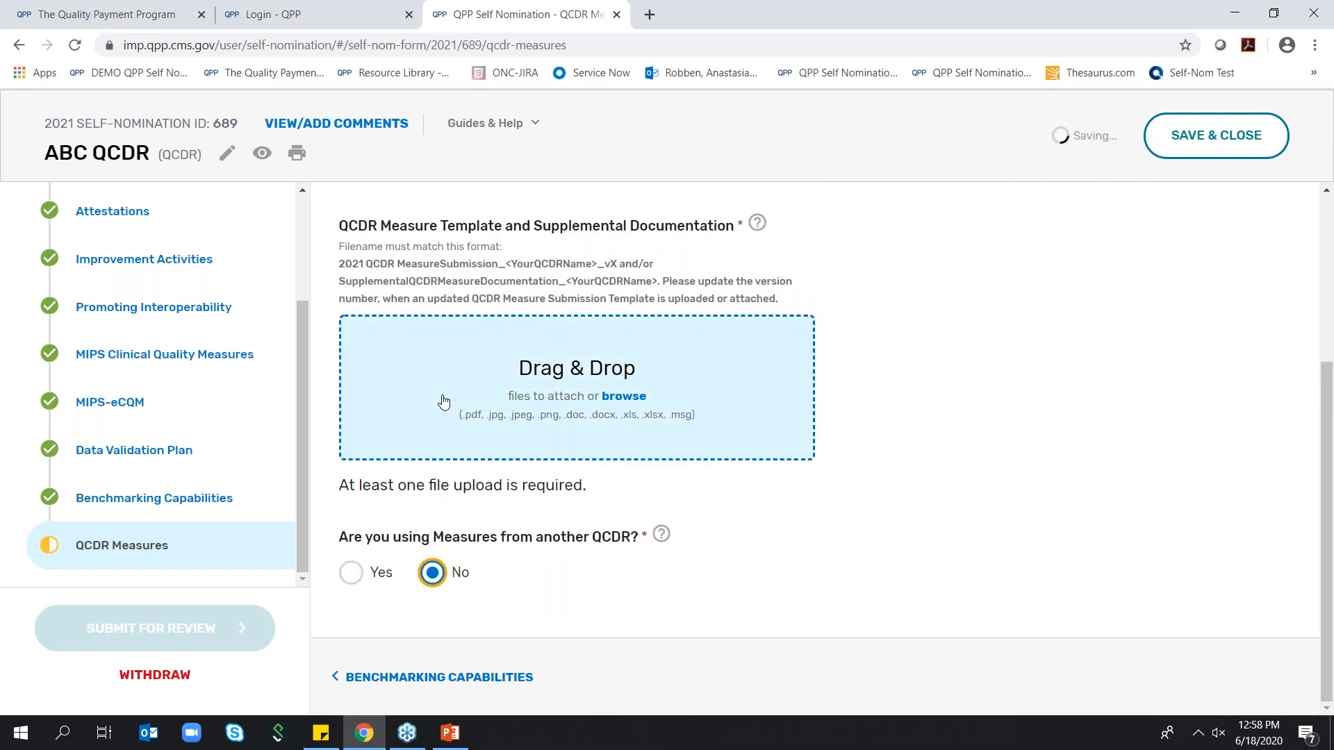
{"action": "left_click", "coordinate": [353, 573]}
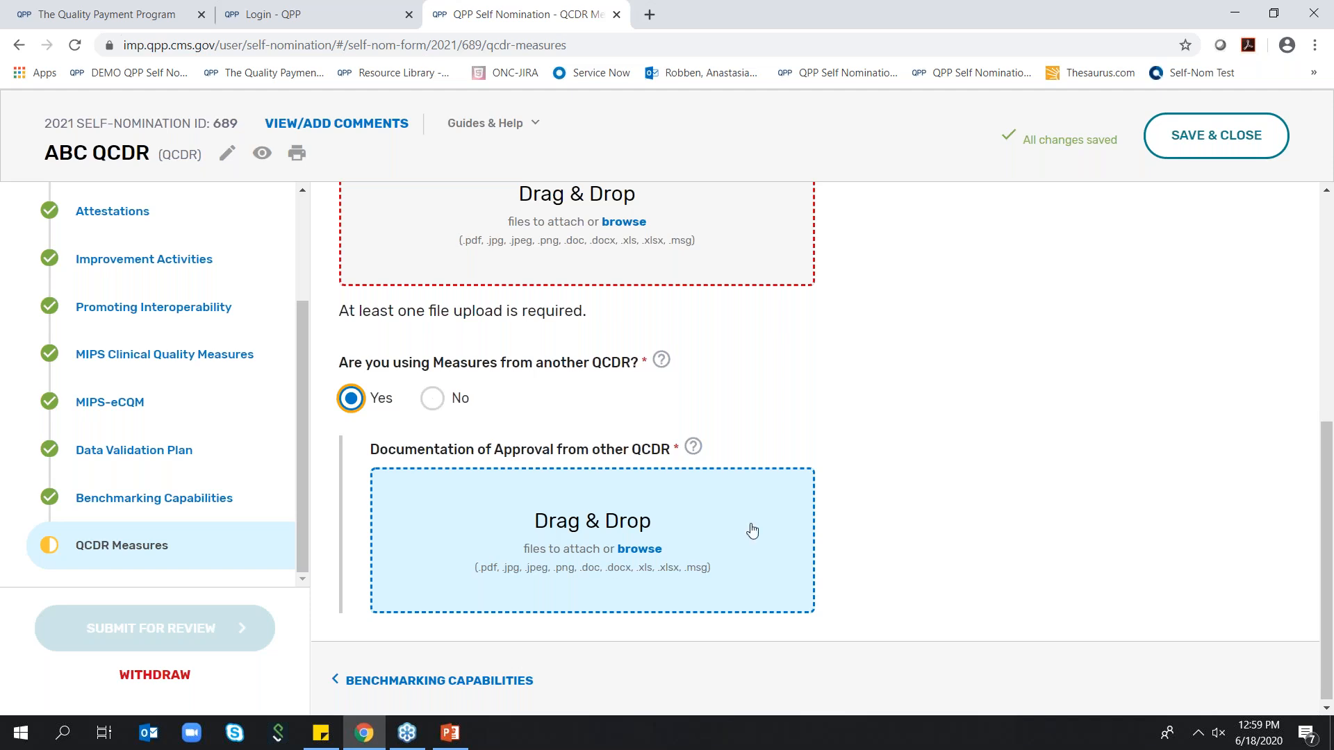
{"action": "left_click", "coordinate": [431, 399]}
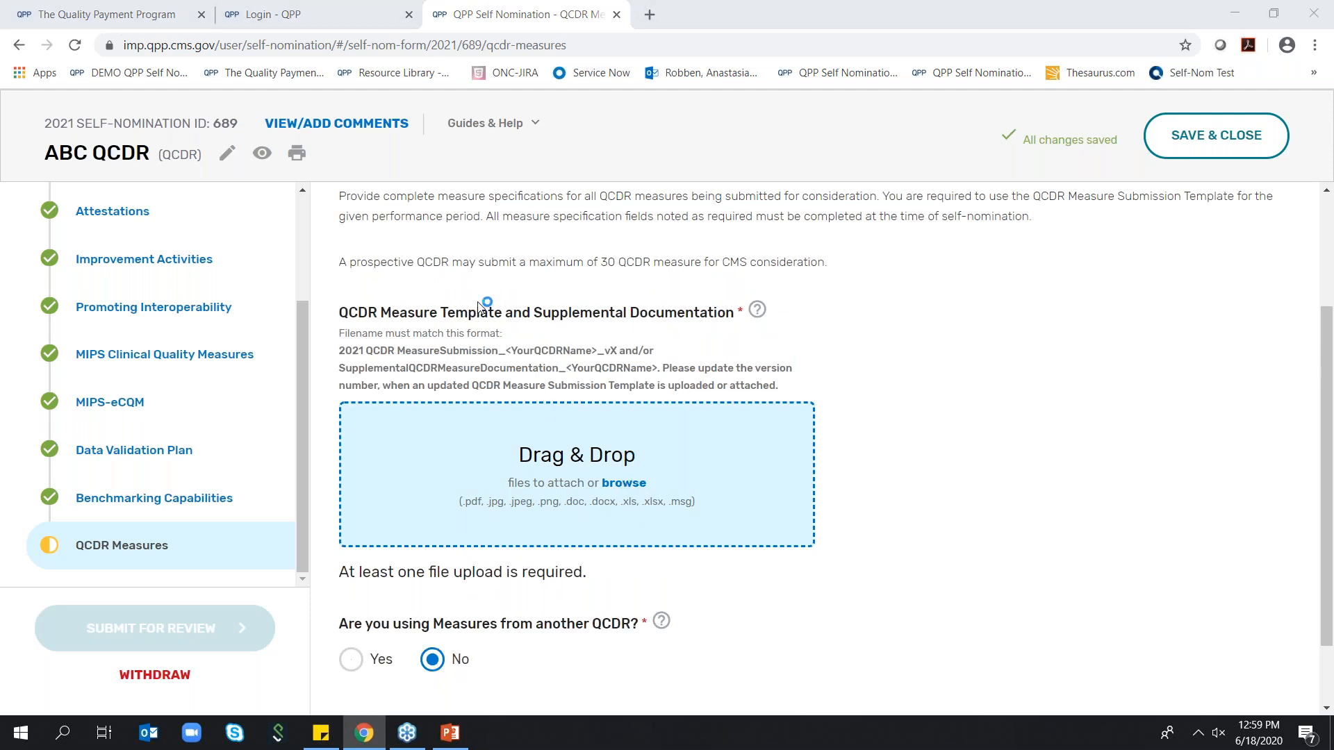
Try to upload Self-Nomination Demo Attachment - QCDR Measures from the Desktop as the QCDR measure template documentation
{"action": "left_click_drag", "start_coordinate": [136, 191], "coordinate": [135, 111]}
{"action": "scroll", "coordinate": [79, 174], "scroll_direction": "down", "scroll_amount": 5}
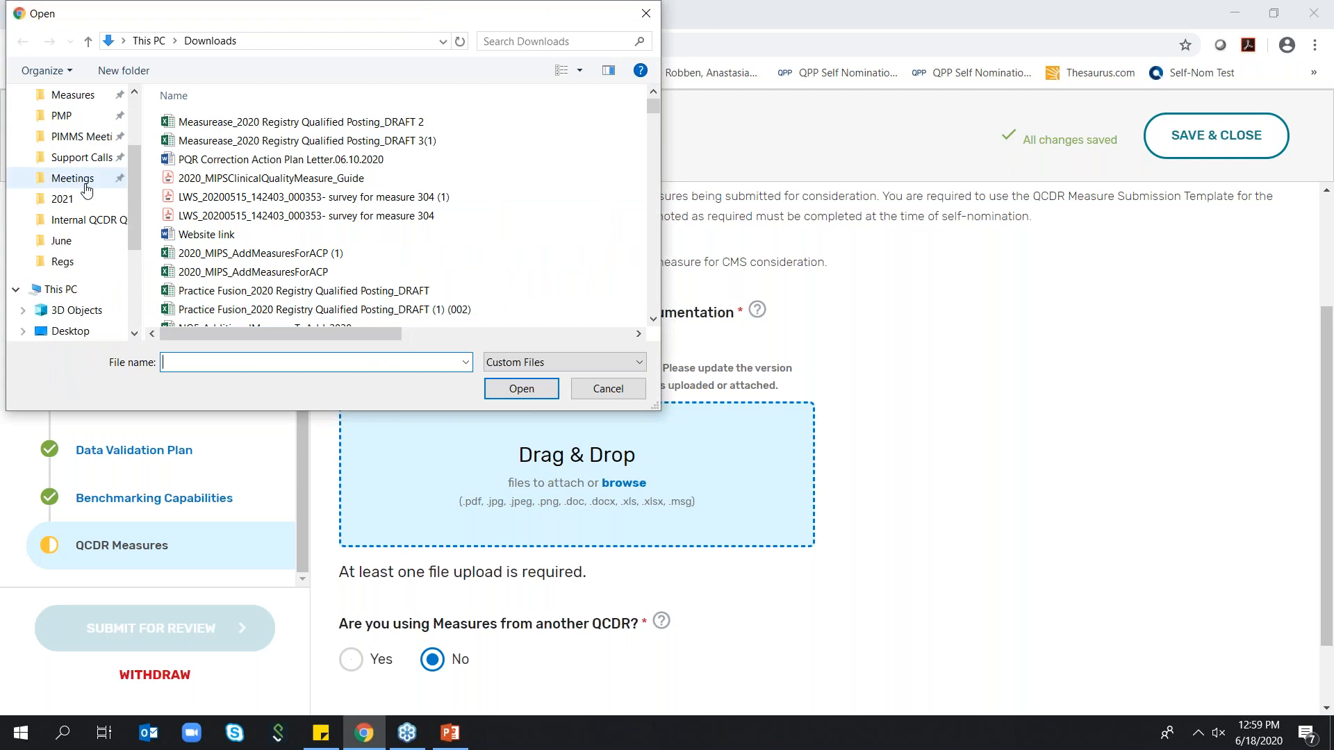
{"action": "left_click", "coordinate": [70, 247]}
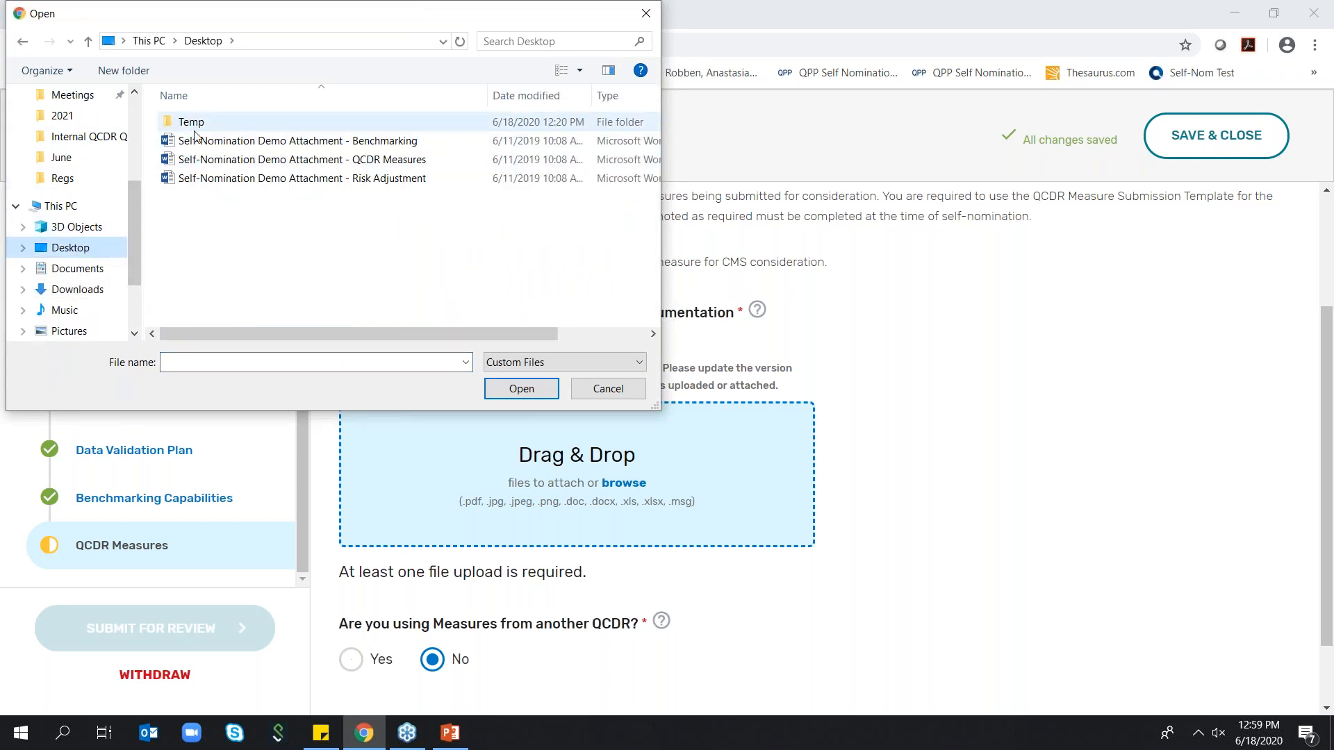
{"action": "left_click", "coordinate": [233, 164]}
{"action": "left_click", "coordinate": [512, 389]}
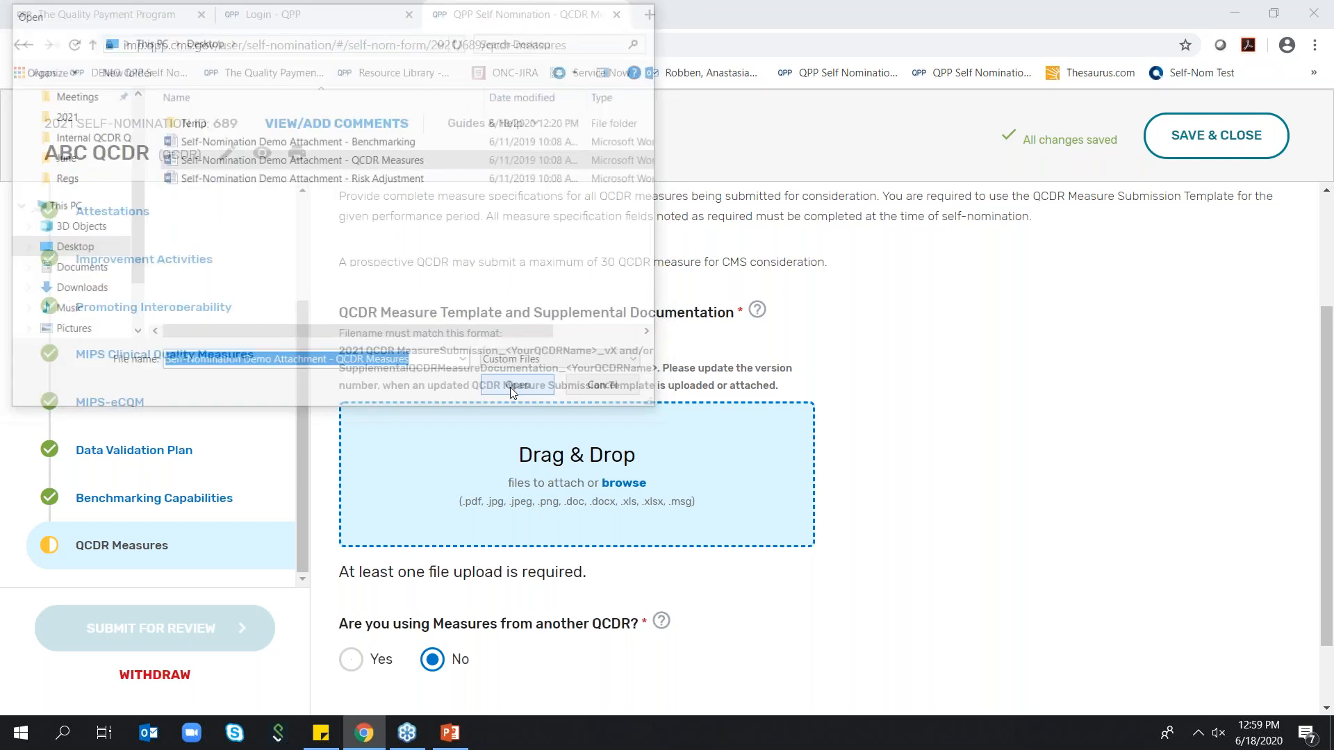
{"action": "scroll", "coordinate": [950, 435], "scroll_direction": "down", "scroll_amount": 3}
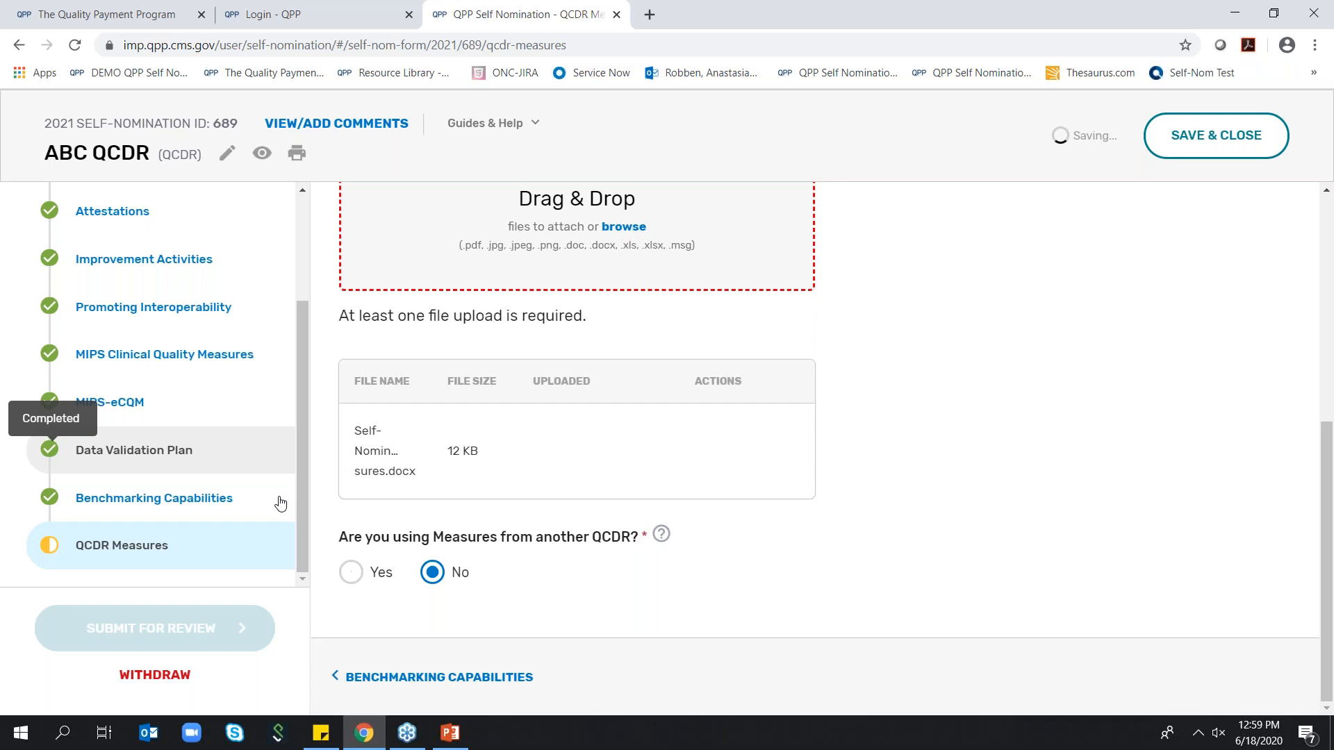
Switch to Benchmarking Capabilities and back to QCDR Measures to check the measure template upload
{"action": "left_click", "coordinate": [202, 497]}
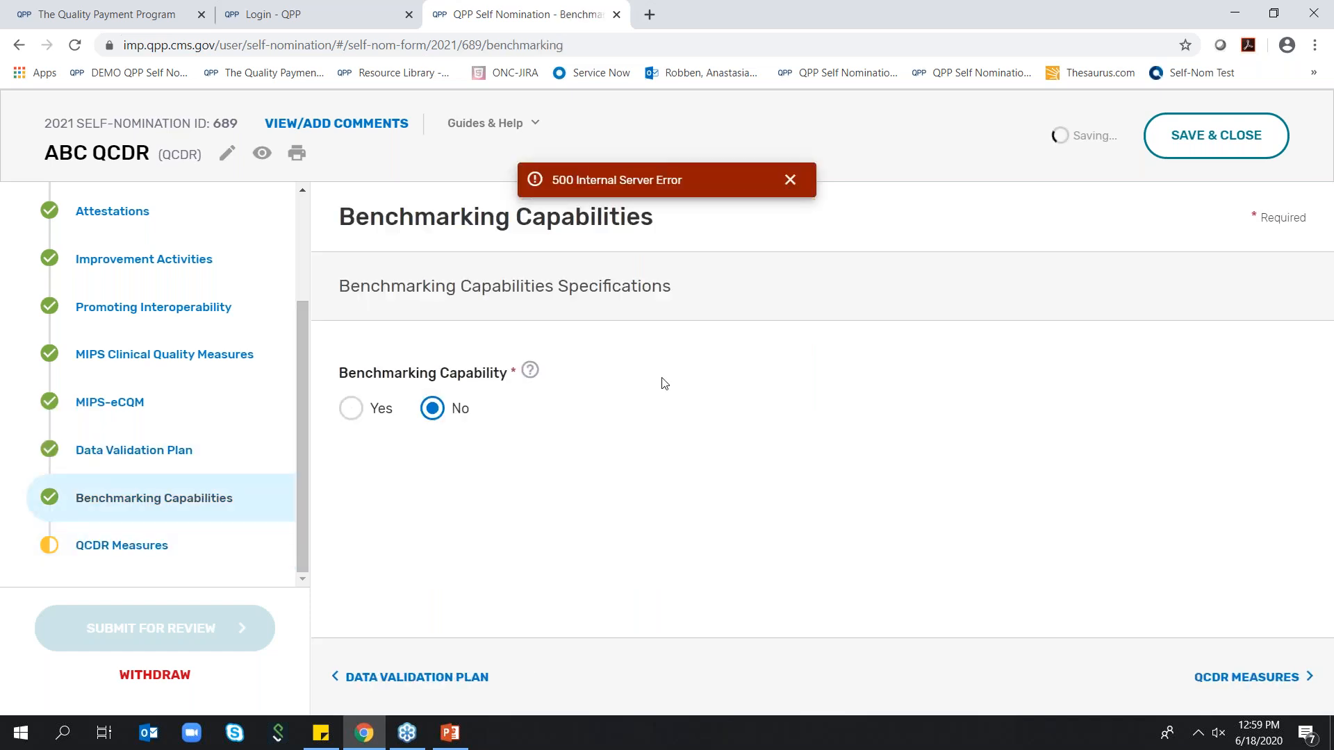
{"action": "left_click", "coordinate": [48, 546]}
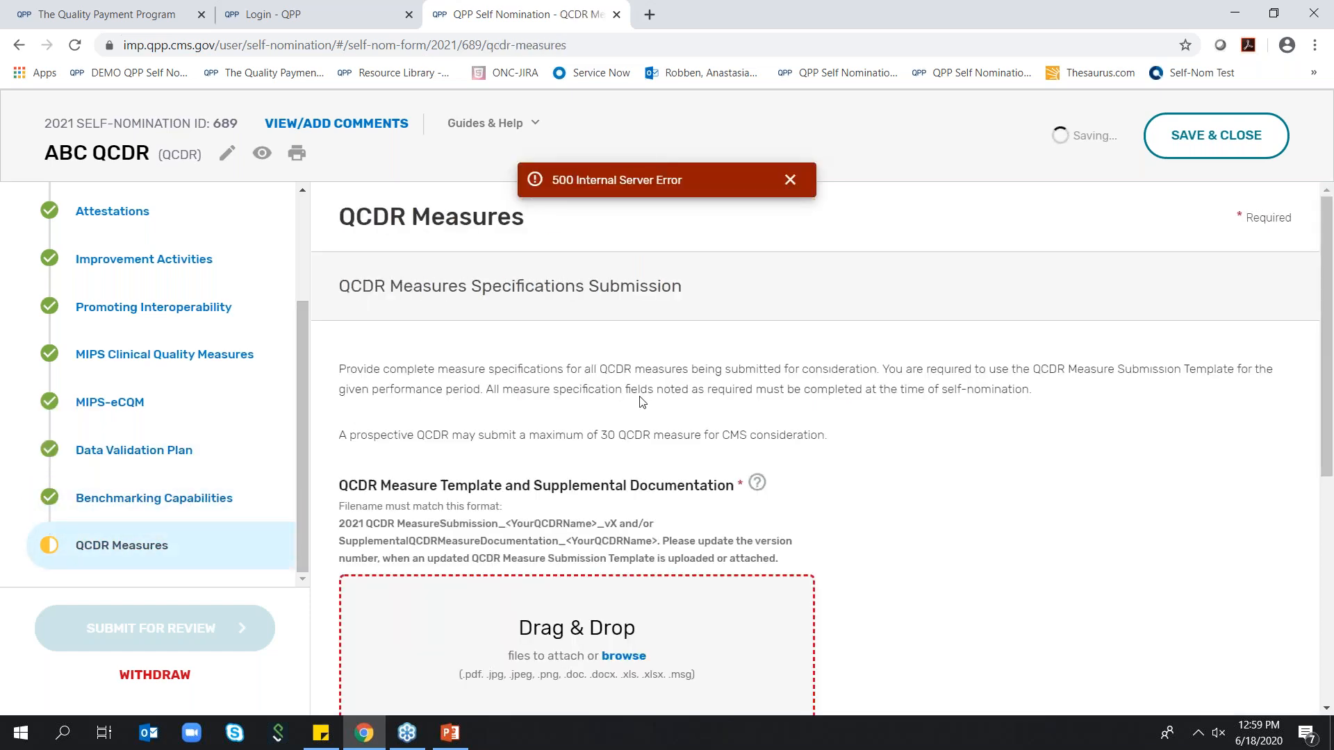
{"action": "scroll", "coordinate": [453, 530], "scroll_direction": "down", "scroll_amount": 4}
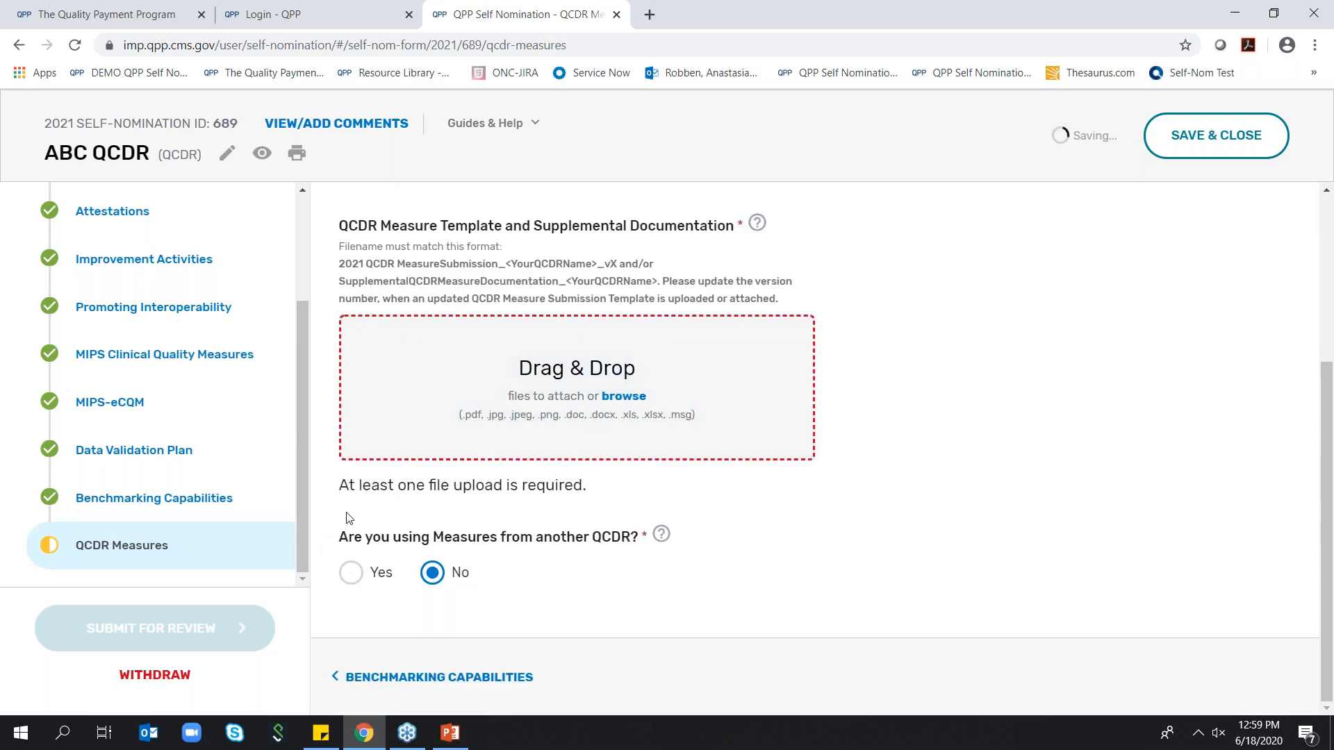
In the Vendor Details section, set the plan to submit QCDR Measures to No
{"action": "scroll", "coordinate": [212, 352], "scroll_direction": "up", "scroll_amount": 2}
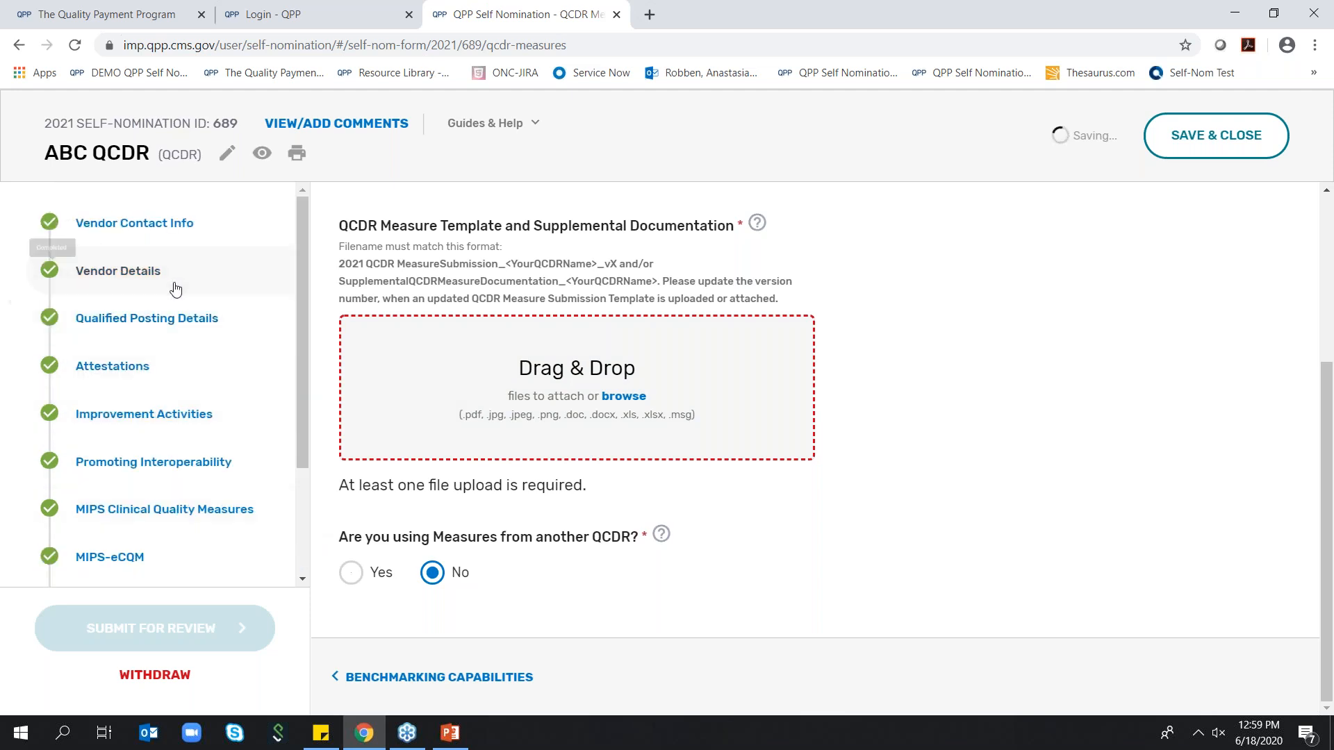
{"action": "left_click", "coordinate": [119, 271]}
{"action": "scroll", "coordinate": [799, 431], "scroll_direction": "down", "scroll_amount": 6}
{"action": "scroll", "coordinate": [962, 394], "scroll_direction": "down", "scroll_amount": 5}
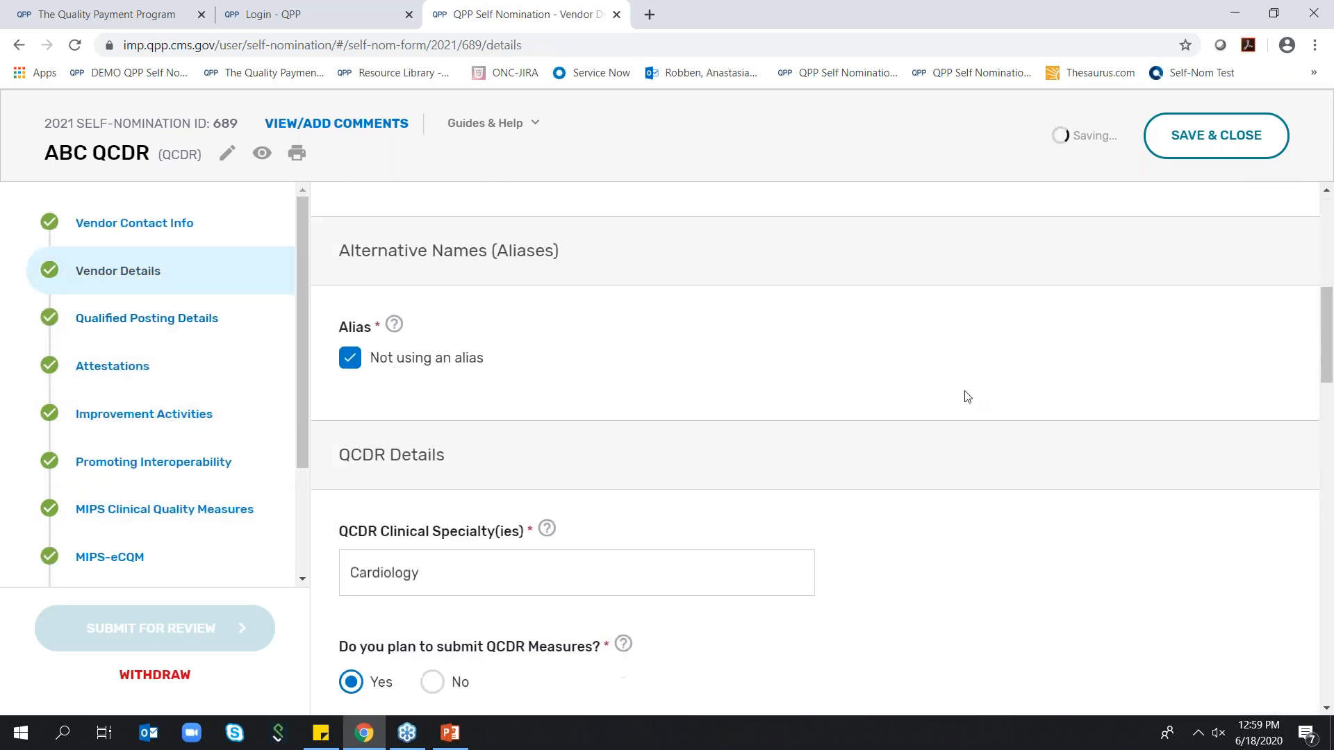
{"action": "left_click", "coordinate": [422, 408]}
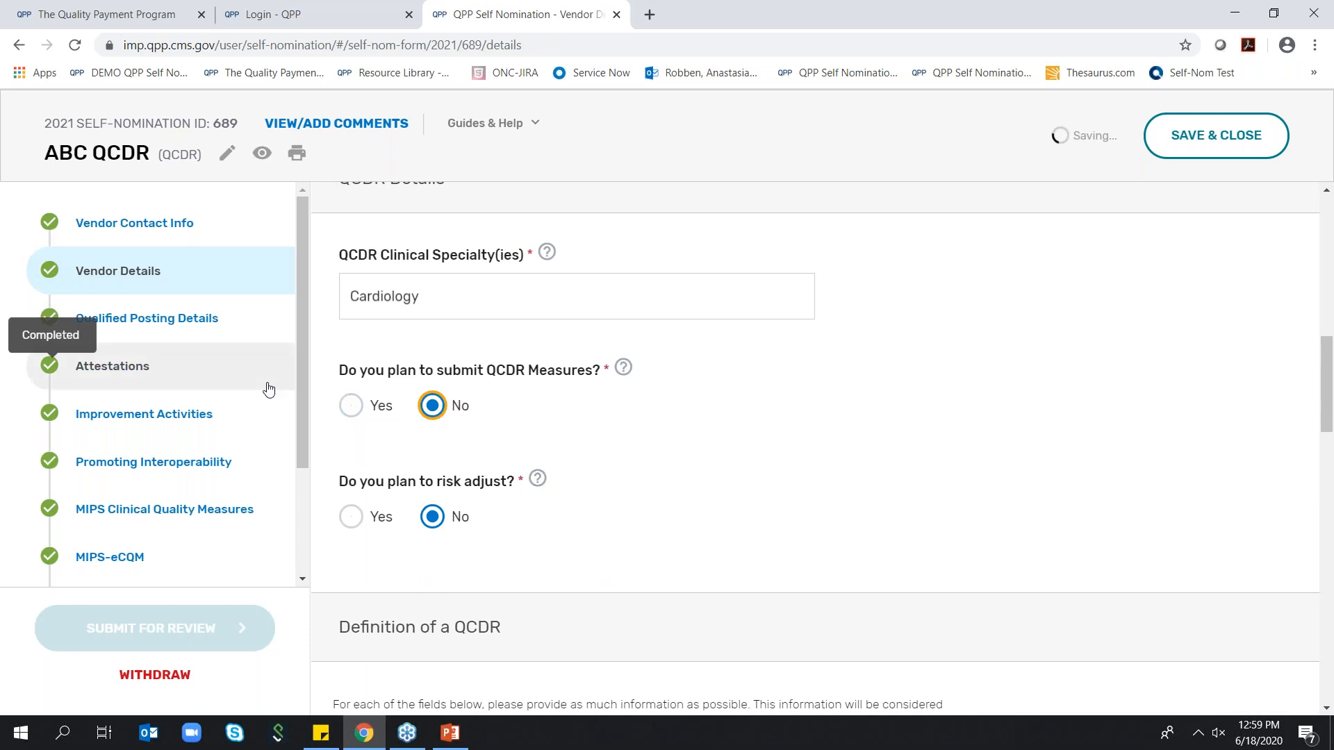
Return to the QCDR Measures section and check the measure template upload and the other-QCDR question
{"action": "scroll", "coordinate": [262, 387], "scroll_direction": "down", "scroll_amount": 2}
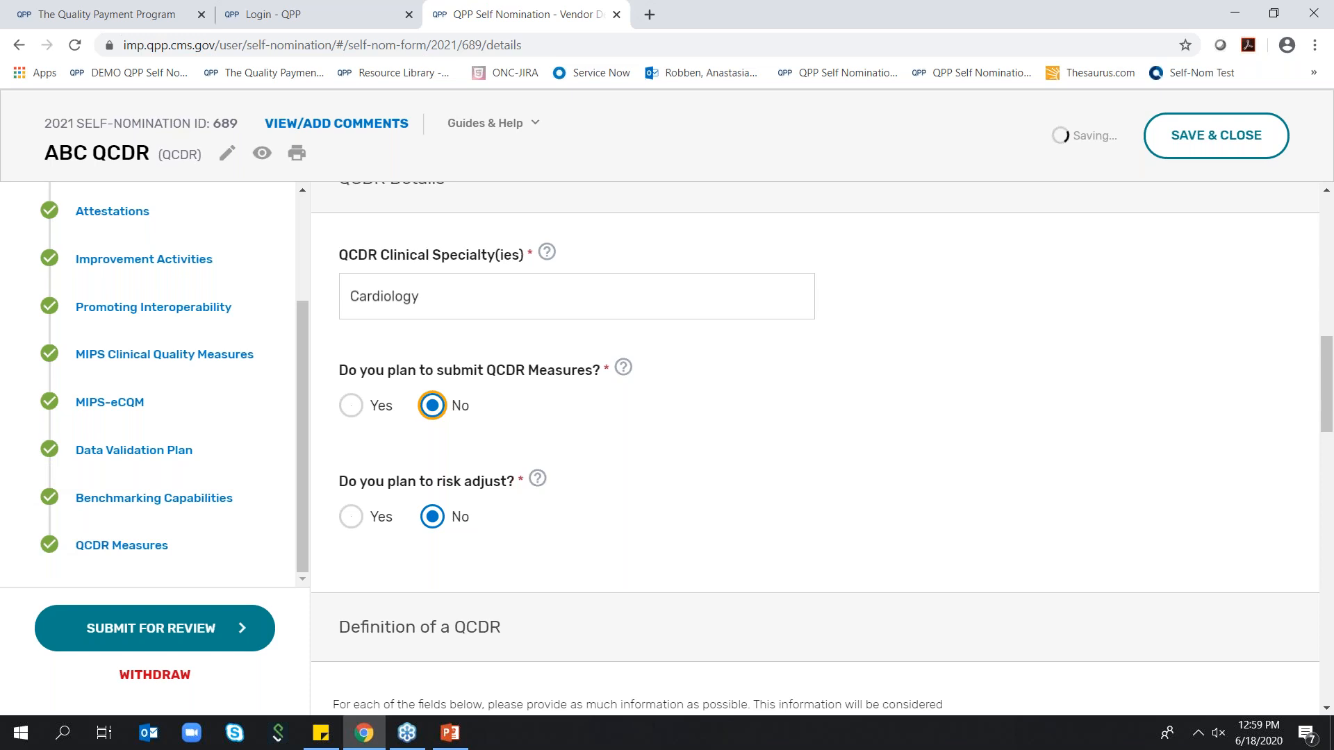
{"action": "left_click", "coordinate": [86, 544]}
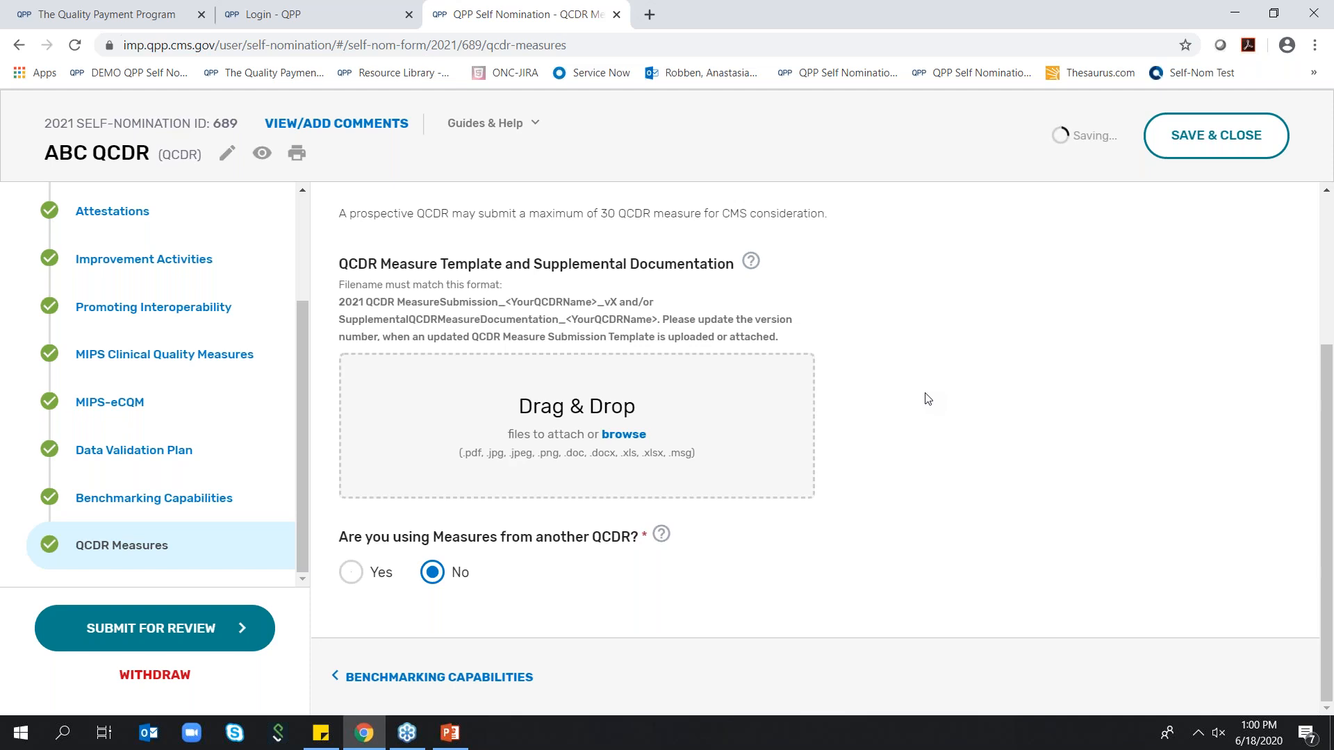
{"action": "scroll", "coordinate": [924, 396], "scroll_direction": "up", "scroll_amount": 1}
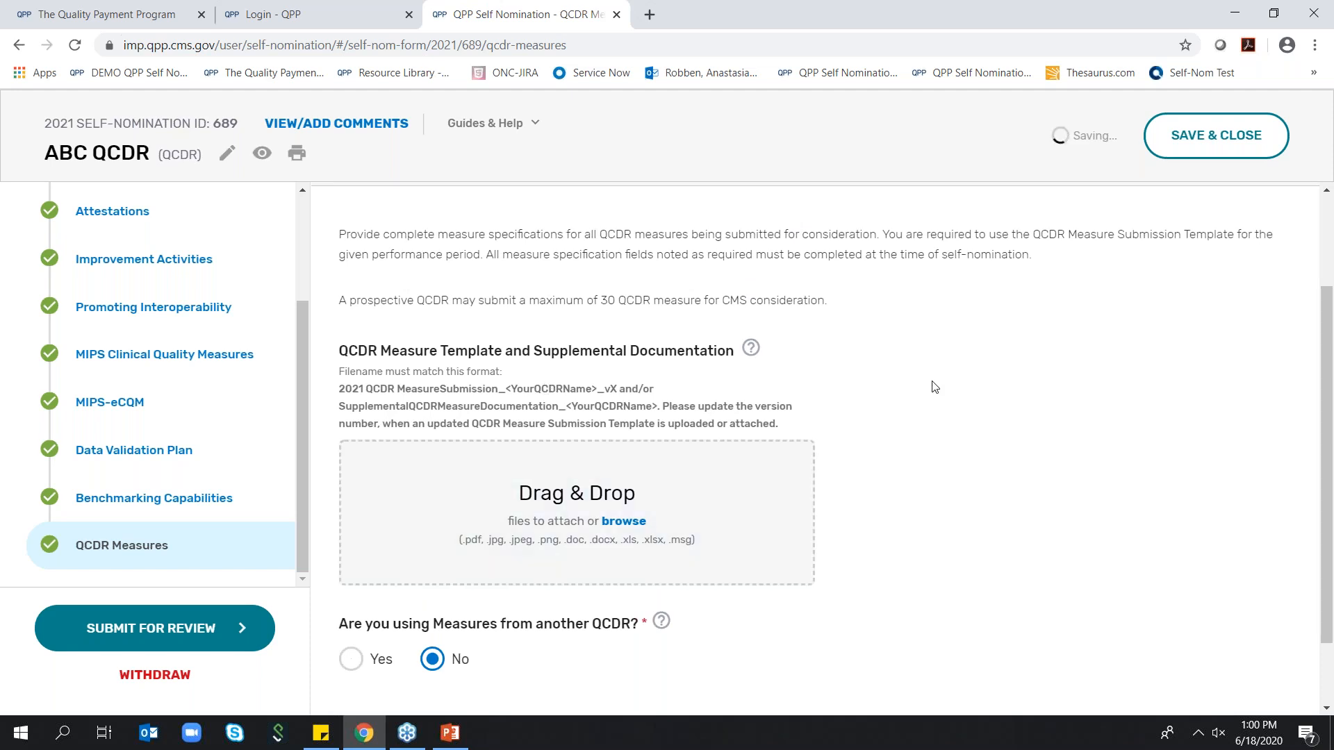
{"action": "scroll", "coordinate": [1059, 435], "scroll_direction": "down", "scroll_amount": 1}
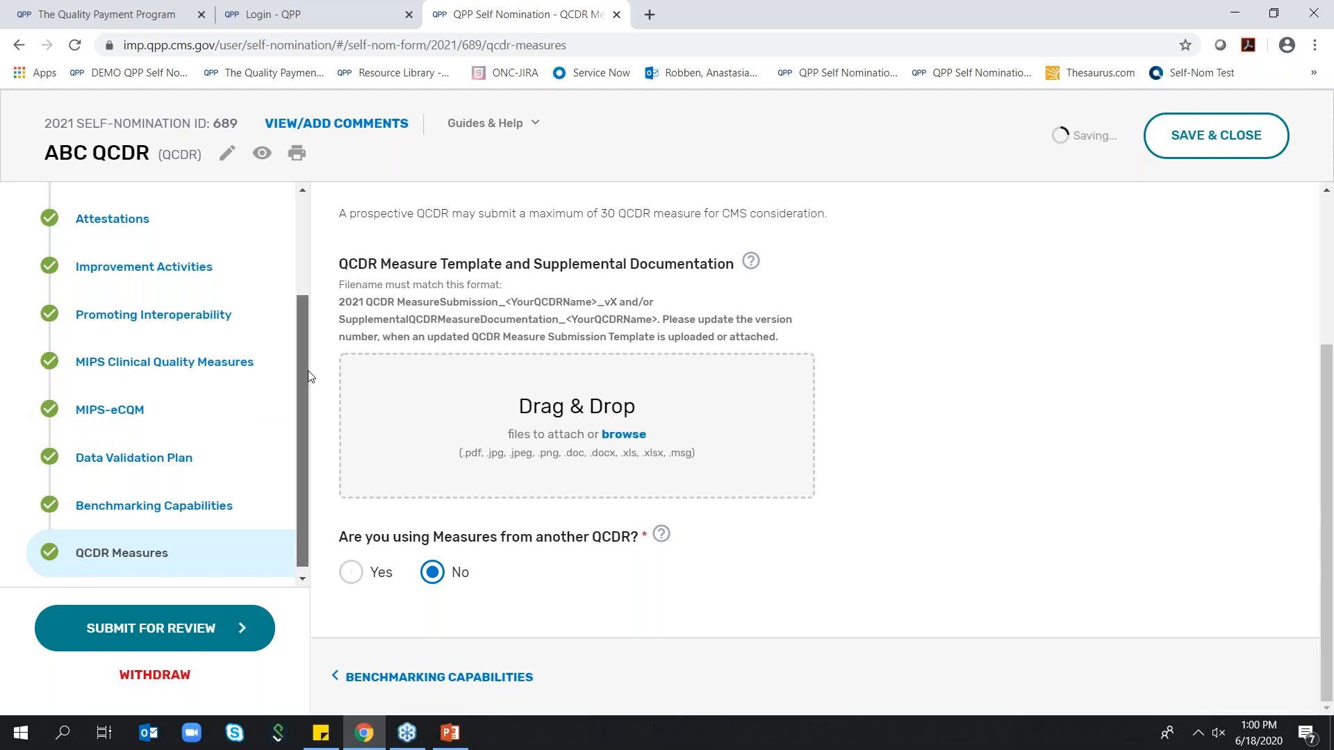
Check the completion status of all form sections from Vendor Contact Info to QCDR Measures, and open Promoting Interoperability
{"action": "left_click_drag", "start_coordinate": [305, 397], "coordinate": [310, 250]}
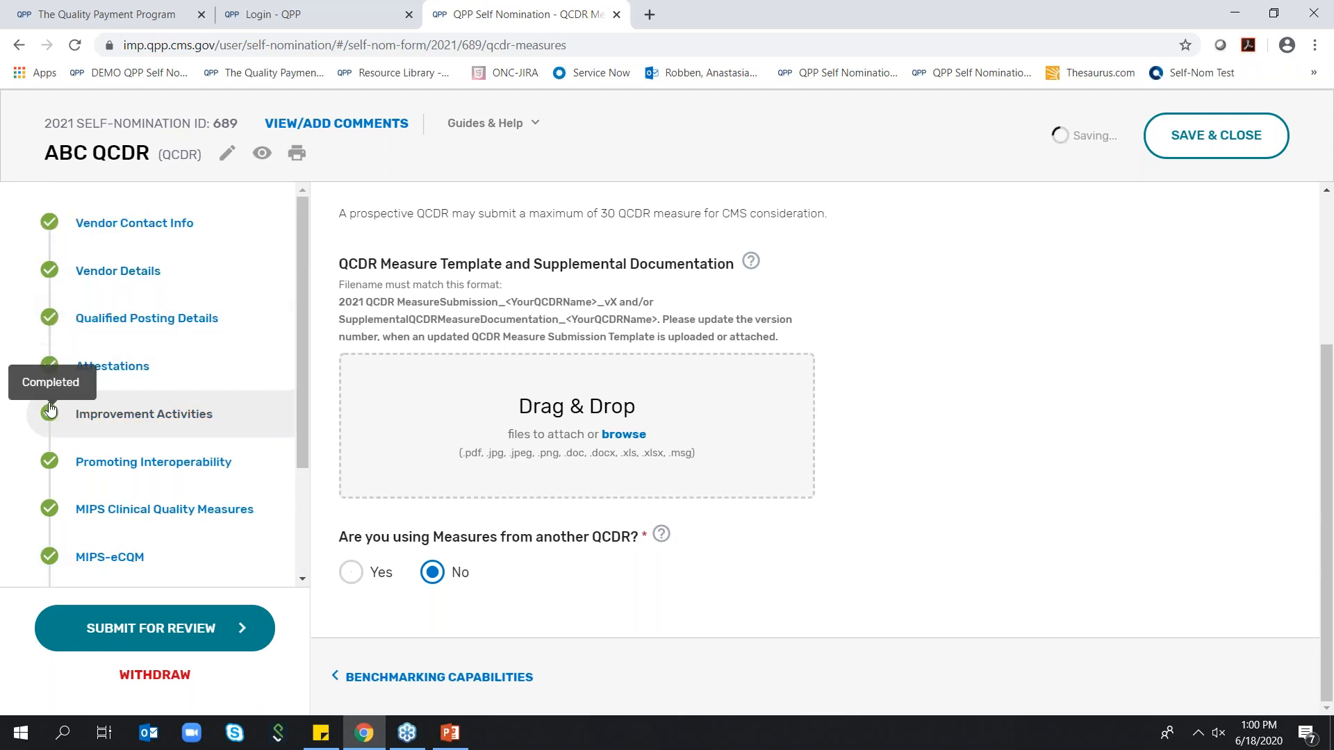
{"action": "scroll", "coordinate": [49, 396], "scroll_direction": "down", "scroll_amount": 2}
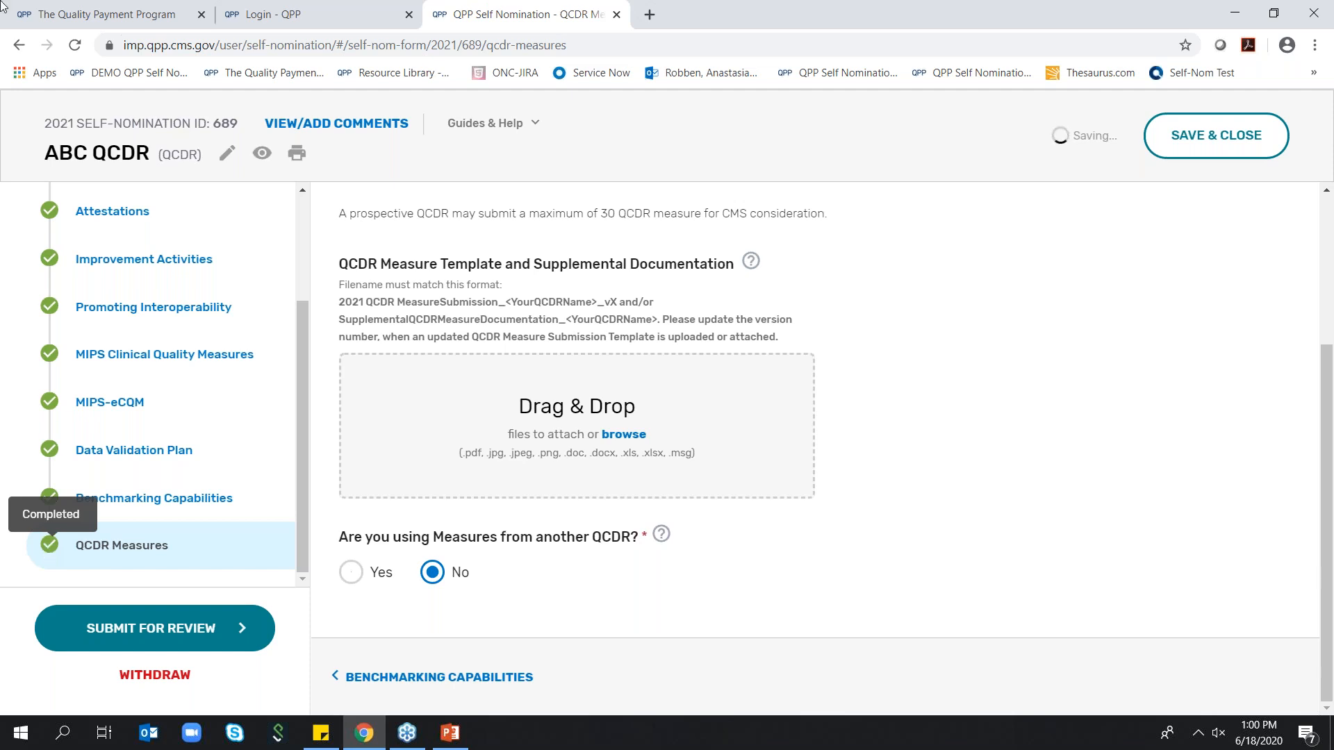
{"action": "left_click", "coordinate": [113, 223]}
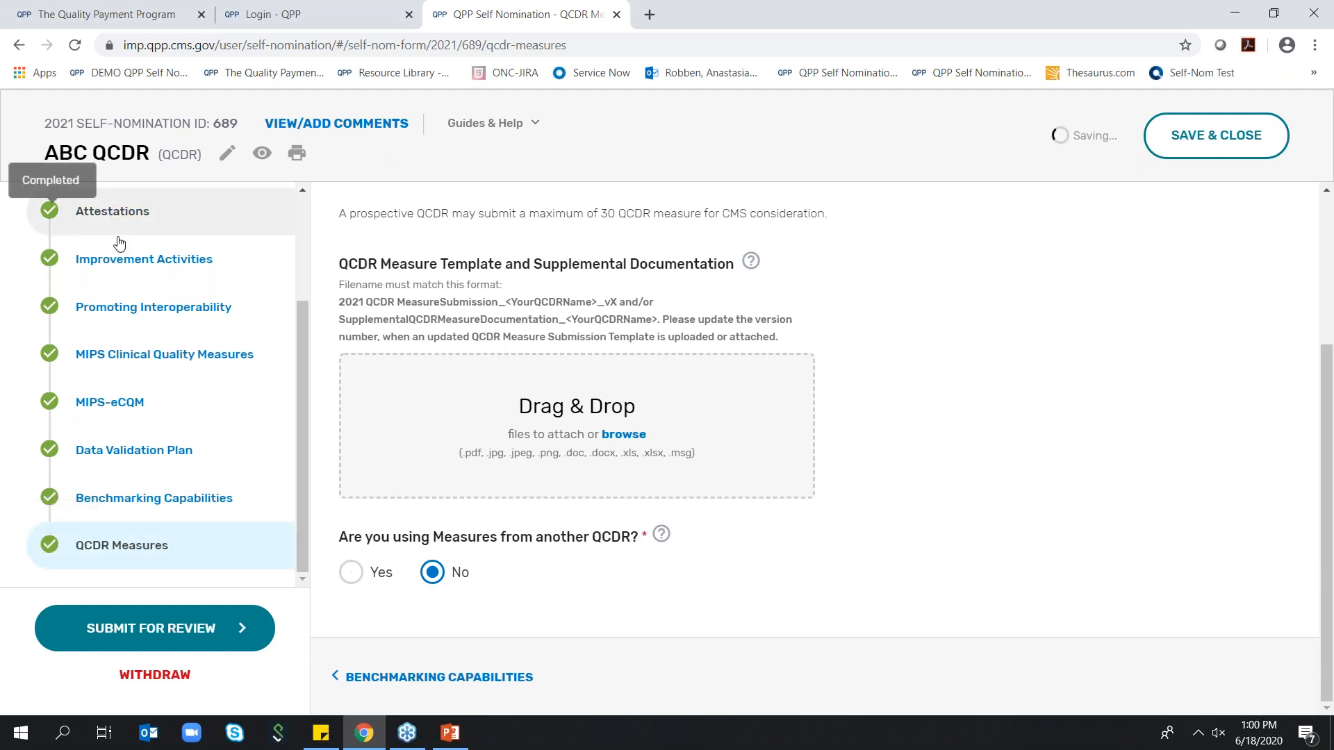
{"action": "left_click", "coordinate": [114, 260]}
{"action": "left_click", "coordinate": [115, 310]}
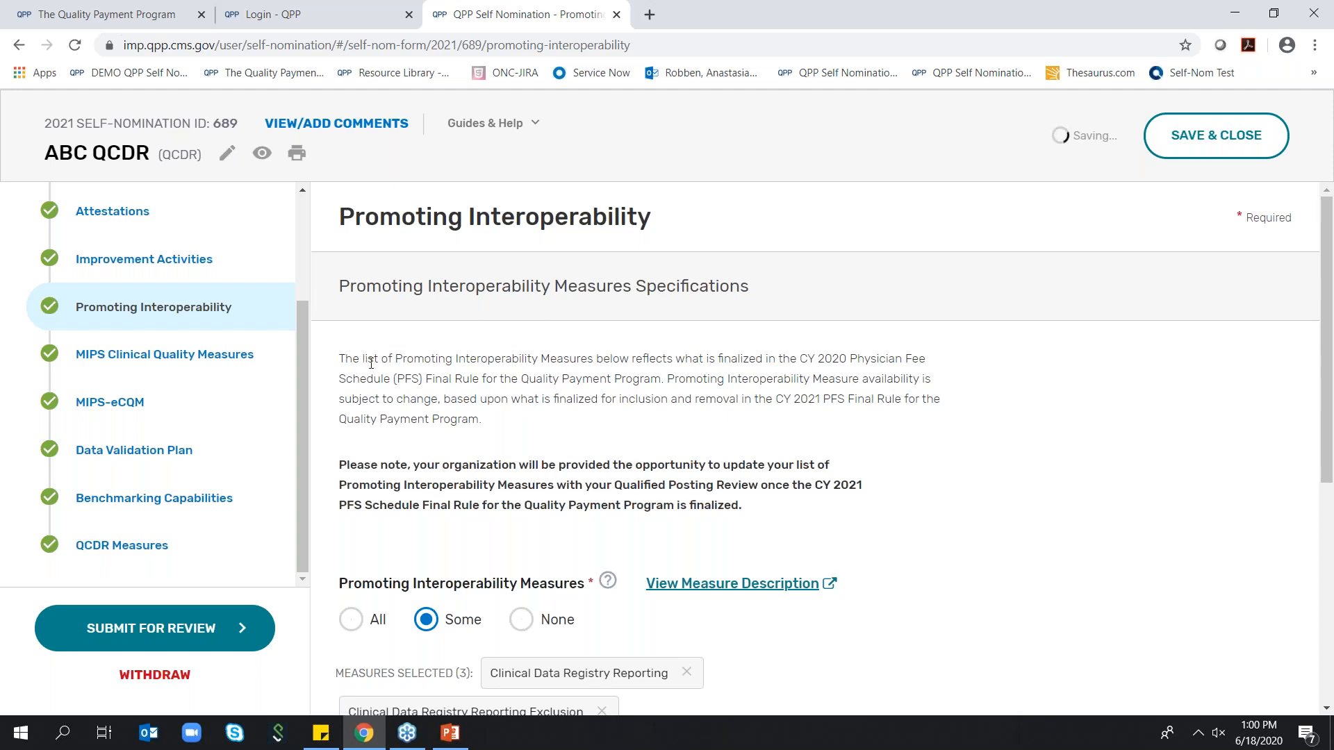
Submit the ABC QCDR self-nomination for review, then save and close the form
{"action": "left_click", "coordinate": [199, 643]}
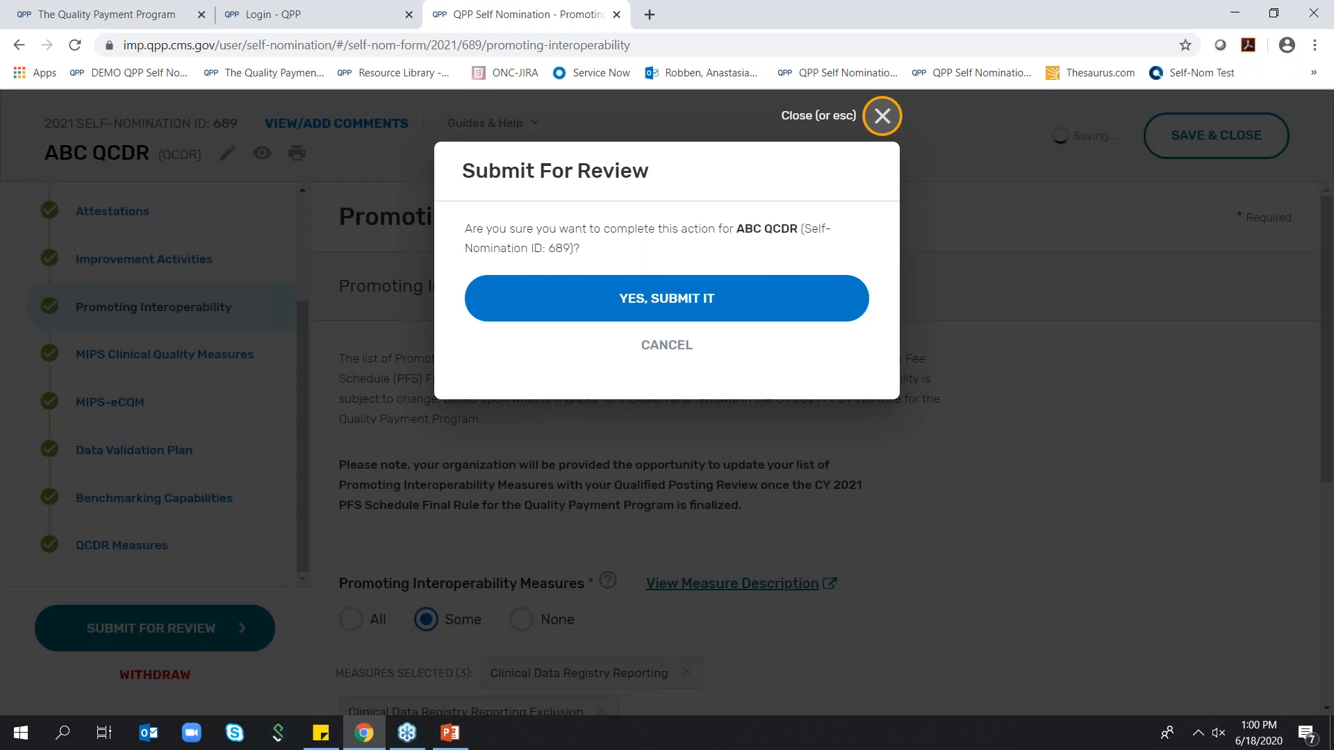
{"action": "left_click", "coordinate": [691, 299]}
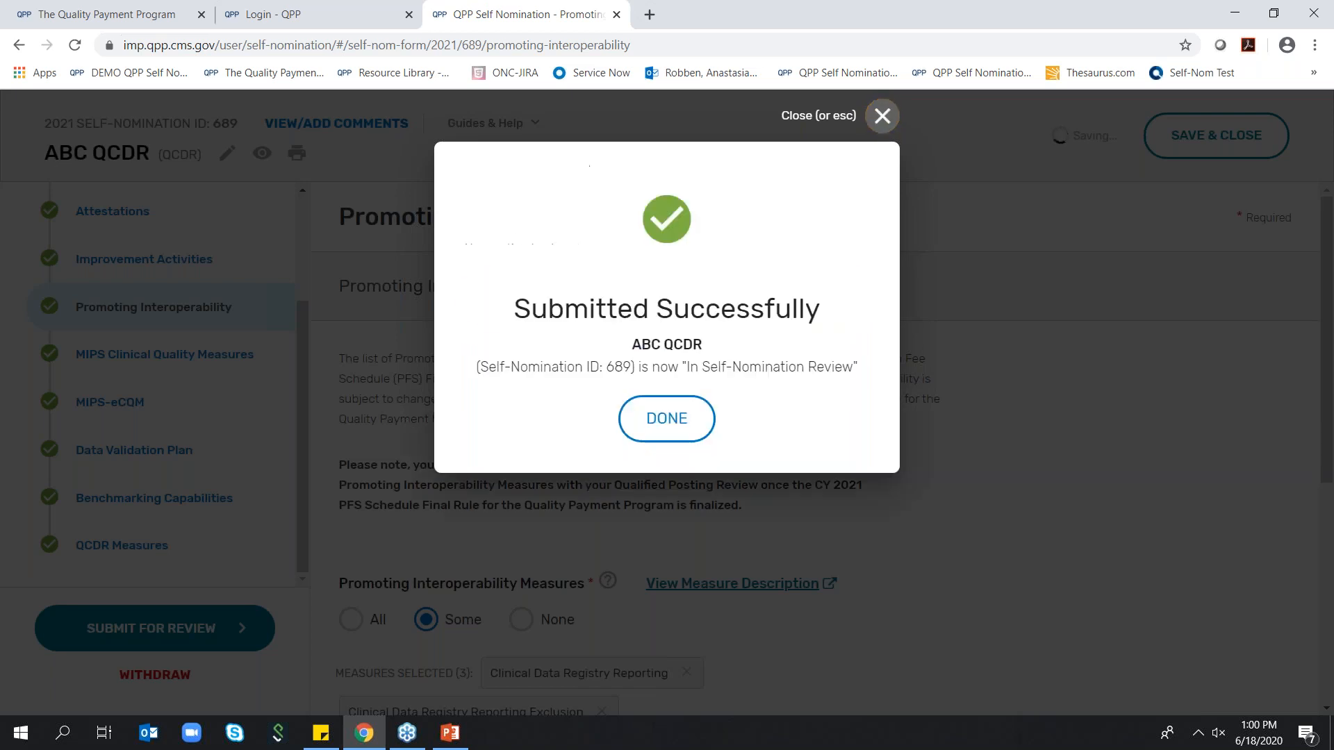
{"action": "left_click", "coordinate": [655, 417]}
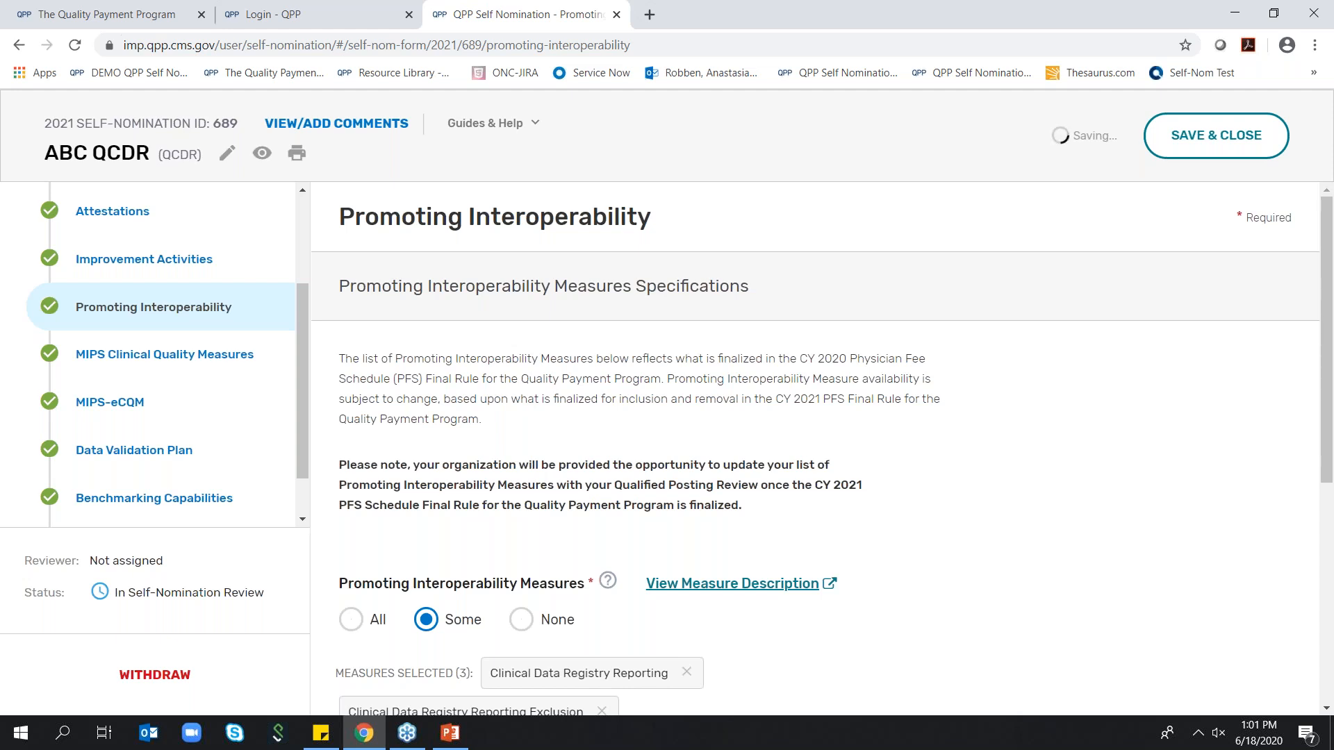
{"action": "left_click", "coordinate": [1210, 139]}
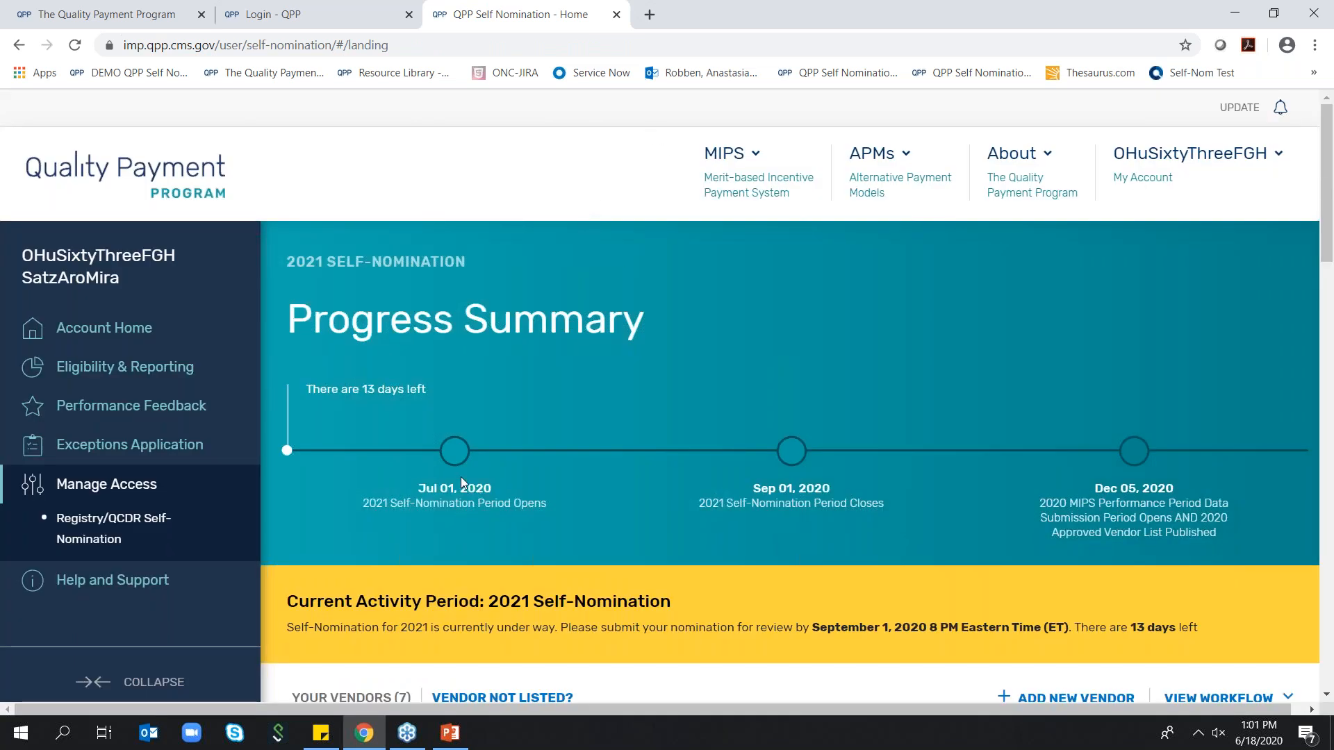
Review the nomination status of the submitted ABC QCDR and the other vendors on the self-nomination home page
{"action": "scroll", "coordinate": [470, 472], "scroll_direction": "down", "scroll_amount": 5}
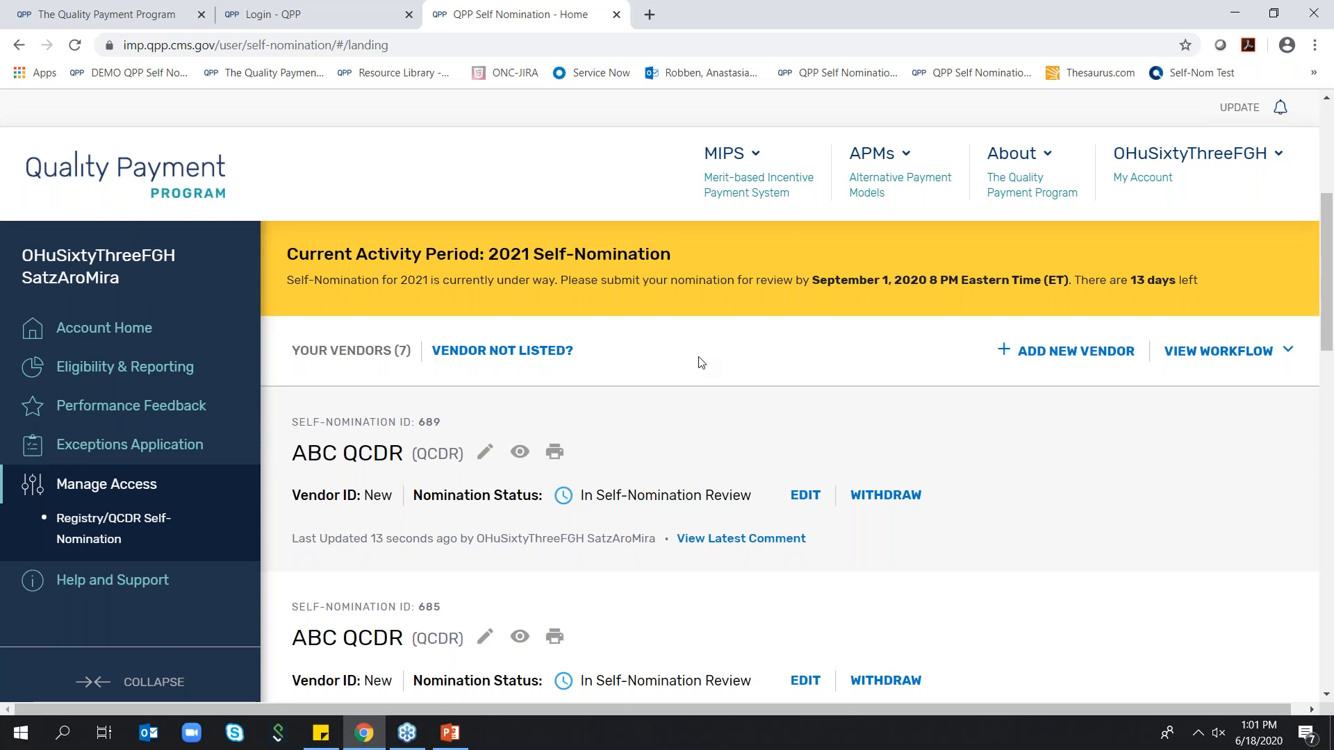
{"action": "scroll", "coordinate": [703, 364], "scroll_direction": "down", "scroll_amount": 1}
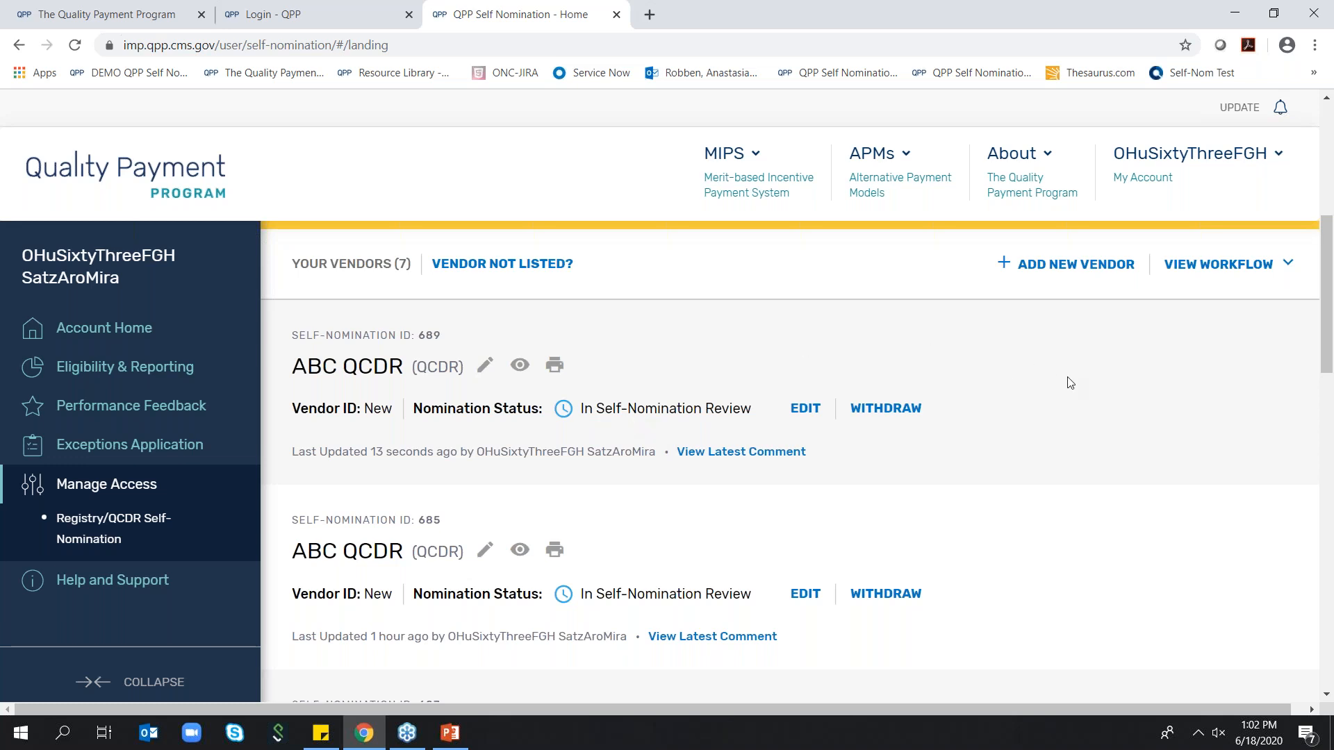
{"action": "scroll", "coordinate": [1082, 379], "scroll_direction": "down", "scroll_amount": 1}
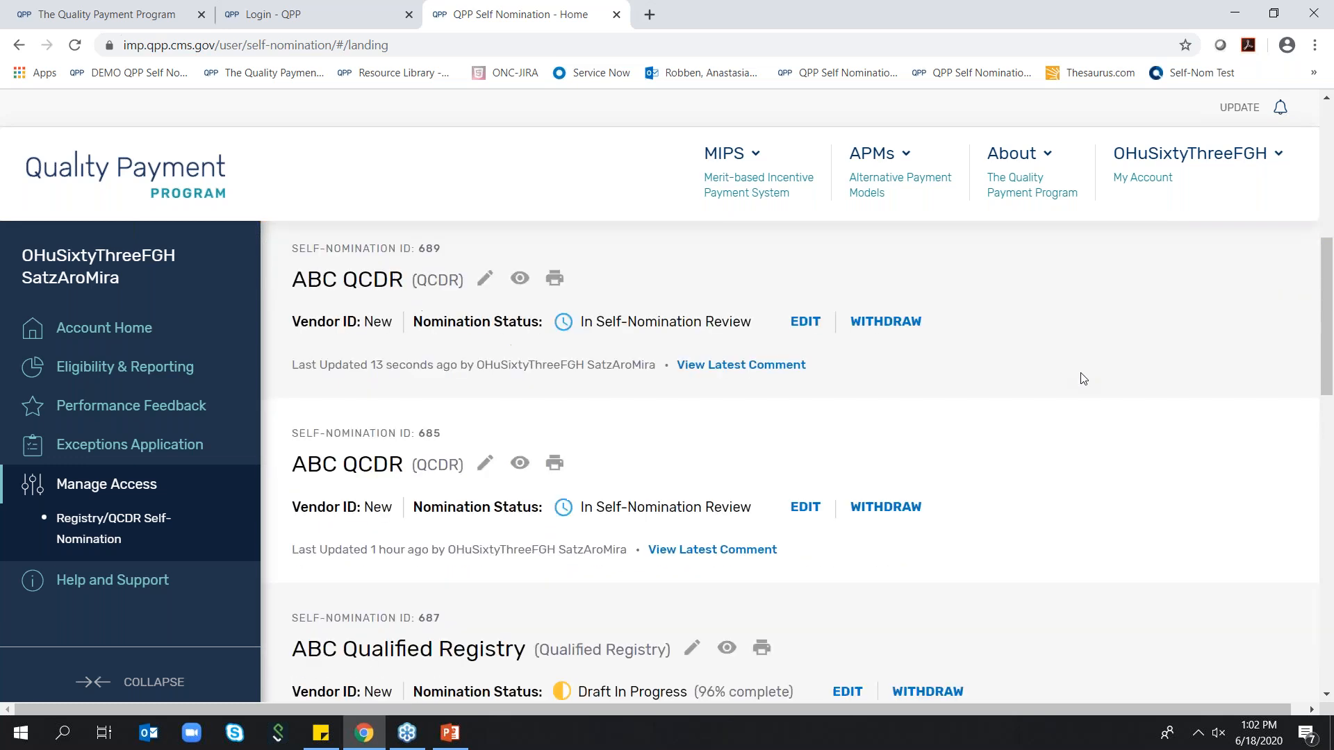
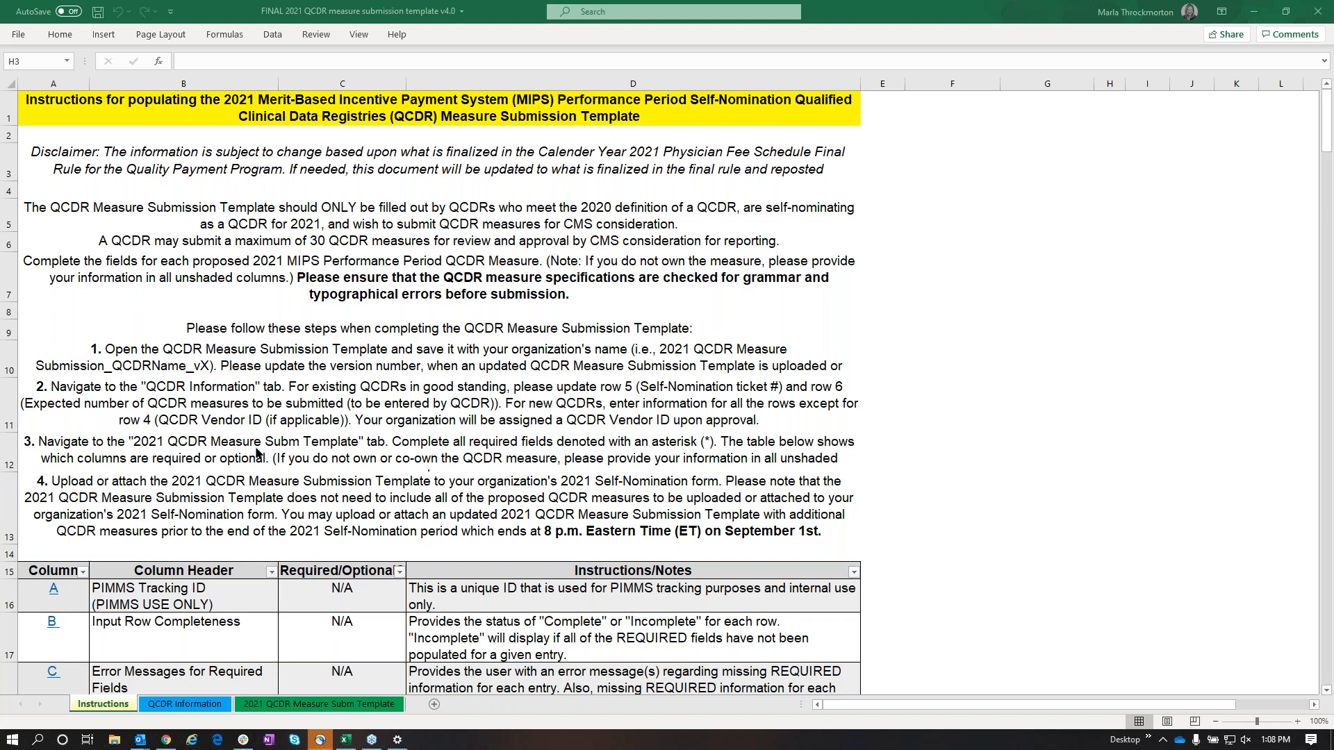
Follow the column A link from the instructions table to the PIMMS Tracking ID header in the measure template, and return through its link
{"action": "scroll", "coordinate": [255, 481], "scroll_direction": "down", "scroll_amount": 2}
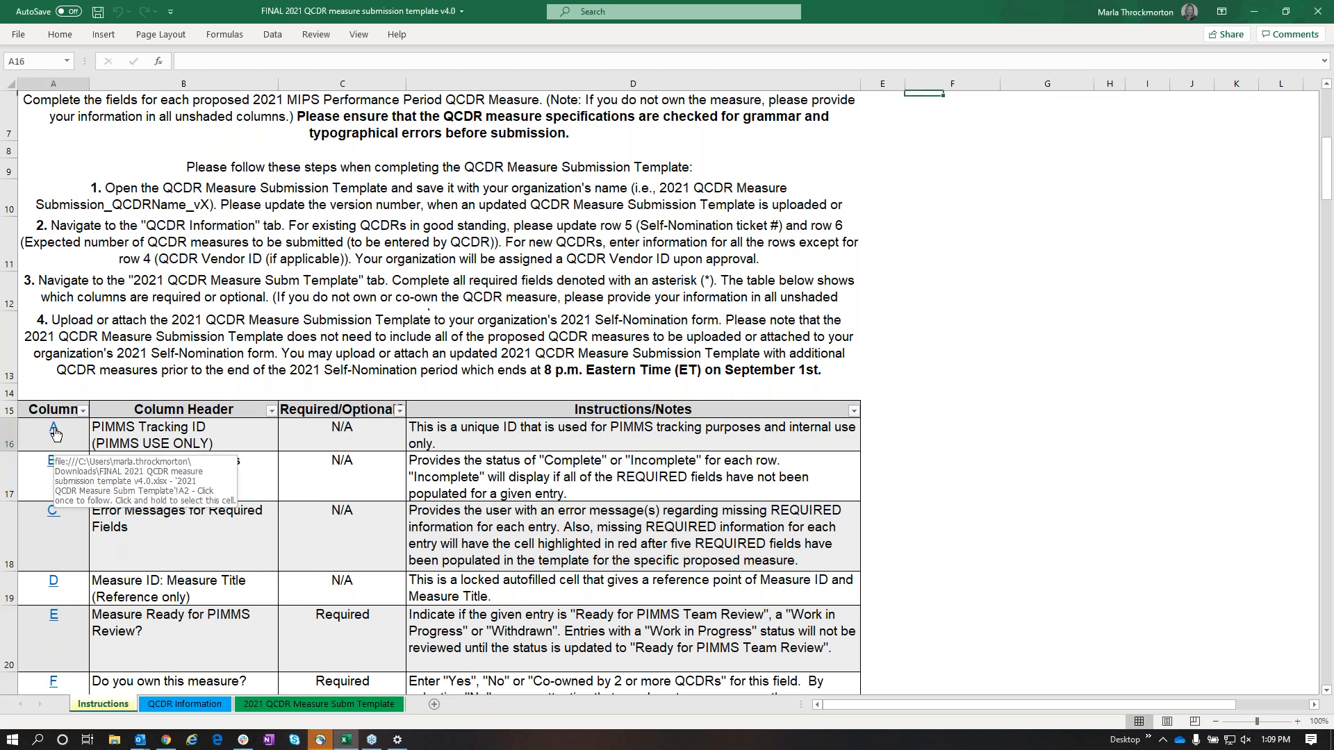
{"action": "left_click", "coordinate": [56, 433]}
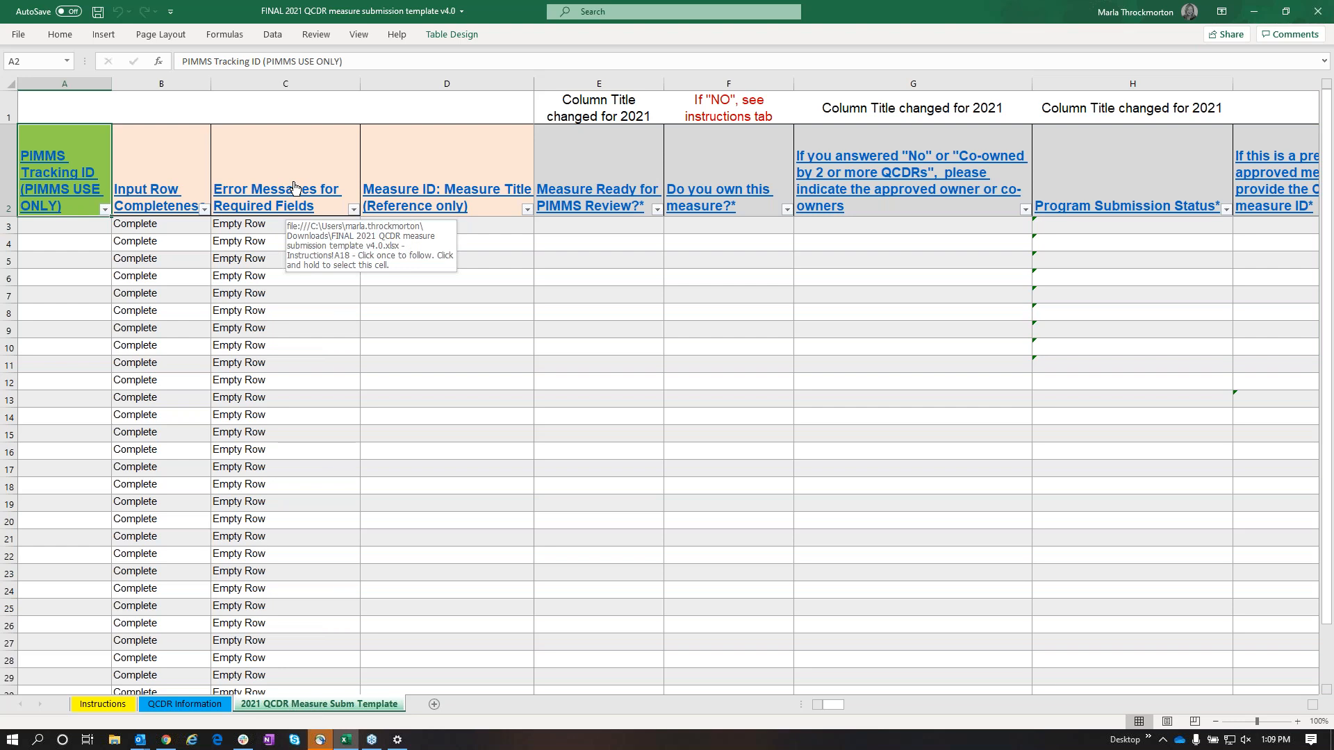
{"action": "left_click", "coordinate": [61, 167]}
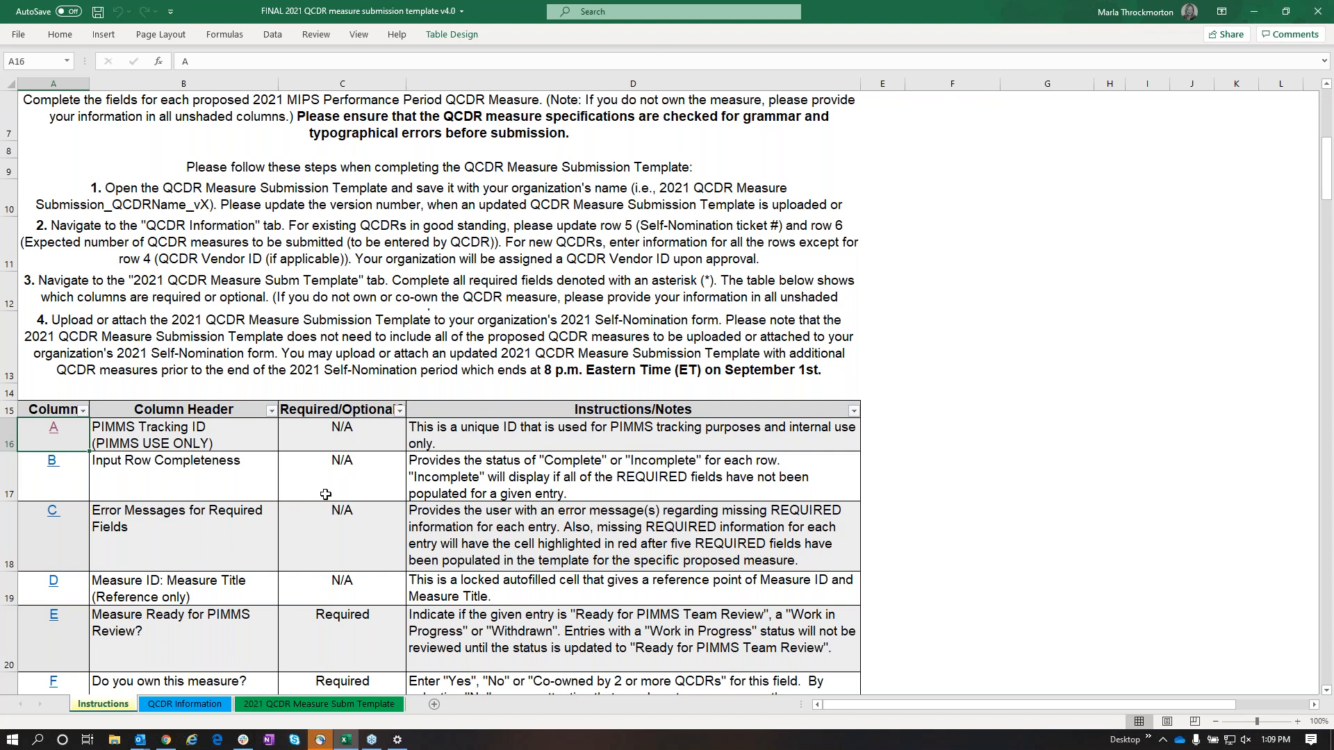
Follow the column E link to the Measure Ready for PIMMS Review header and back, and review the instructions for columns F to I
{"action": "left_click", "coordinate": [1327, 693]}
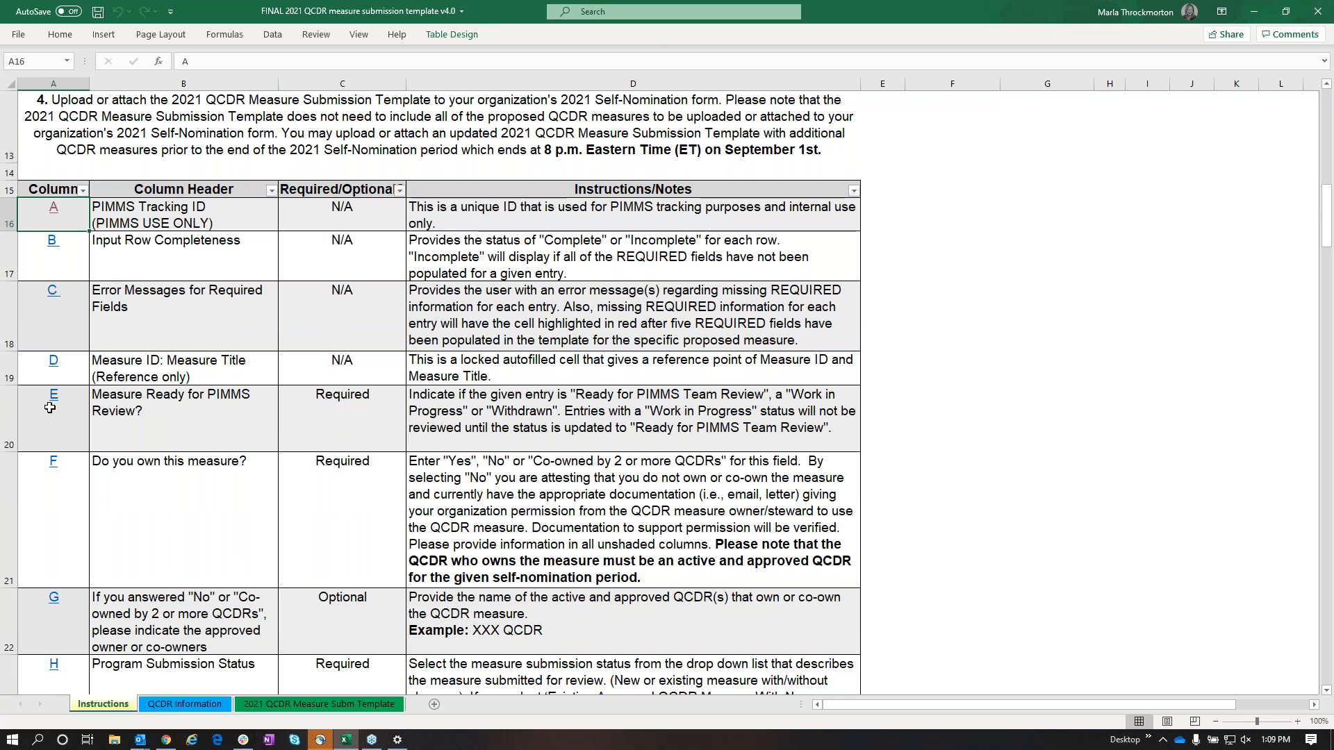
{"action": "left_click", "coordinate": [55, 406]}
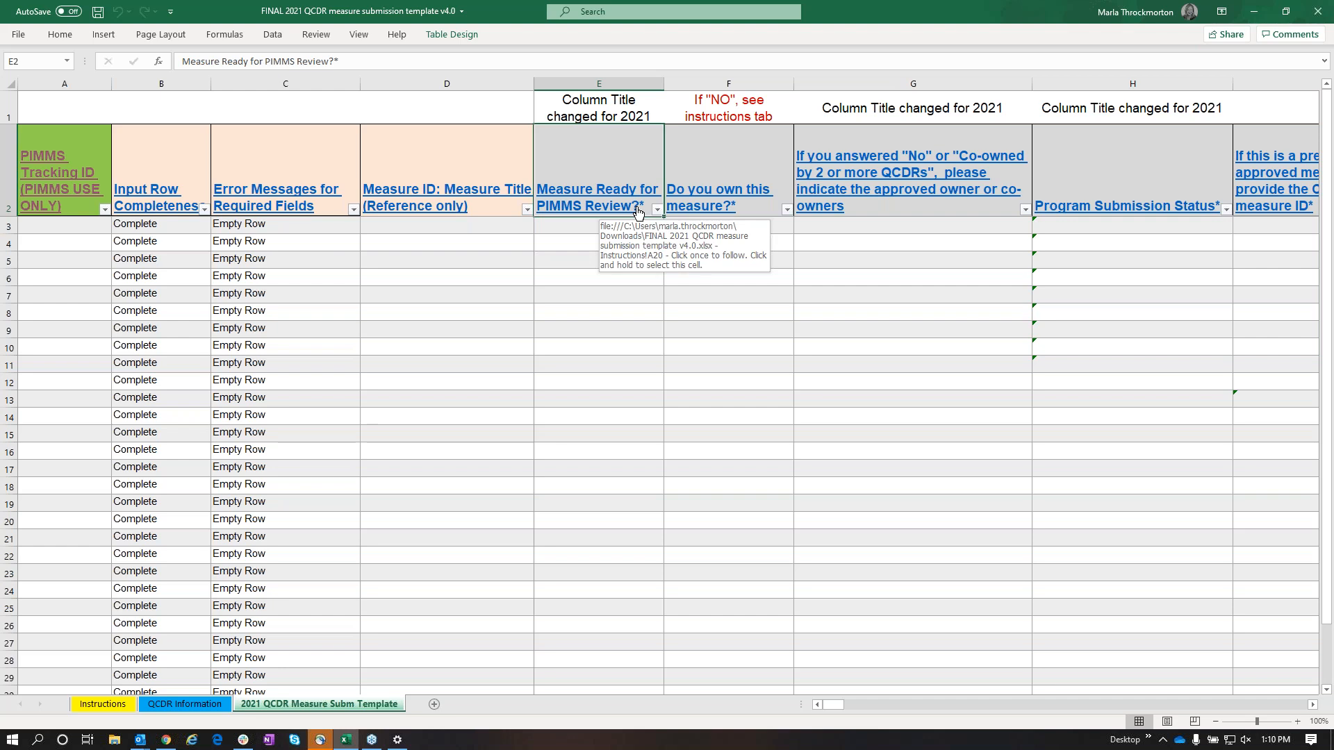
{"action": "left_click", "coordinate": [591, 199]}
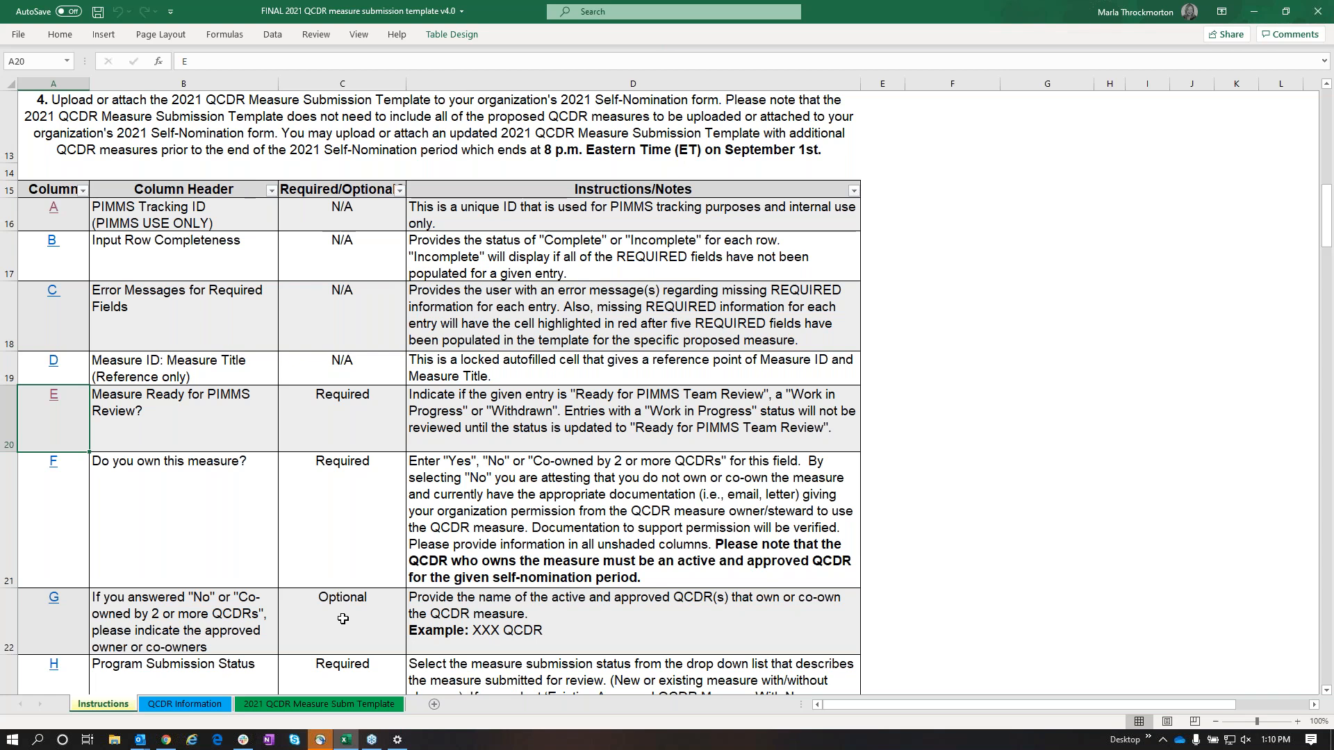
{"action": "scroll", "coordinate": [343, 618], "scroll_direction": "down", "scroll_amount": 2}
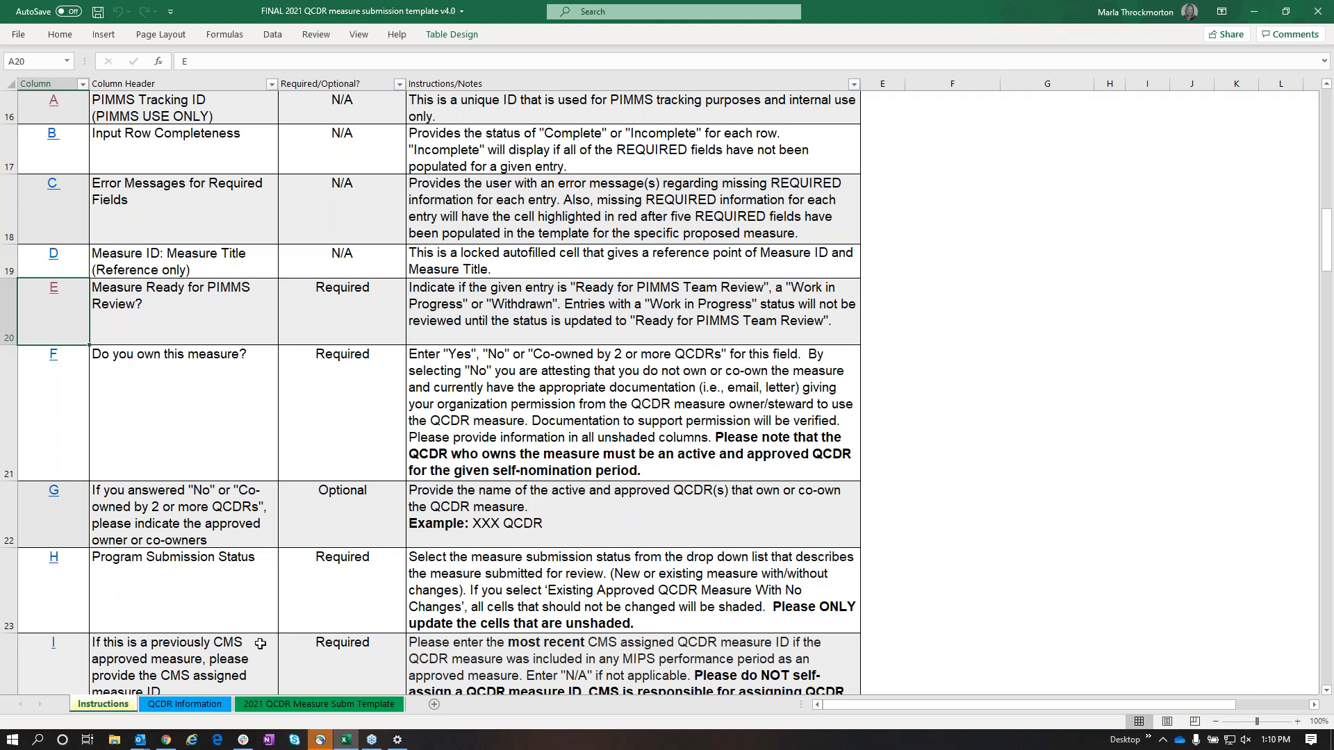
Enter 10 as the expected number of QCDR measures in cell B6 of the QCDR Information sheet
{"action": "left_click", "coordinate": [182, 705]}
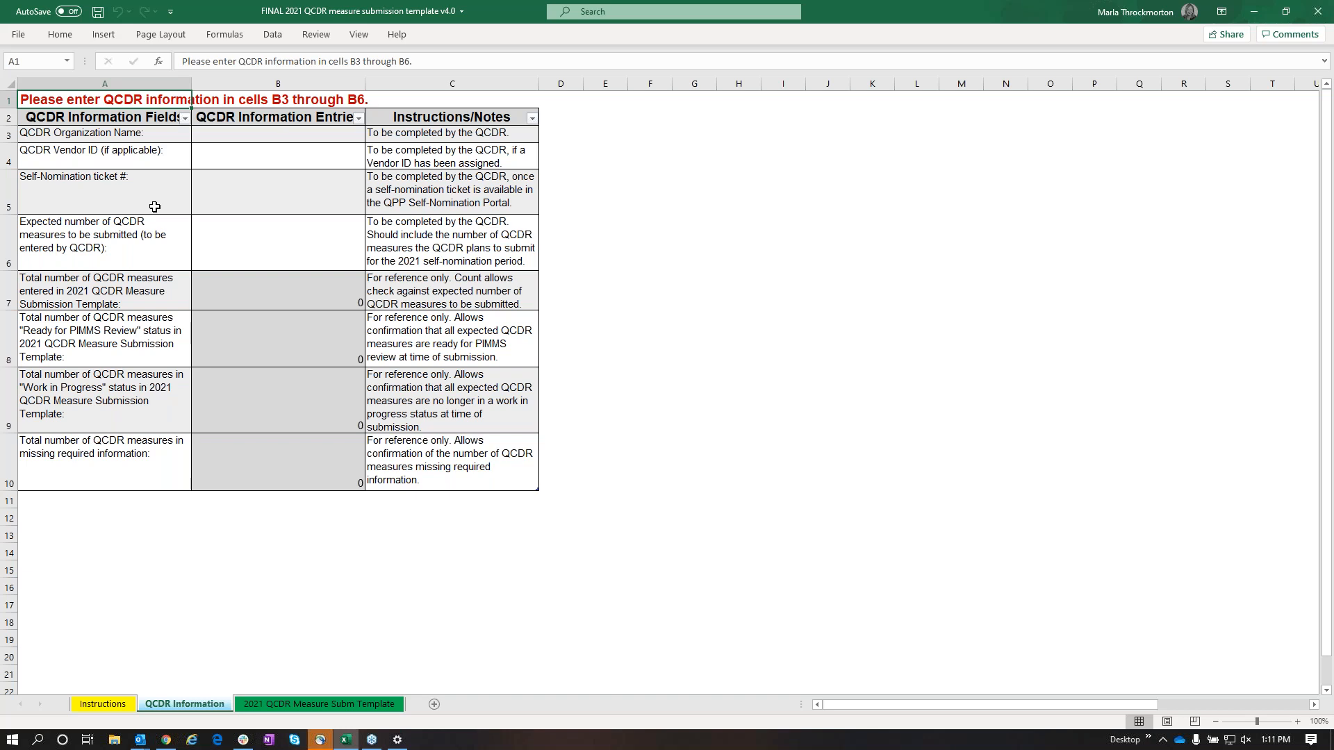
{"action": "left_click", "coordinate": [292, 197]}
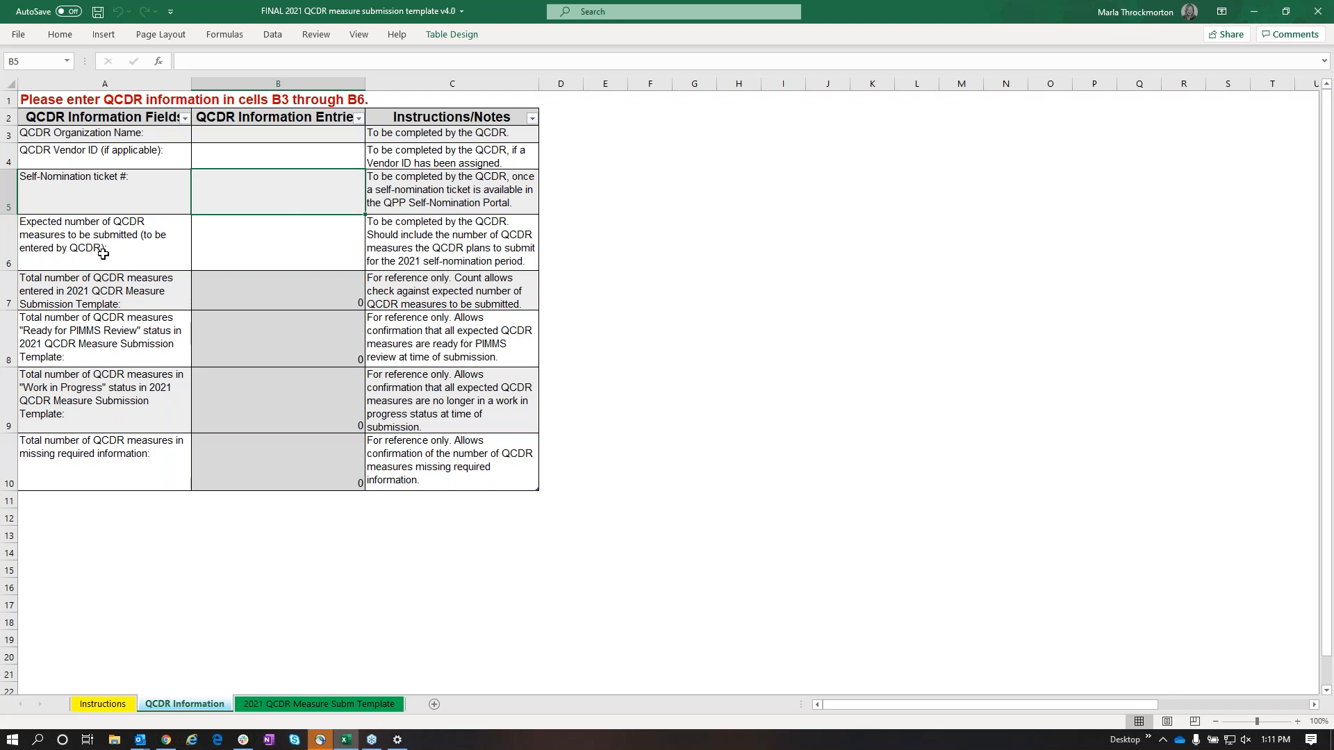
{"action": "left_click", "coordinate": [273, 247]}
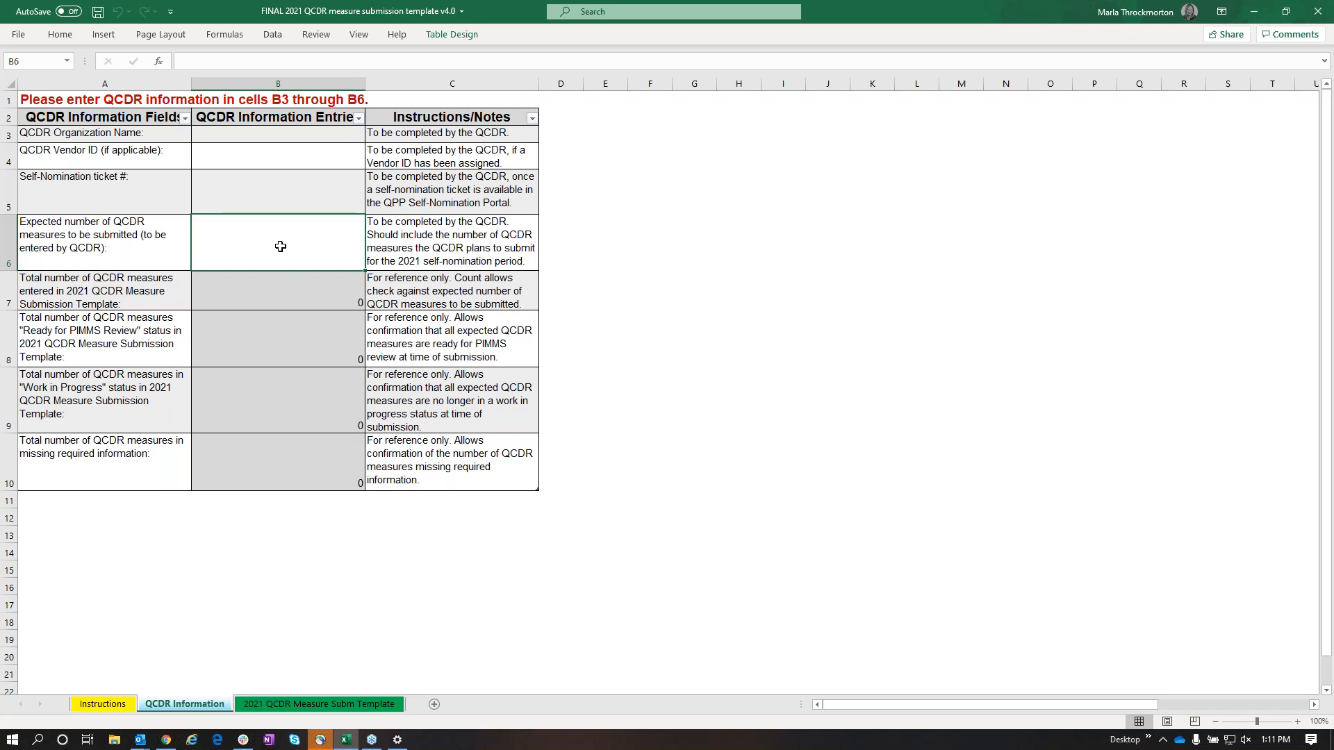
{"action": "type", "text": "10"}
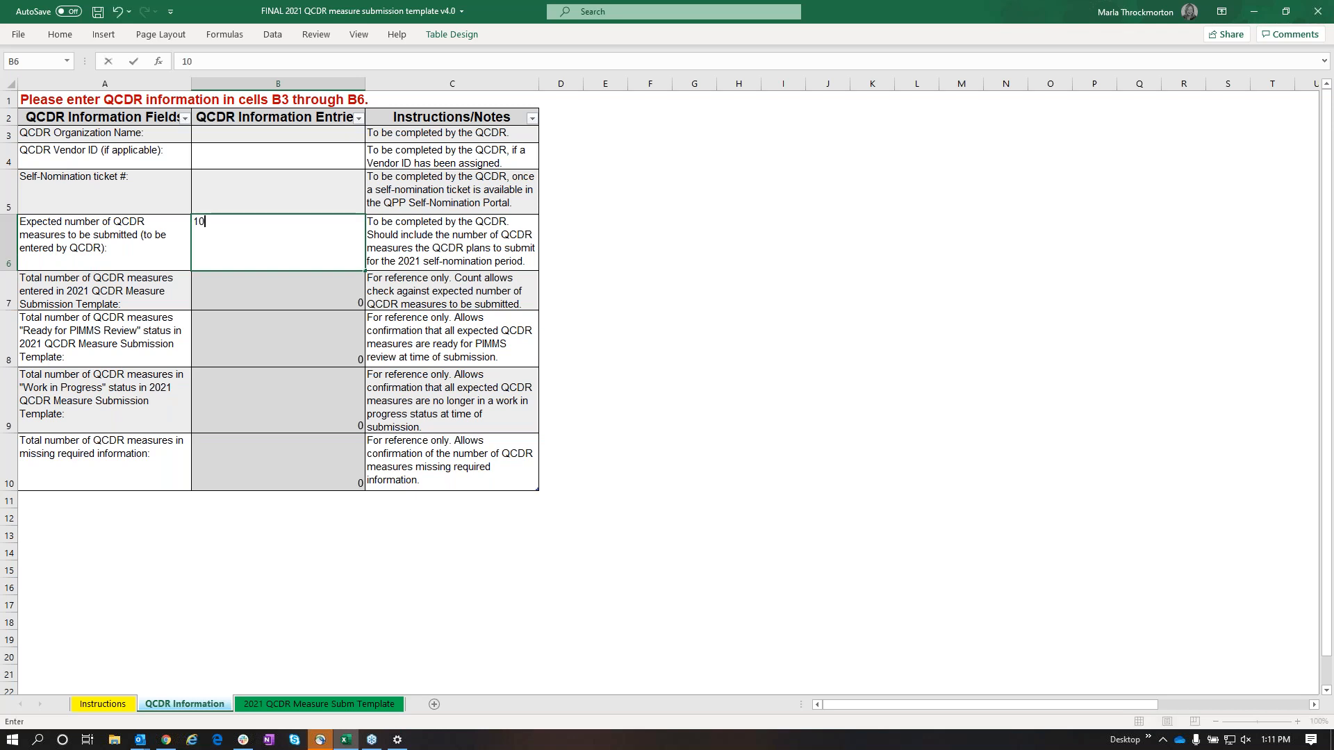
{"action": "key", "text": "Return"}
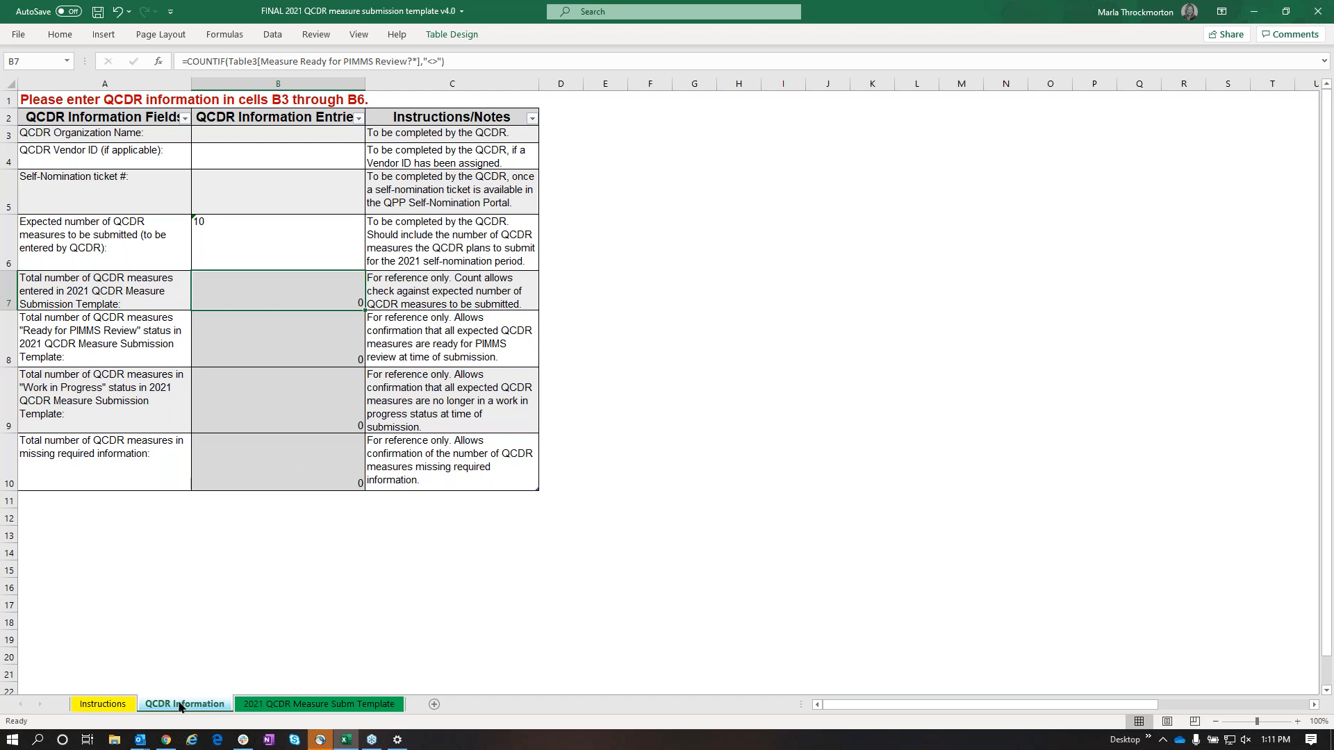
On the 2021 QCDR Measure Subm Template sheet, enter PIMMS1 as the CMS assigned measure ID in row 3
{"action": "left_click", "coordinate": [281, 706]}
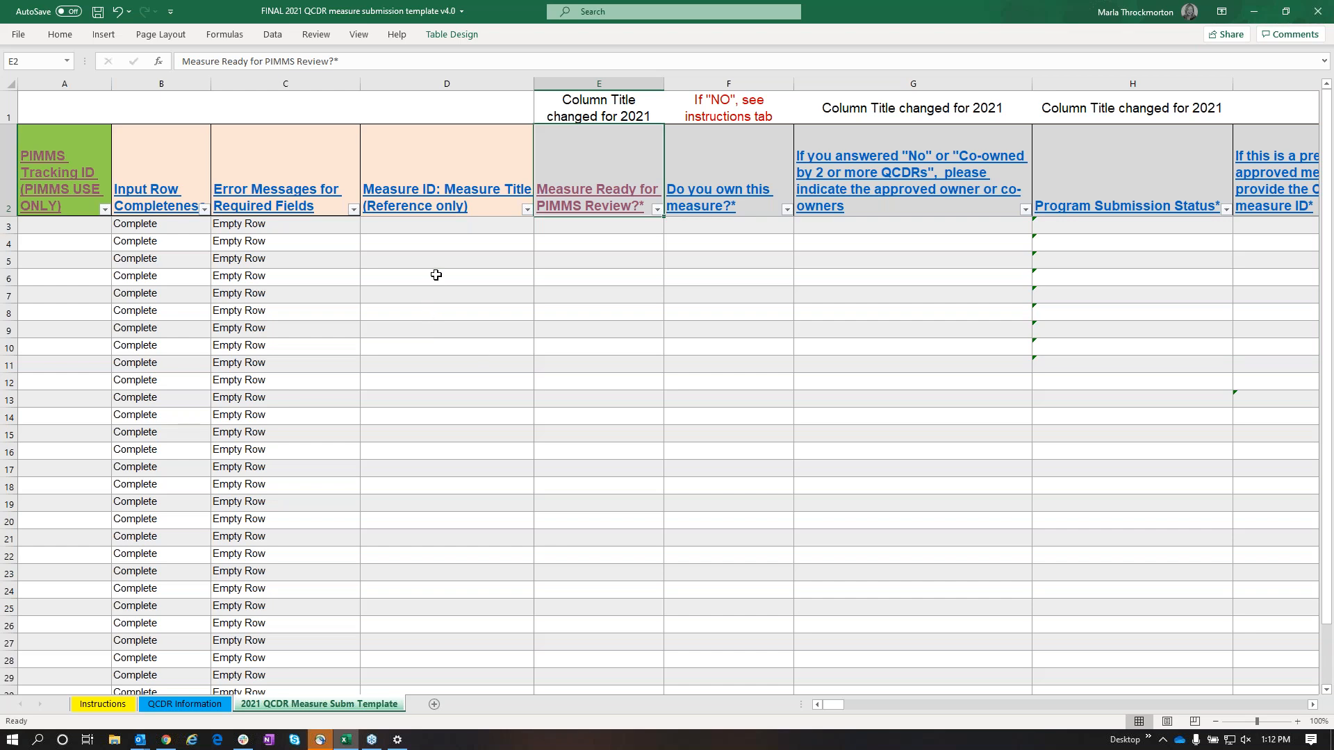
{"action": "left_click", "coordinate": [399, 228]}
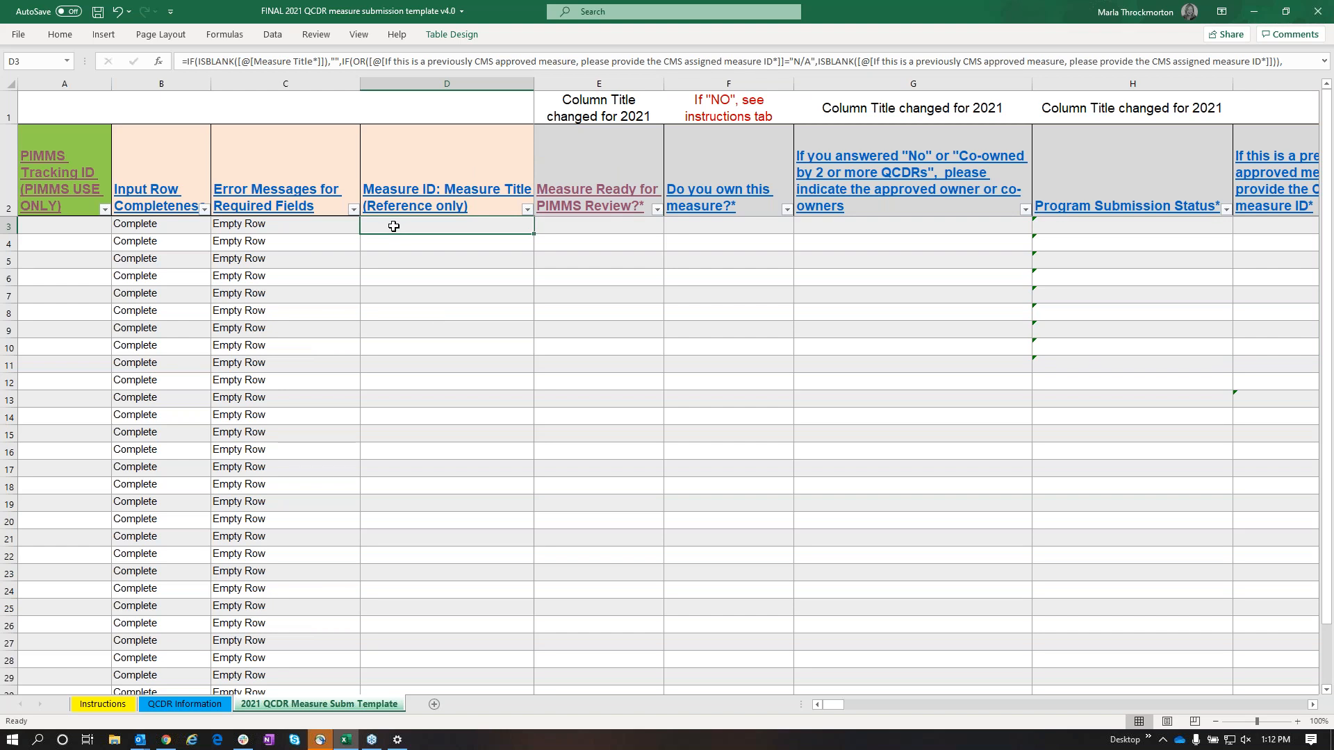
{"action": "mouse_move", "coordinate": [827, 705]}
{"action": "left_mouse_down"}
{"action": "mouse_move", "coordinate": [1033, 710]}
{"action": "mouse_move", "coordinate": [826, 707]}
{"action": "left_mouse_up"}
{"action": "left_click_drag", "start_coordinate": [836, 703], "coordinate": [859, 703]}
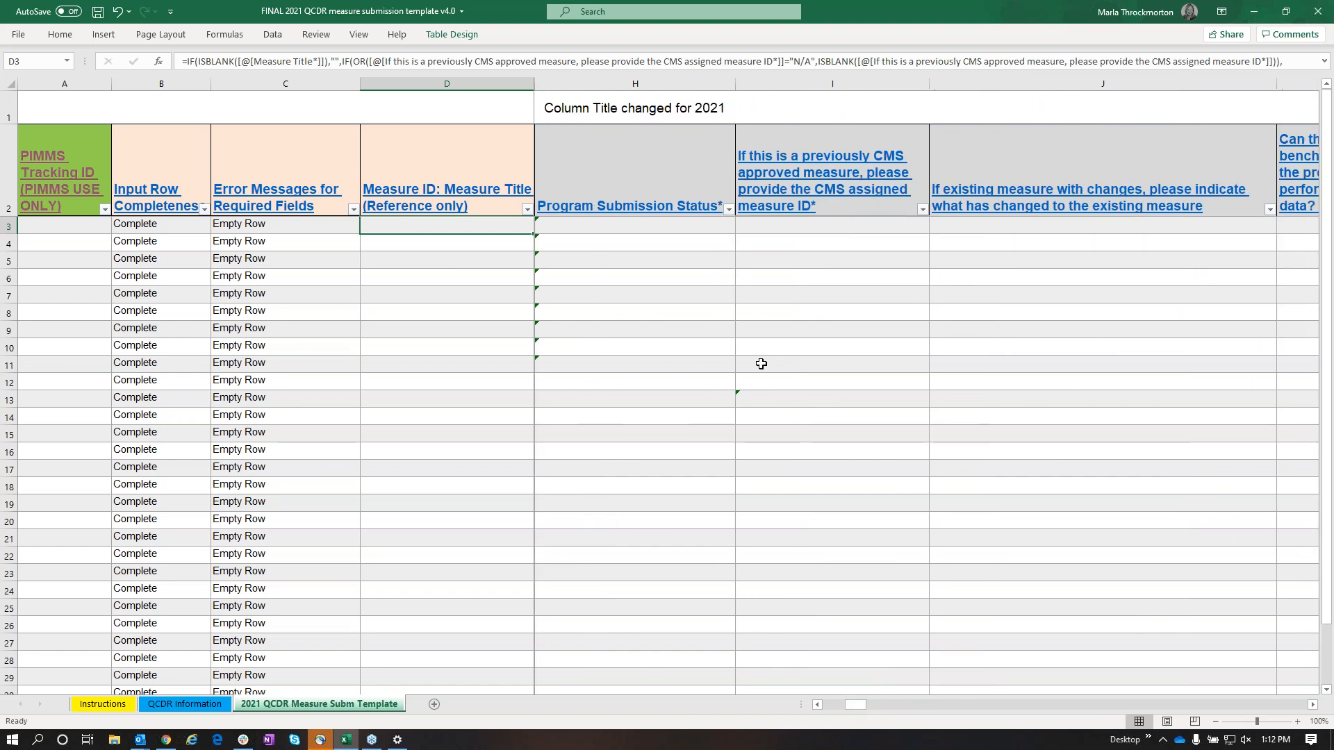
{"action": "left_click", "coordinate": [799, 223]}
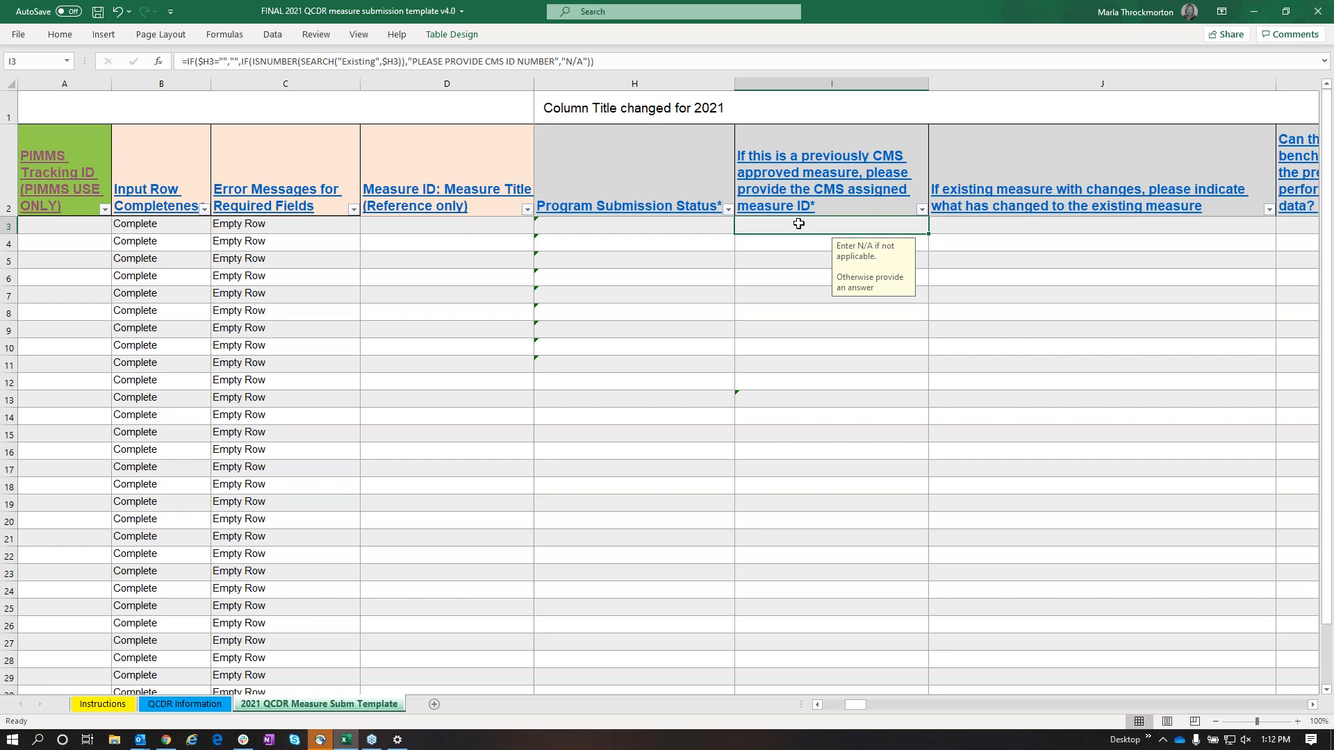
{"action": "type", "text": "Pl"}
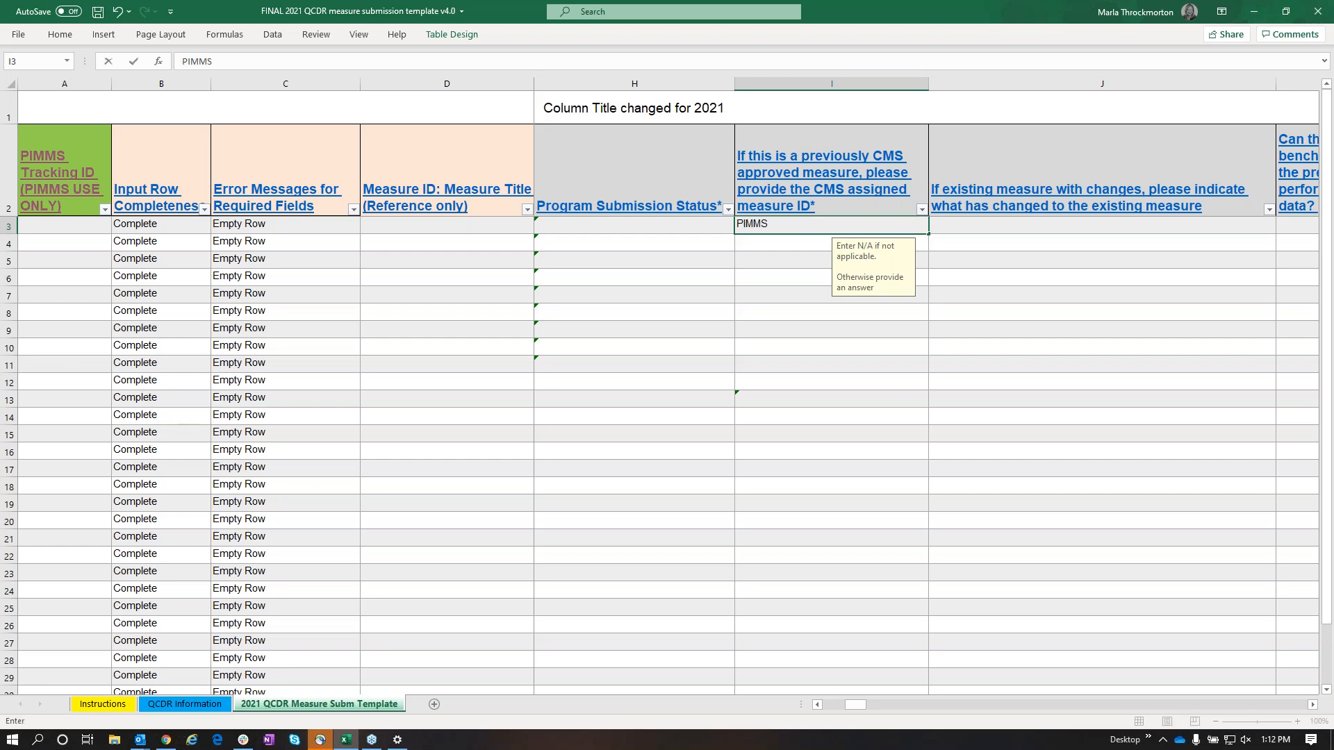
Enter "Test measure" as the Measure Title in row 3, and check the Measure ID: Measure Title reference cell D3
{"action": "left_click", "coordinate": [1310, 706]}
{"action": "left_click", "coordinate": [1310, 706]}
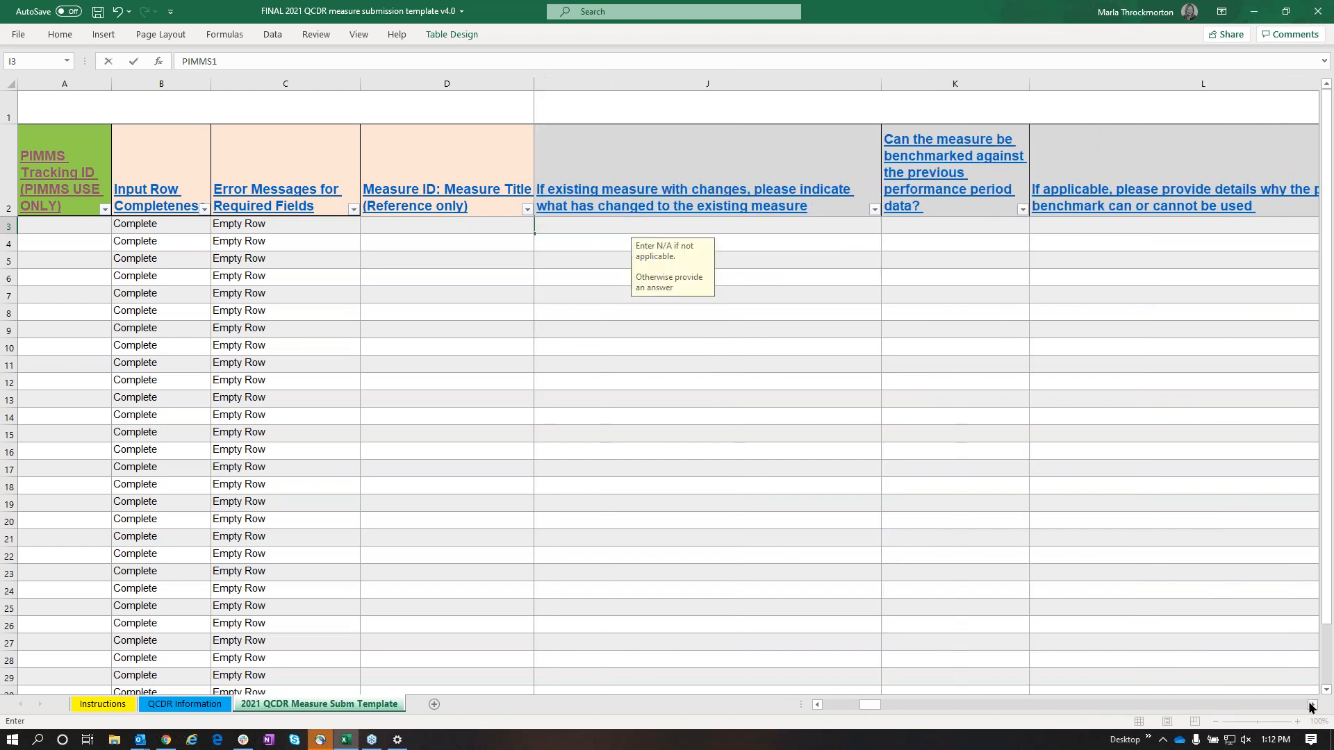
{"action": "left_click", "coordinate": [1310, 706]}
{"action": "left_click", "coordinate": [1110, 224]}
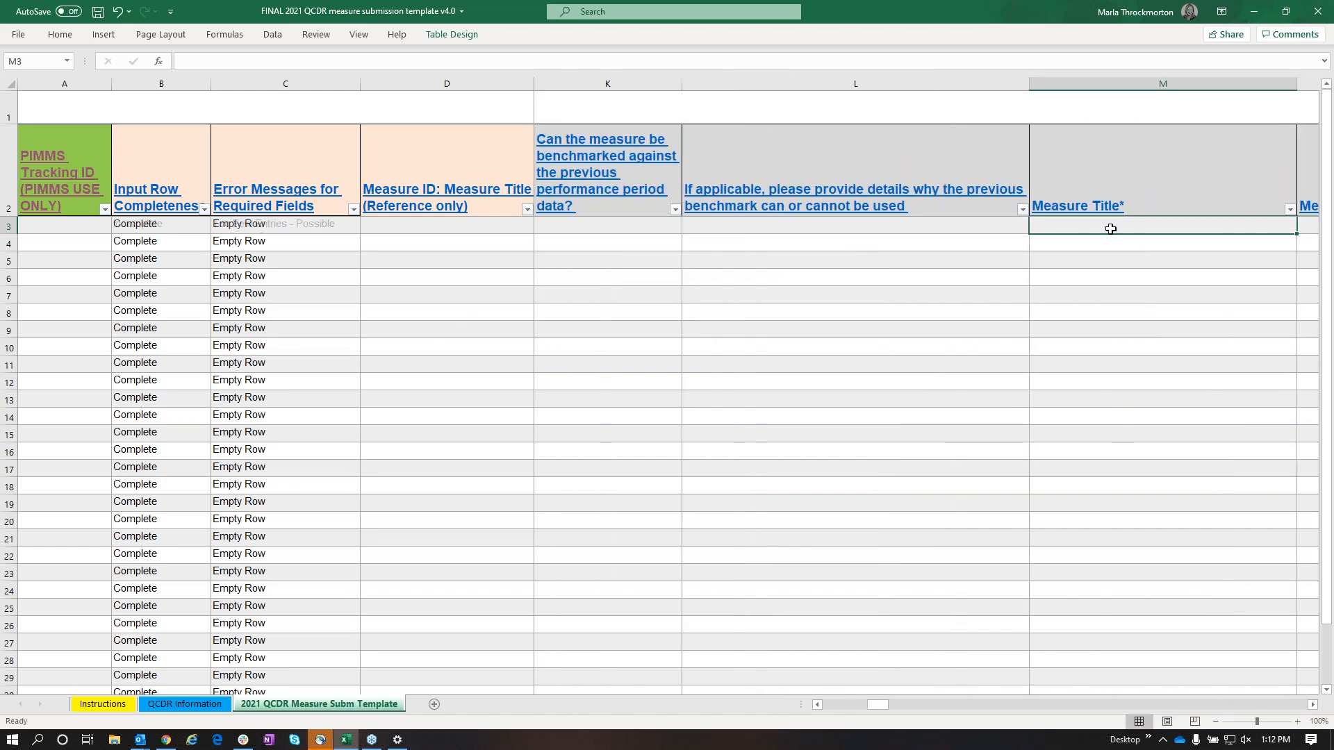
{"action": "key", "text": "F2"}
{"action": "type", "text": "Test measure"}
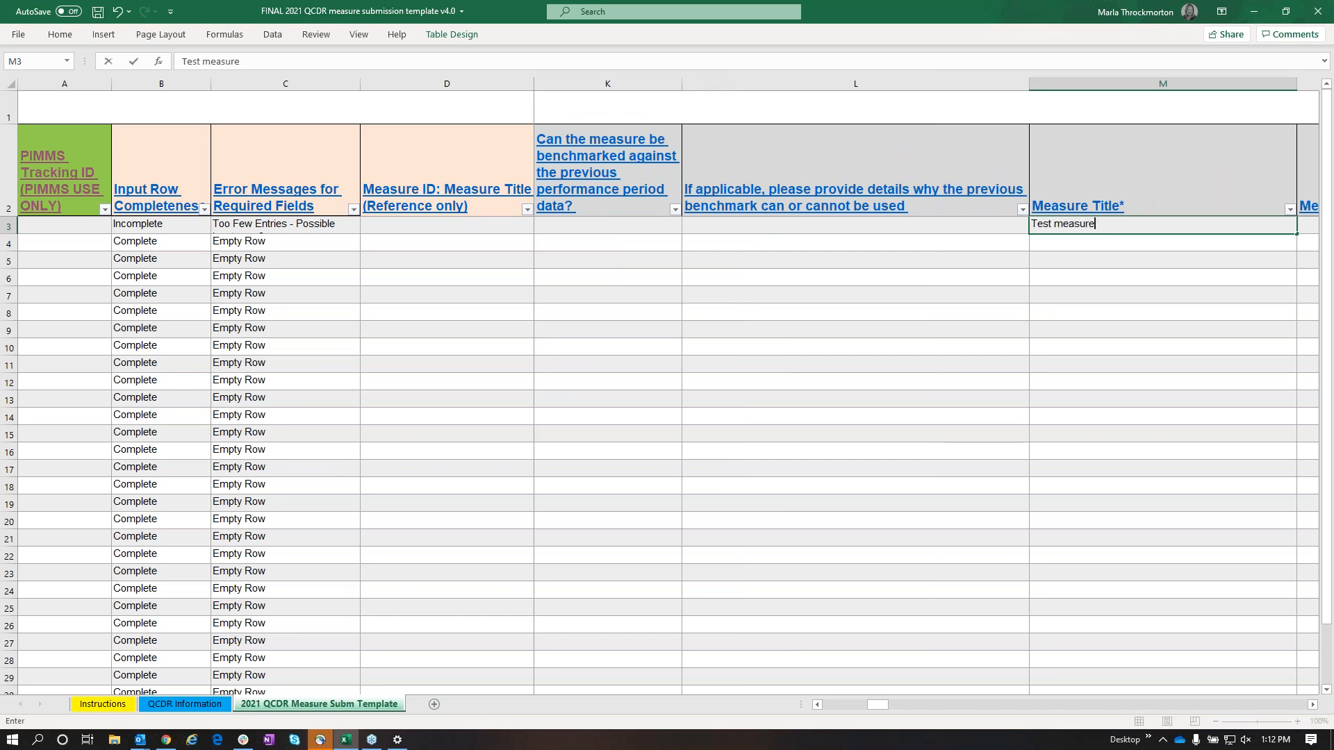
{"action": "key", "text": "Return"}
{"action": "left_click_drag", "start_coordinate": [881, 704], "coordinate": [836, 705]}
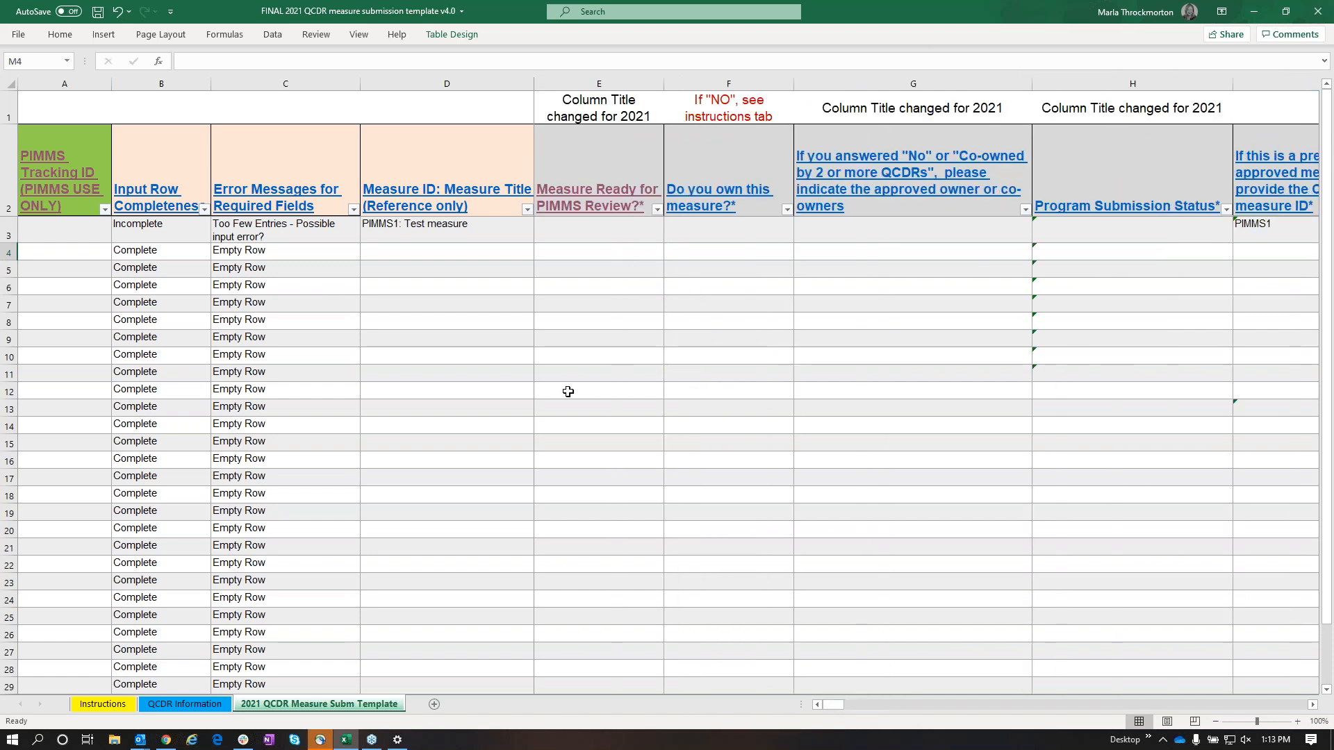
{"action": "left_click", "coordinate": [400, 237]}
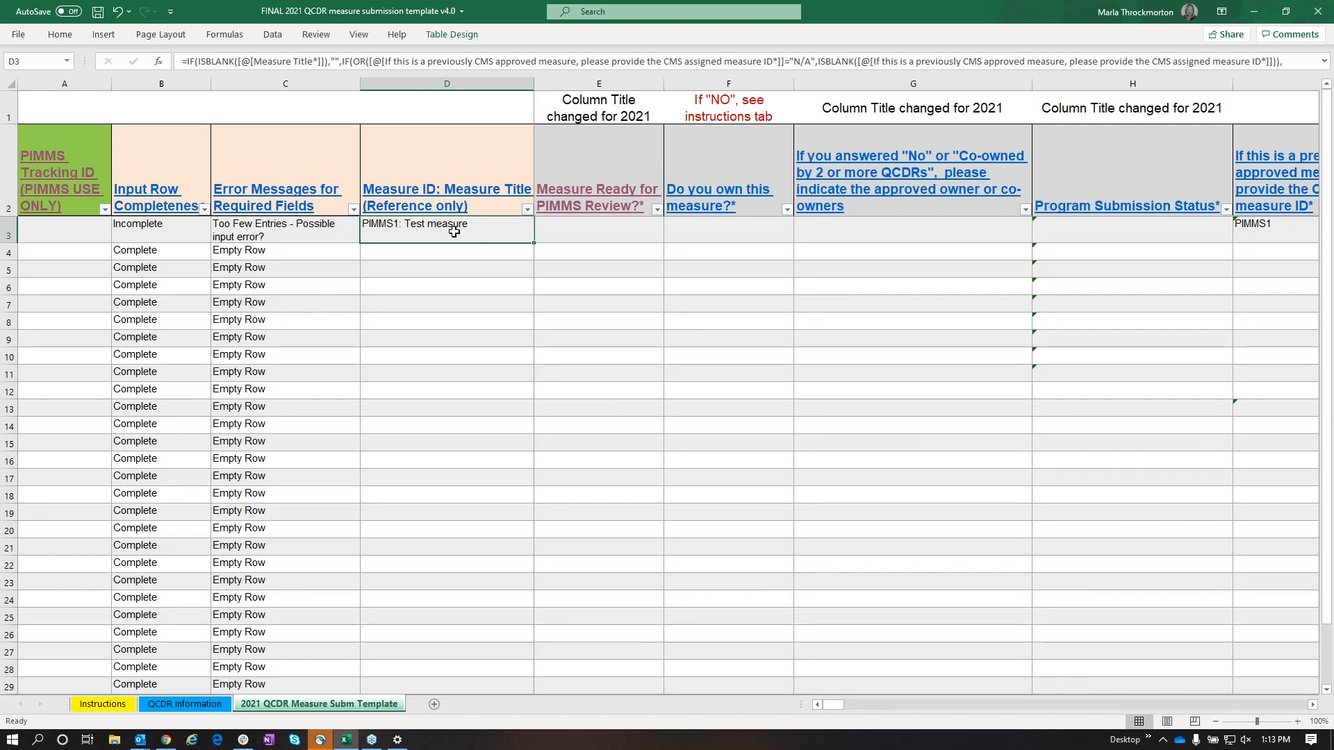
Set the CMS assigned measure ID in row 3 to n/a, and check the reference cell D3
{"action": "mouse_move", "coordinate": [840, 704]}
{"action": "left_mouse_down"}
{"action": "mouse_move", "coordinate": [891, 706]}
{"action": "mouse_move", "coordinate": [830, 702]}
{"action": "left_mouse_up"}
{"action": "left_click", "coordinate": [1255, 231]}
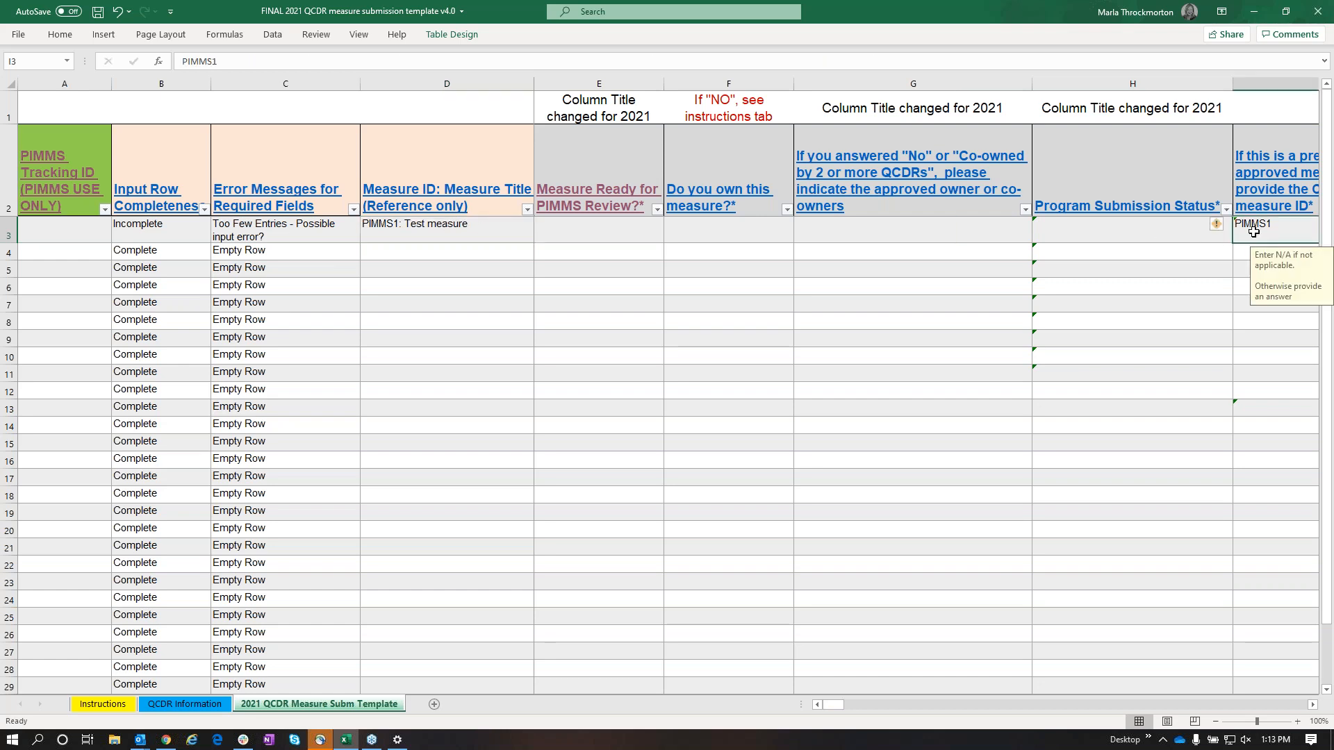
{"action": "type", "text": "n/a"}
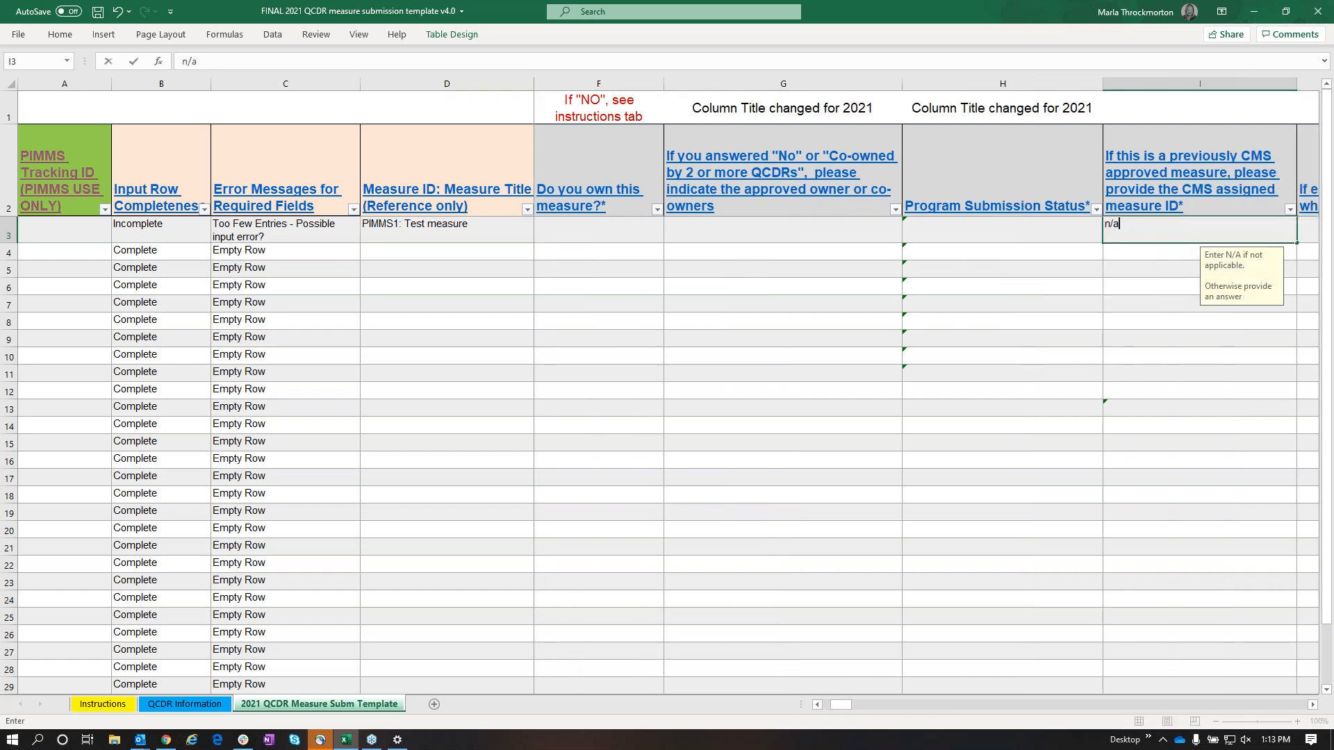
{"action": "key", "text": "Return"}
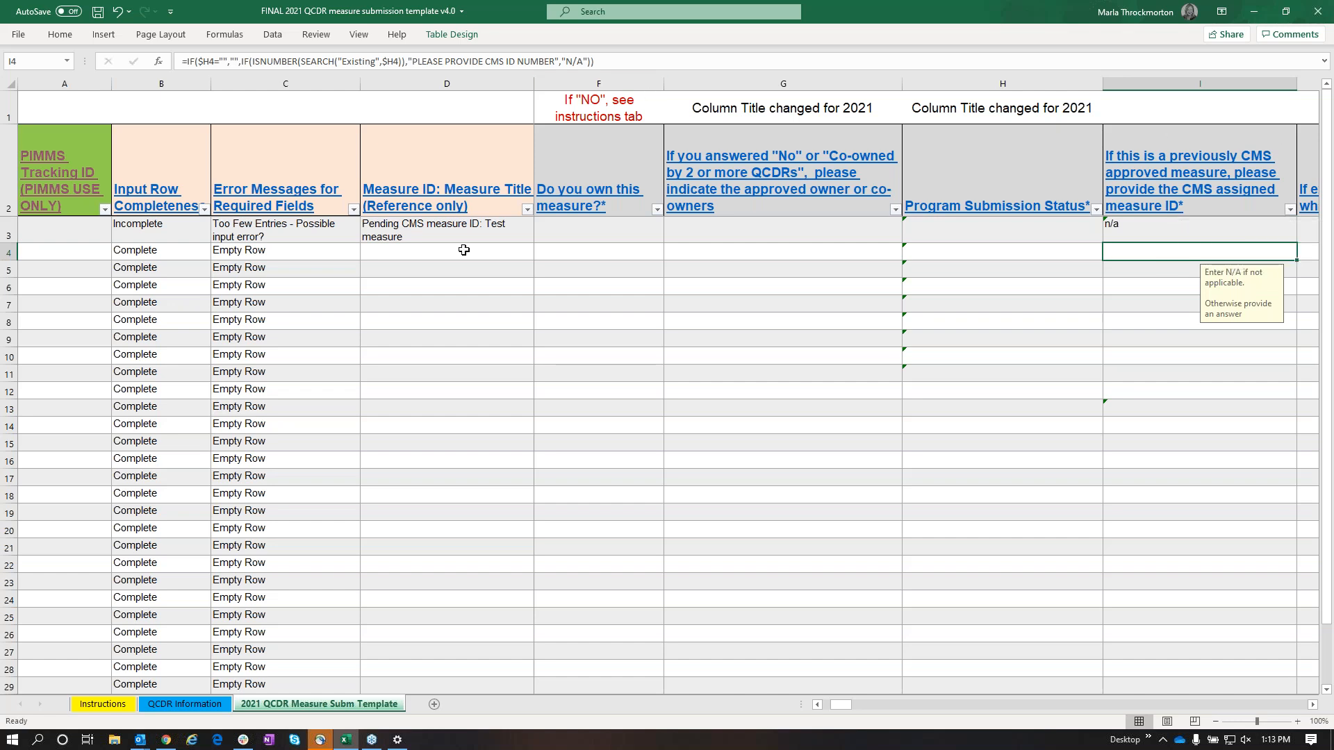
{"action": "left_click", "coordinate": [413, 238]}
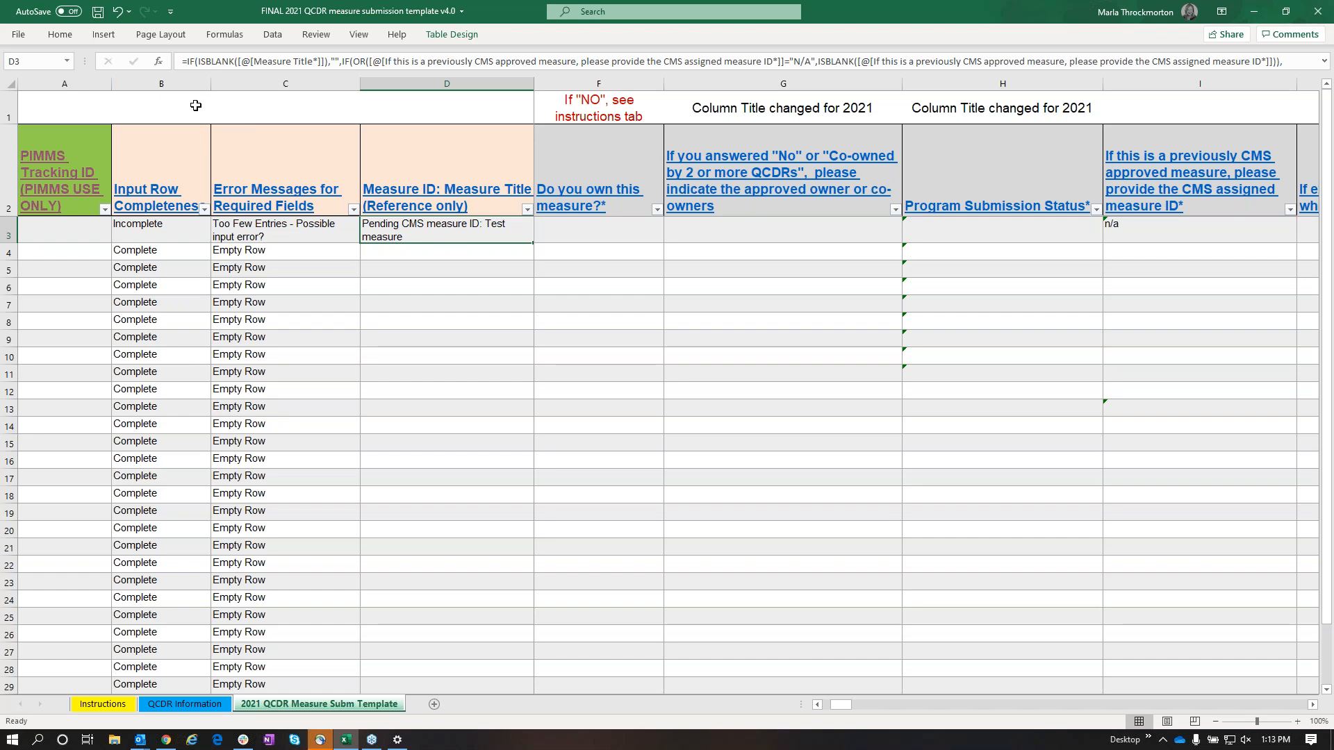
Narrow the Input Row Completeness column and hide it
{"action": "left_click_drag", "start_coordinate": [209, 81], "coordinate": [142, 95]}
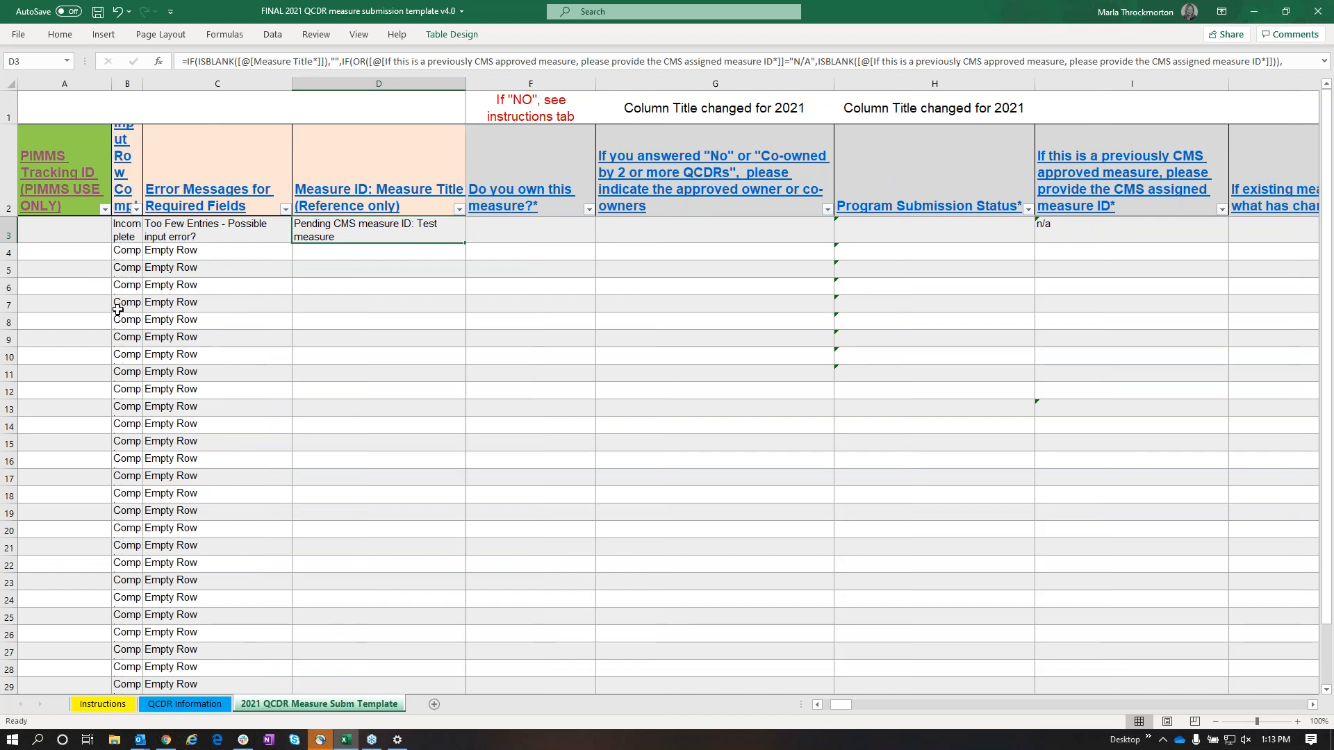
{"action": "left_click", "coordinate": [127, 83]}
{"action": "right_click", "coordinate": [127, 83]}
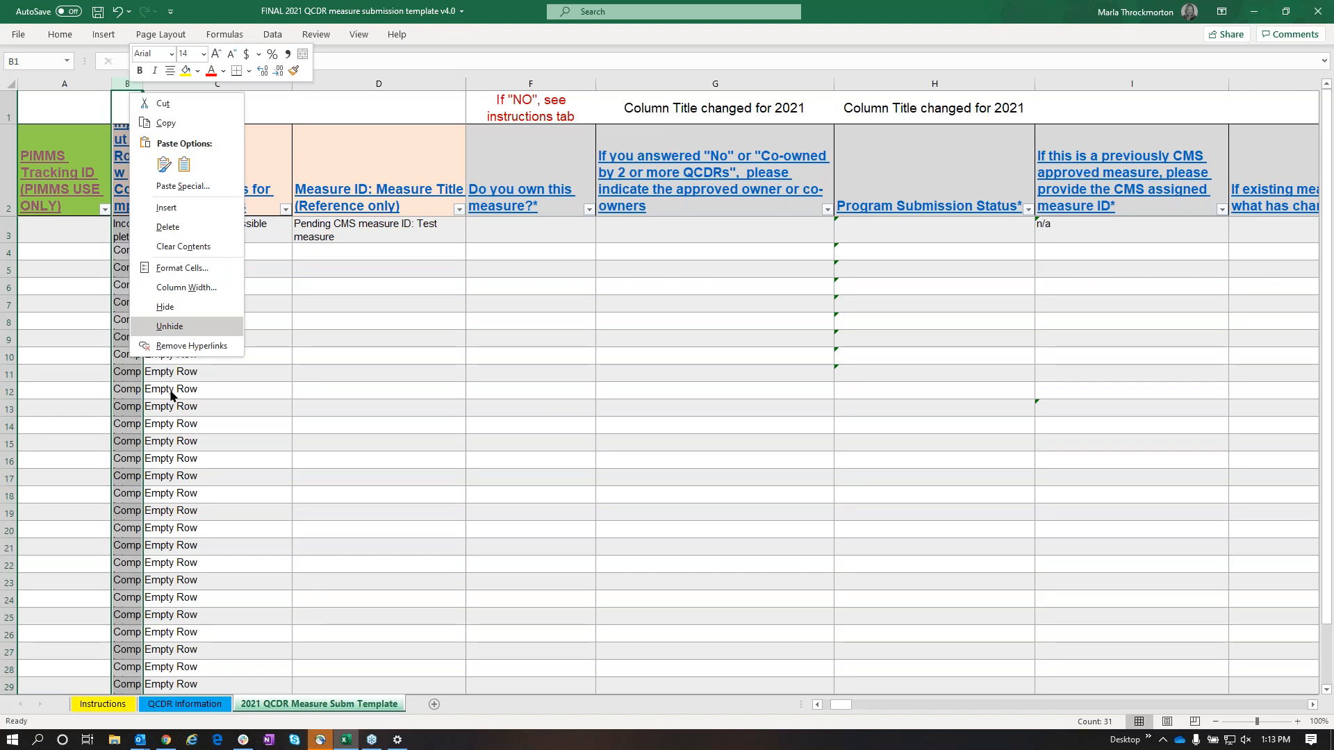
{"action": "left_click", "coordinate": [158, 309]}
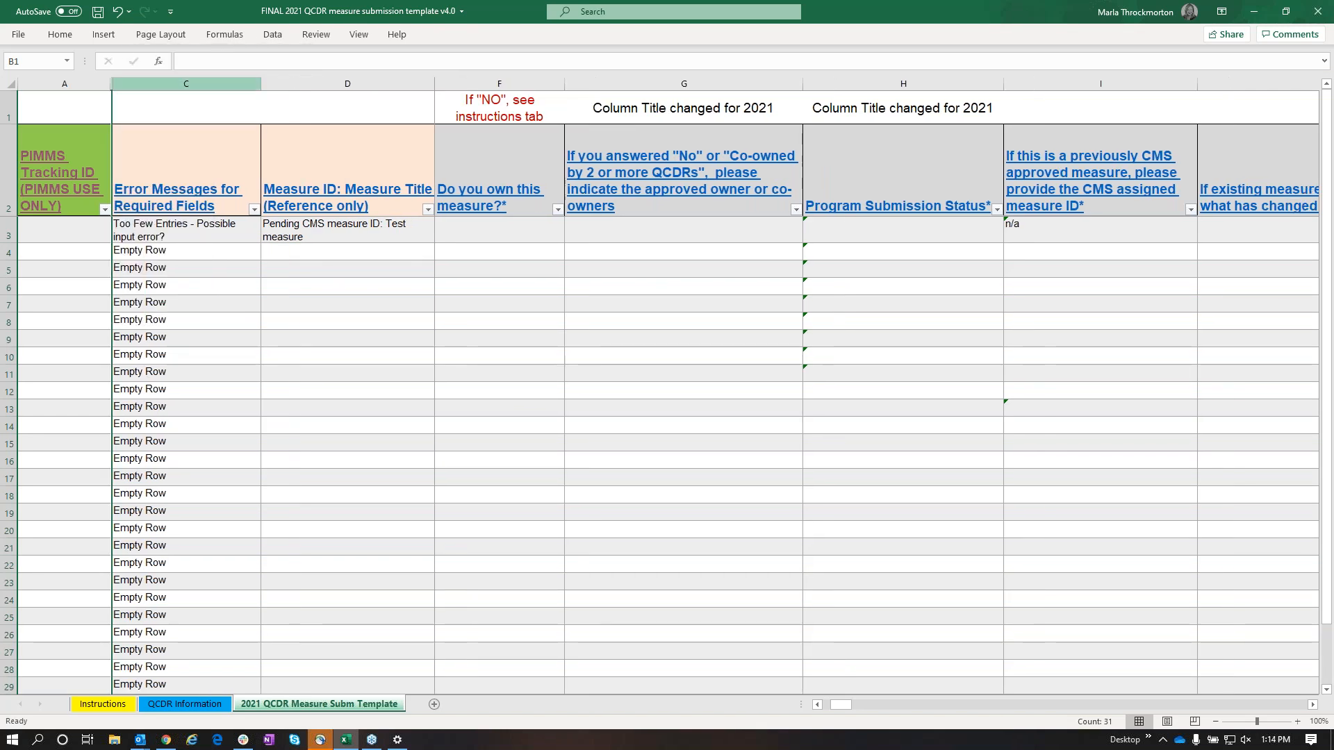
Unhide the hidden column between PIMMS Tracking ID and Error Messages for Required Fields
{"action": "left_click", "coordinate": [96, 82]}
{"action": "left_click_drag", "start_coordinate": [96, 82], "coordinate": [134, 96]}
{"action": "right_click", "coordinate": [134, 98]}
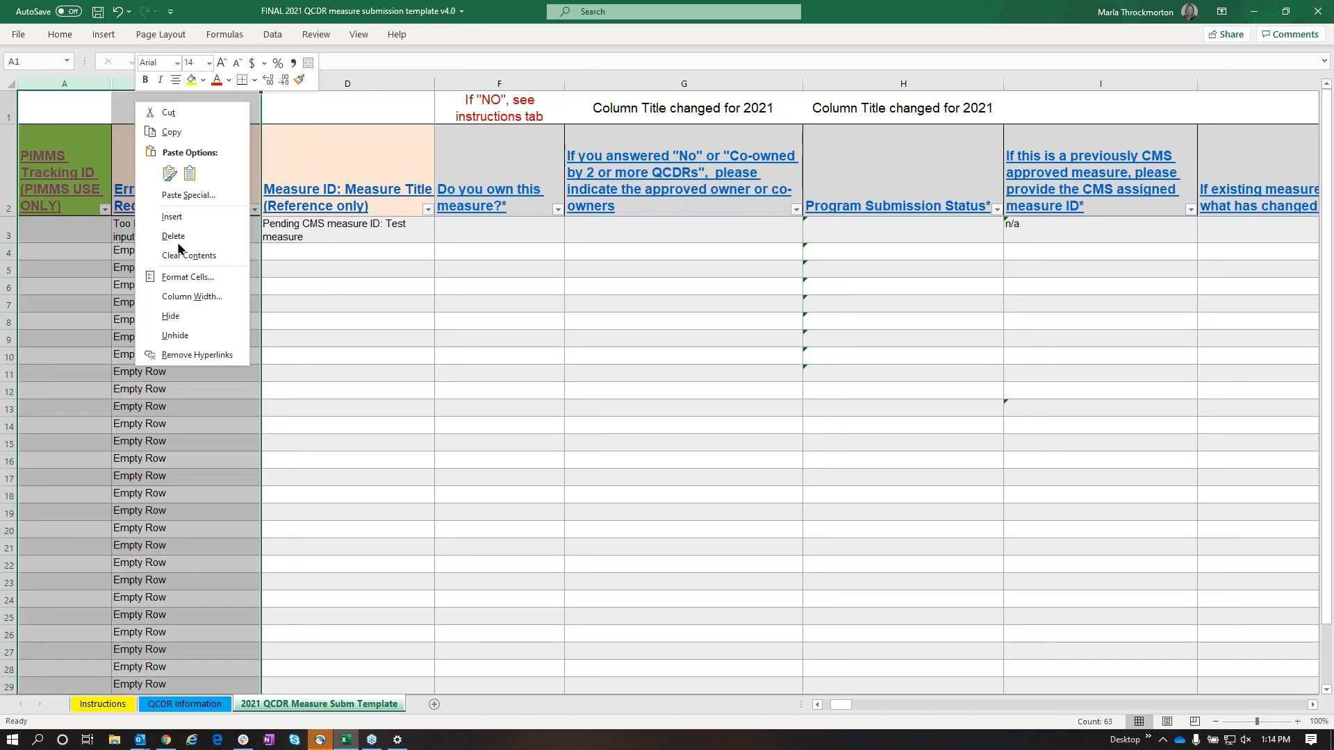
{"action": "left_click", "coordinate": [187, 337]}
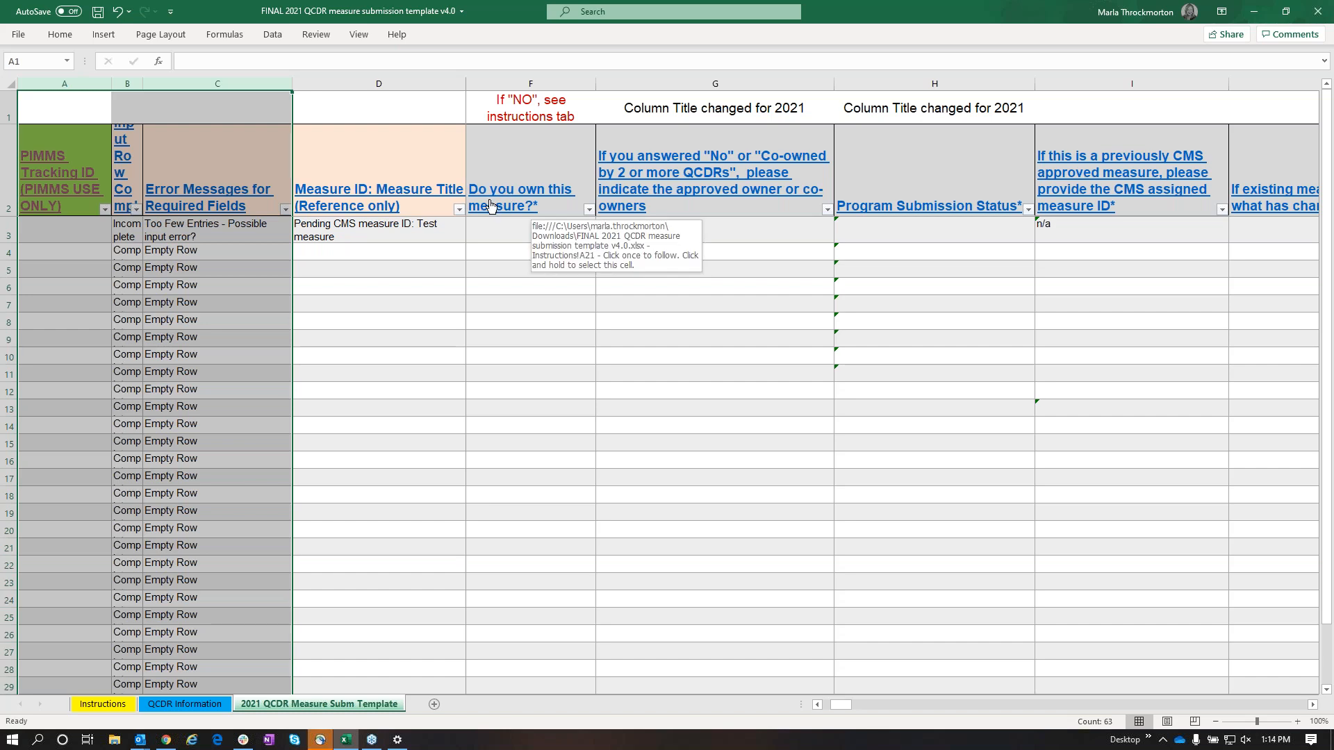
Answer "Do you own this measure?" in row 3 with "No - Permission obtained and documentation available upon request"
{"action": "left_click", "coordinate": [499, 235]}
{"action": "left_click", "coordinate": [602, 237]}
{"action": "left_click", "coordinate": [509, 259]}
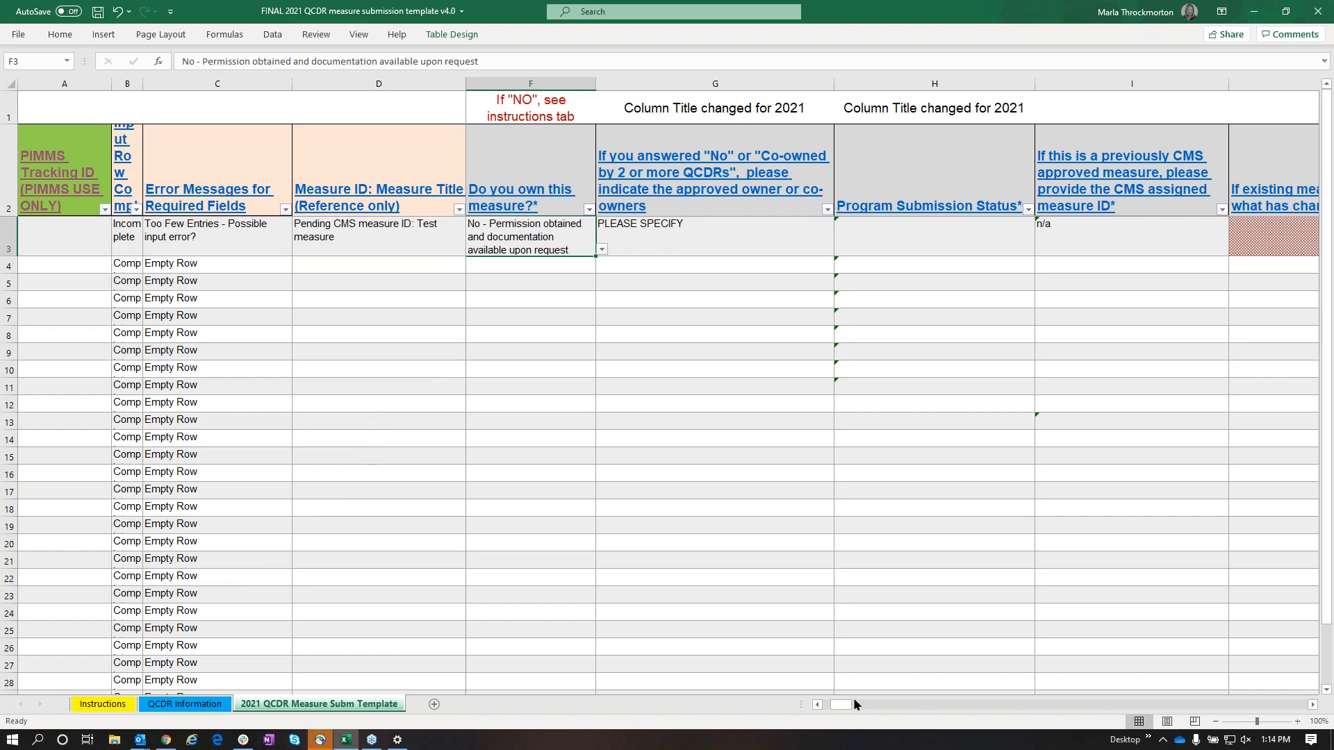
Inspect the row 3 cells for changes to the existing measure and for benchmarking against previous performance period data
{"action": "left_click_drag", "start_coordinate": [844, 702], "coordinate": [867, 703]}
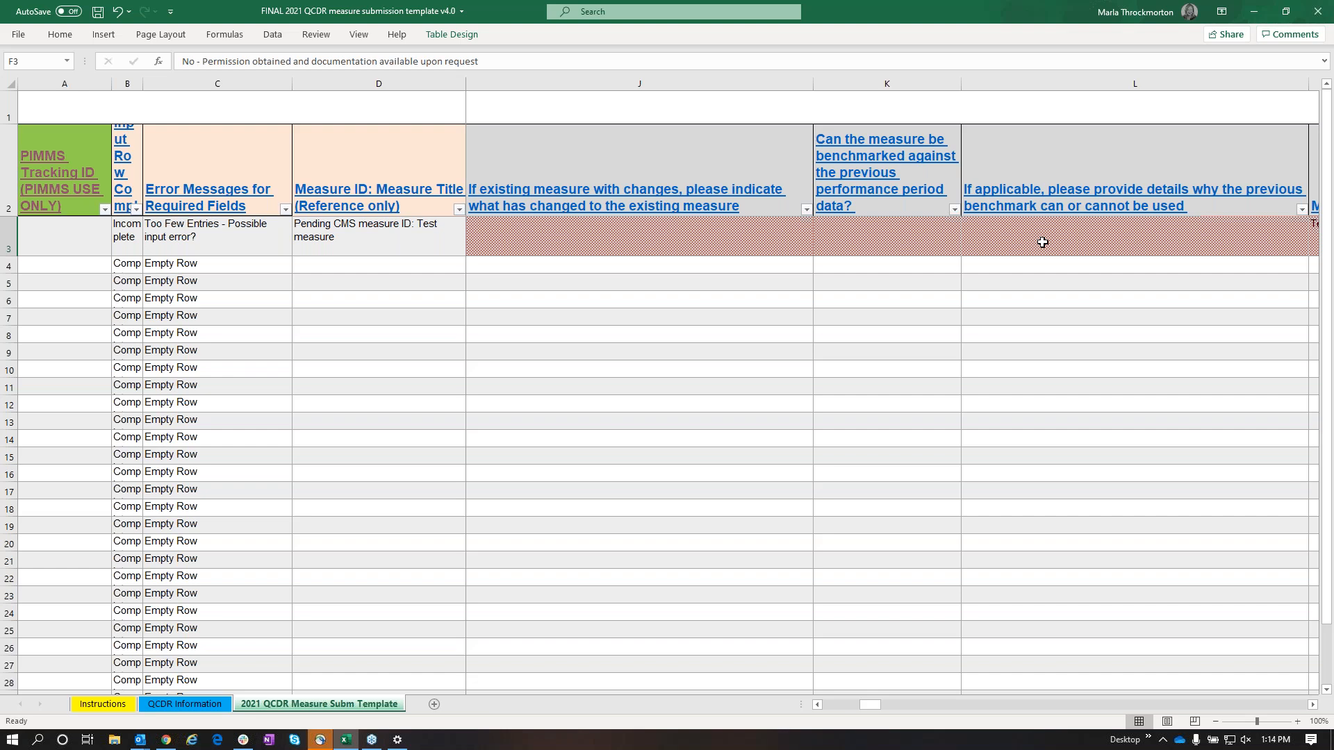
{"action": "left_click", "coordinate": [643, 244]}
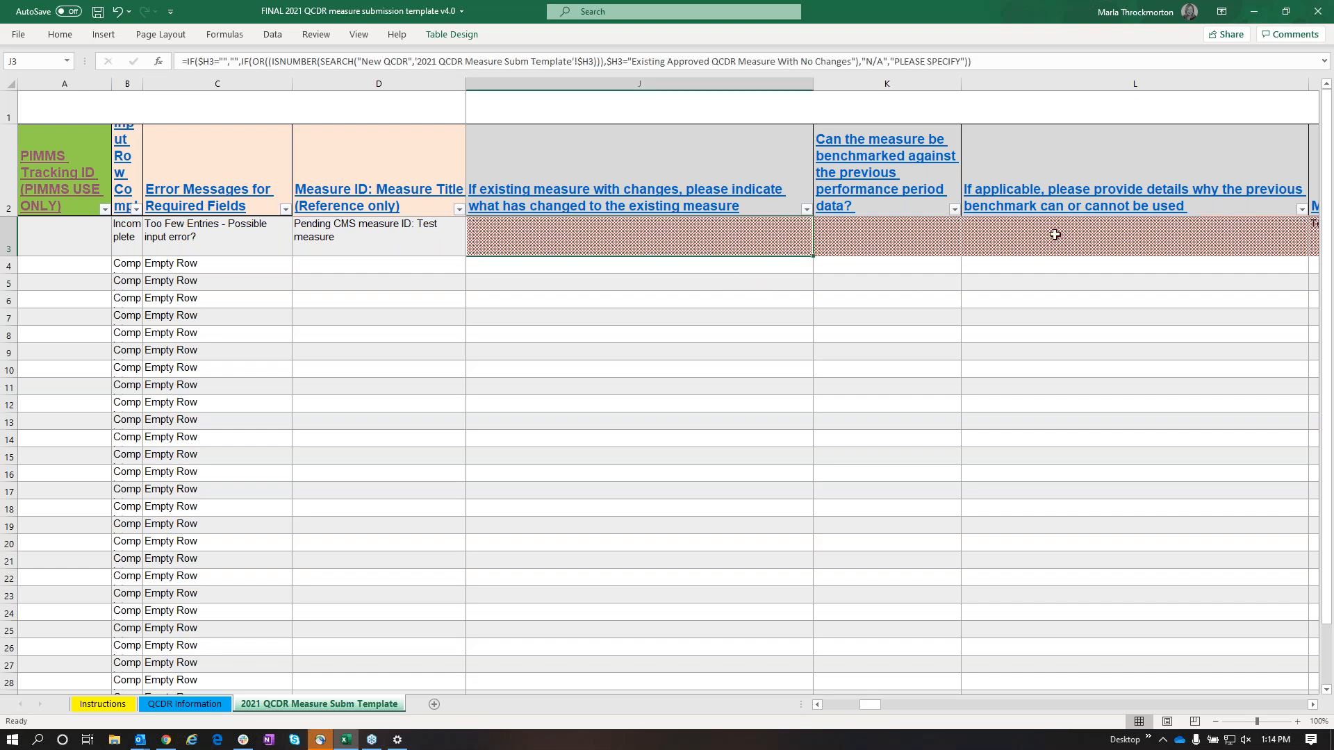
{"action": "left_click", "coordinate": [891, 241]}
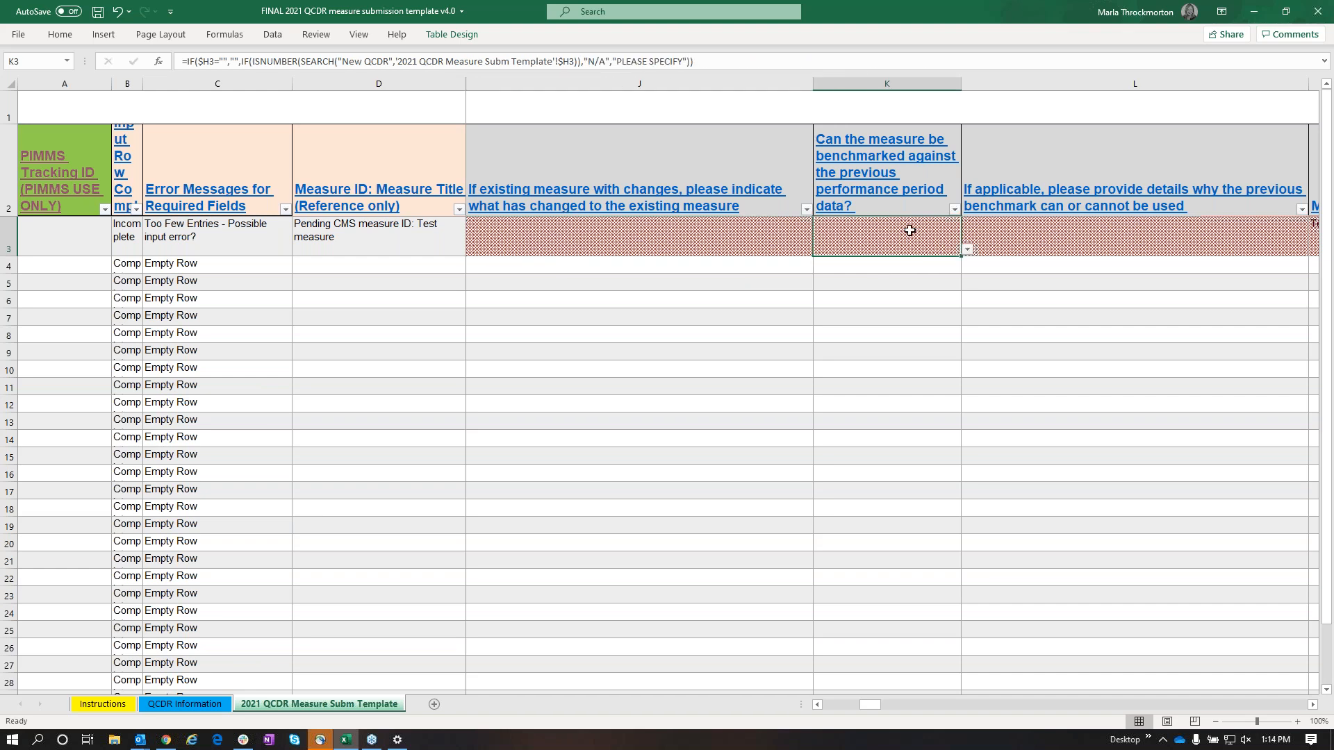
In row 3, answer "Yes" to benchmarking against previous performance period data and set the primary data source for abstraction to "Paper medical record"
{"action": "left_click", "coordinate": [965, 249]}
{"action": "left_click", "coordinate": [822, 261]}
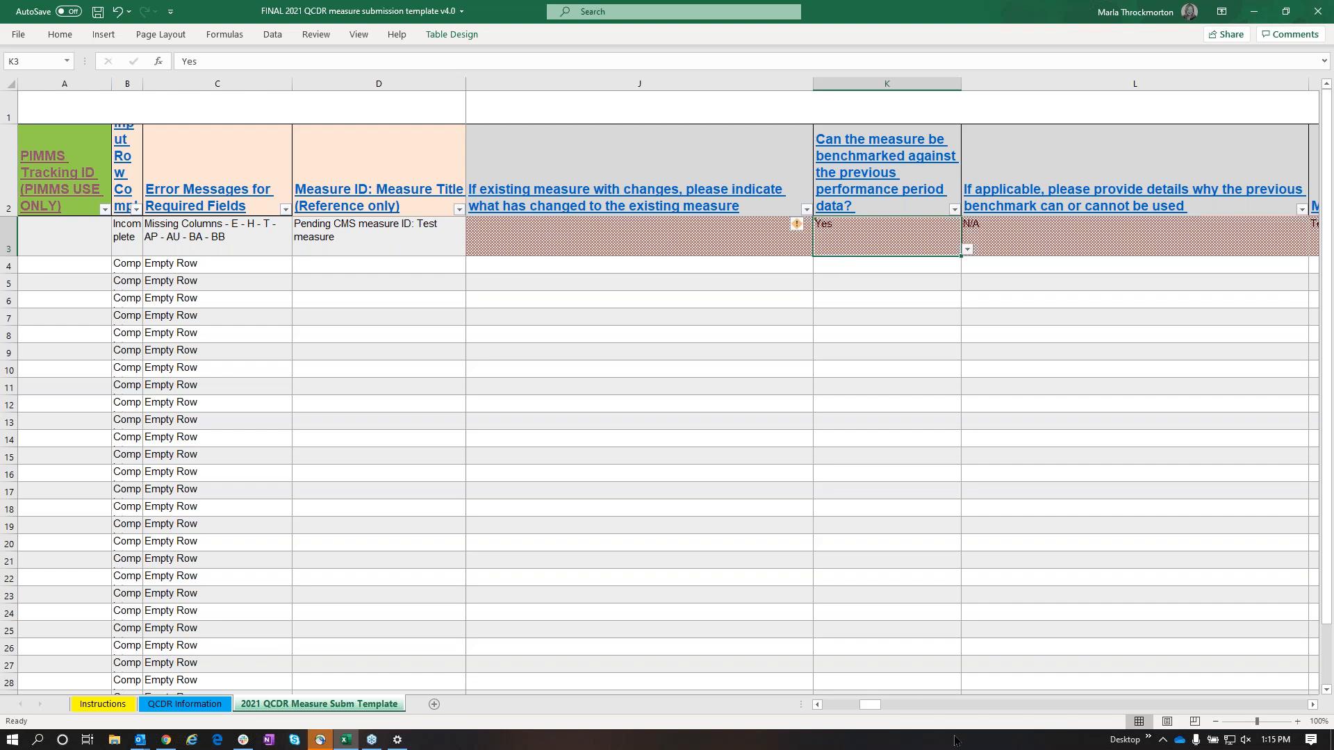
{"action": "left_click_drag", "start_coordinate": [867, 706], "coordinate": [937, 706]}
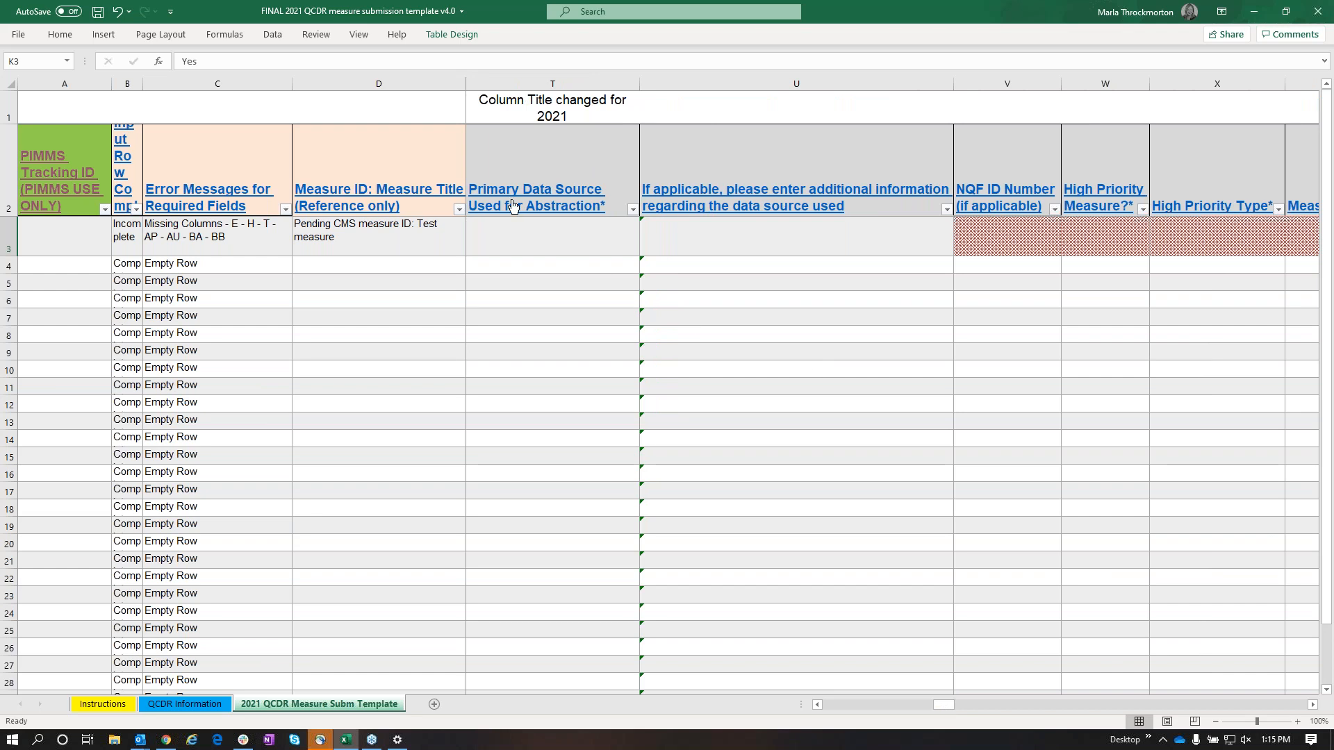
{"action": "left_click", "coordinate": [510, 240]}
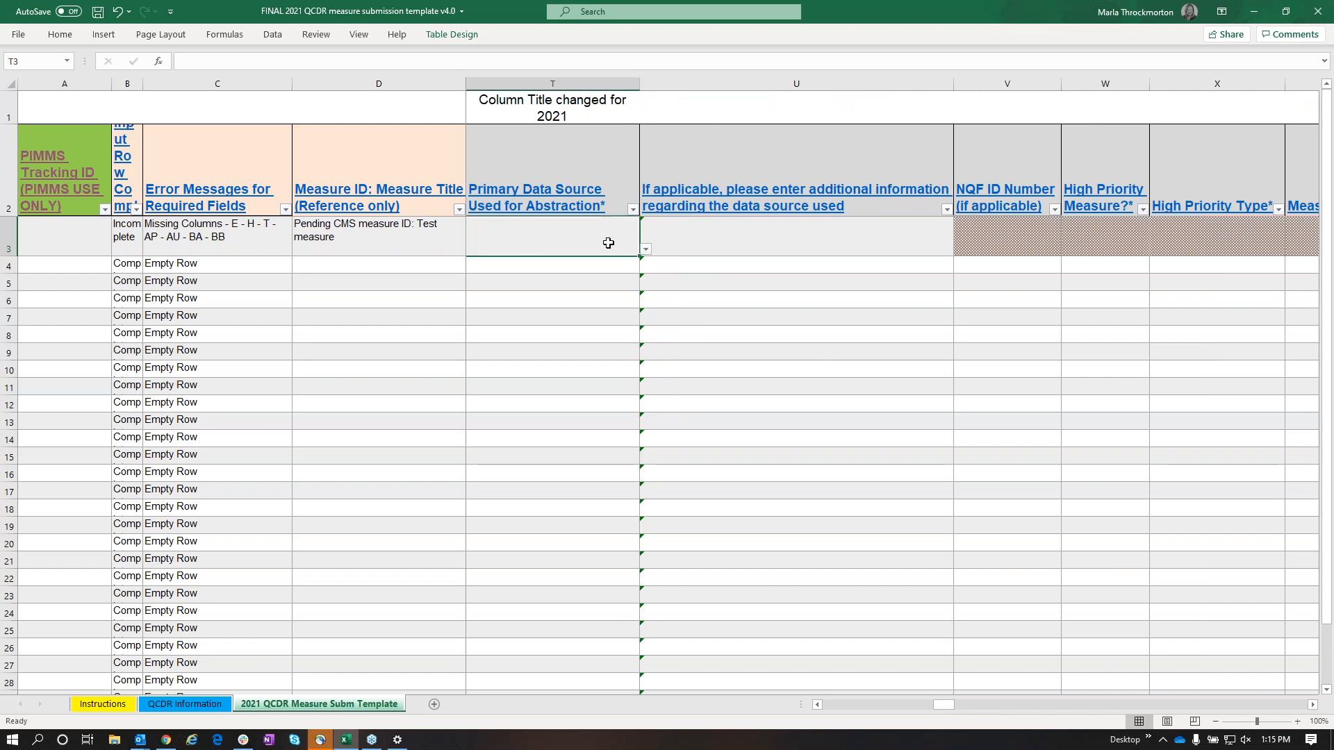
{"action": "left_click", "coordinate": [646, 251]}
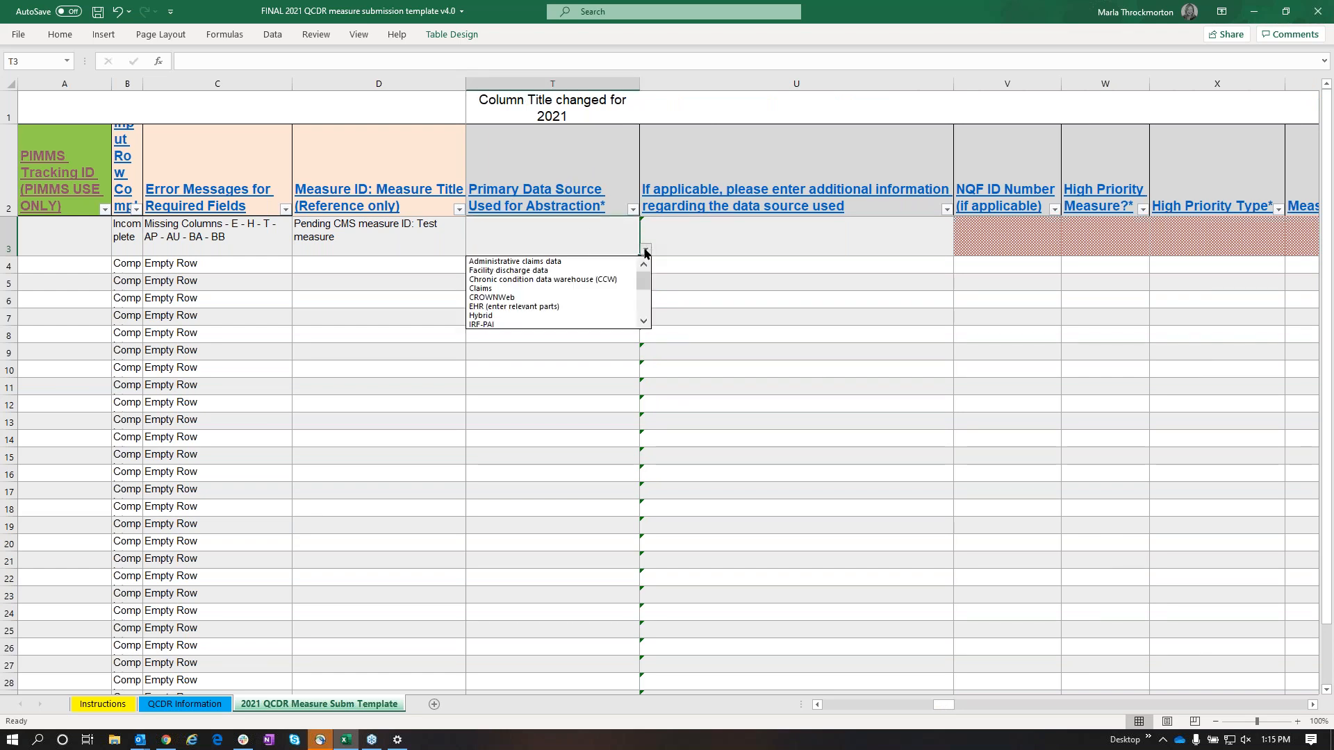
{"action": "left_click_drag", "start_coordinate": [644, 276], "coordinate": [644, 301]}
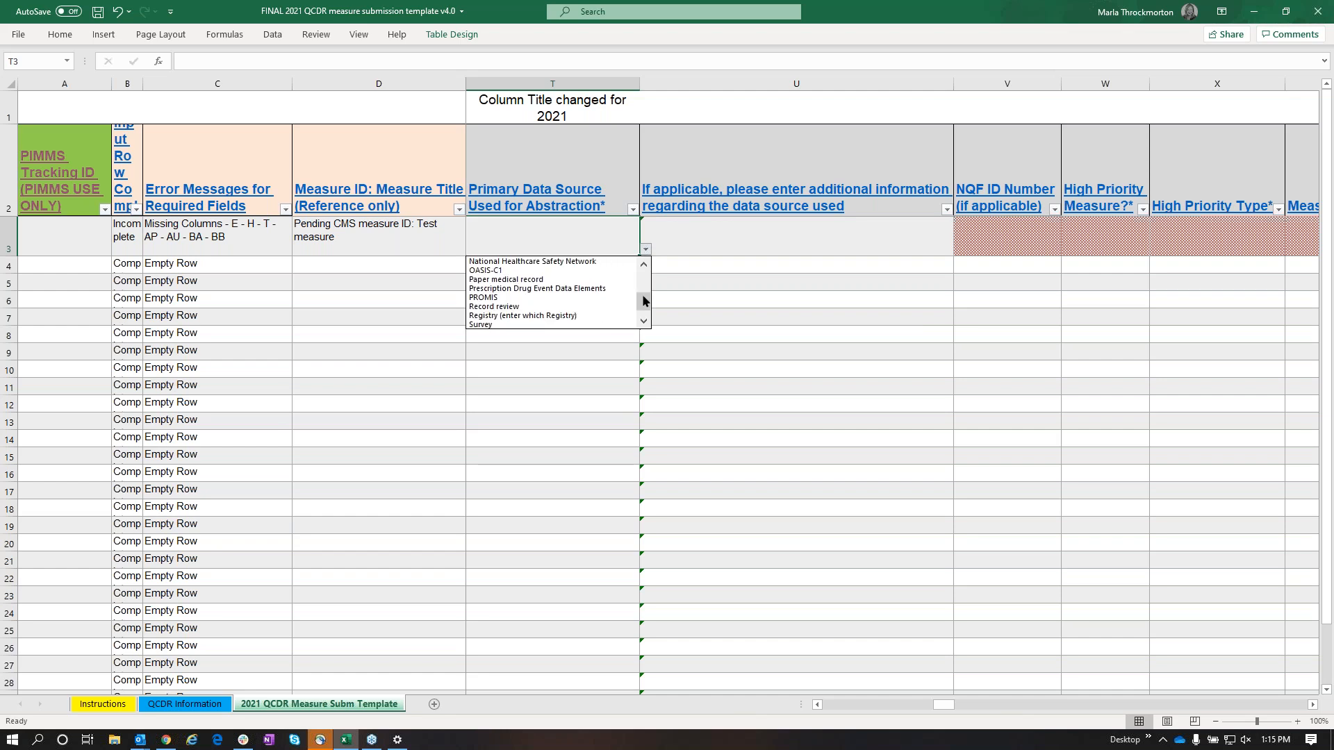
{"action": "left_click", "coordinate": [534, 279]}
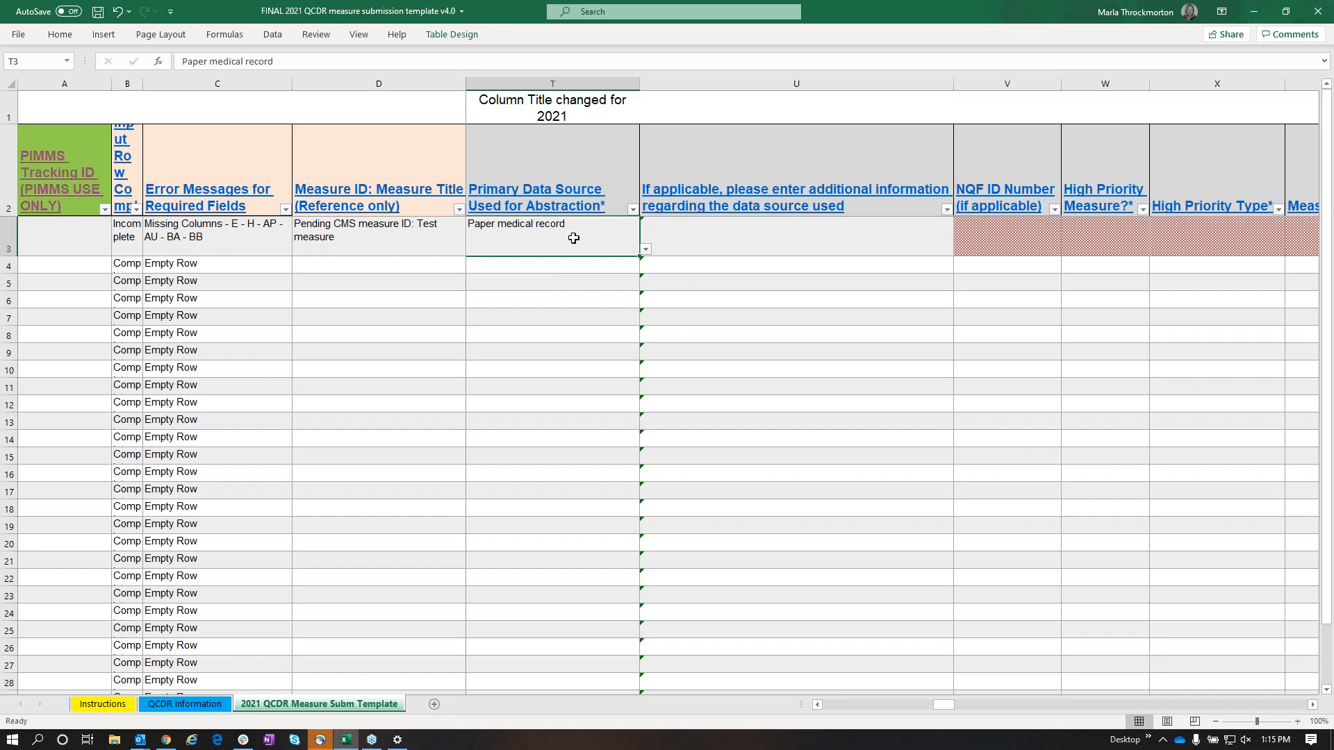
Change the row 3 answer for "Do you own this measure?" to "Yes"
{"action": "left_click_drag", "start_coordinate": [935, 703], "coordinate": [798, 702]}
{"action": "left_click", "coordinate": [658, 234]}
{"action": "left_click", "coordinate": [731, 249]}
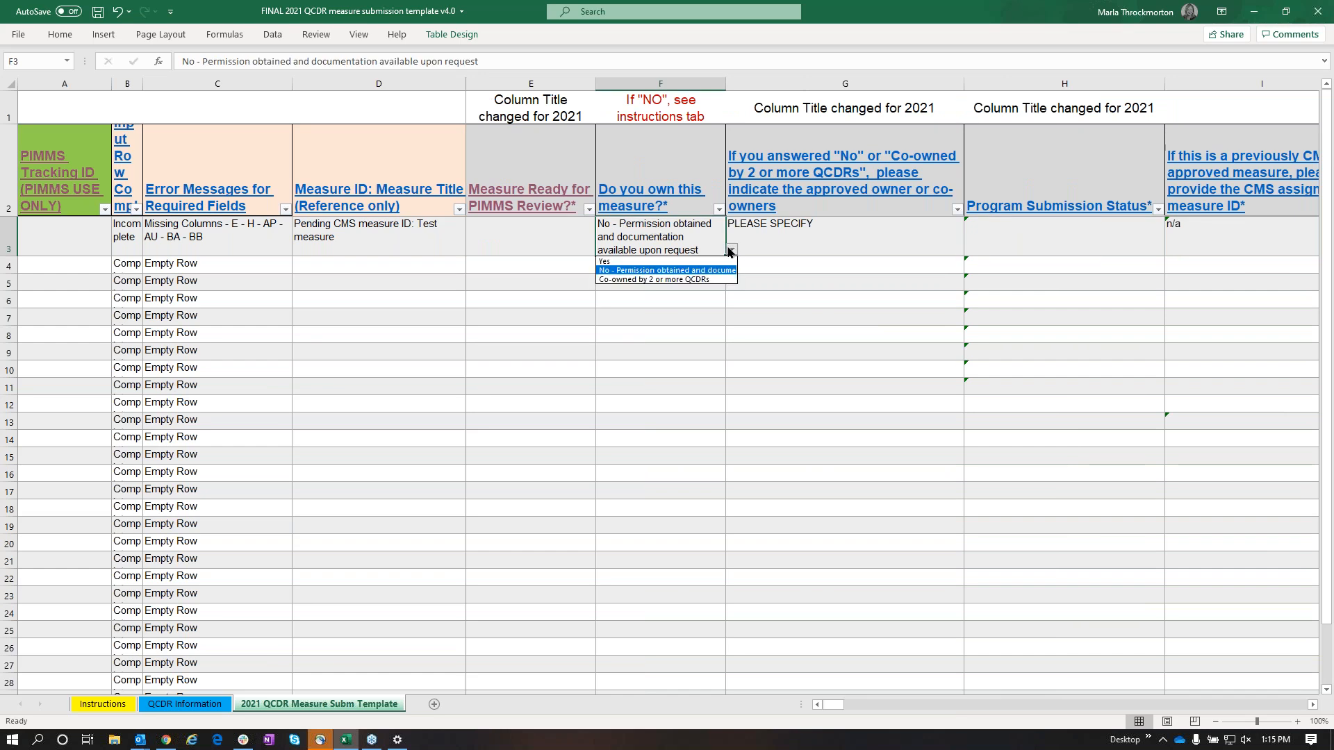
{"action": "left_click", "coordinate": [697, 259]}
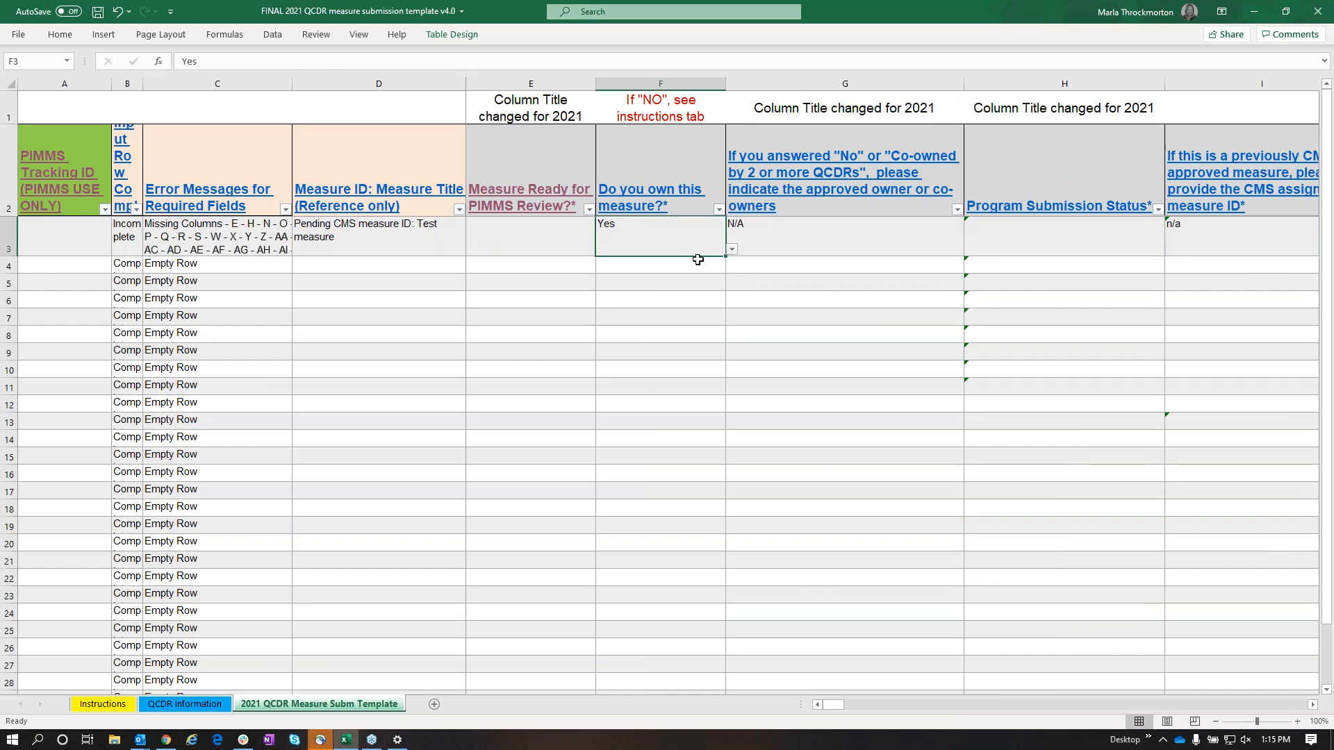
Review the Program Submission Status options without choosing one, and inspect the Measure Title cell in row 3
{"action": "left_click_drag", "start_coordinate": [834, 703], "coordinate": [856, 704]}
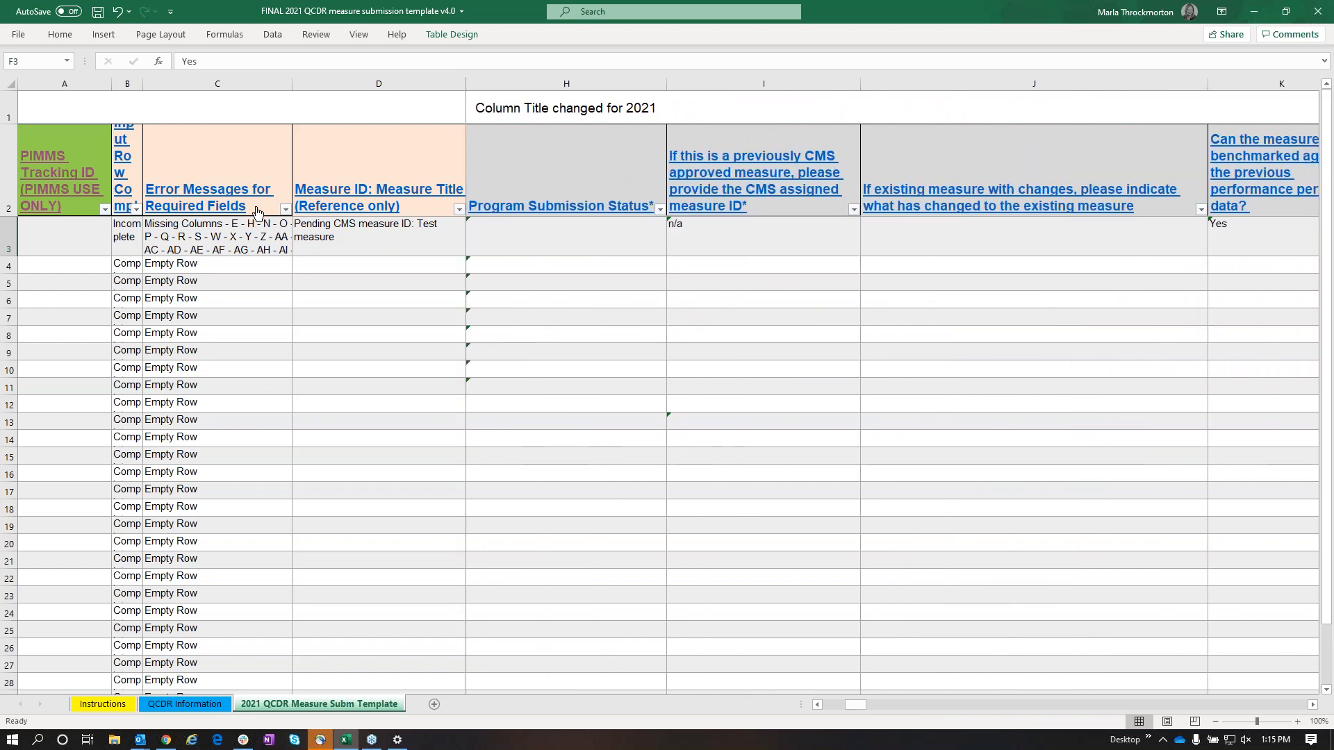
{"action": "left_click", "coordinate": [9, 109]}
{"action": "left_click_drag", "start_coordinate": [857, 706], "coordinate": [820, 703]}
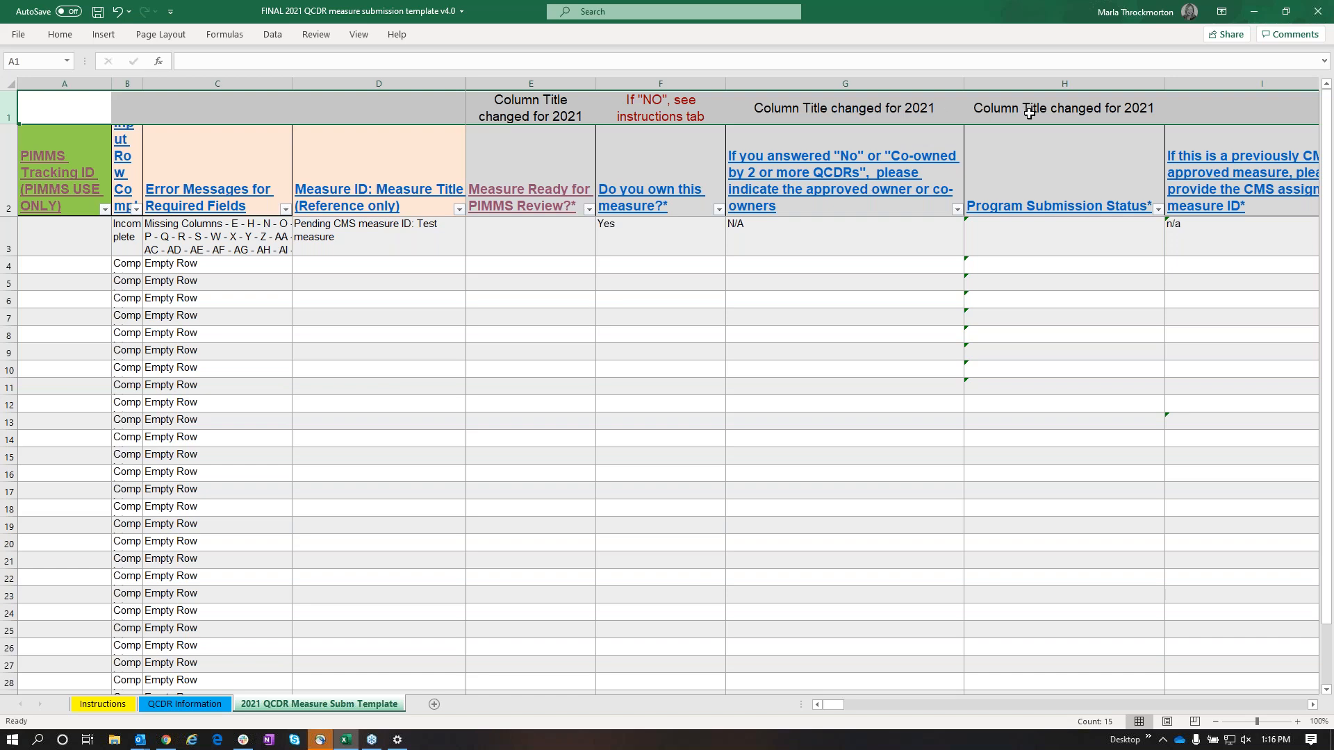
{"action": "left_click", "coordinate": [1055, 239]}
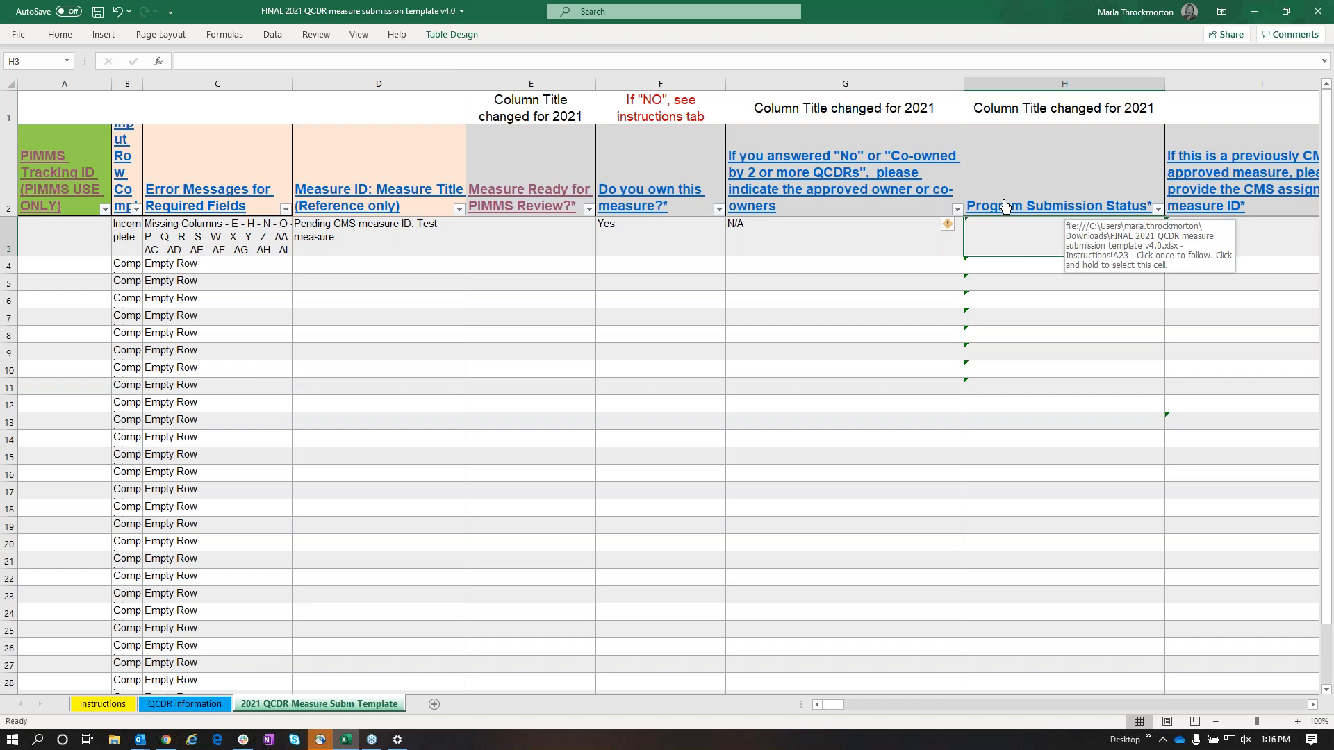
{"action": "left_click", "coordinate": [1171, 249]}
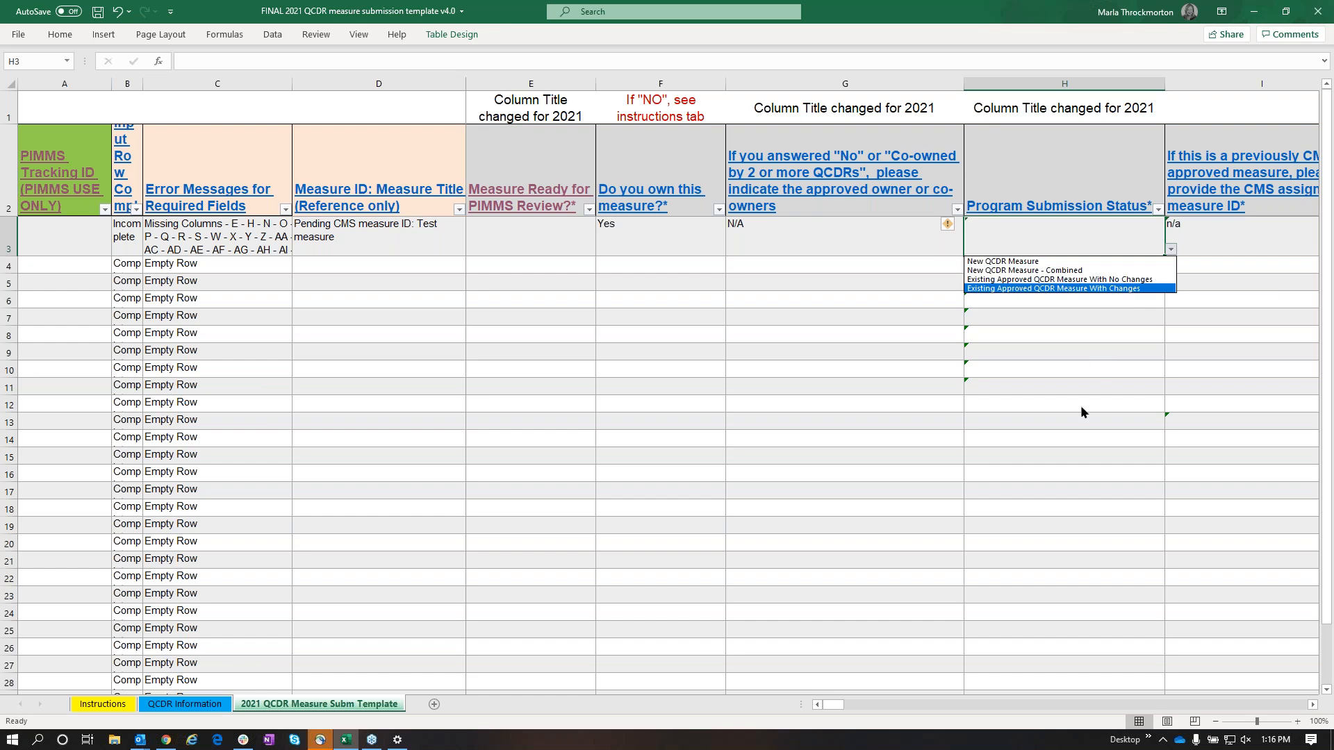
{"action": "key", "text": "Escape"}
{"action": "left_click_drag", "start_coordinate": [830, 705], "coordinate": [875, 705]}
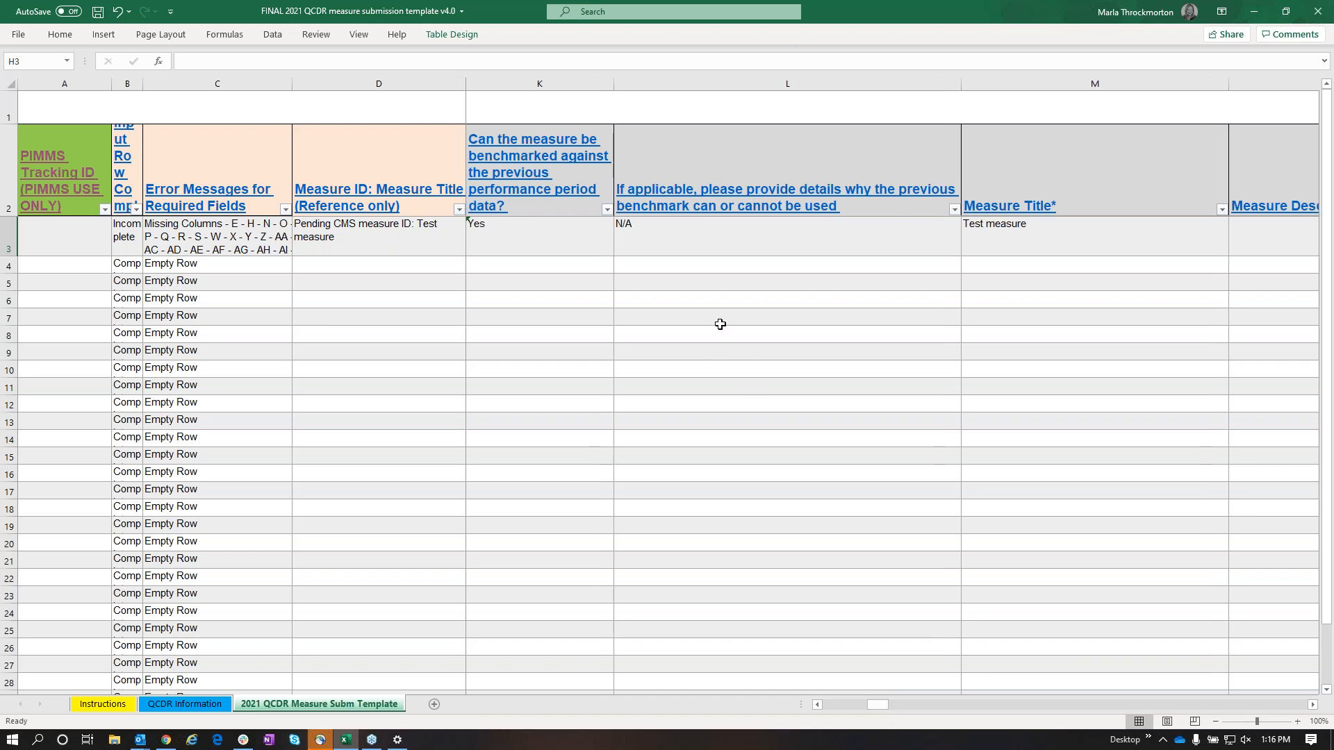
{"action": "left_click", "coordinate": [1044, 239]}
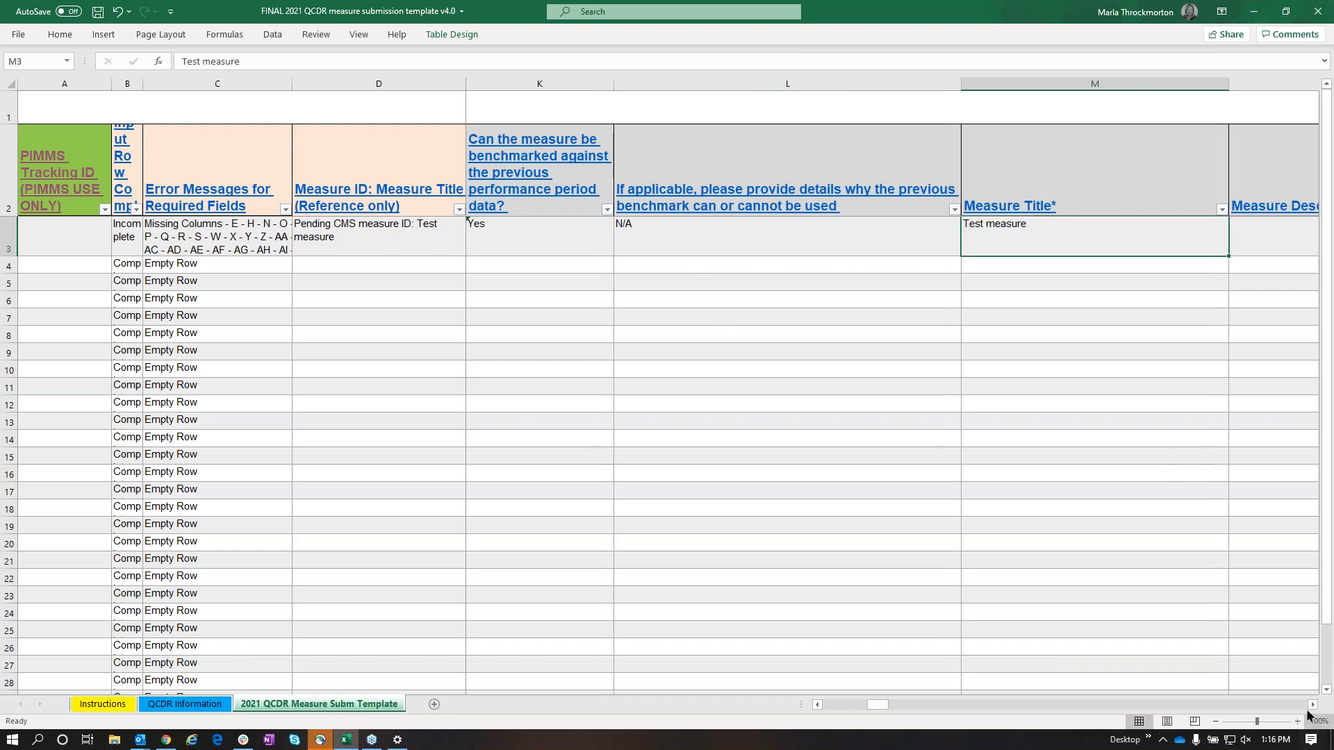
Set the Care Setting in row 3 to "Home Care"
{"action": "left_click_drag", "start_coordinate": [1313, 705], "coordinate": [1313, 705]}
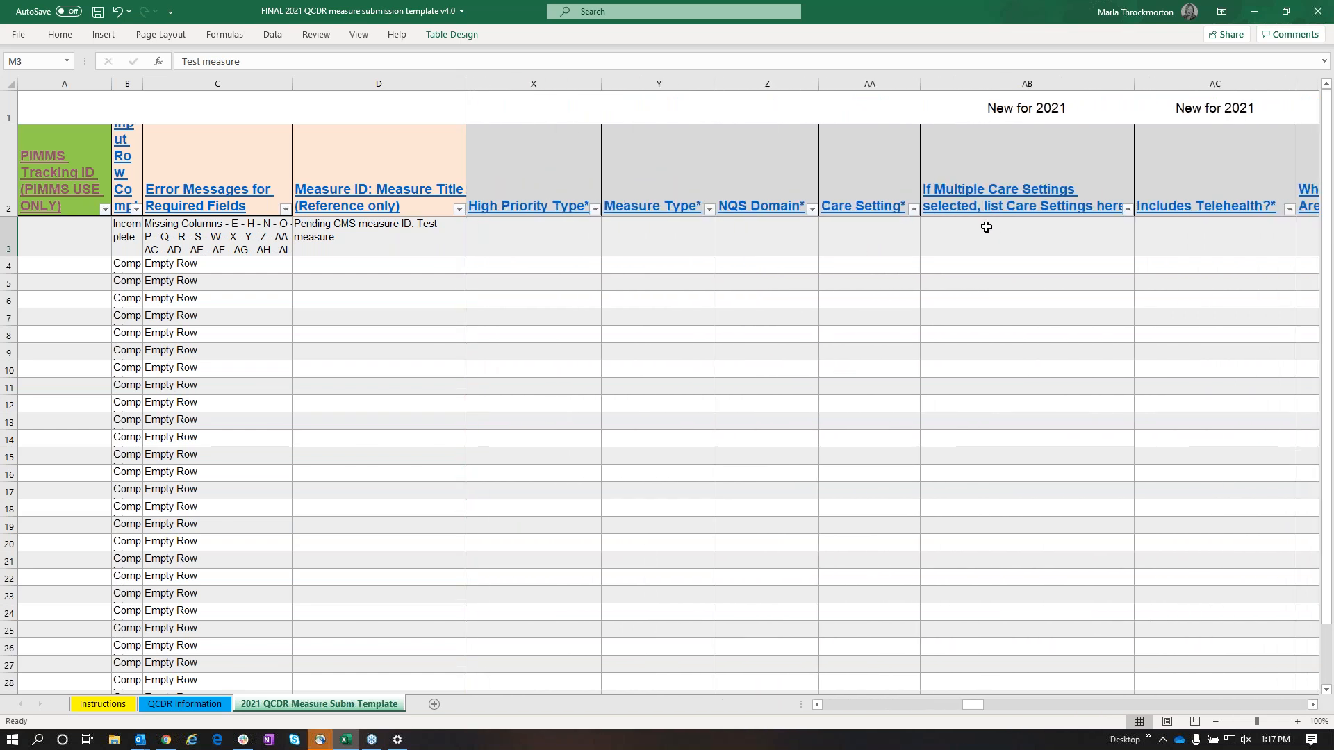
{"action": "left_click", "coordinate": [852, 236]}
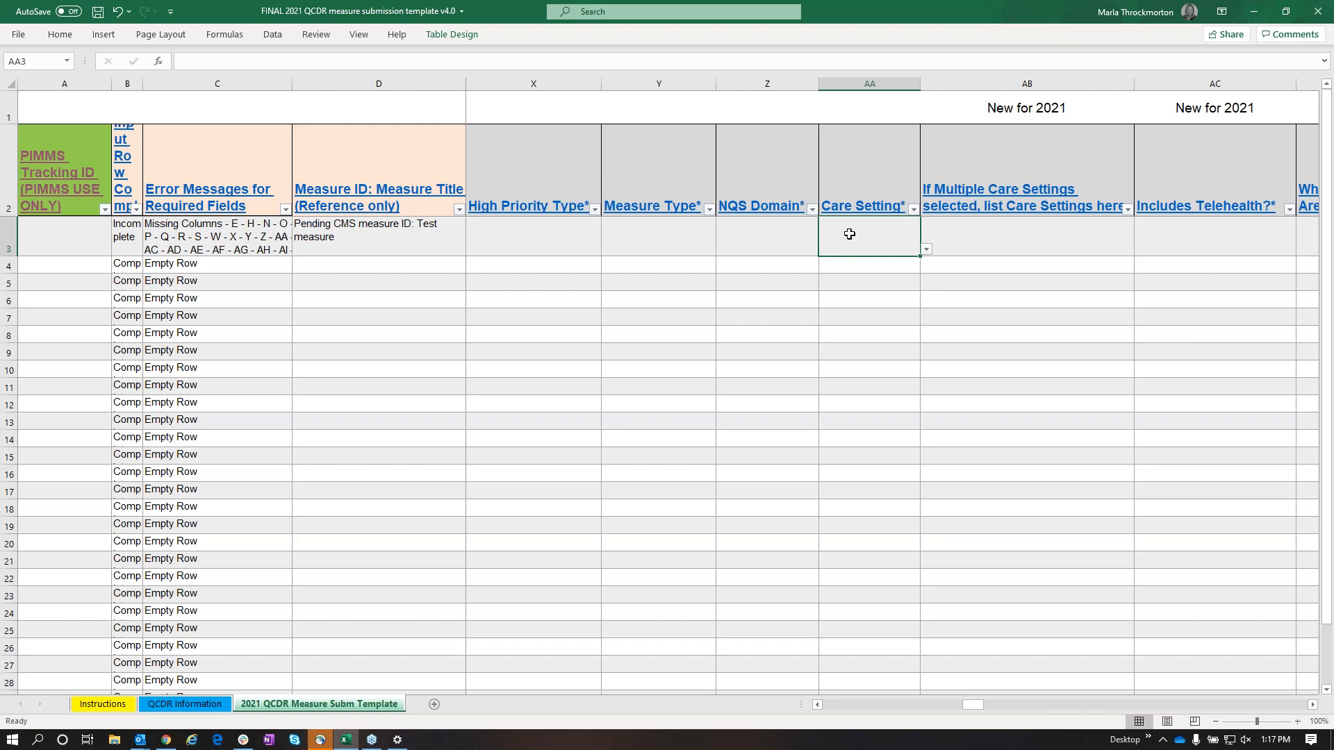
{"action": "left_click", "coordinate": [926, 250]}
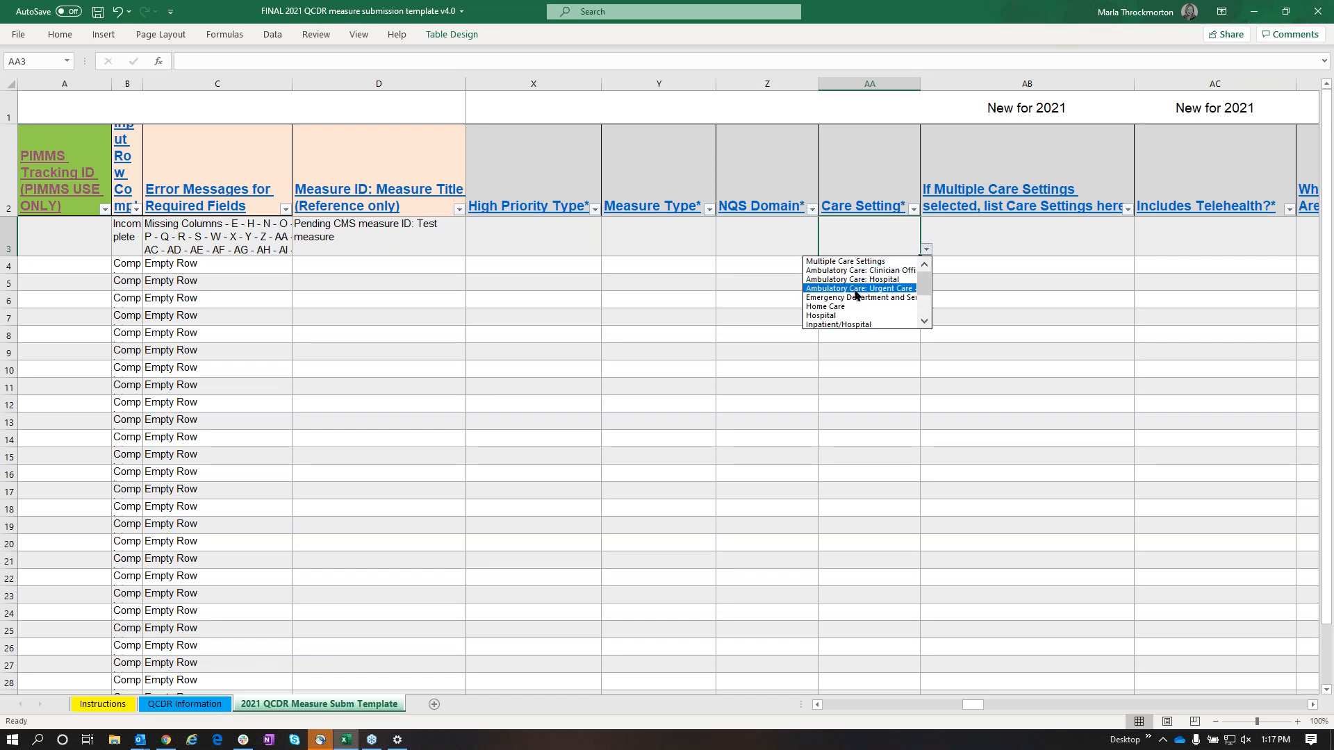
{"action": "left_click", "coordinate": [844, 309]}
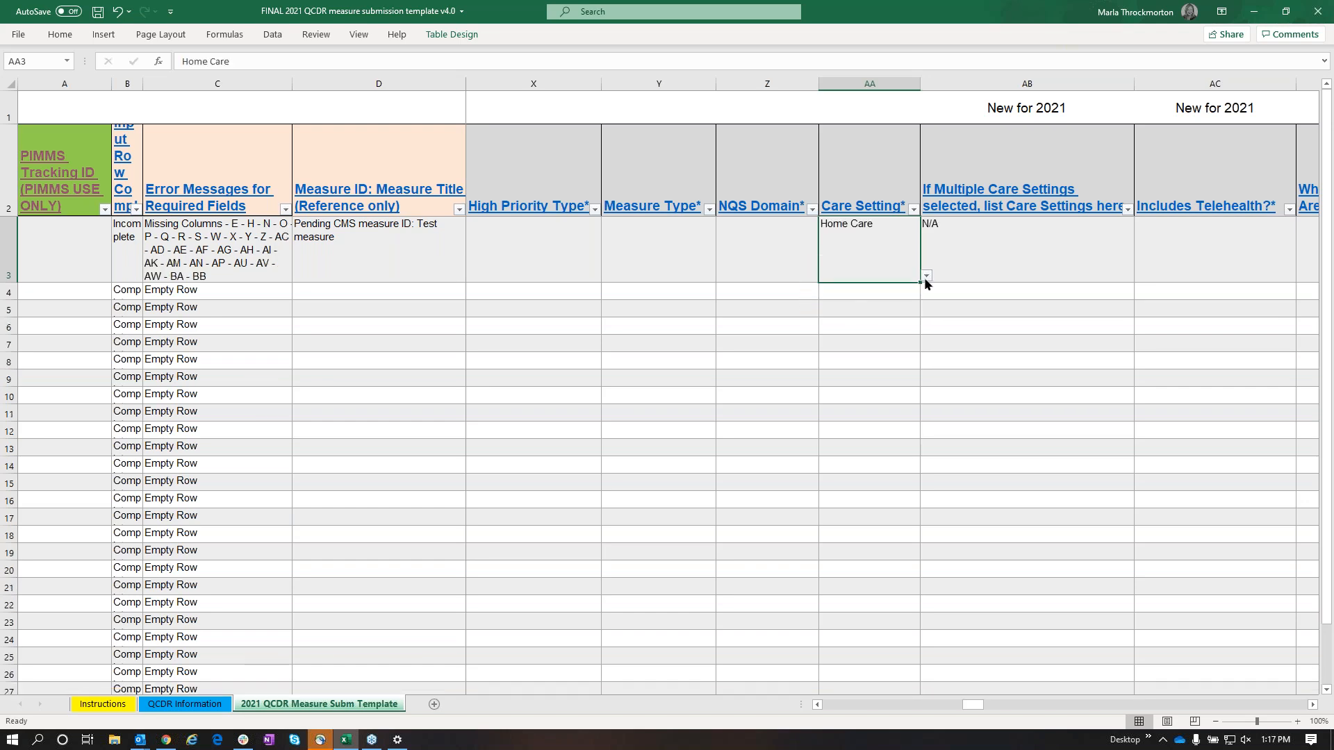
Set the Care Setting in row 3 to "Multiple Care Settings" and select the adjacent cell for listing the care settings
{"action": "left_click", "coordinate": [926, 277]}
{"action": "left_click_drag", "start_coordinate": [921, 323], "coordinate": [915, 286]}
{"action": "left_click", "coordinate": [849, 288]}
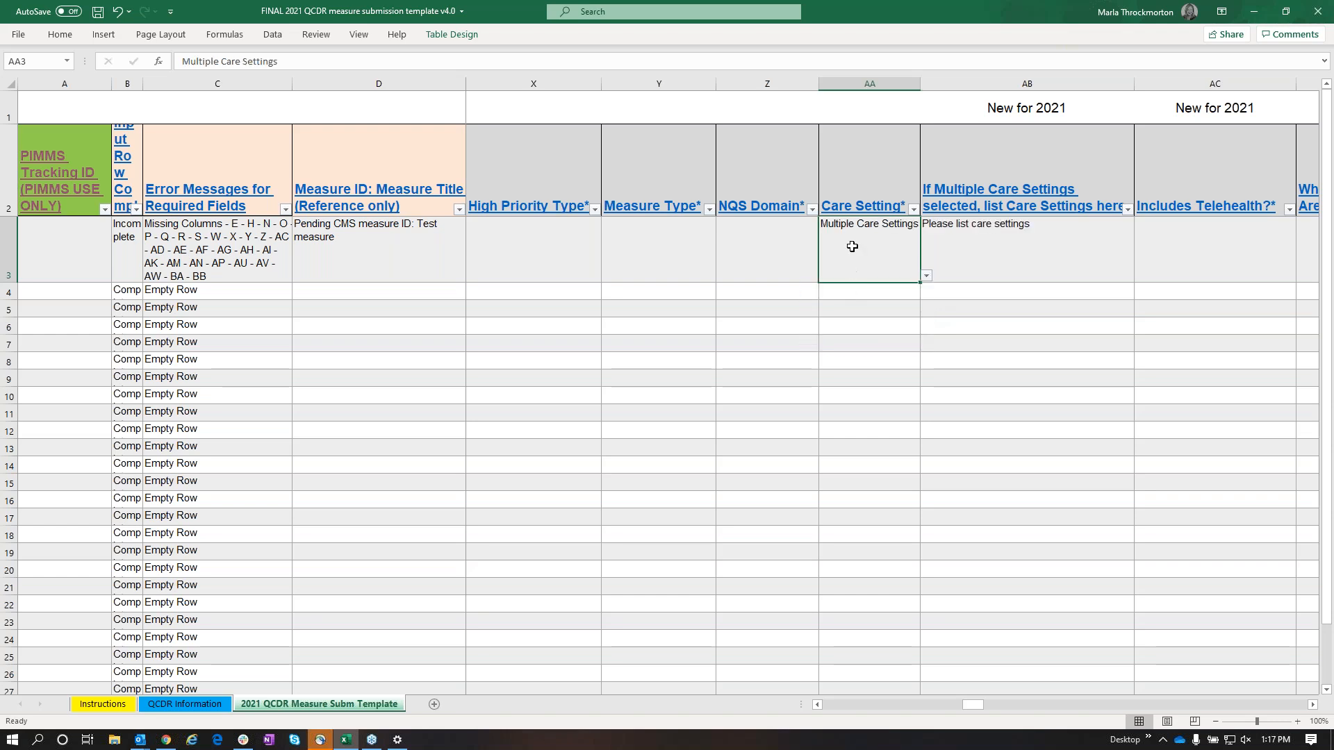
{"action": "left_click", "coordinate": [1019, 240]}
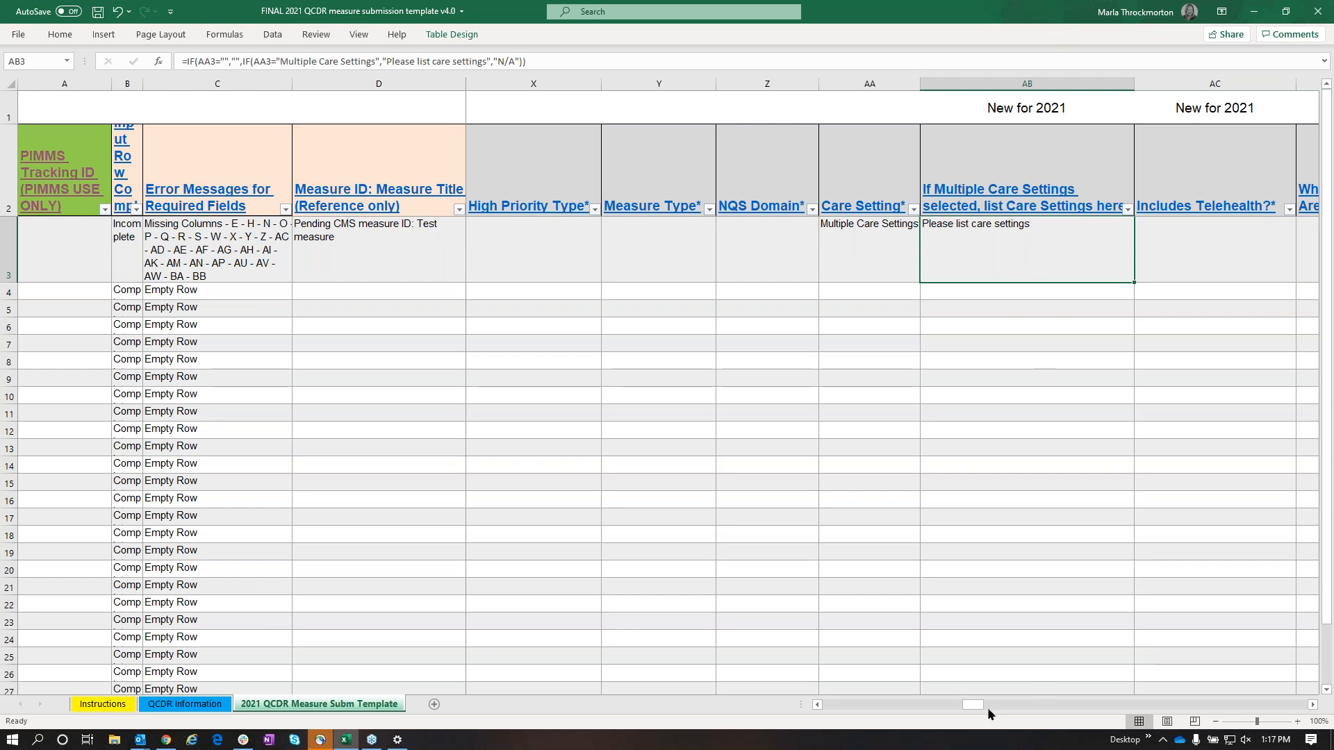
Check the available answers for "Includes Telehealth?" in row 3 without choosing one
{"action": "left_click_drag", "start_coordinate": [977, 705], "coordinate": [977, 704]}
{"action": "left_click", "coordinate": [1228, 245]}
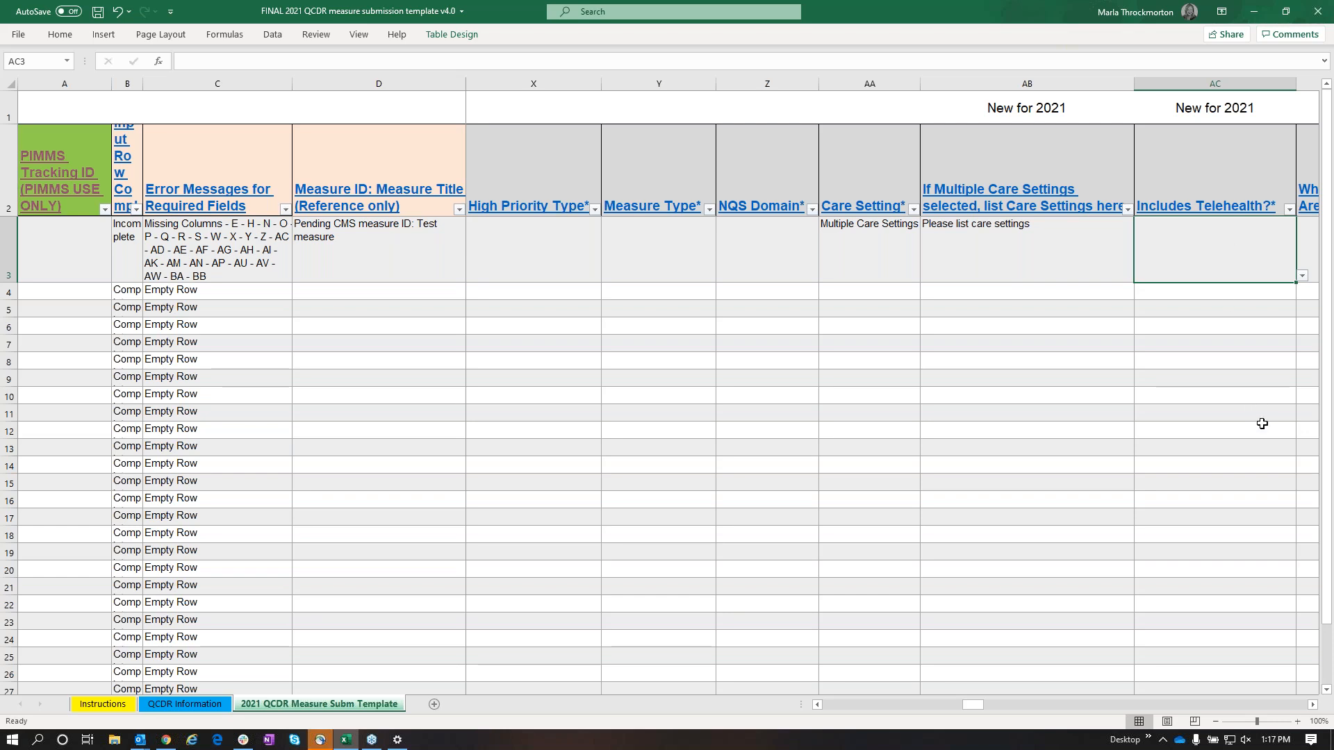
{"action": "left_click", "coordinate": [1313, 705]}
{"action": "left_click", "coordinate": [1313, 705]}
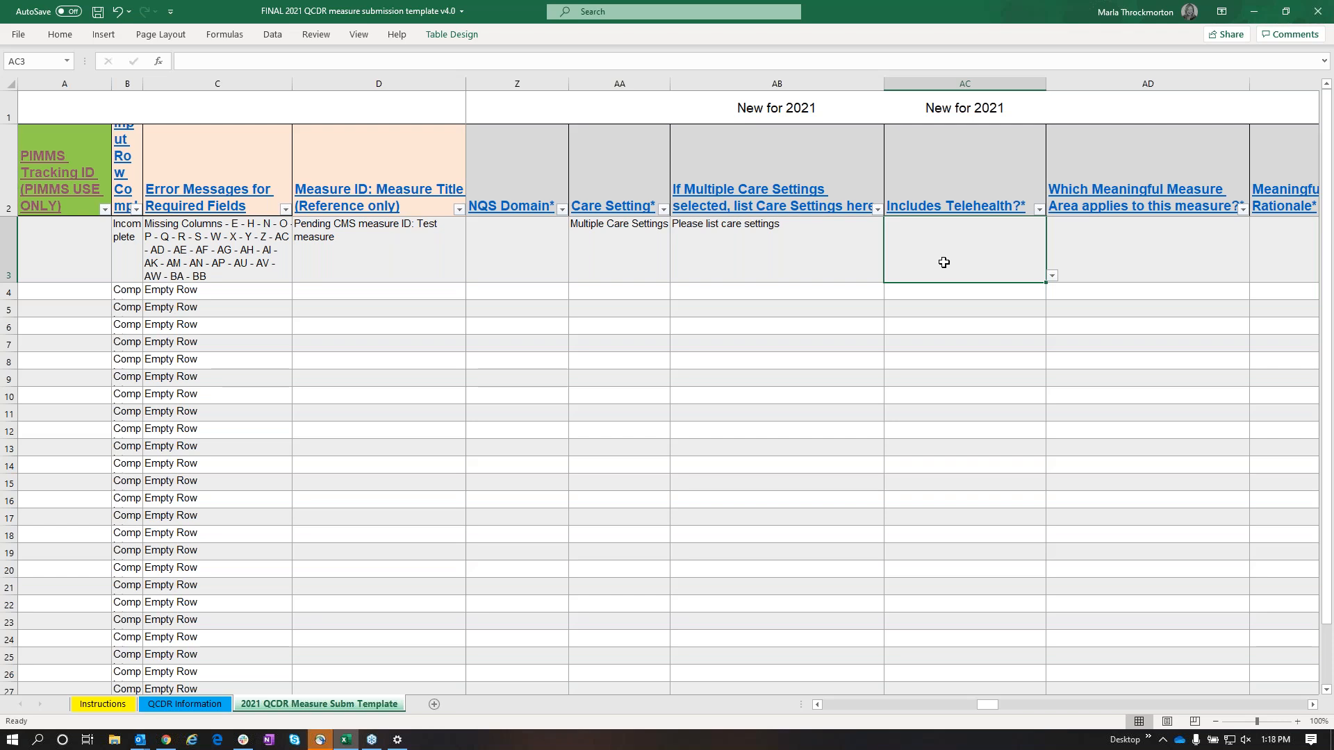
{"action": "left_click", "coordinate": [1051, 277]}
{"action": "key", "text": "Escape"}
Read the linked instructions for "Is the QCDR Measure able to be abstracted?" and the entries below it, and return to that template column
{"action": "left_click", "coordinate": [1312, 708]}
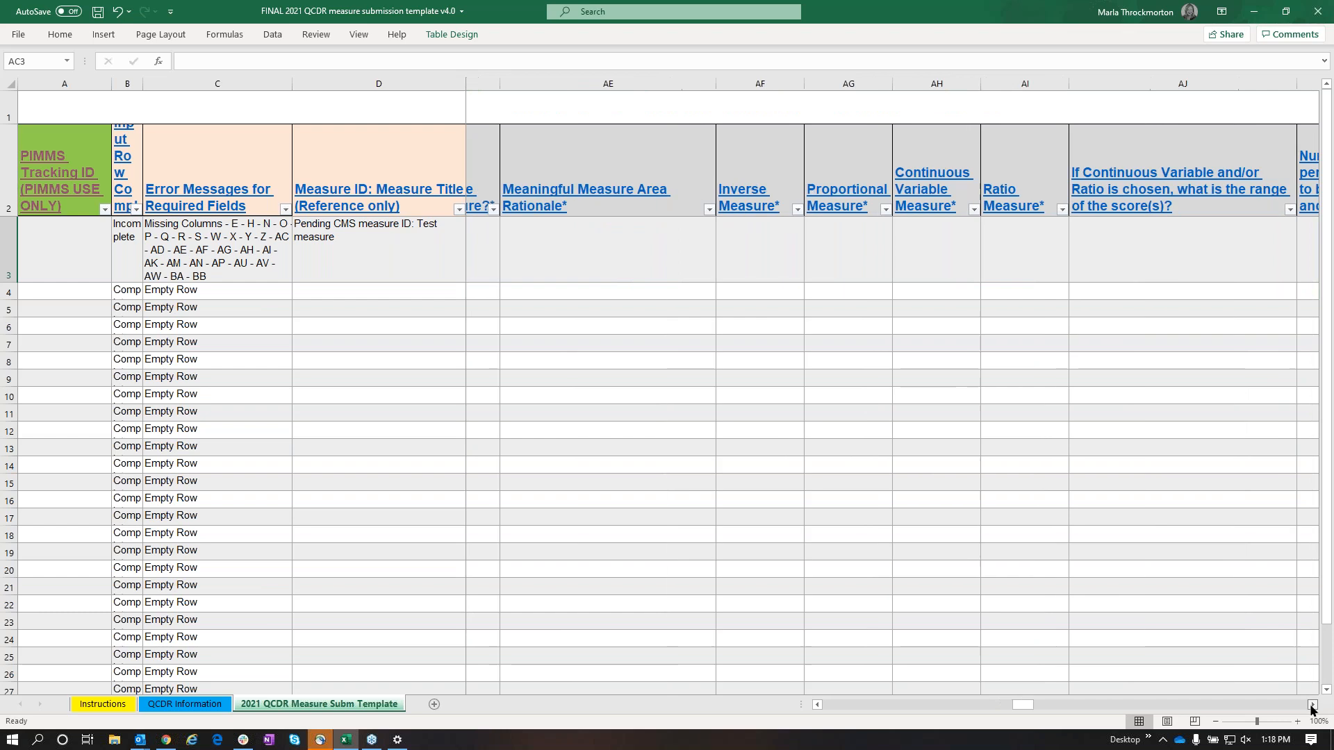
{"action": "left_click", "coordinate": [1313, 707]}
{"action": "left_click", "coordinate": [1313, 708]}
{"action": "left_click", "coordinate": [1313, 707]}
{"action": "left_click", "coordinate": [1312, 707]}
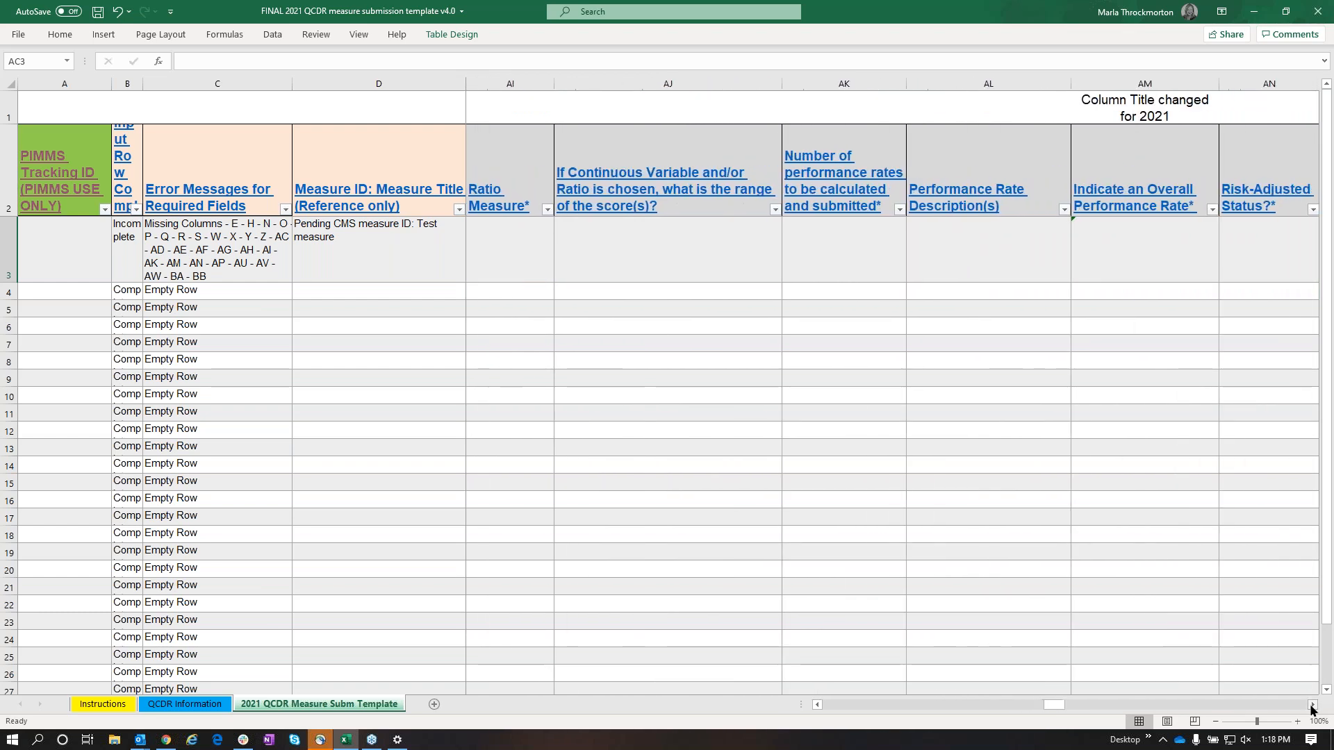
{"action": "left_click", "coordinate": [1313, 707]}
{"action": "left_click", "coordinate": [1313, 708]}
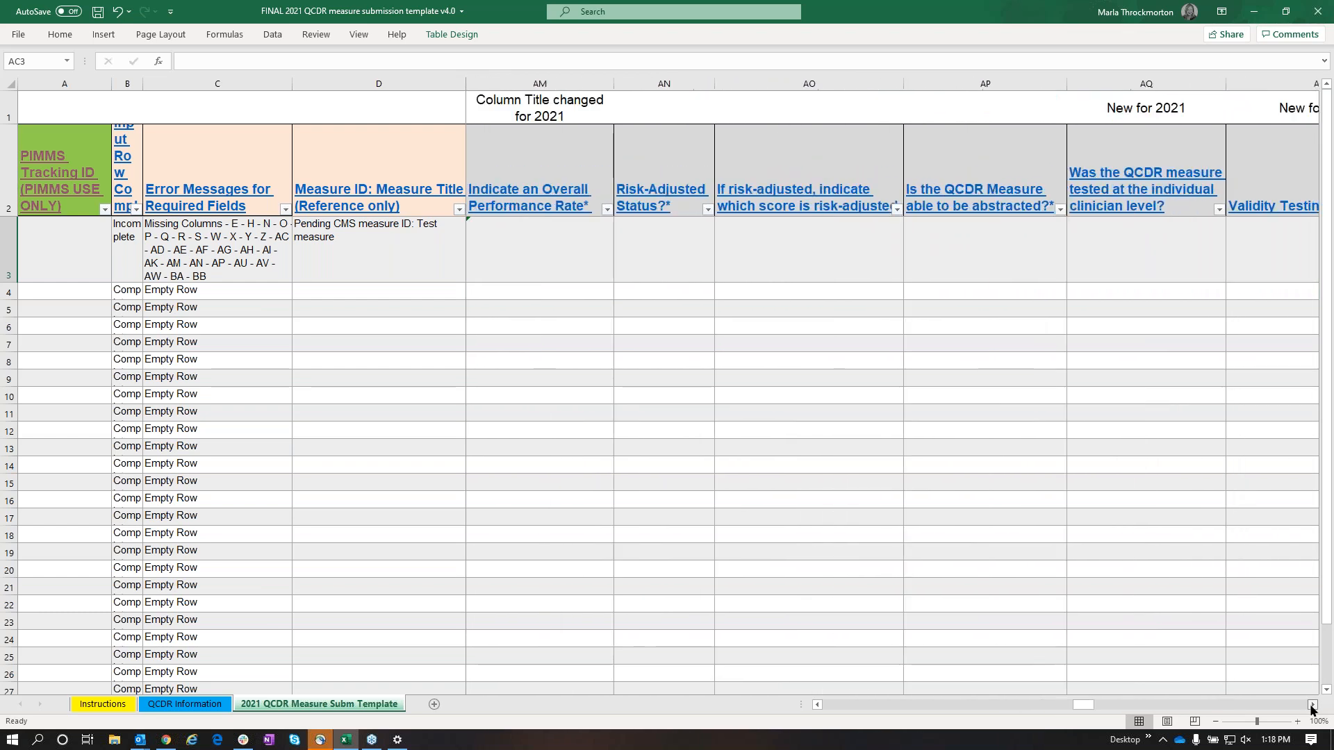
{"action": "left_click", "coordinate": [1313, 707]}
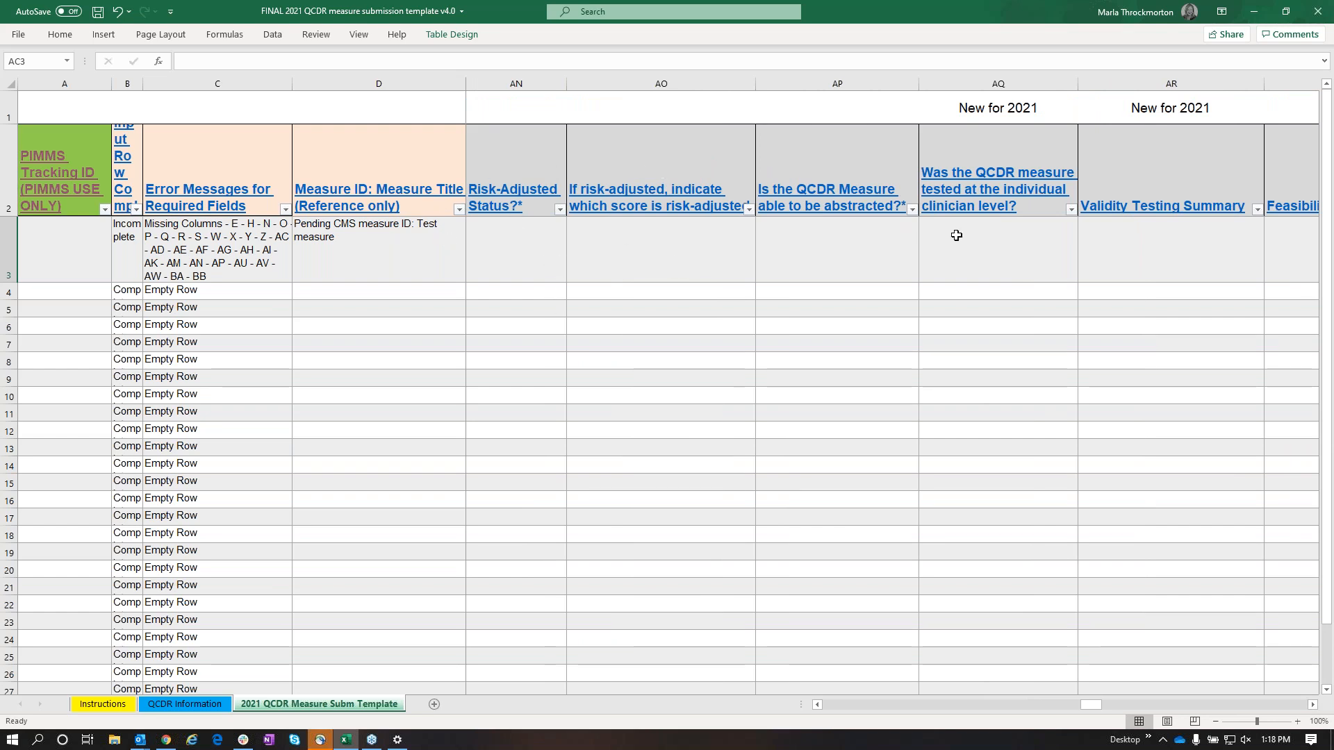
{"action": "left_click", "coordinate": [821, 267]}
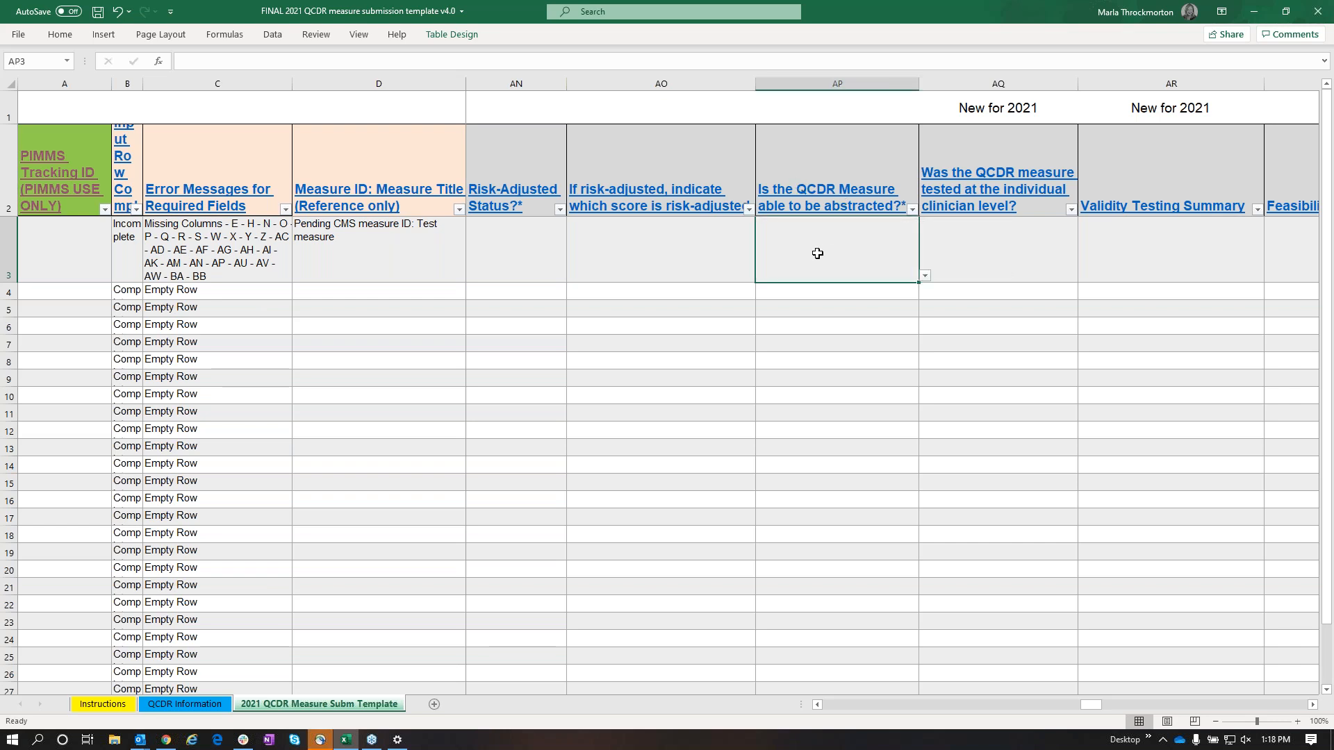
{"action": "left_click", "coordinate": [808, 200]}
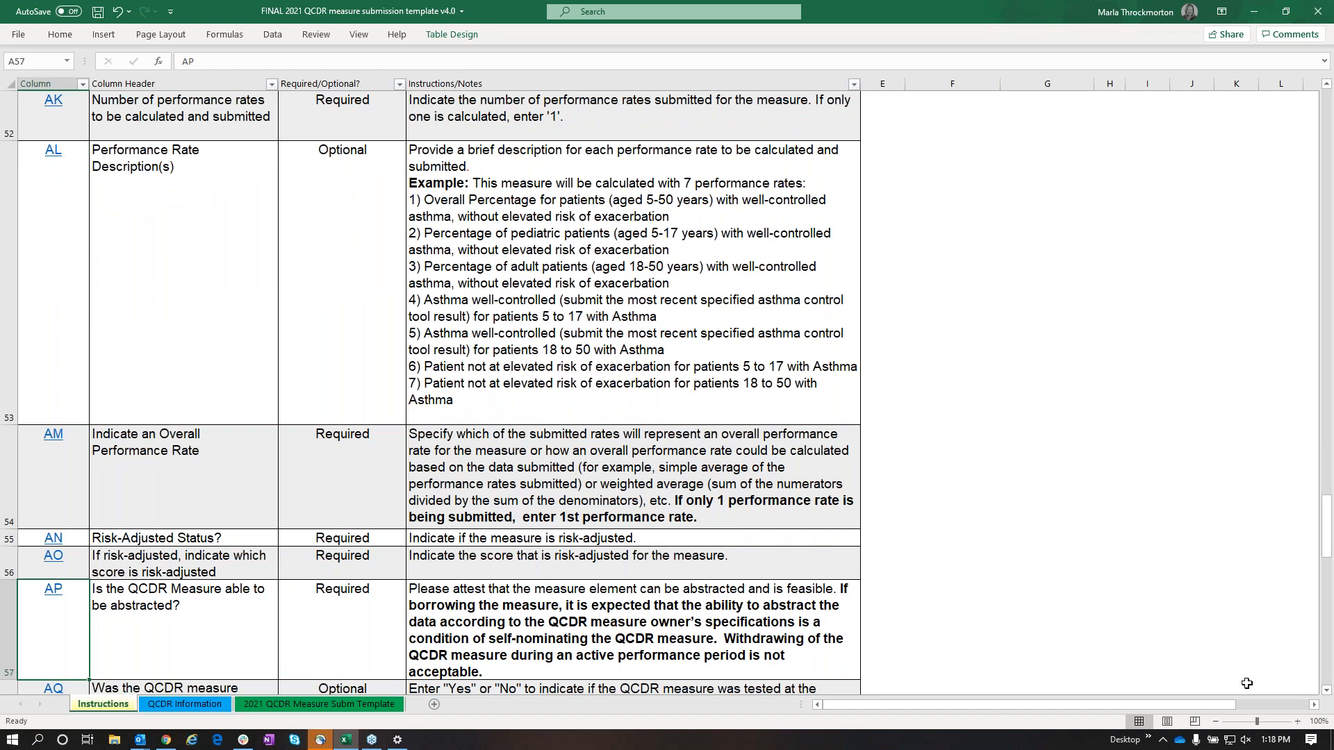
{"action": "scroll", "coordinate": [1328, 692], "scroll_direction": "down", "scroll_amount": 1}
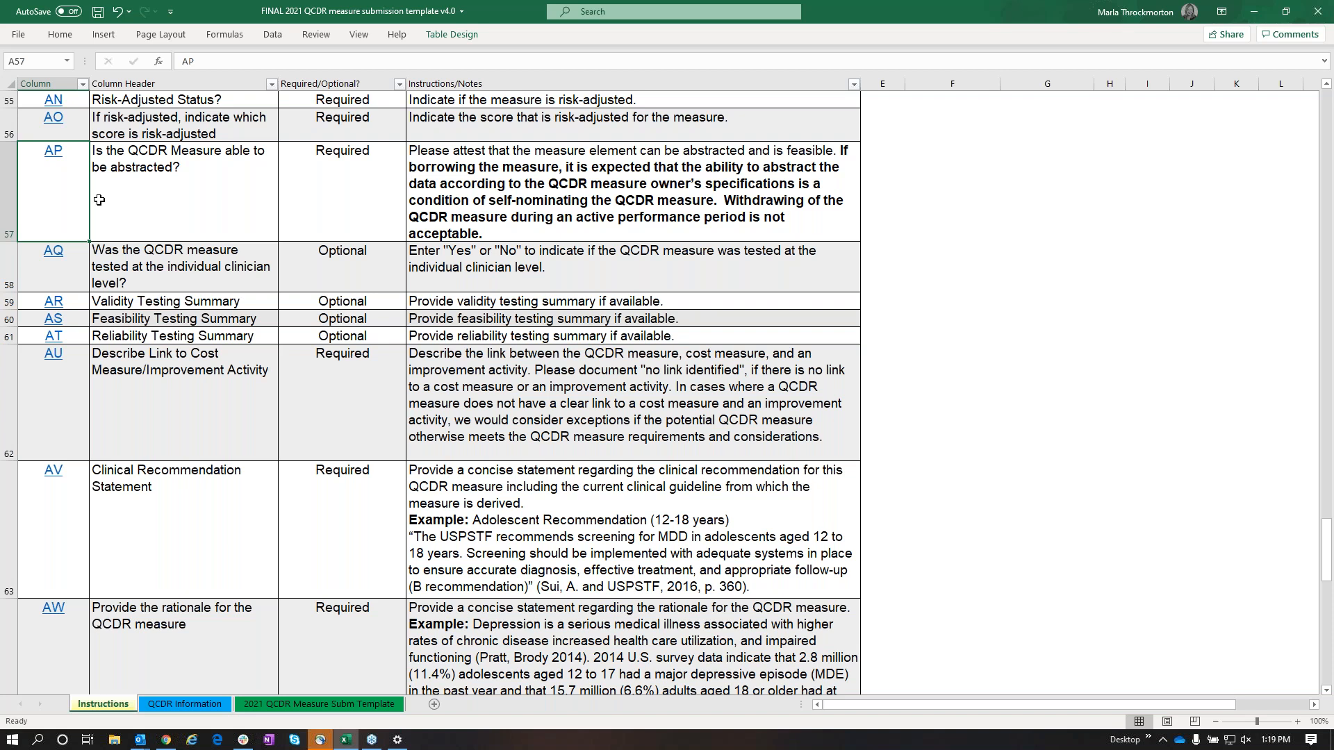
{"action": "left_click", "coordinate": [53, 155]}
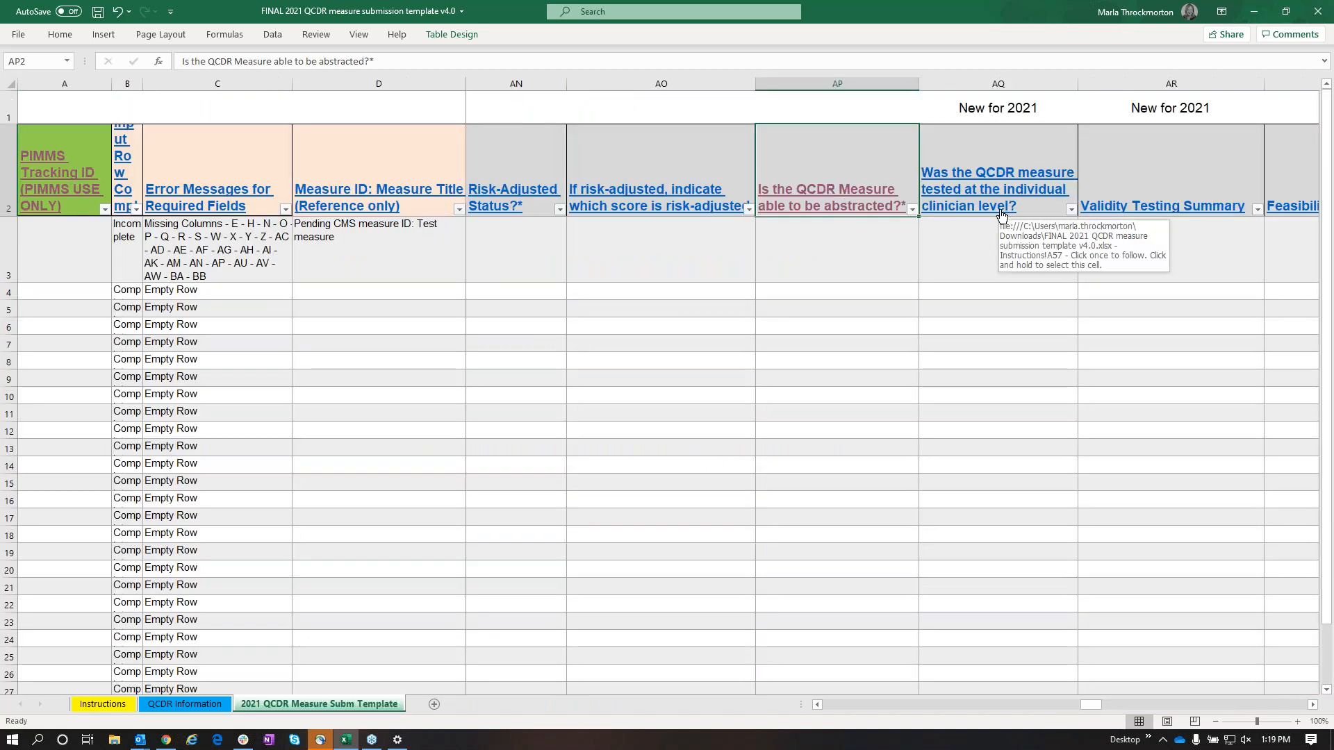
Examine the new 2021 columns covering clinician-level testing, validity, feasibility and reliability summaries, and the link to cost measure or improvement activity
{"action": "left_click_drag", "start_coordinate": [1087, 704], "coordinate": [1102, 703]}
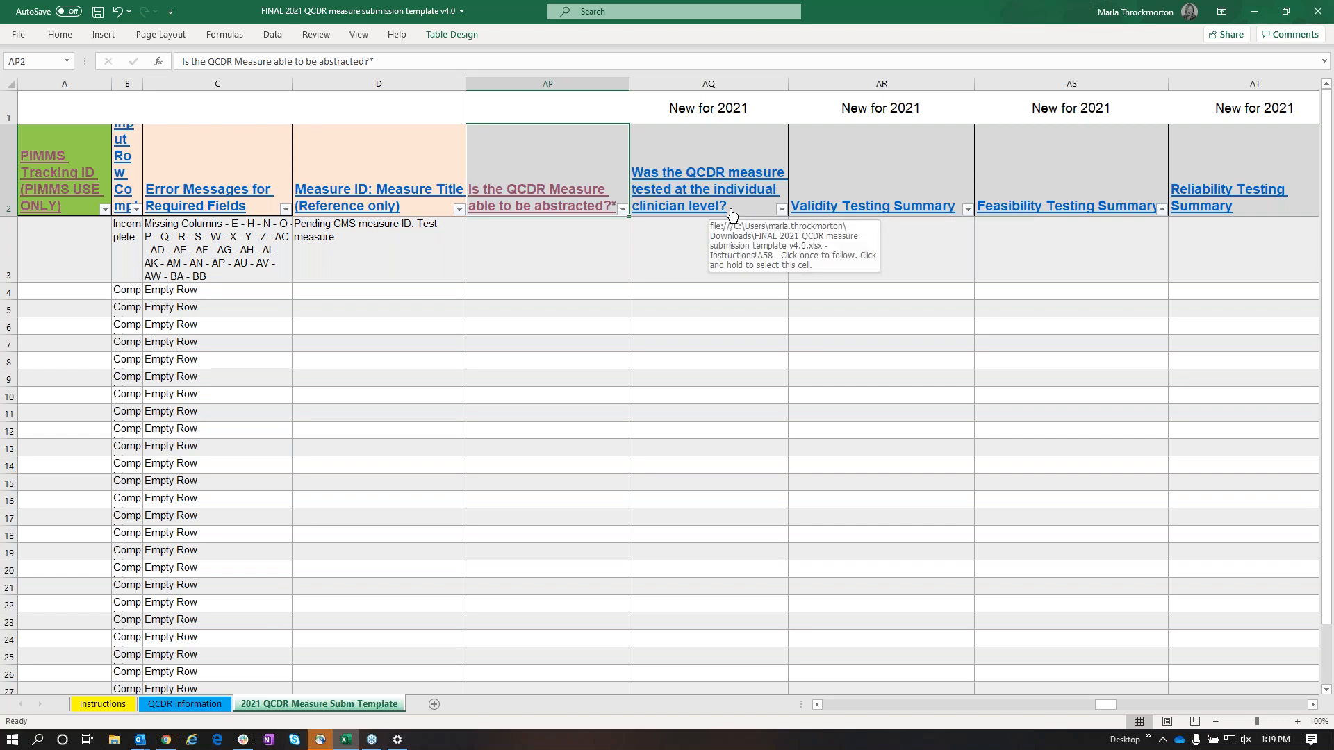
{"action": "left_click", "coordinate": [685, 257]}
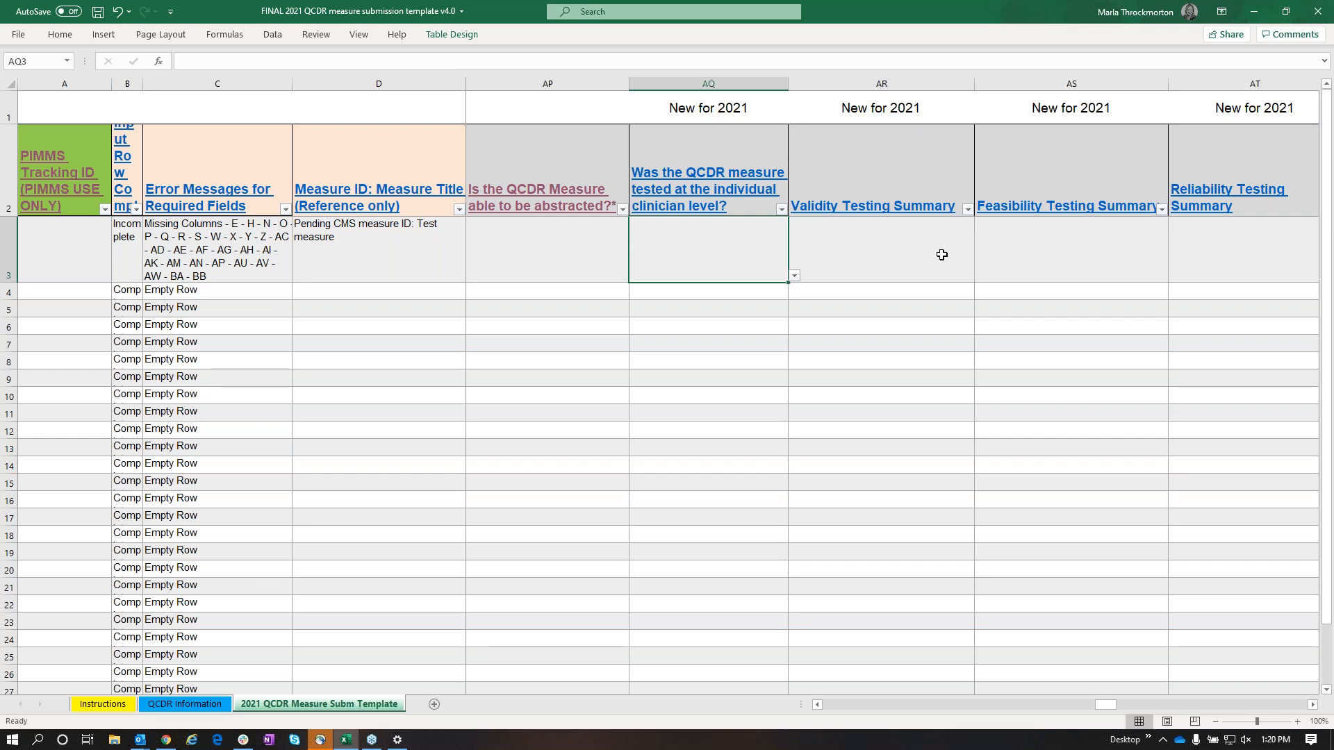
{"action": "left_click", "coordinate": [1314, 706]}
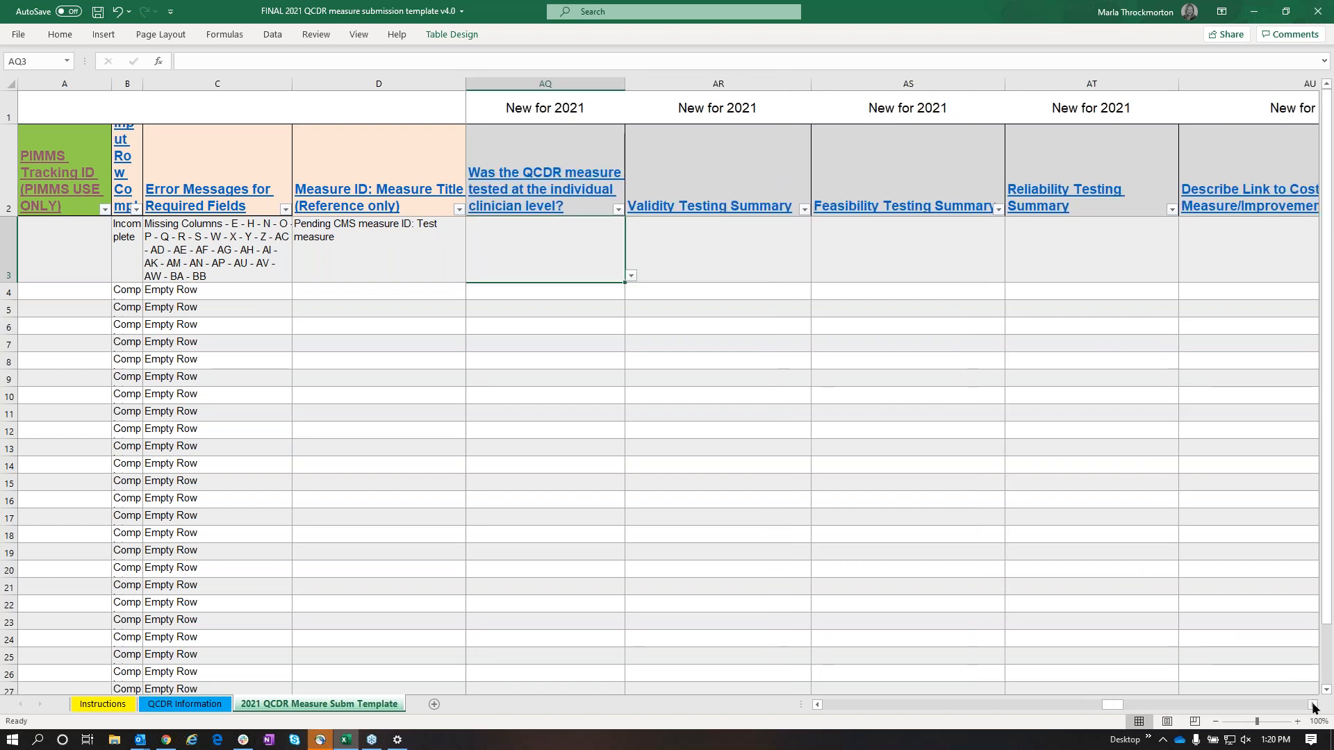
{"action": "left_click", "coordinate": [1314, 706]}
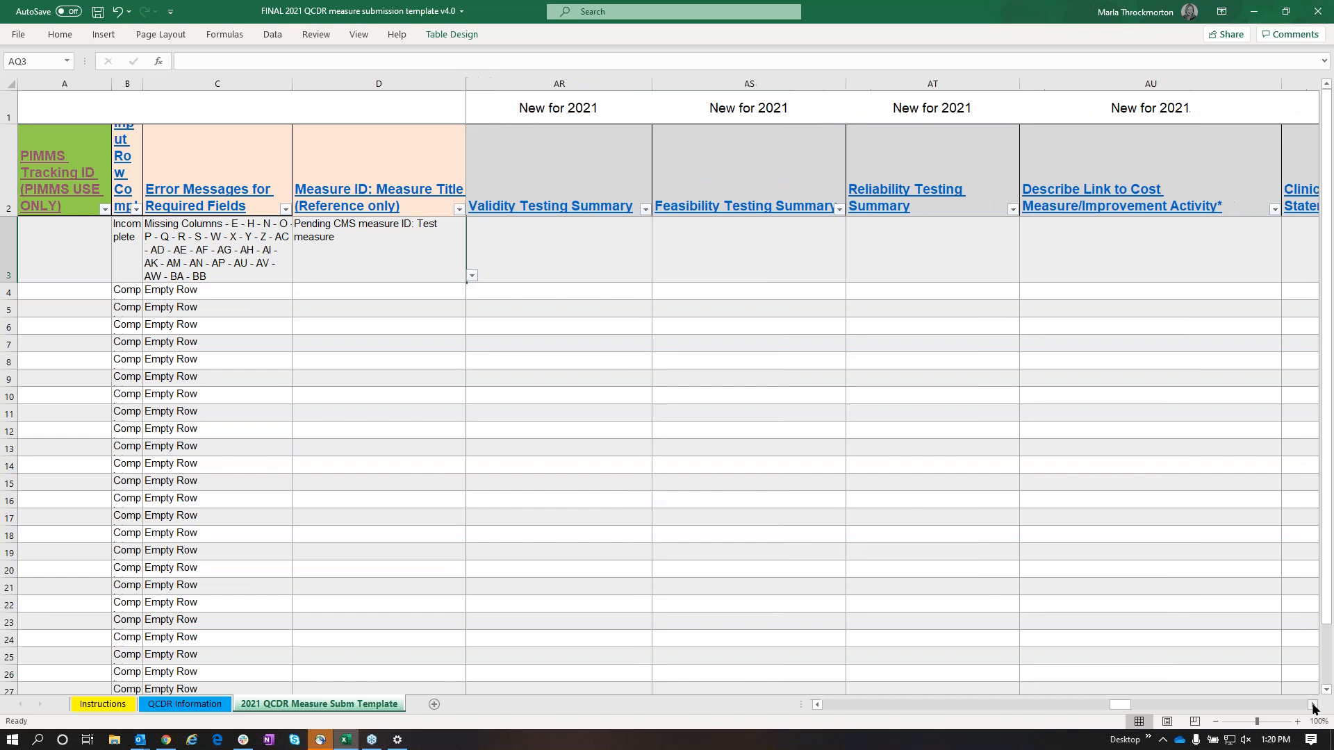
{"action": "left_click", "coordinate": [1313, 706]}
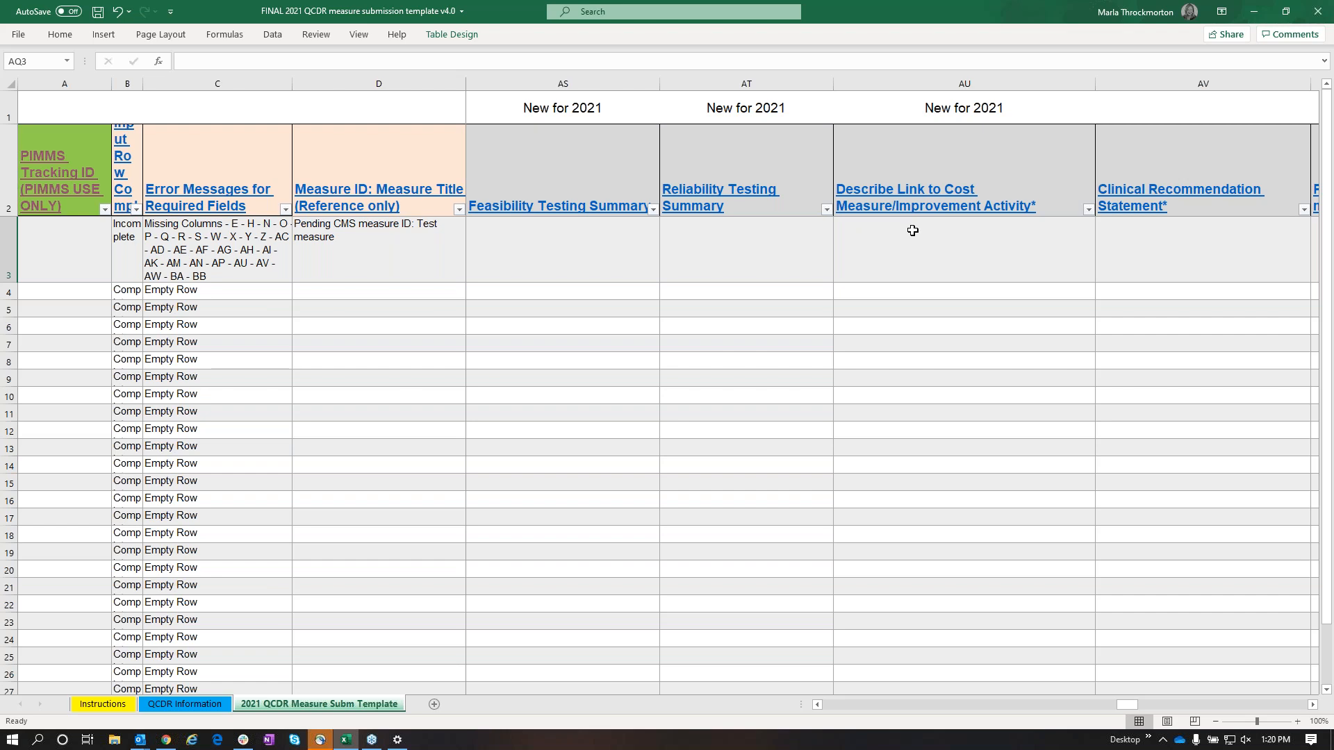
Read the linked instructions for "Describe Link to Cost Measure/Improvement Activity", return to the template, and review the clinical recommendation and rationale columns
{"action": "left_click", "coordinate": [905, 201]}
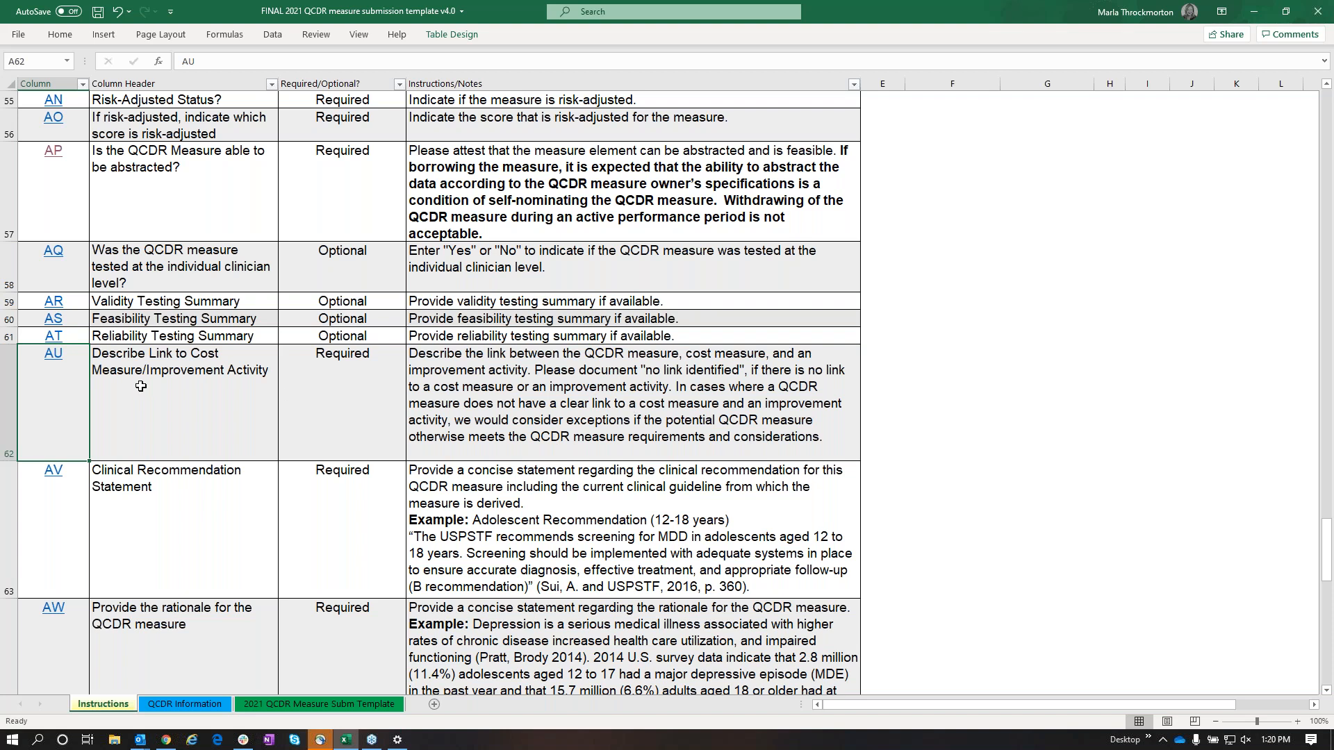
{"action": "left_click", "coordinate": [54, 353]}
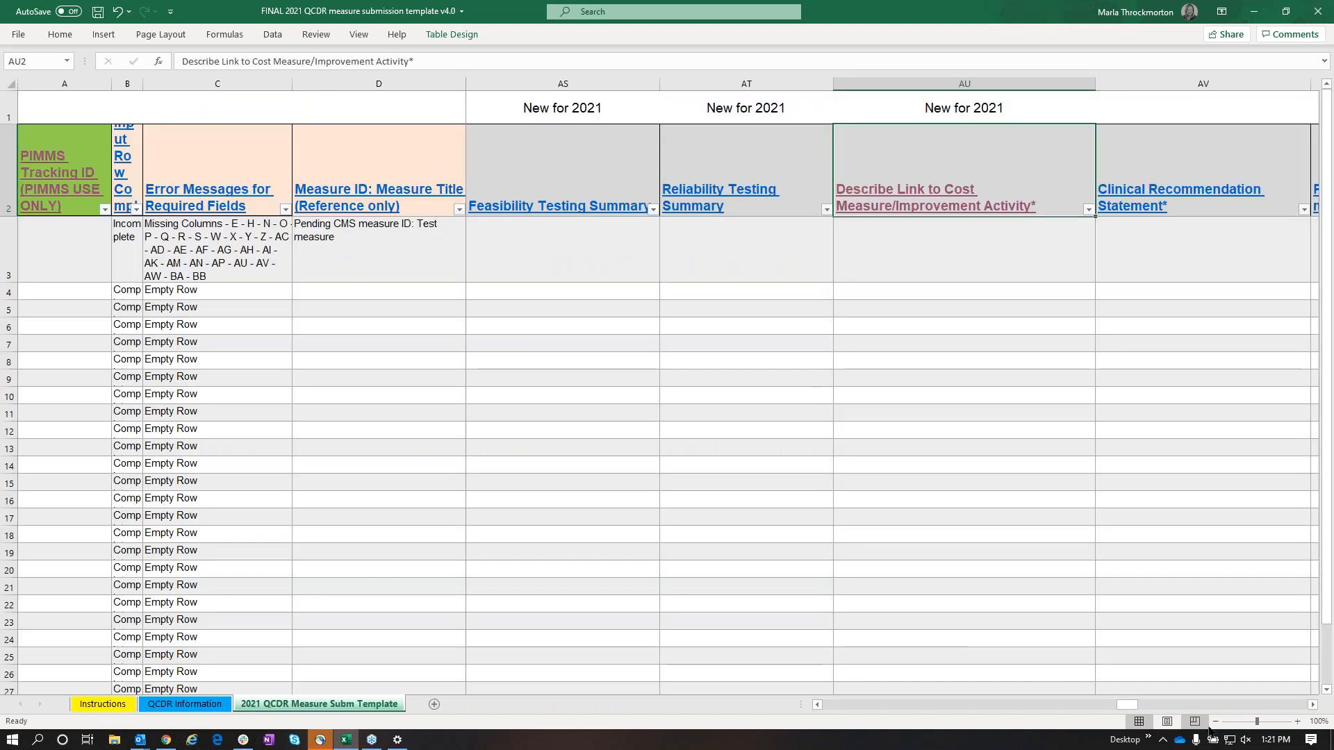
{"action": "left_click", "coordinate": [1314, 706]}
{"action": "left_click", "coordinate": [1314, 705]}
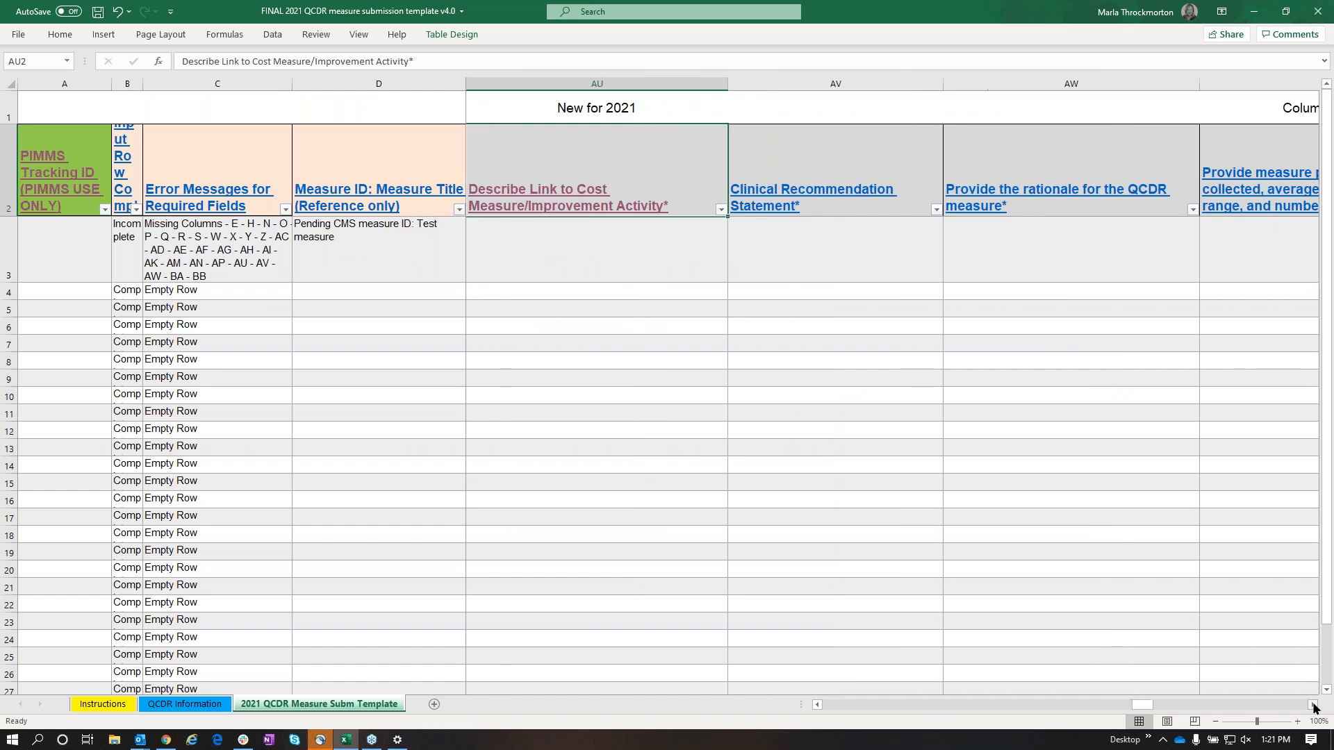
{"action": "left_click", "coordinate": [1313, 706]}
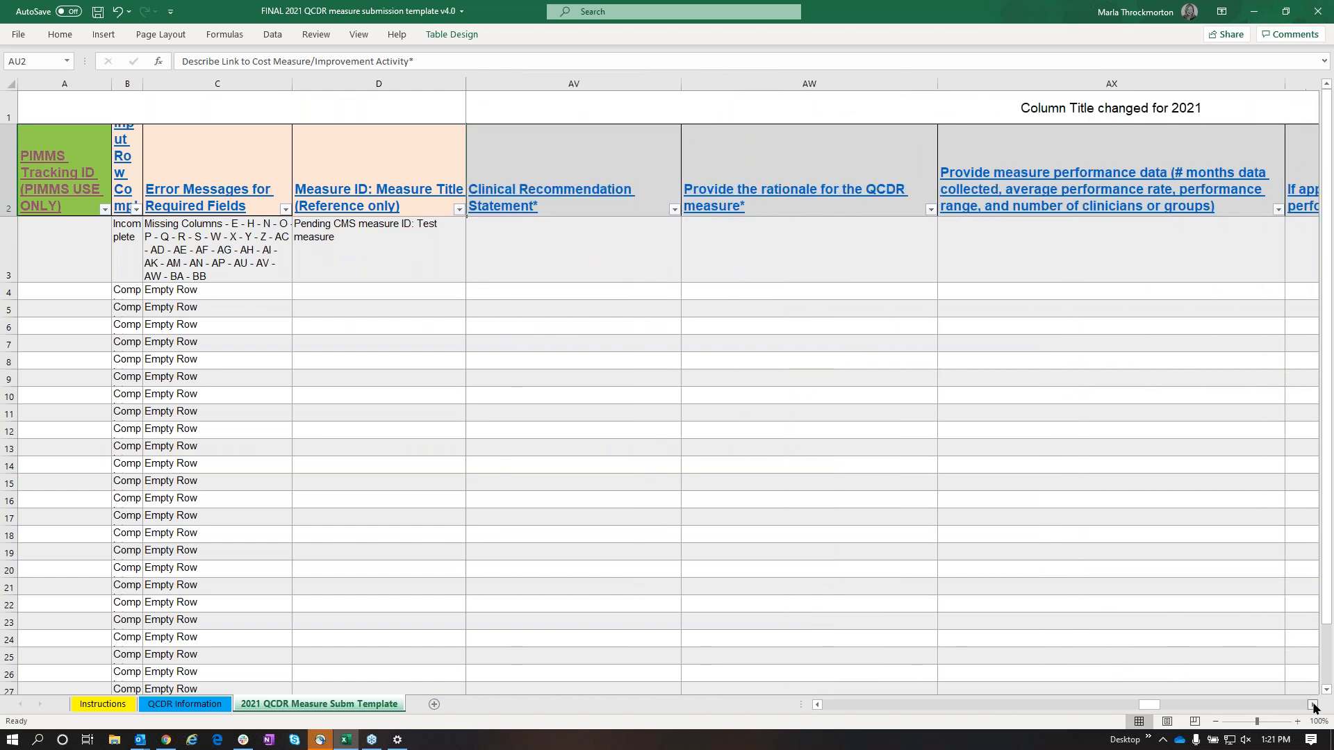
{"action": "left_click", "coordinate": [1314, 706]}
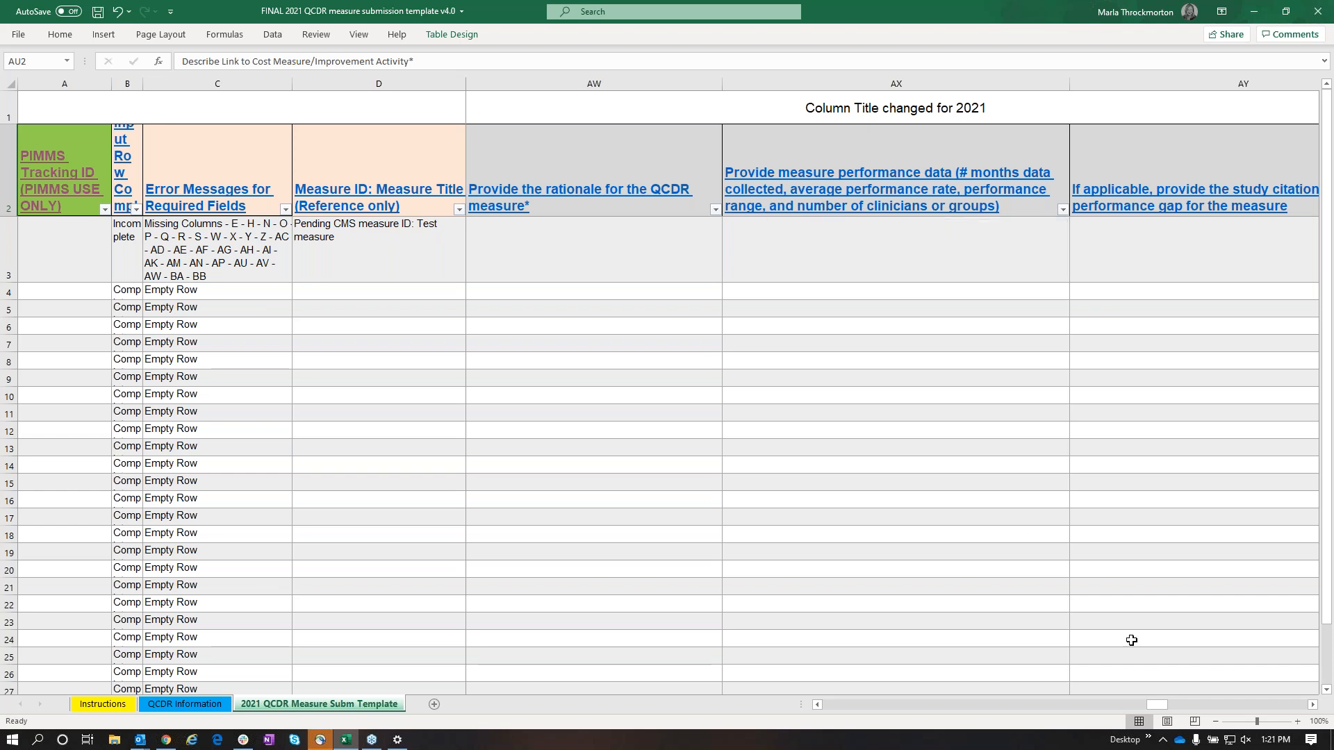
Examine the template columns covering measure performance data, study citation, participation plan, applicable specialties and preferred published clinical category
{"action": "left_click", "coordinate": [1312, 705]}
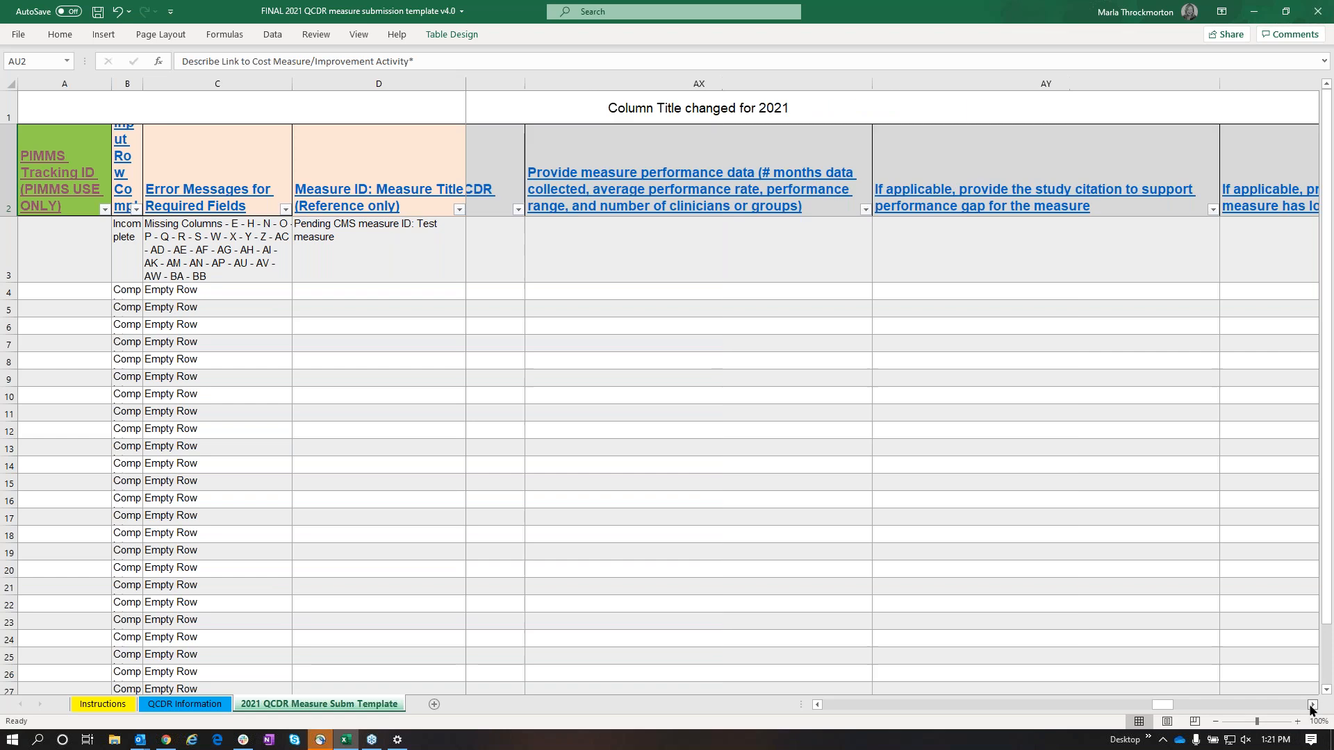
{"action": "left_click", "coordinate": [1312, 706]}
{"action": "left_click", "coordinate": [1312, 706]}
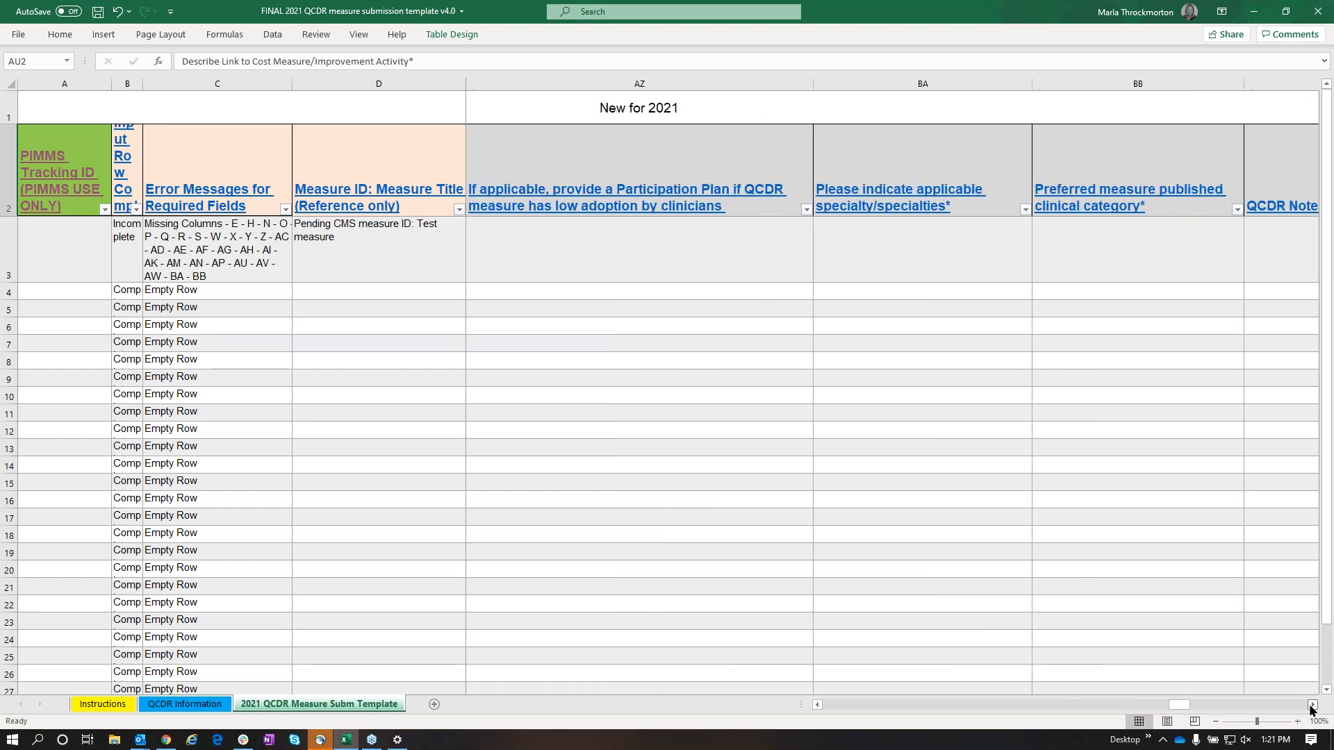
{"action": "left_click", "coordinate": [1312, 705]}
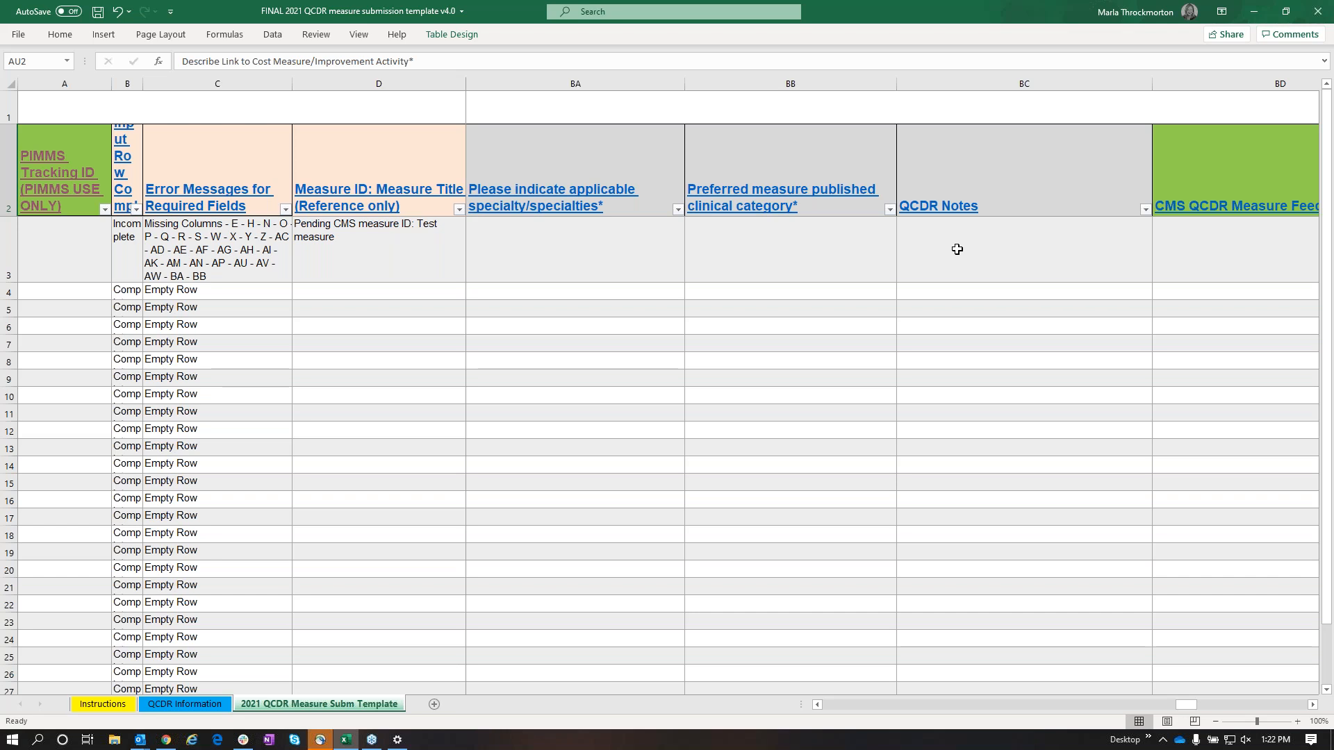
Examine the green template columns for CMS measure feedback, vendor response, reconsideration meeting summary and final CMS measure decision
{"action": "left_click", "coordinate": [1314, 706]}
{"action": "left_click", "coordinate": [1314, 706]}
{"action": "left_click", "coordinate": [1314, 706]}
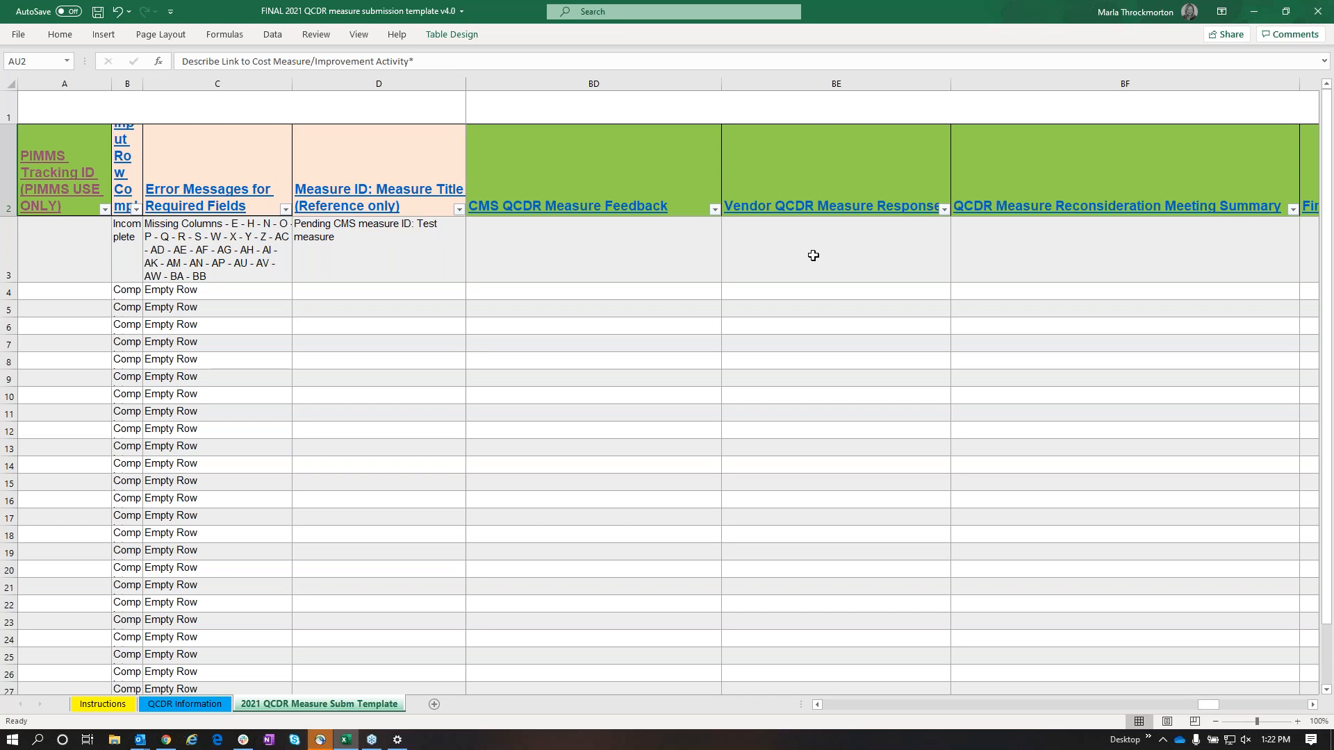
{"action": "left_click", "coordinate": [1314, 705]}
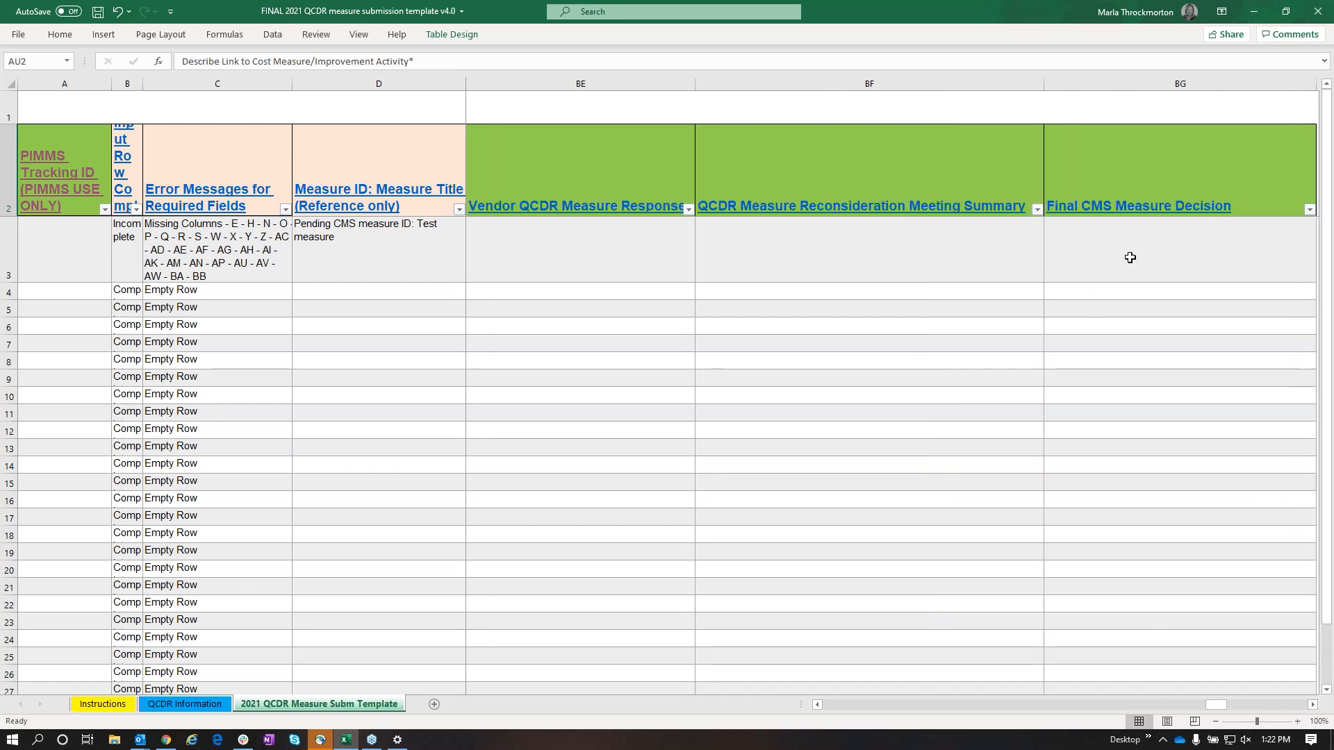
{"action": "left_click_drag", "start_coordinate": [1216, 703], "coordinate": [824, 705]}
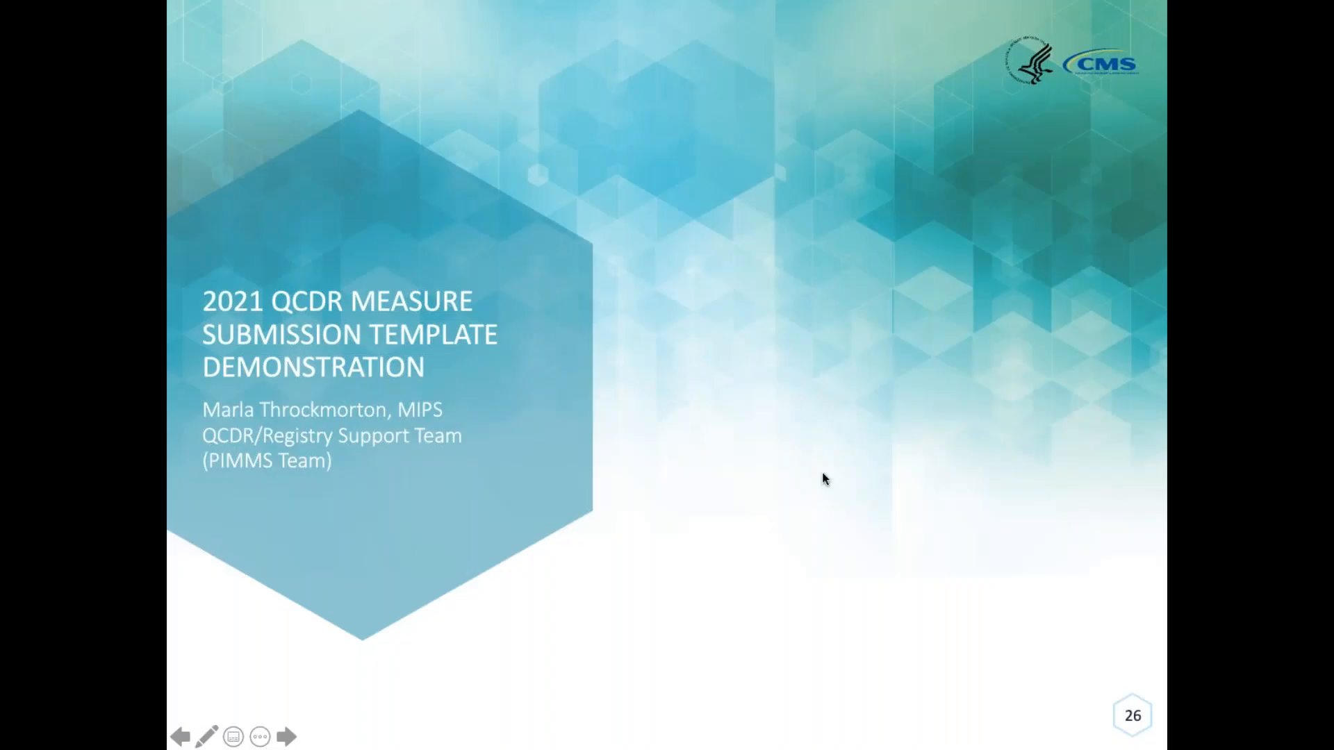
{"action": "key", "text": "Right"}
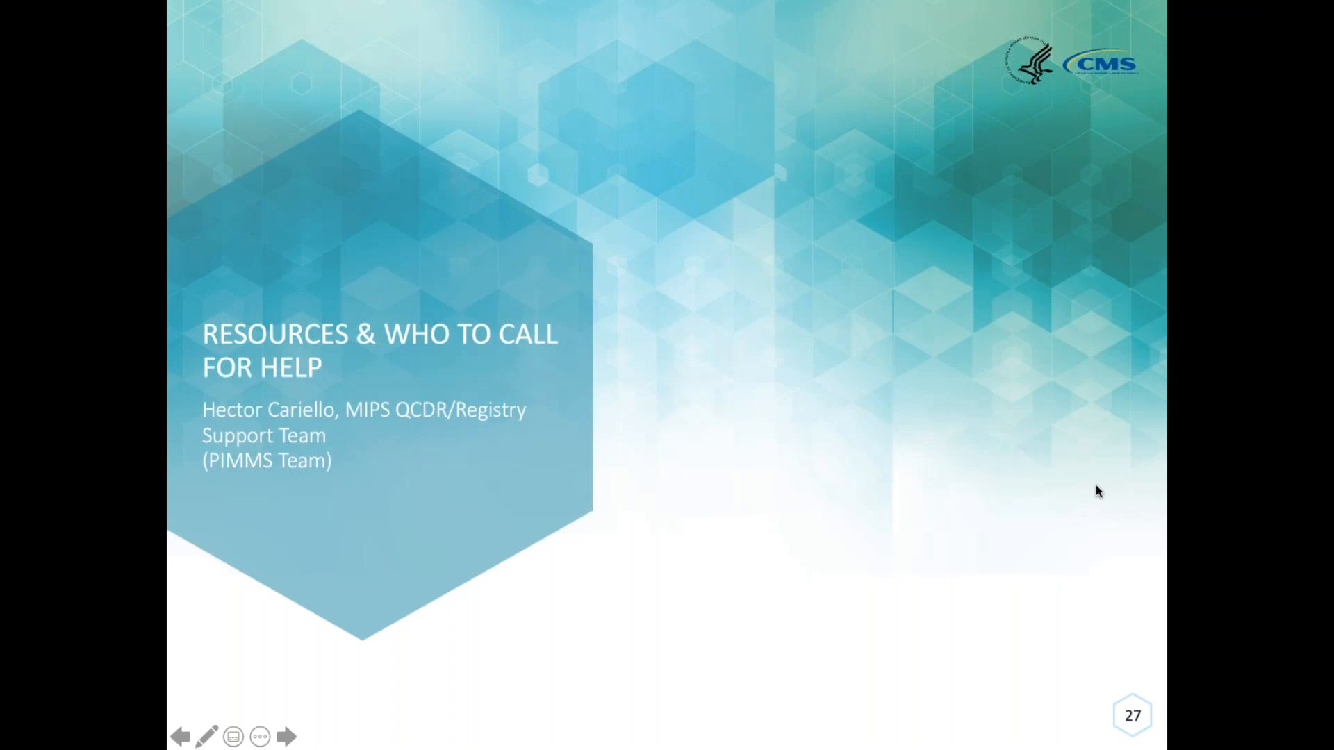
{"action": "left_click", "coordinate": [896, 532]}
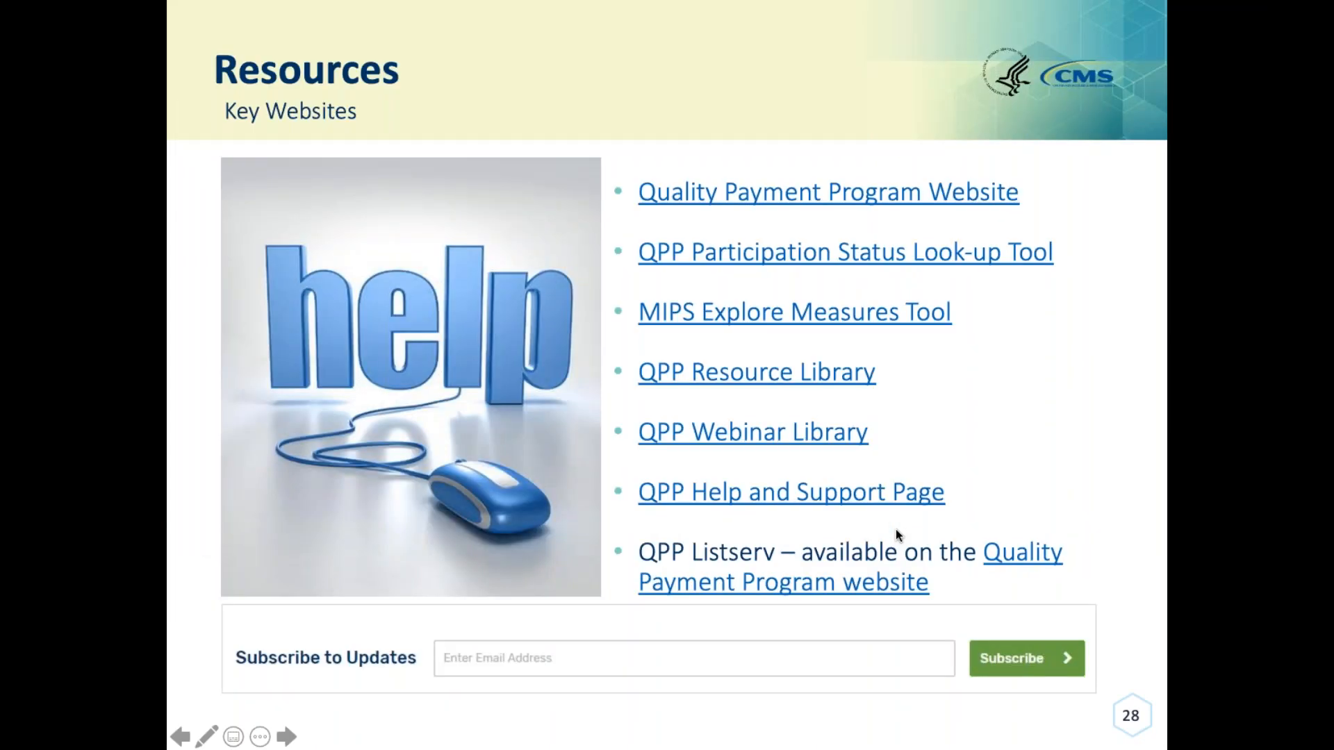